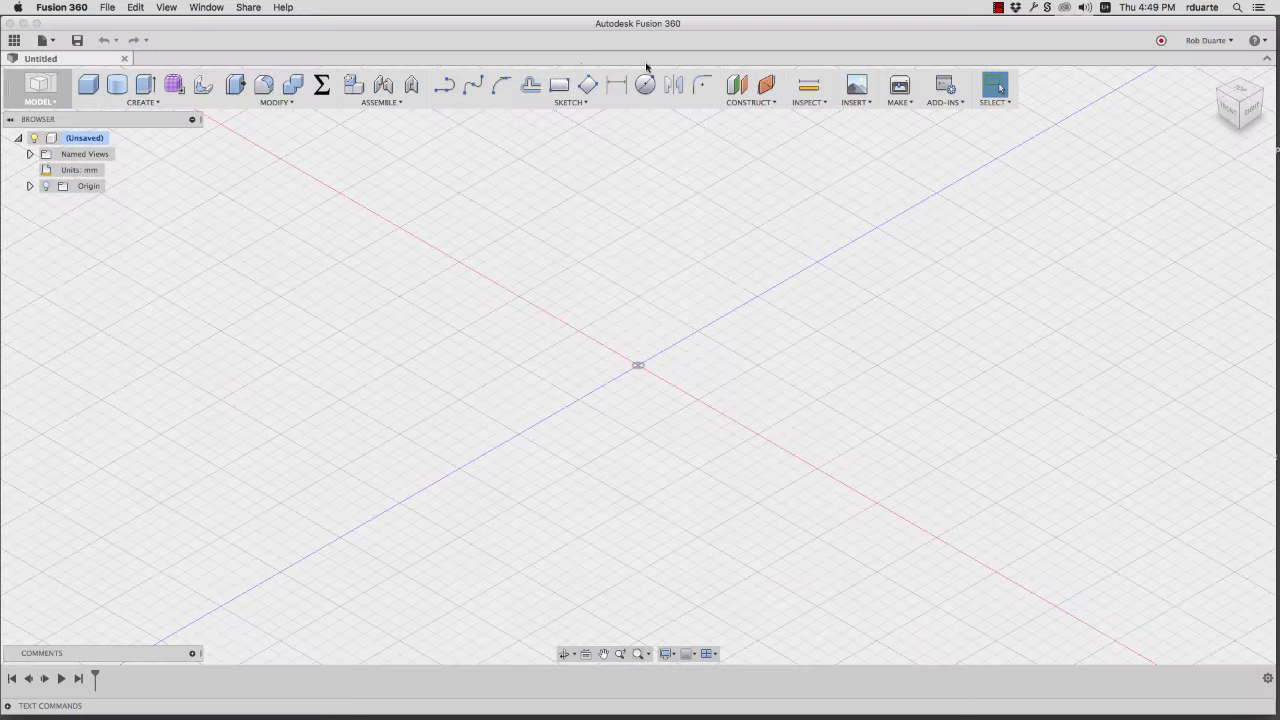
Switch the design's unit type to inches.
click(112, 170)
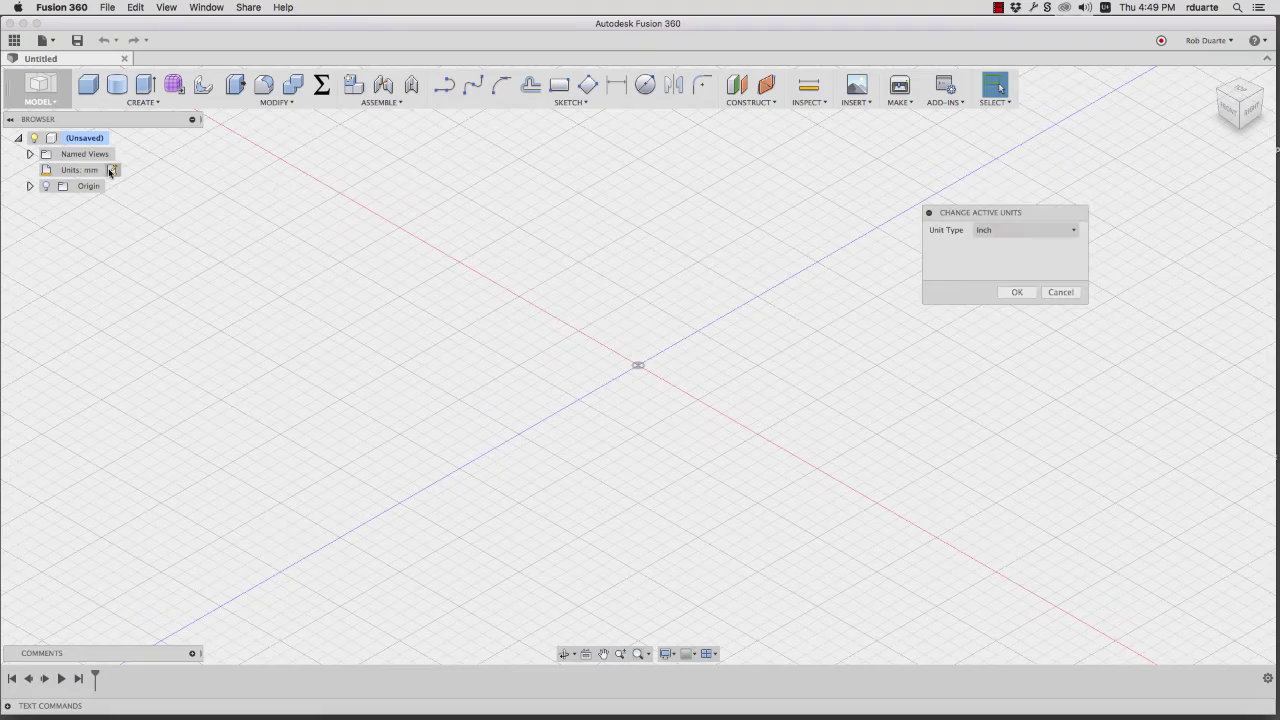
click(1031, 231)
click(1025, 290)
click(1014, 289)
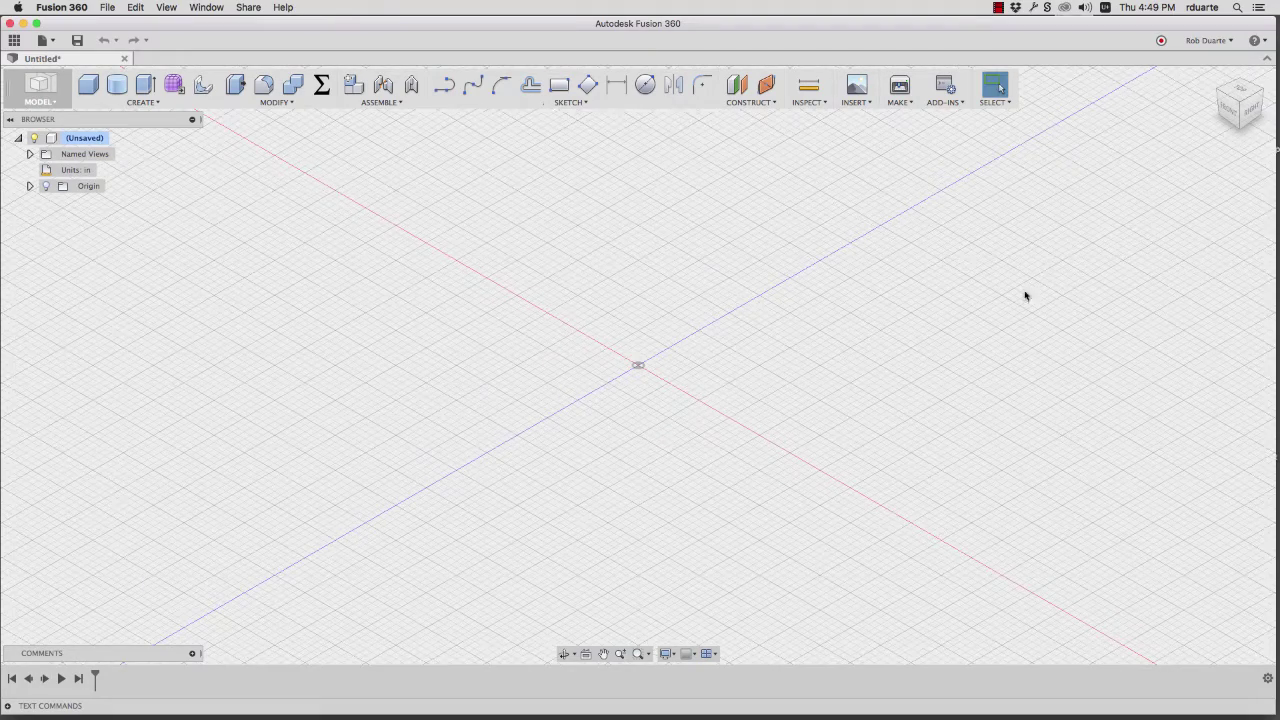
Add a user parameter named width with value 30 in.
click(321, 84)
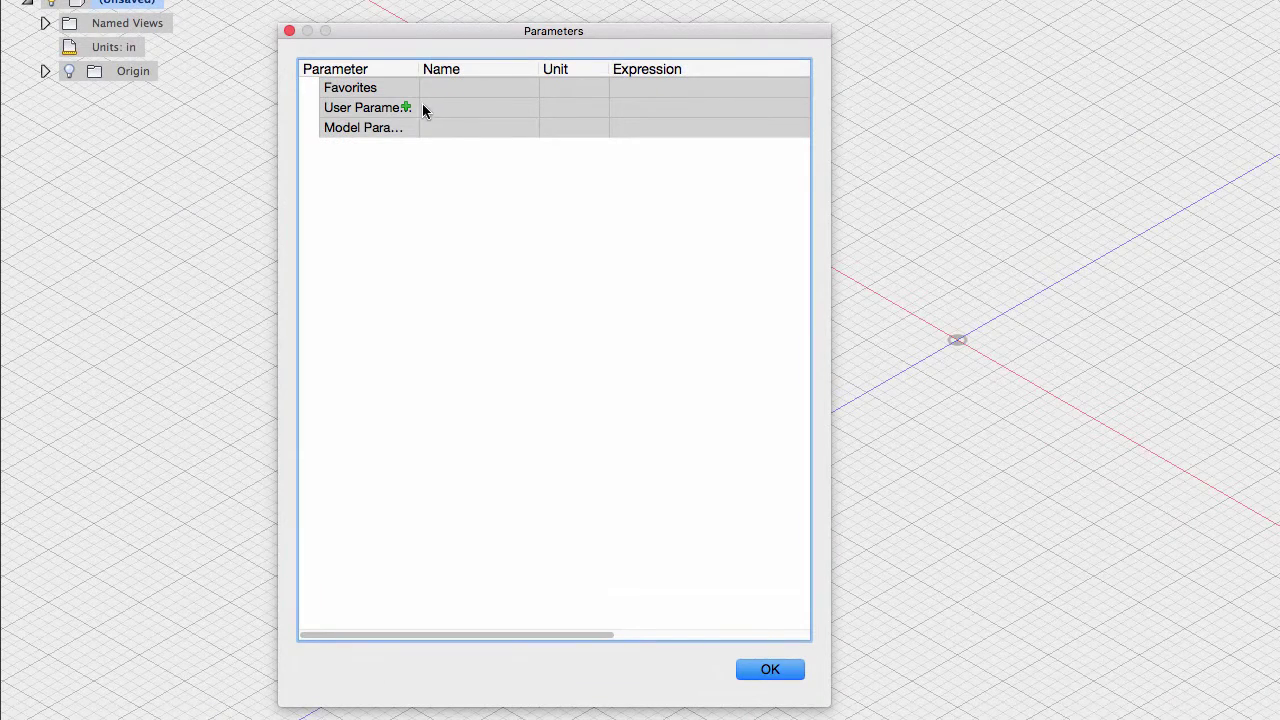
click(406, 107)
text(width)
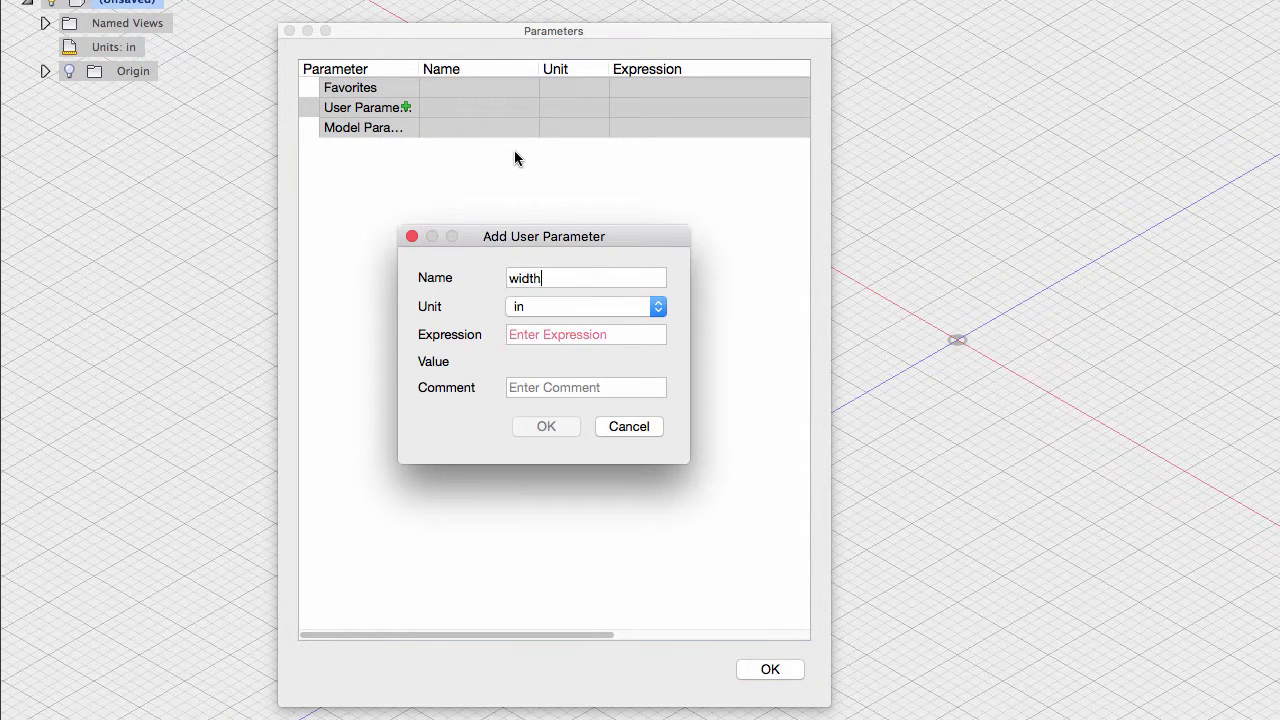
key(Tab)
key(Tab)
text(30)
key(Tab)
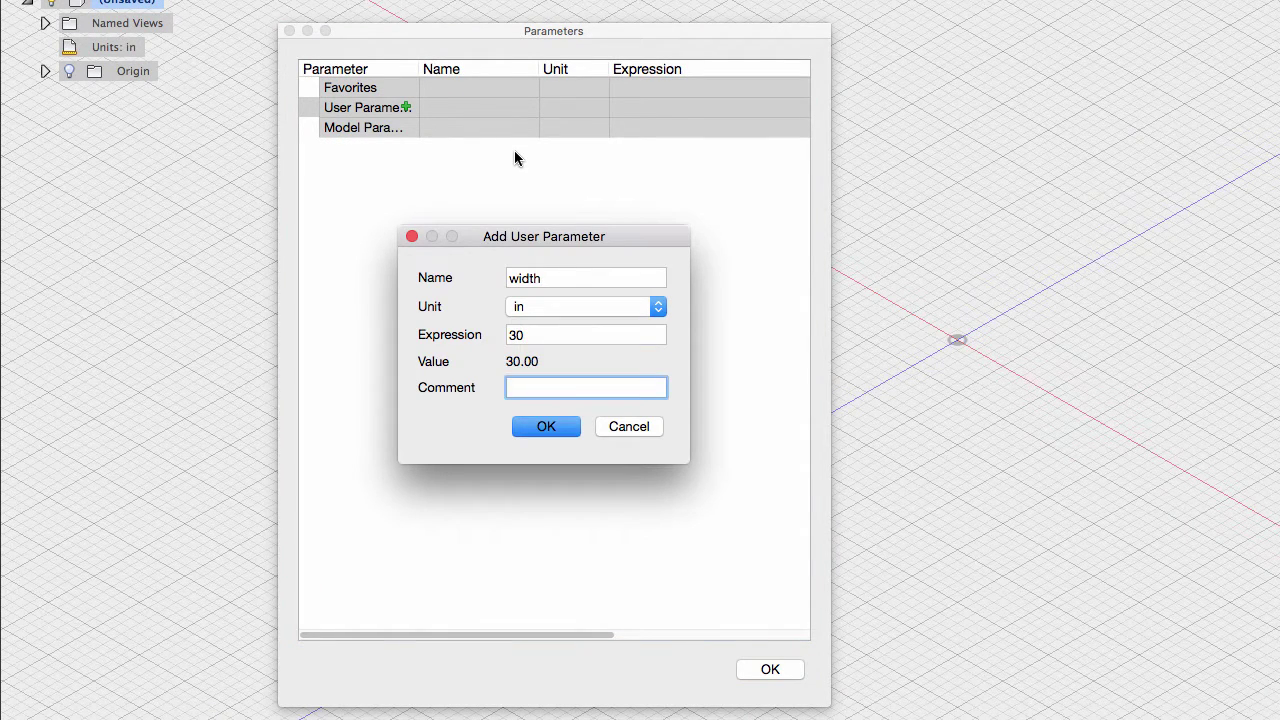
key(Return)
Add a user parameter named thickness with value 0.75 in.
click(406, 107)
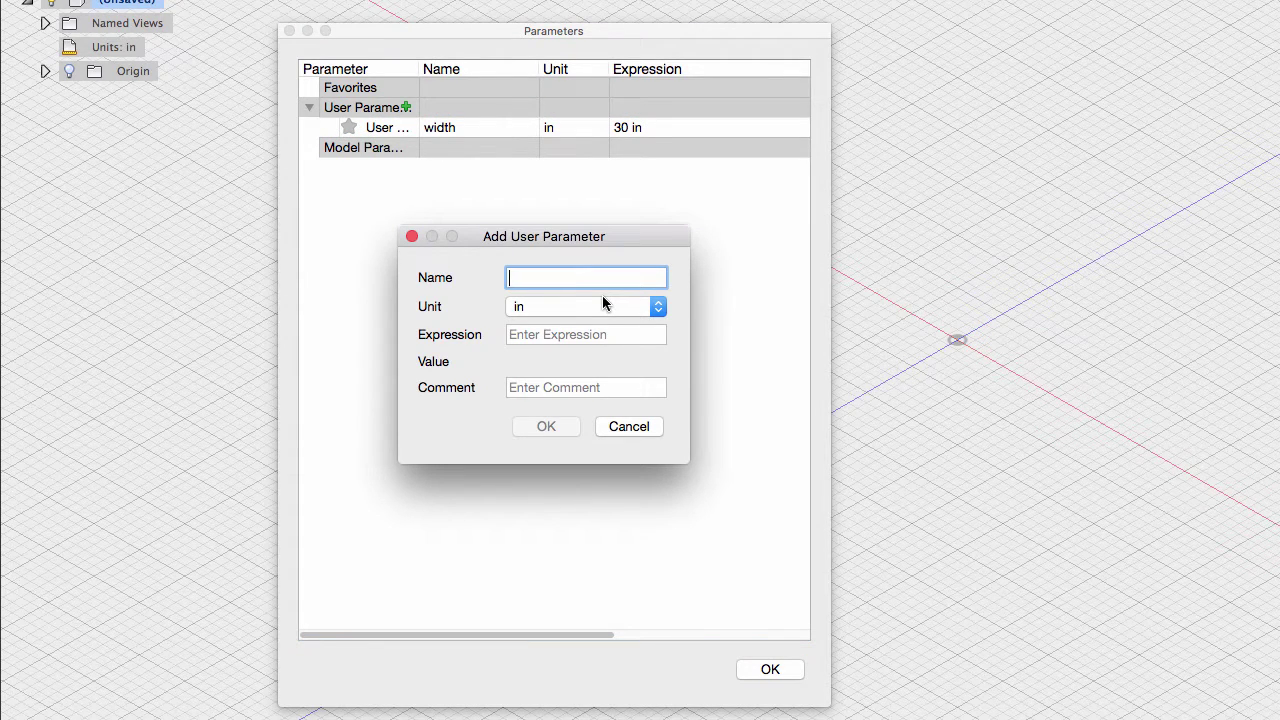
text(thickness)
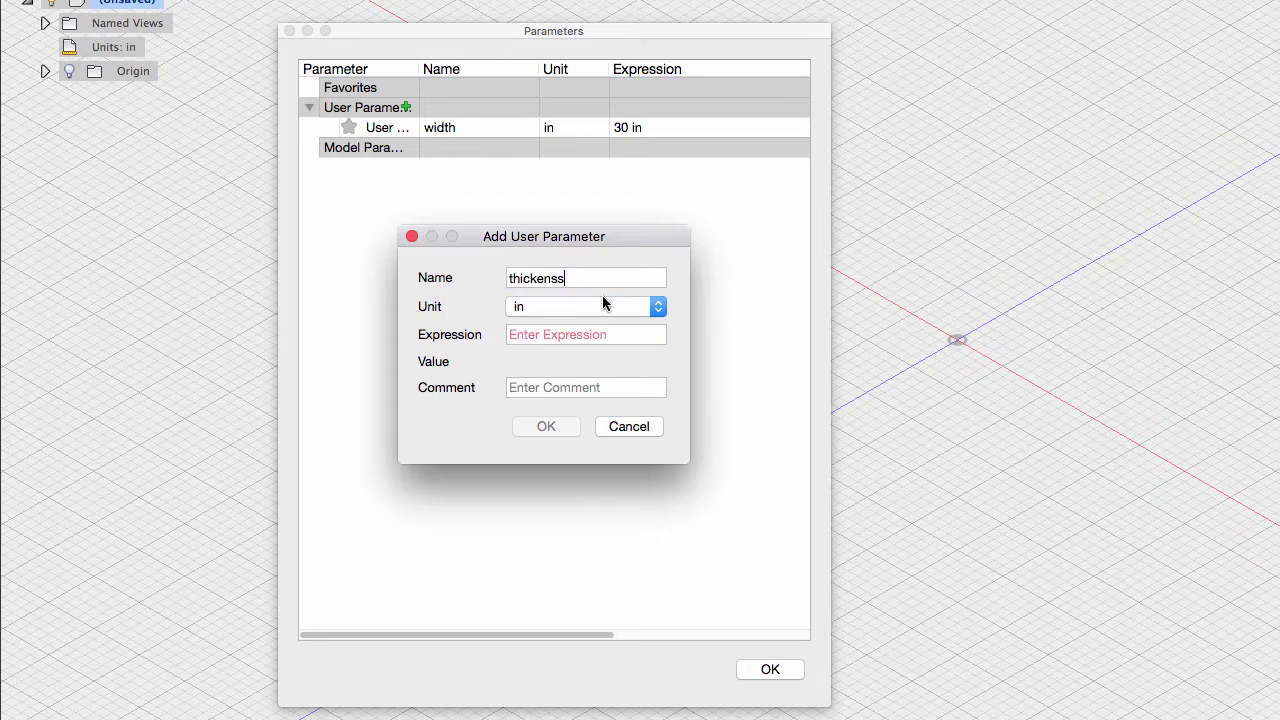
key(BackSpace)
key(BackSpace)
key(BackSpace)
key(BackSpace)
text(ness)
key(Tab)
key(Tab)
text(.75)
key(Return)
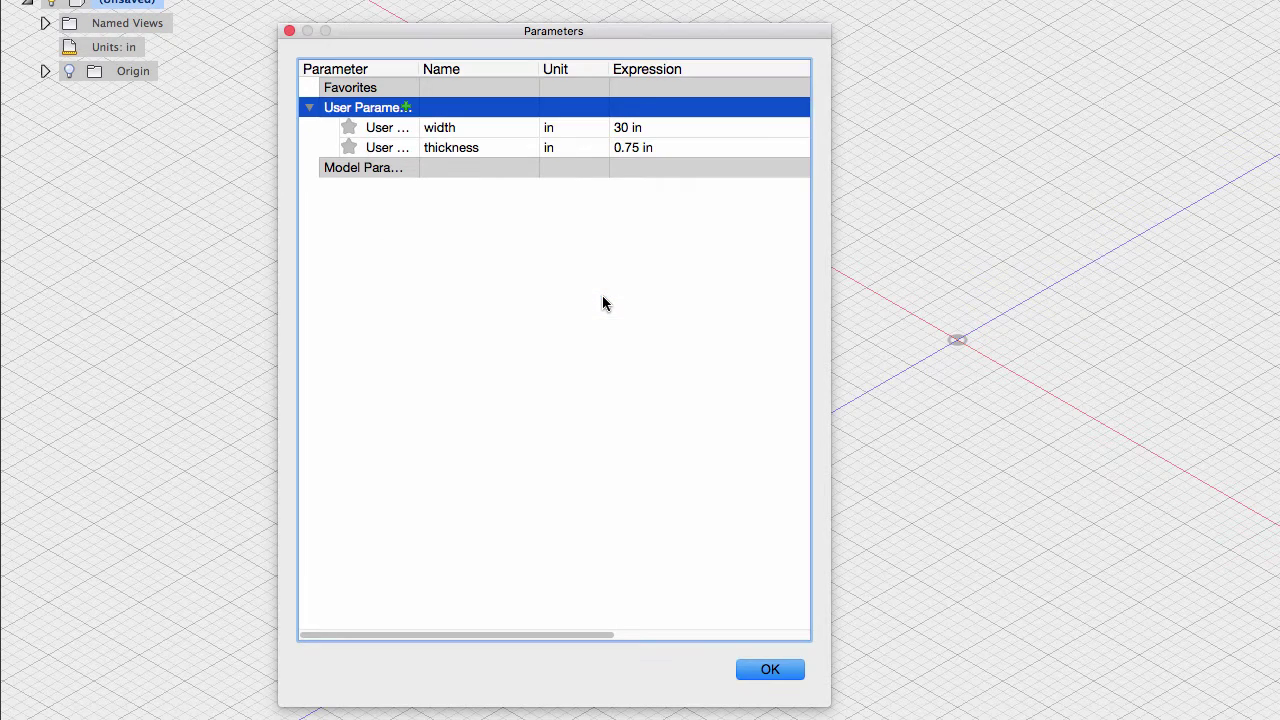
Add a user parameter named tolerance with value 0.01 in and close the parameters table.
click(406, 107)
text(tolerance)
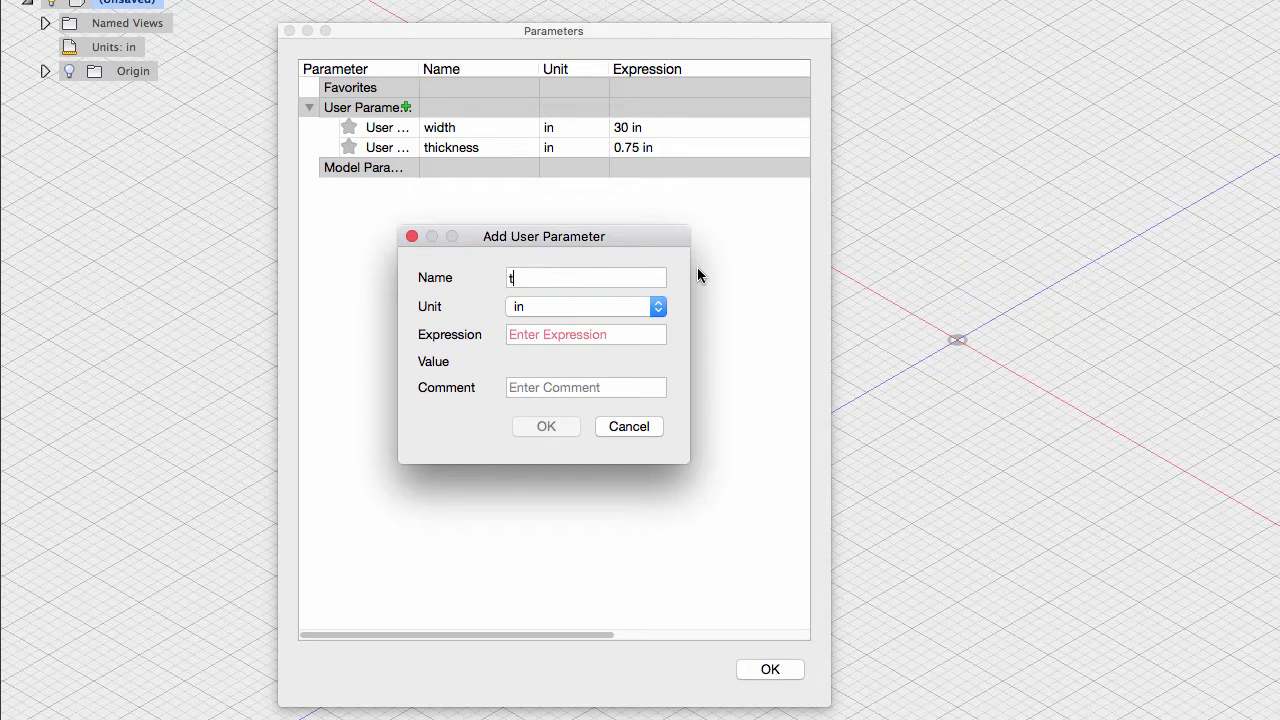
key(Tab)
key(Tab)
text(.01)
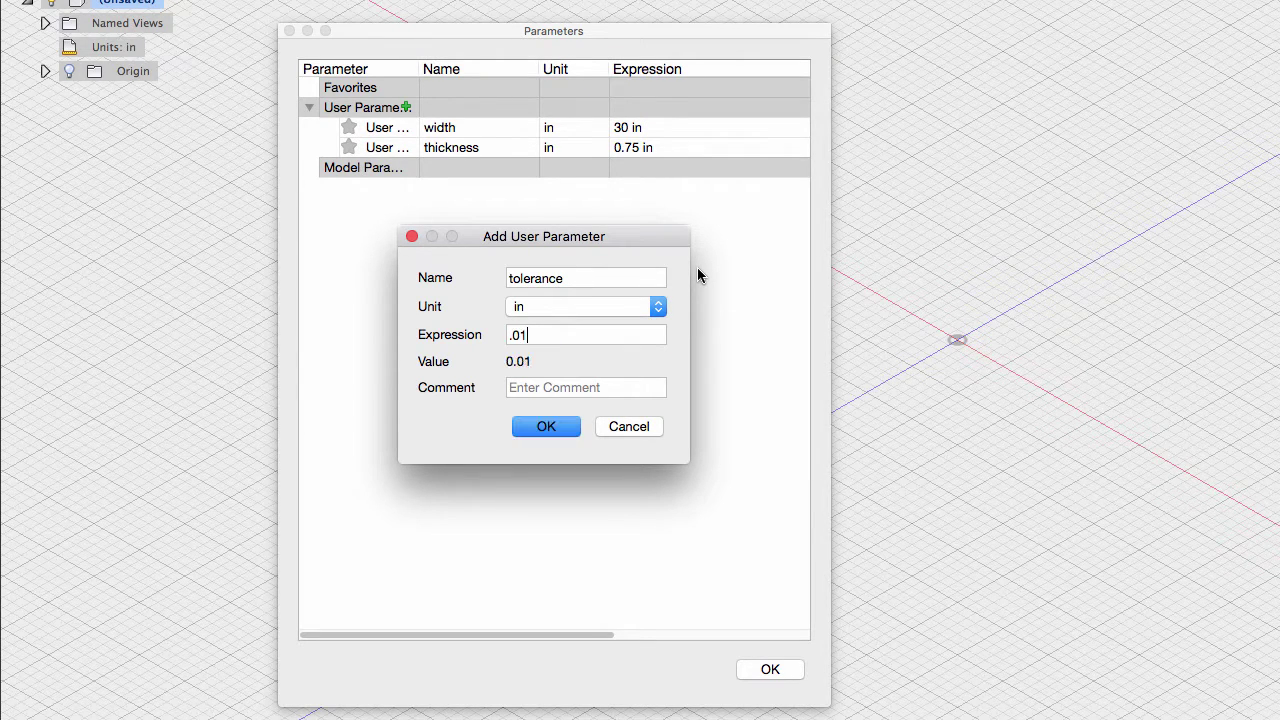
key(Return)
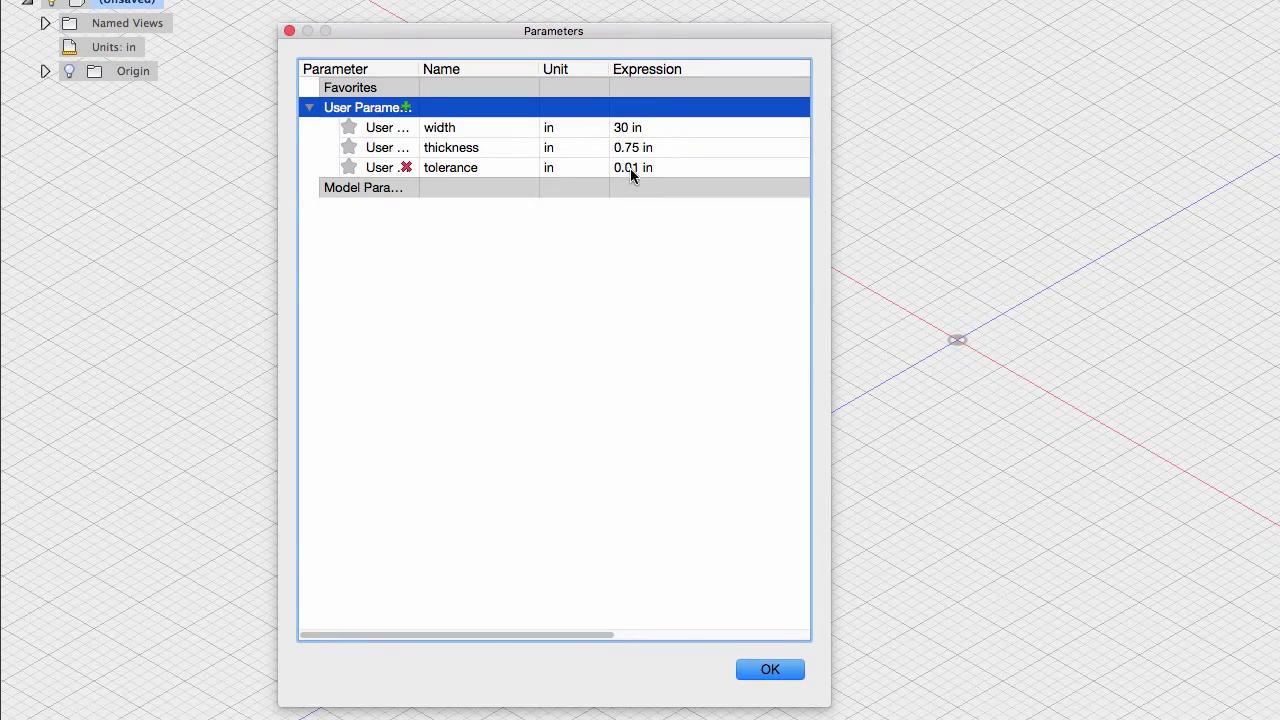
click(775, 672)
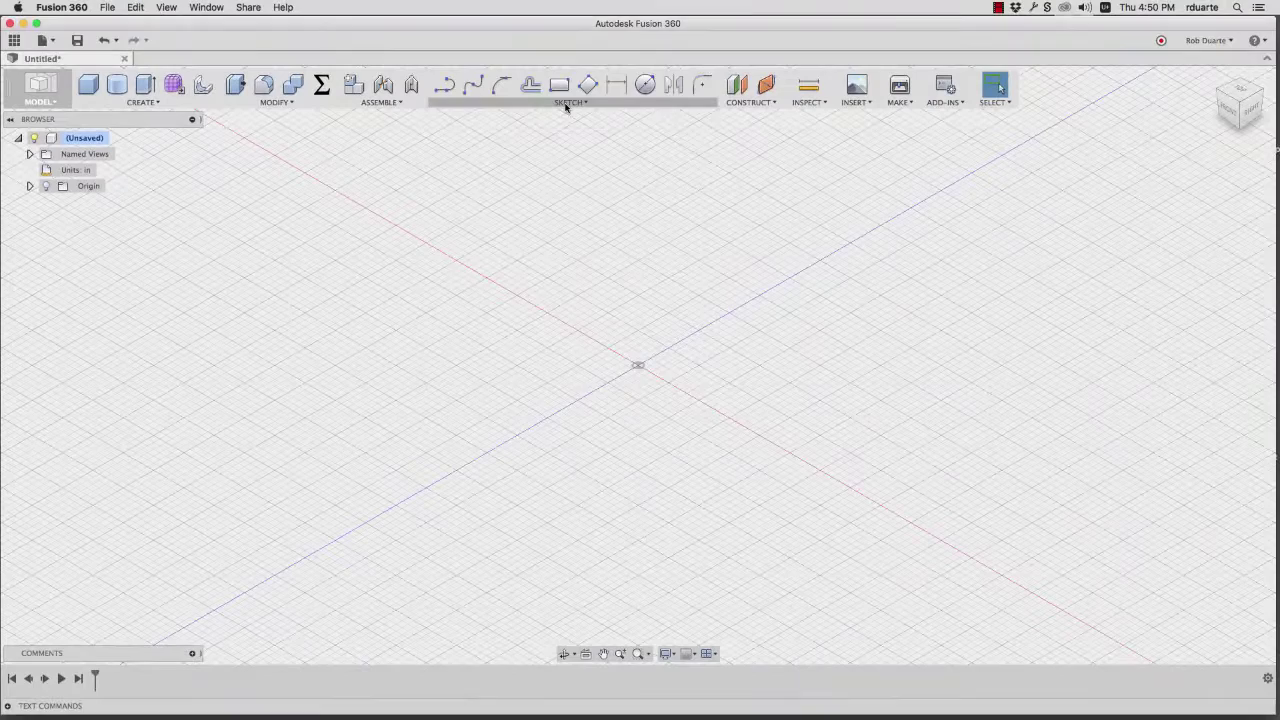
Start a sketch on the right-side origin plane and draw a two-point rectangle.
click(566, 102)
click(567, 116)
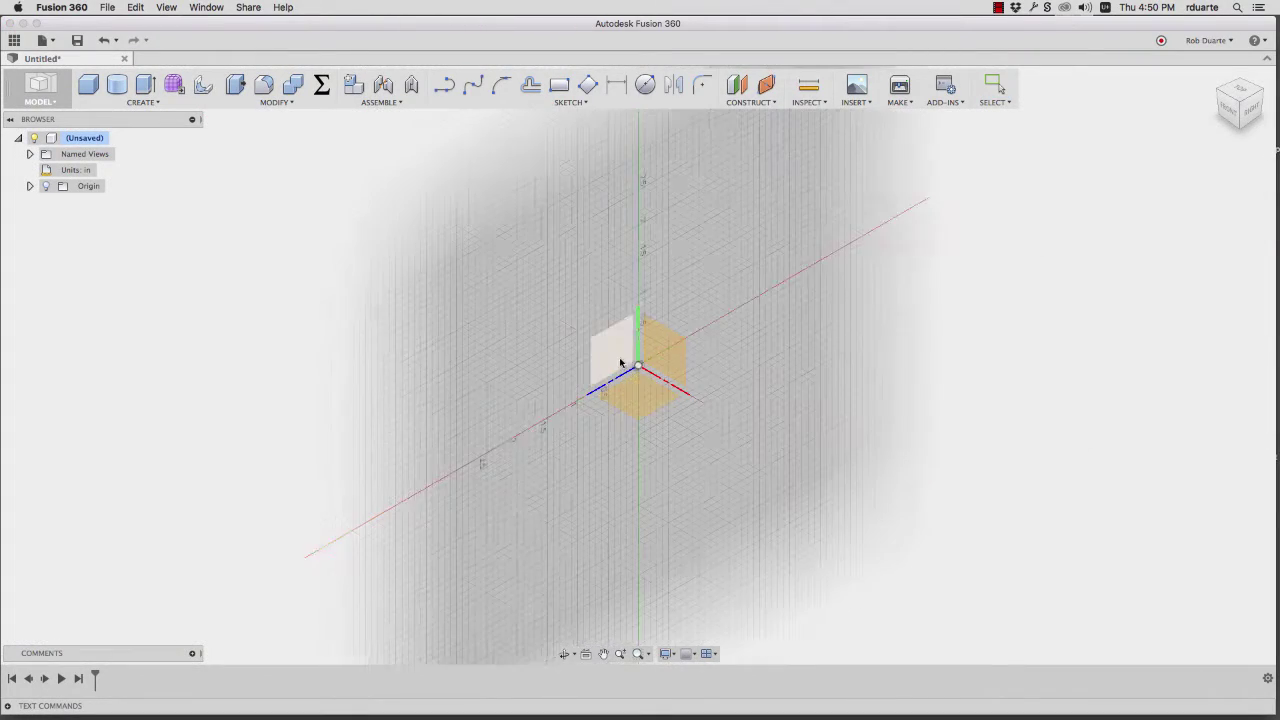
click(620, 362)
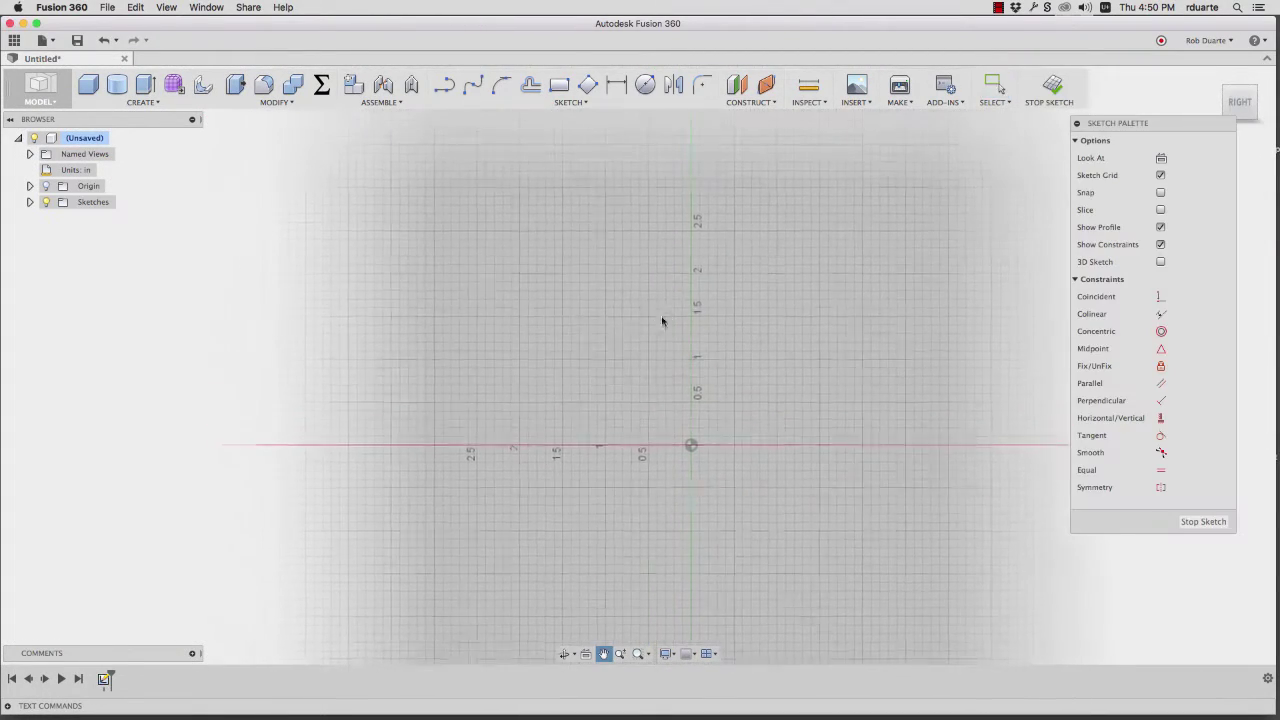
click(559, 85)
click(479, 189)
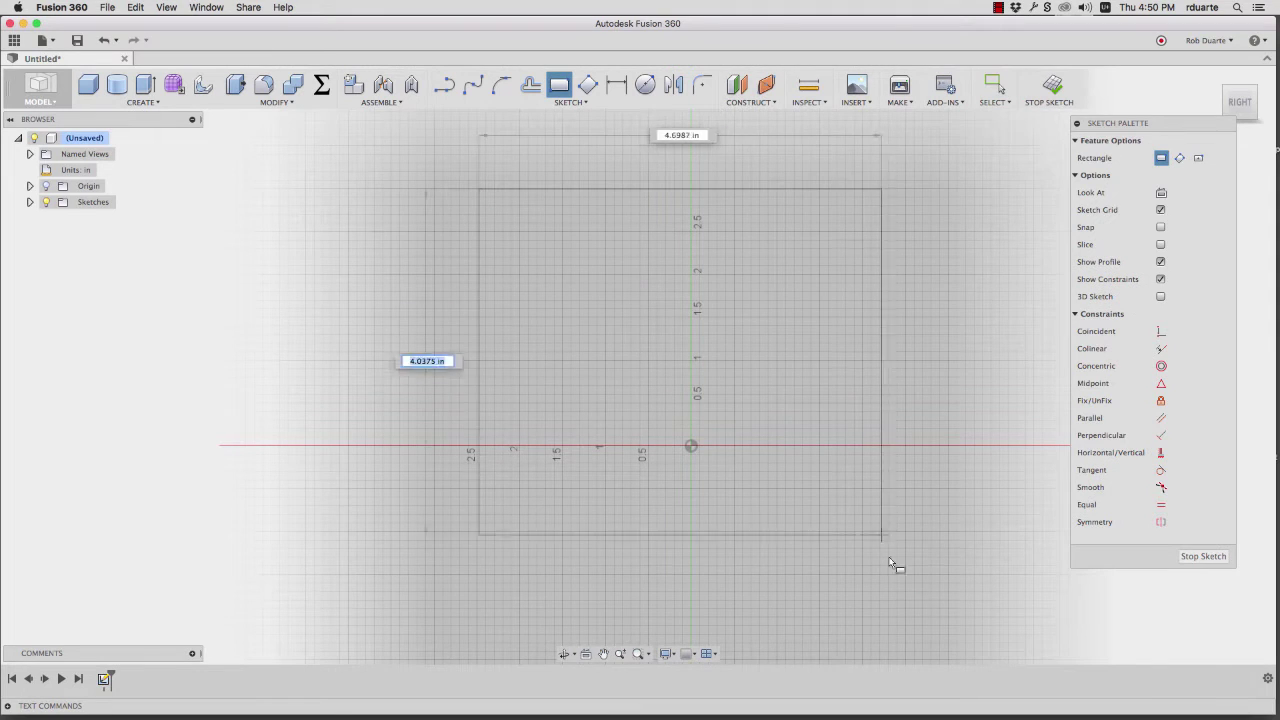
click(950, 581)
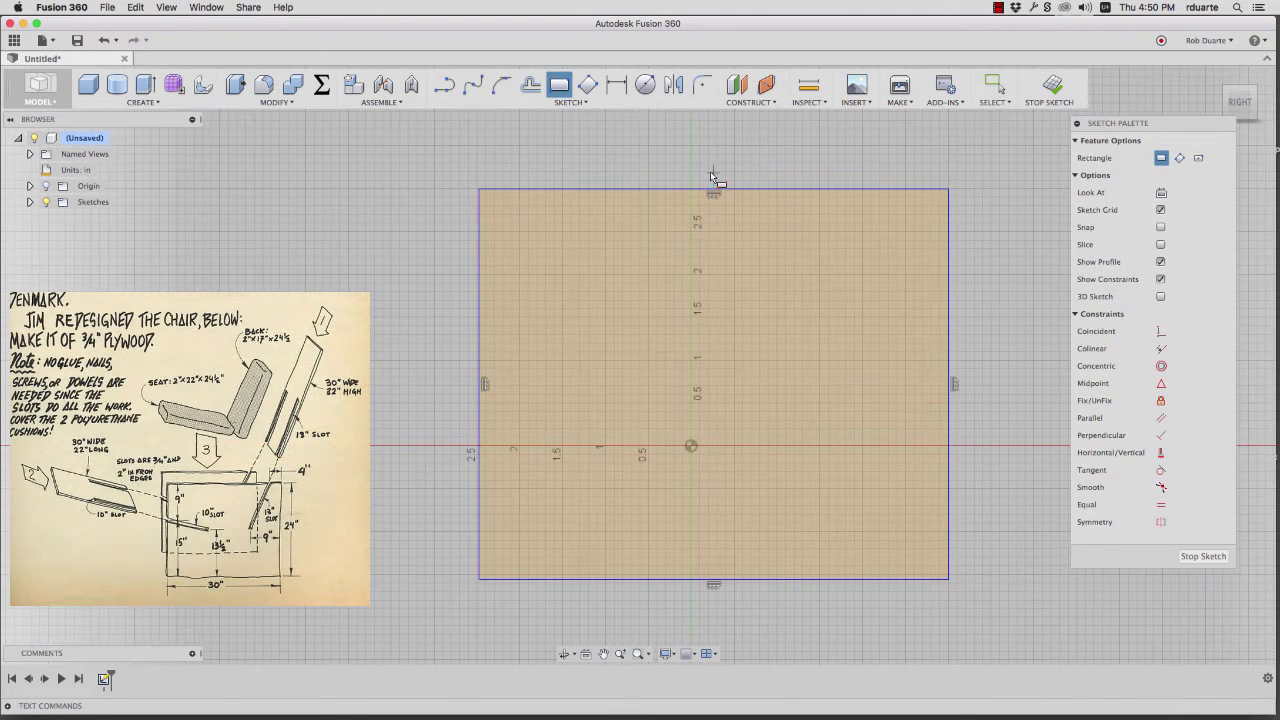
key(Escape)
Dimension the rectangle 30 wide by 24 high and centre it in view.
key(d)
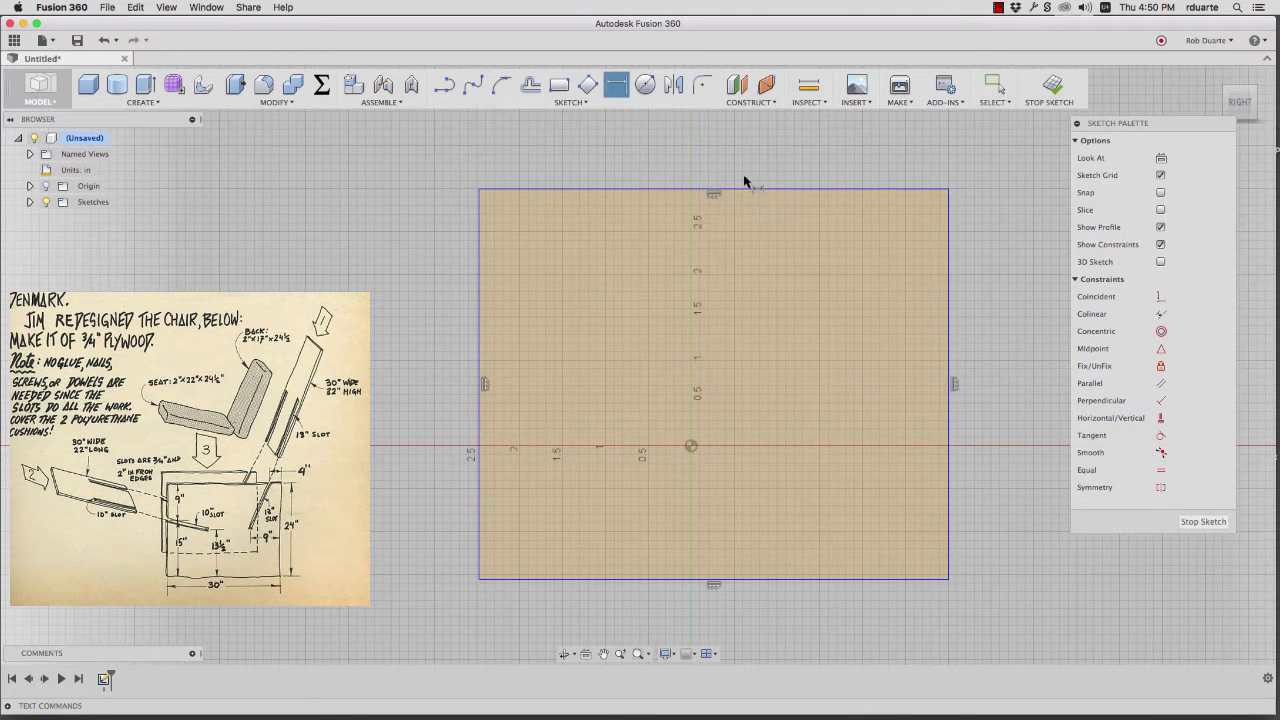
click(749, 190)
click(704, 143)
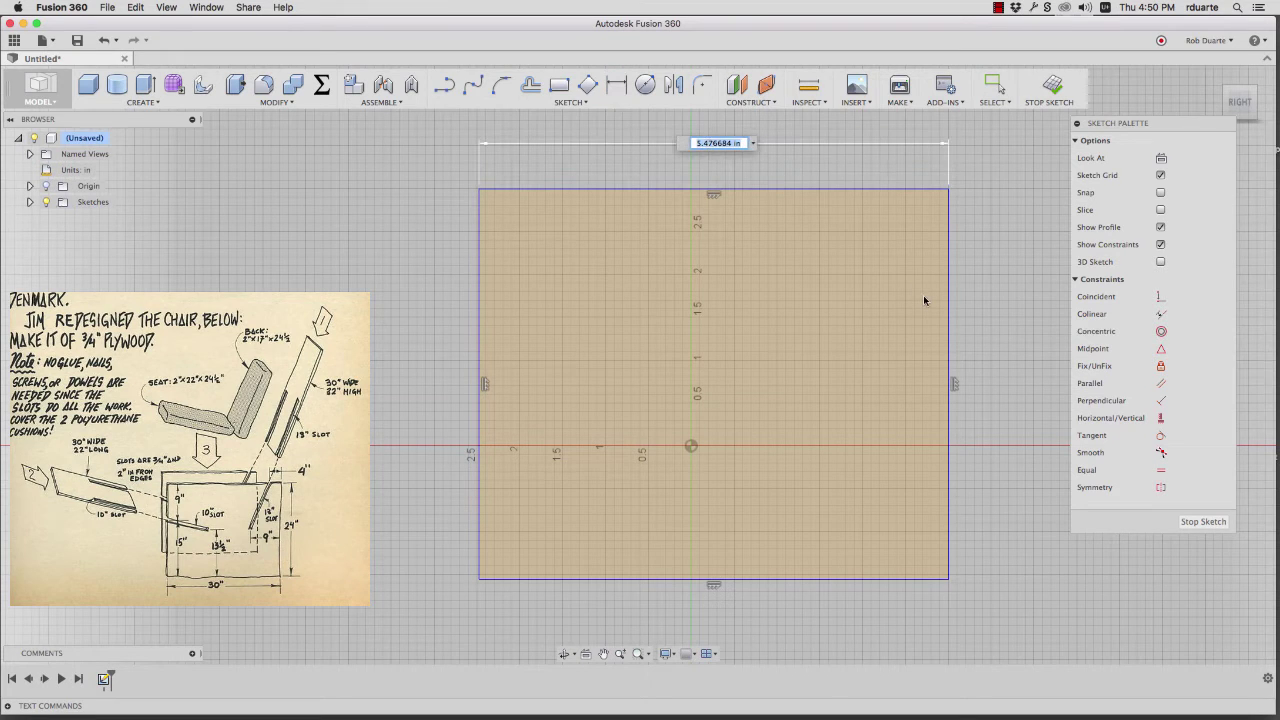
text(30)
key(Return)
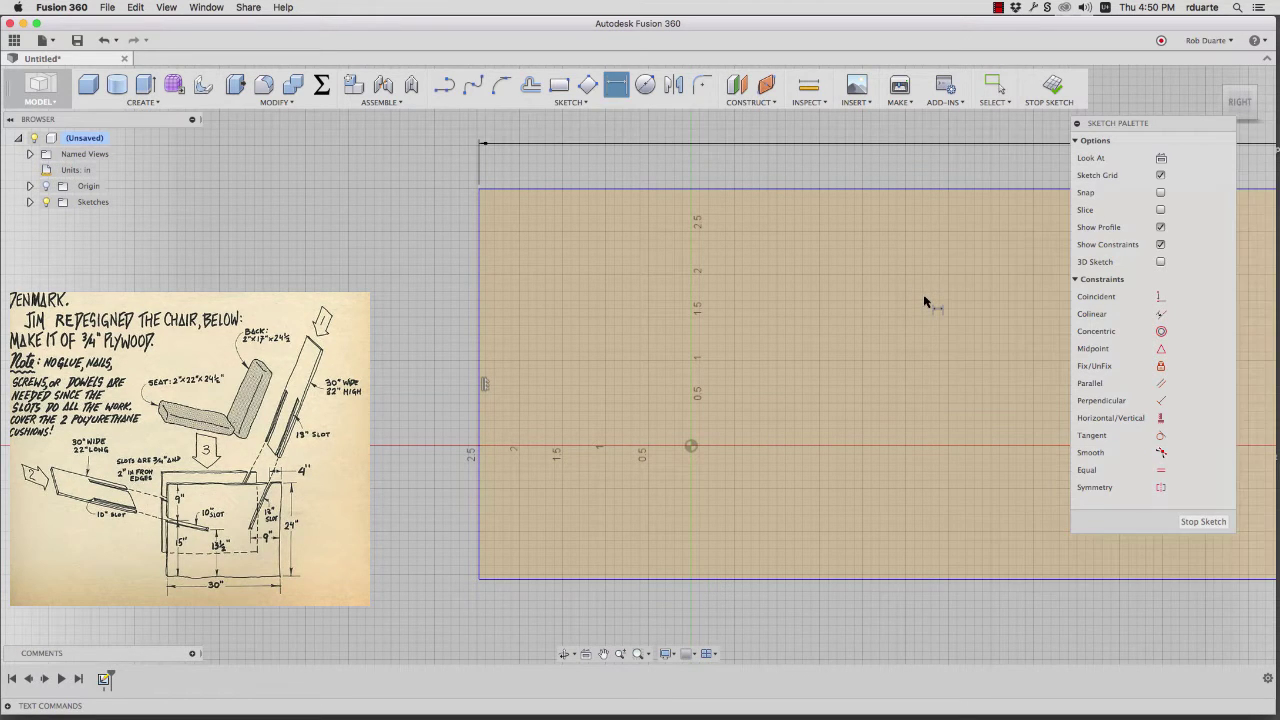
click(486, 369)
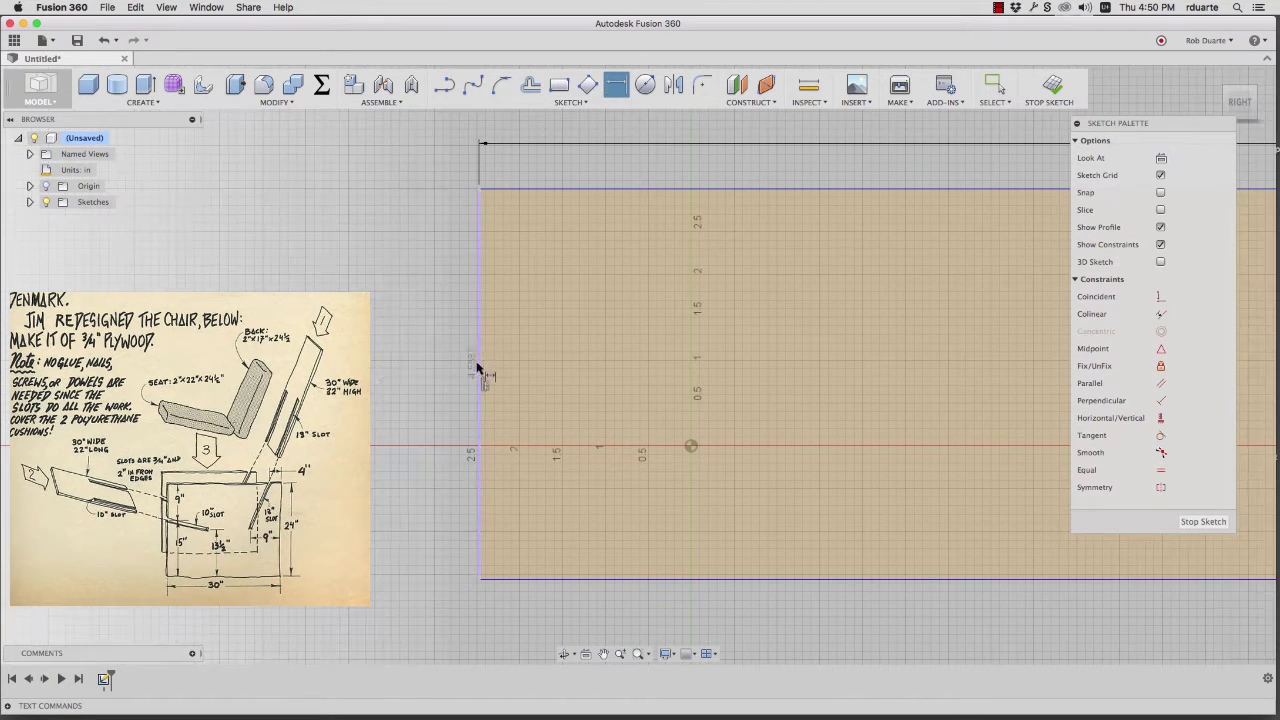
click(395, 400)
text(24)
key(Return)
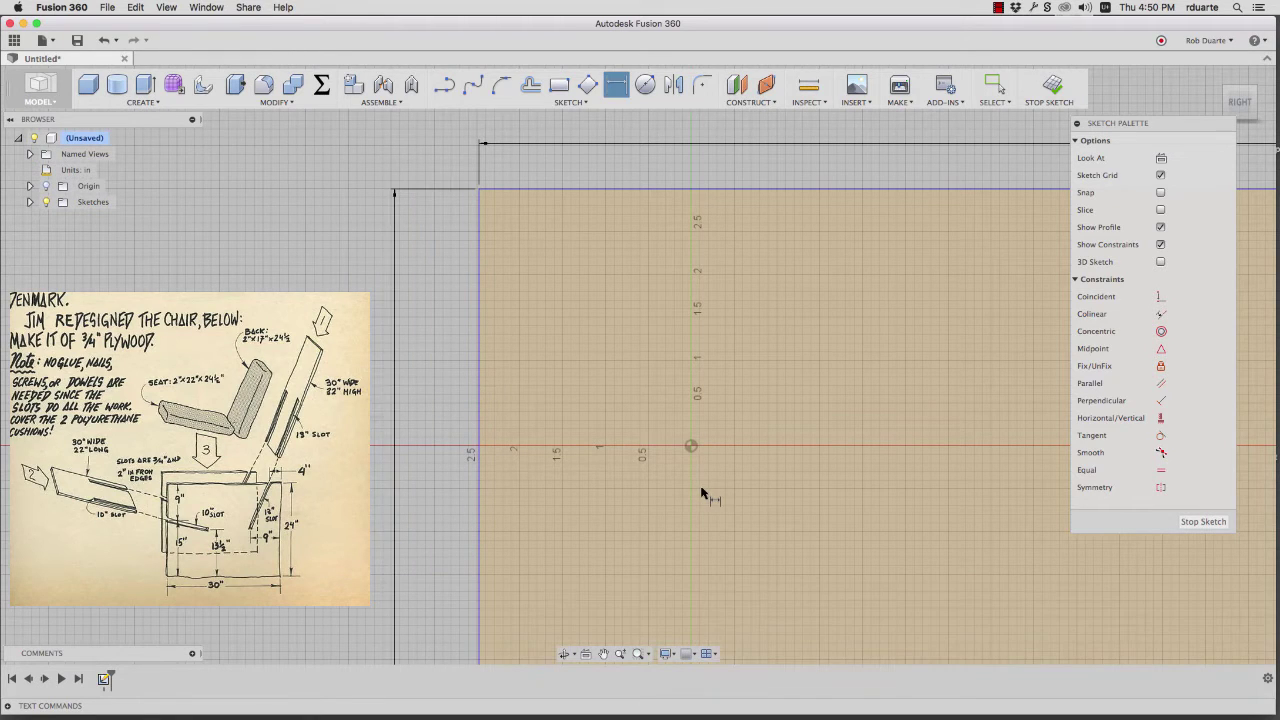
scroll(531, 335, down, 5)
scroll(531, 335, down, 3)
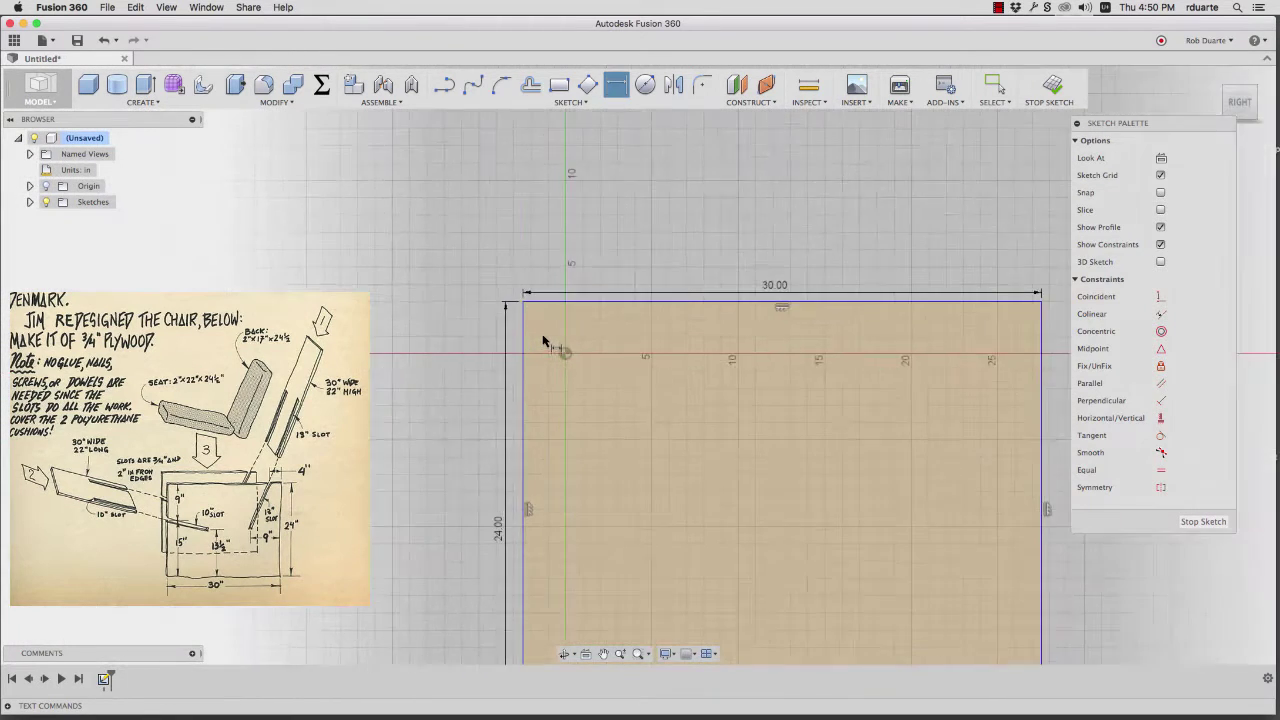
mouse_move(612, 370)
middle_down()
mouse_move(474, 286)
mouse_move(509, 266)
middle_up()
scroll(517, 274, up, 2)
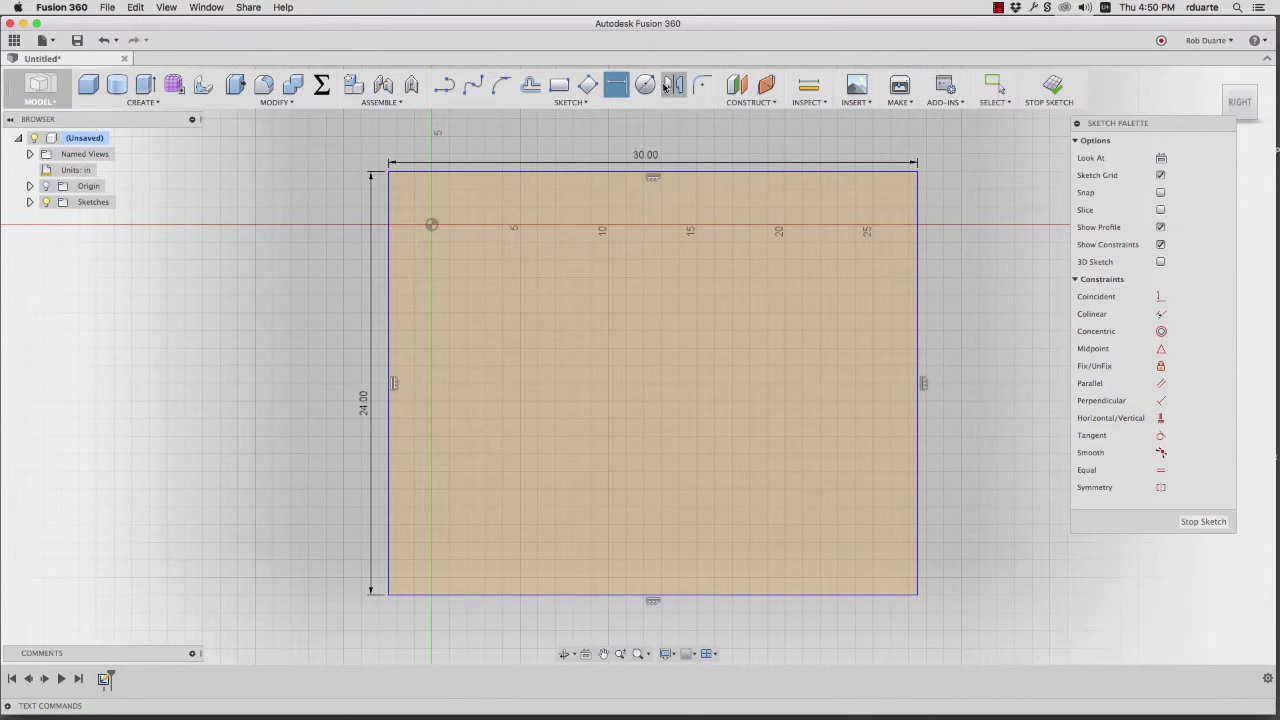
Draw two angled three-point rectangles crossing the panel as slanted boards.
click(592, 88)
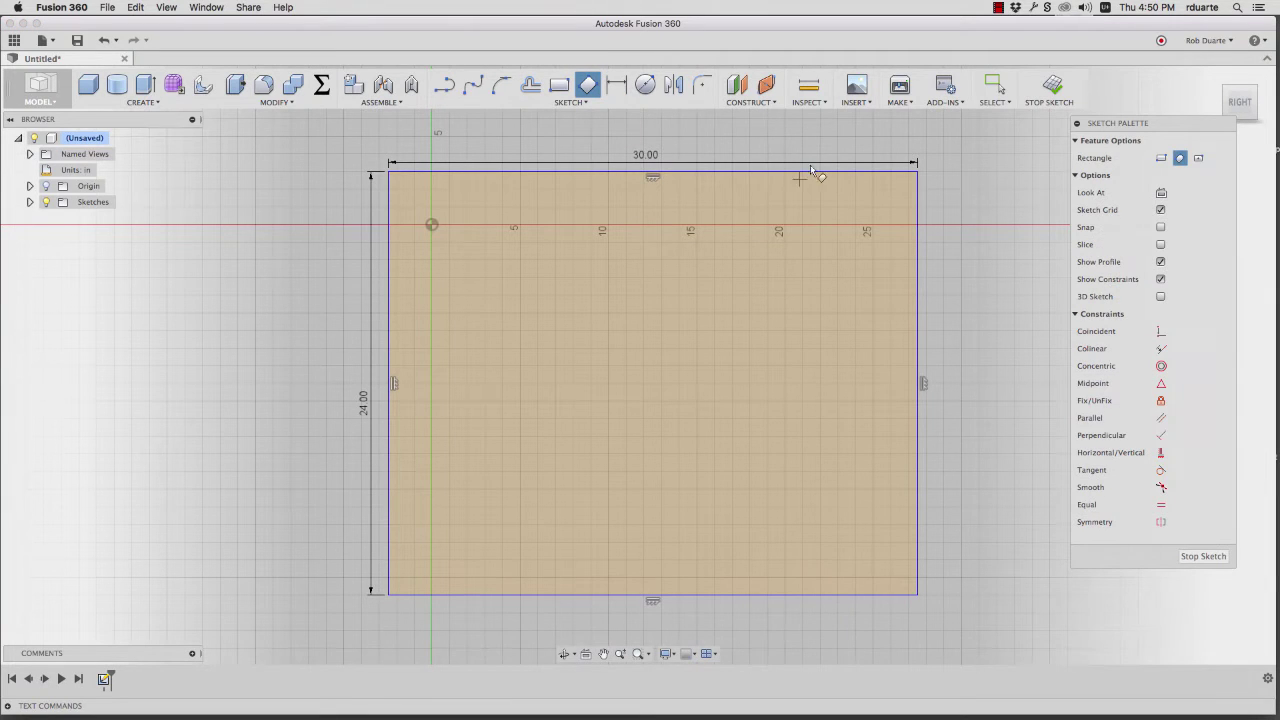
click(839, 134)
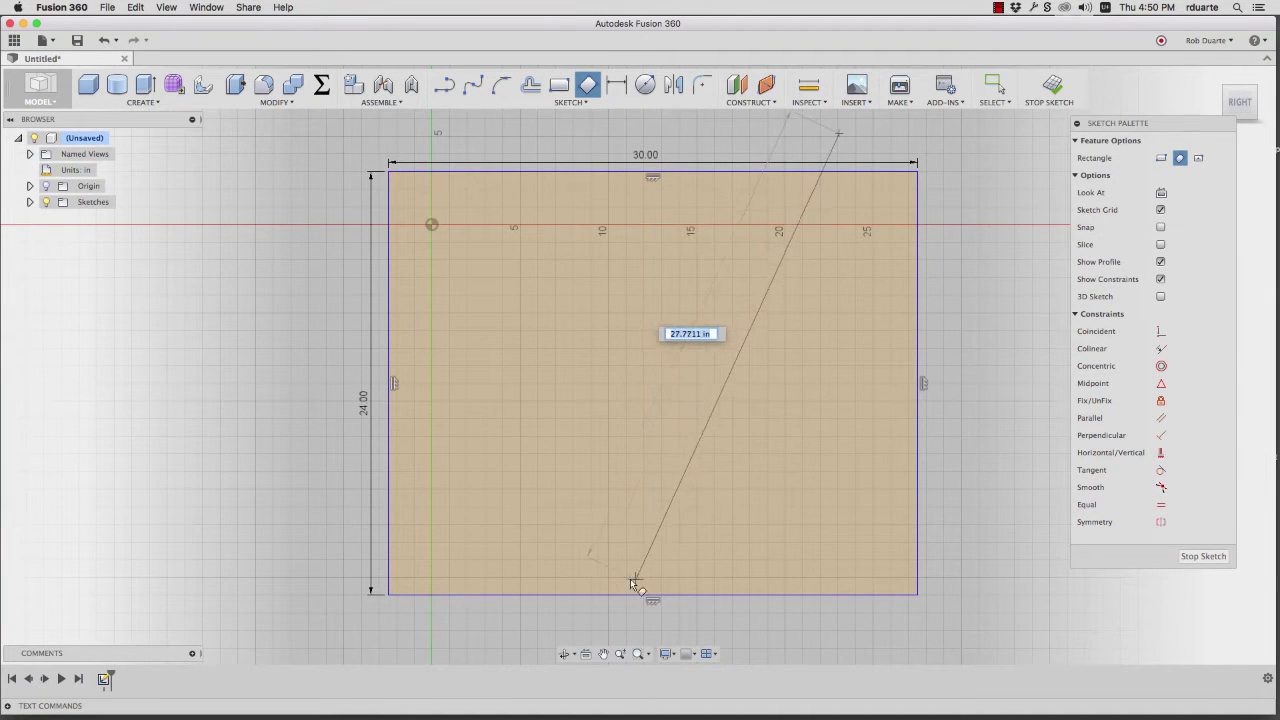
click(628, 582)
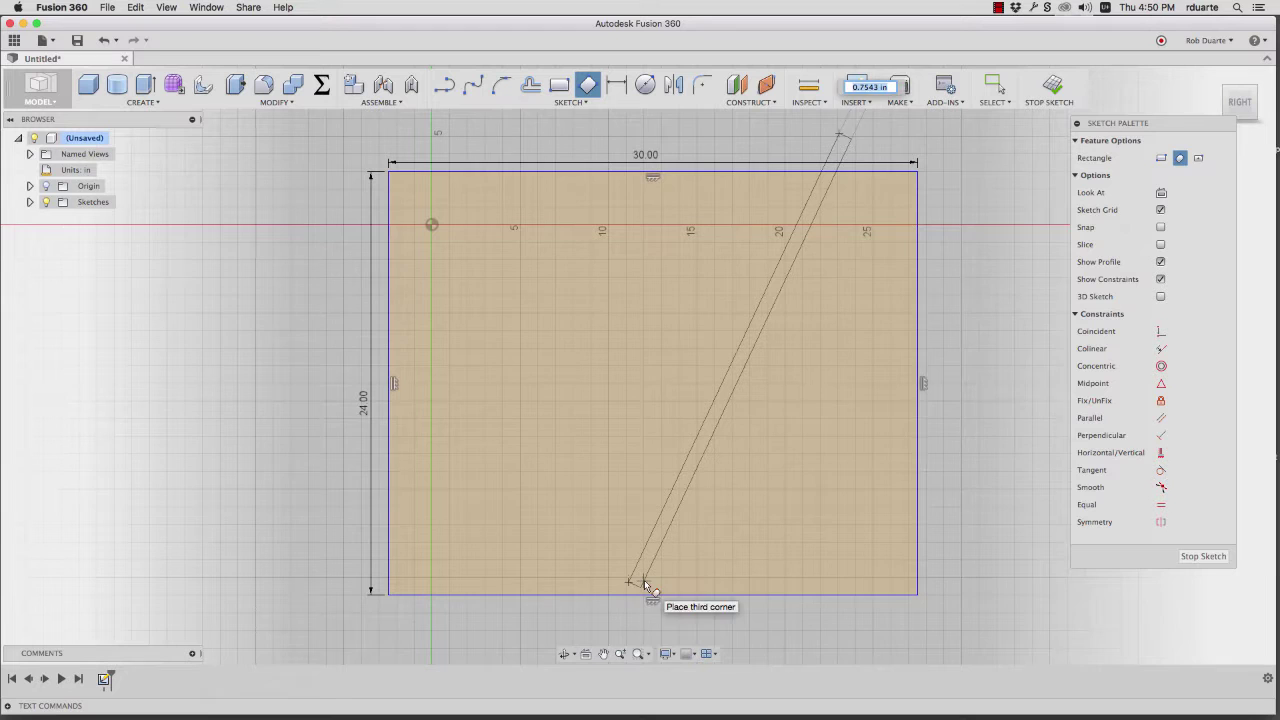
click(647, 586)
click(279, 298)
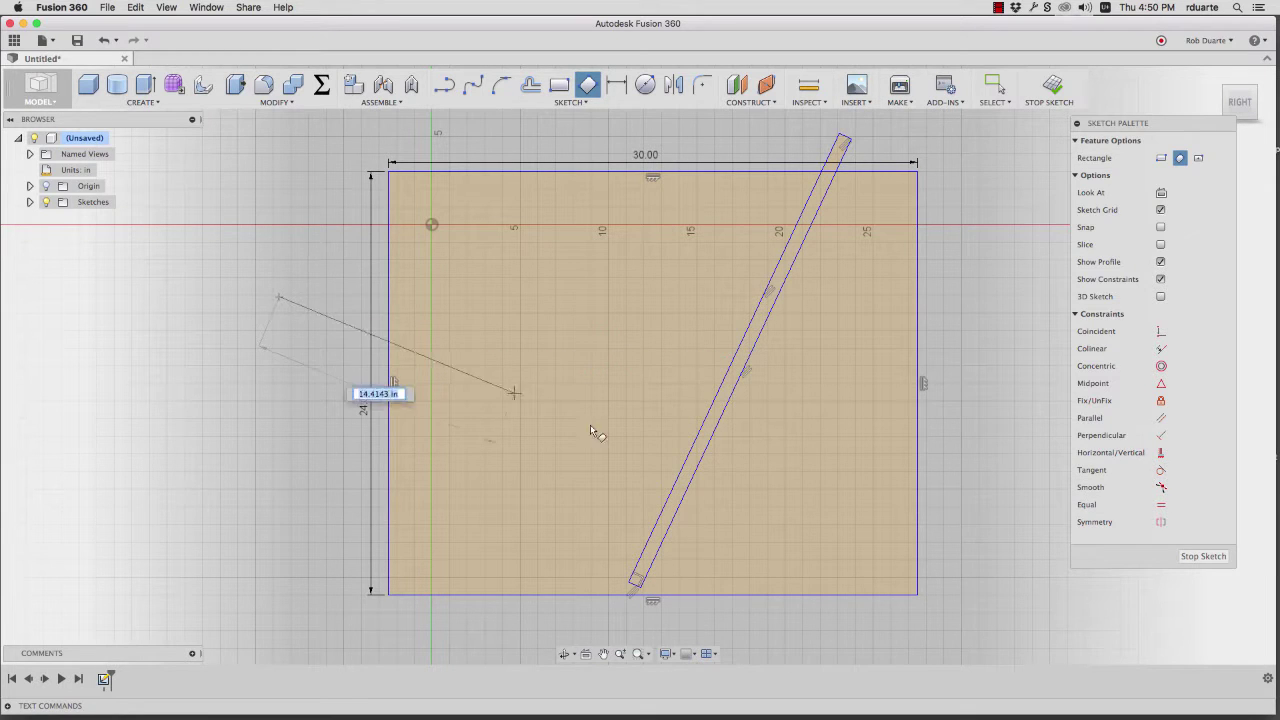
click(666, 478)
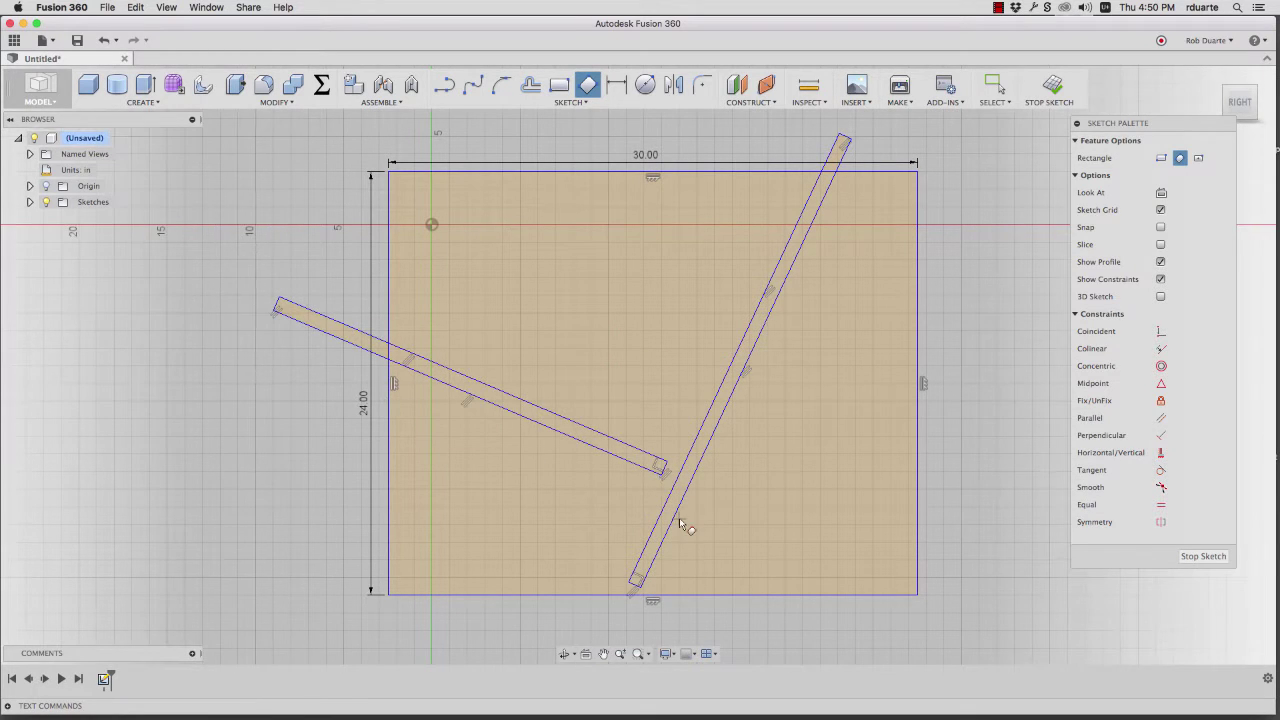
key(Escape)
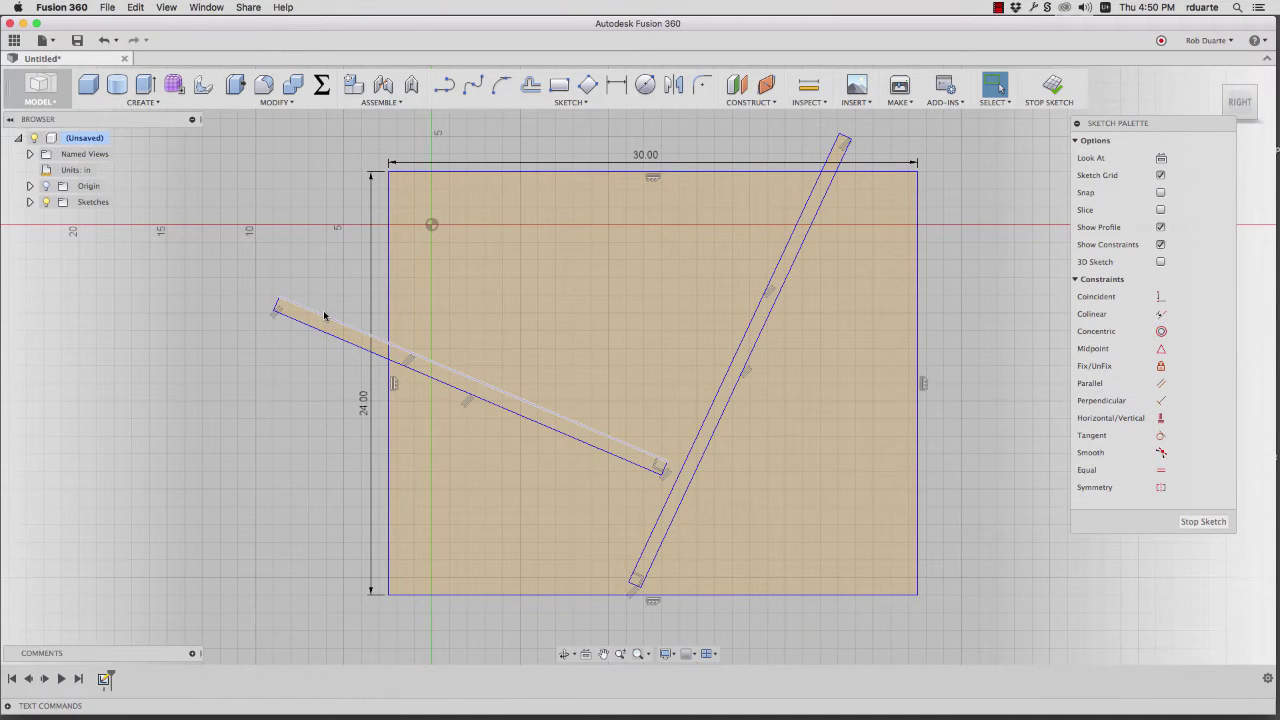
Dimension each board's short end to the thickness parameter (0.75).
click(324, 316)
click(325, 336)
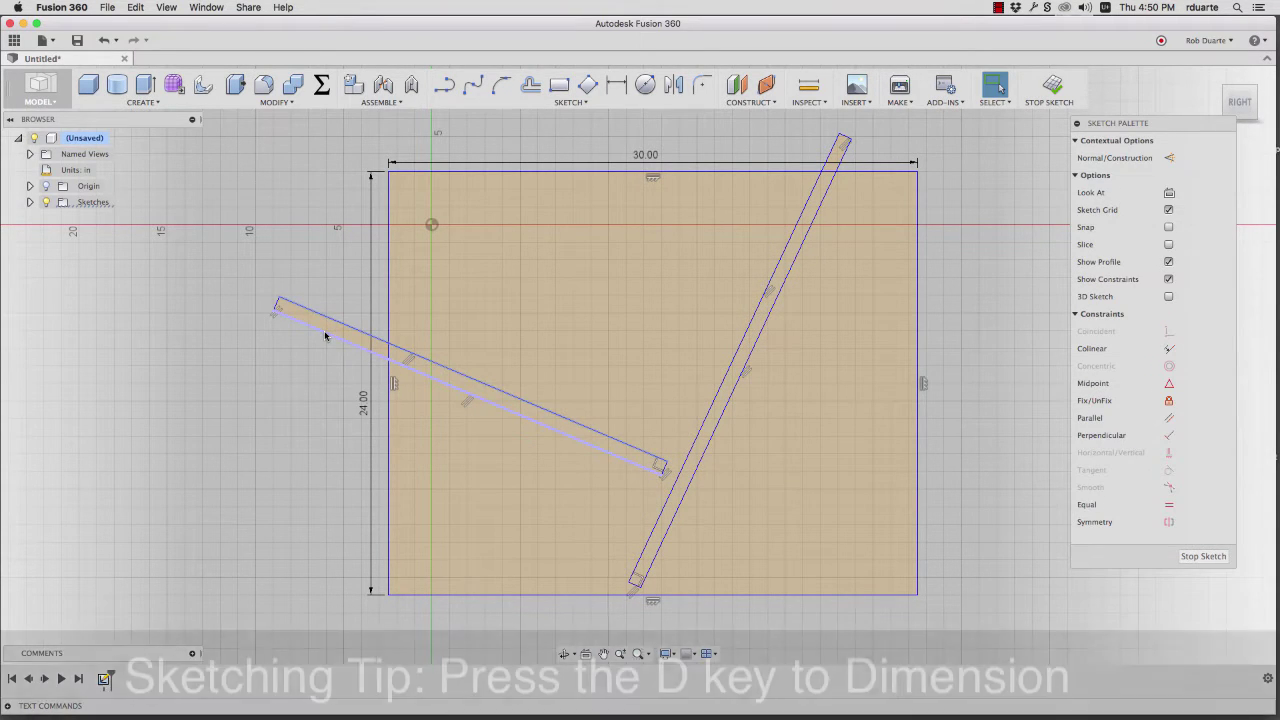
key(d)
click(275, 306)
click(252, 288)
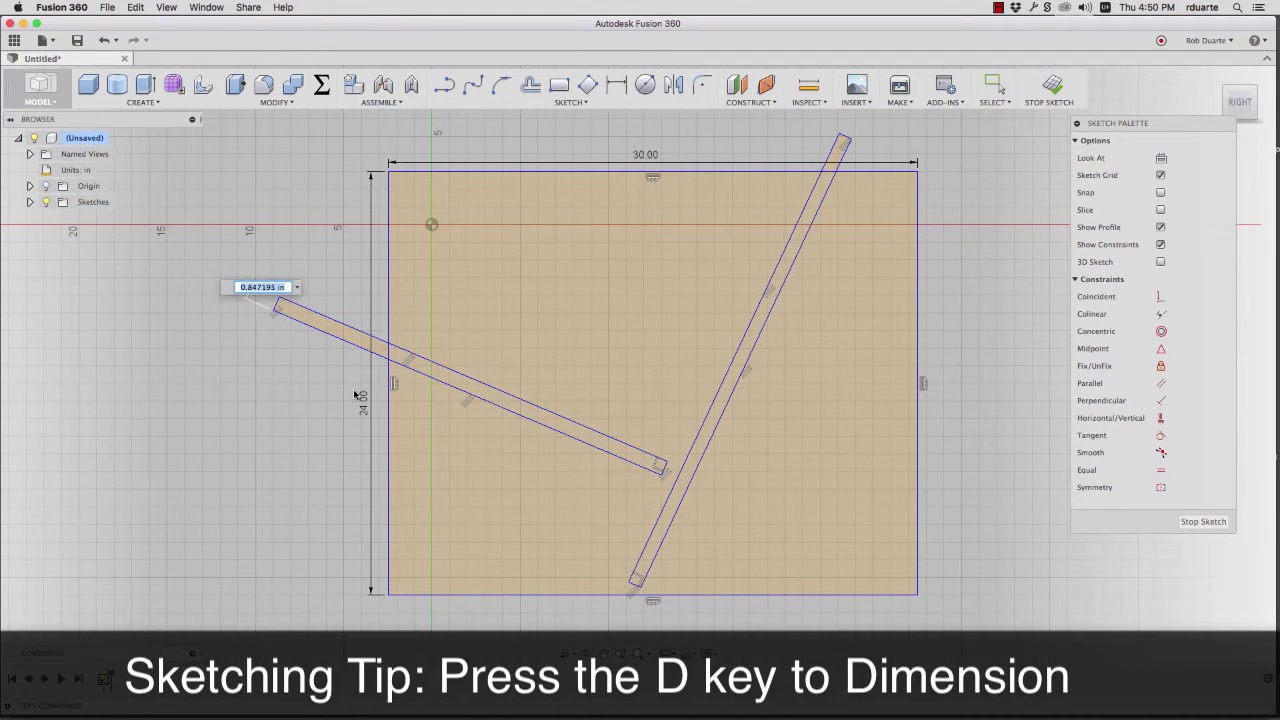
text(thic)
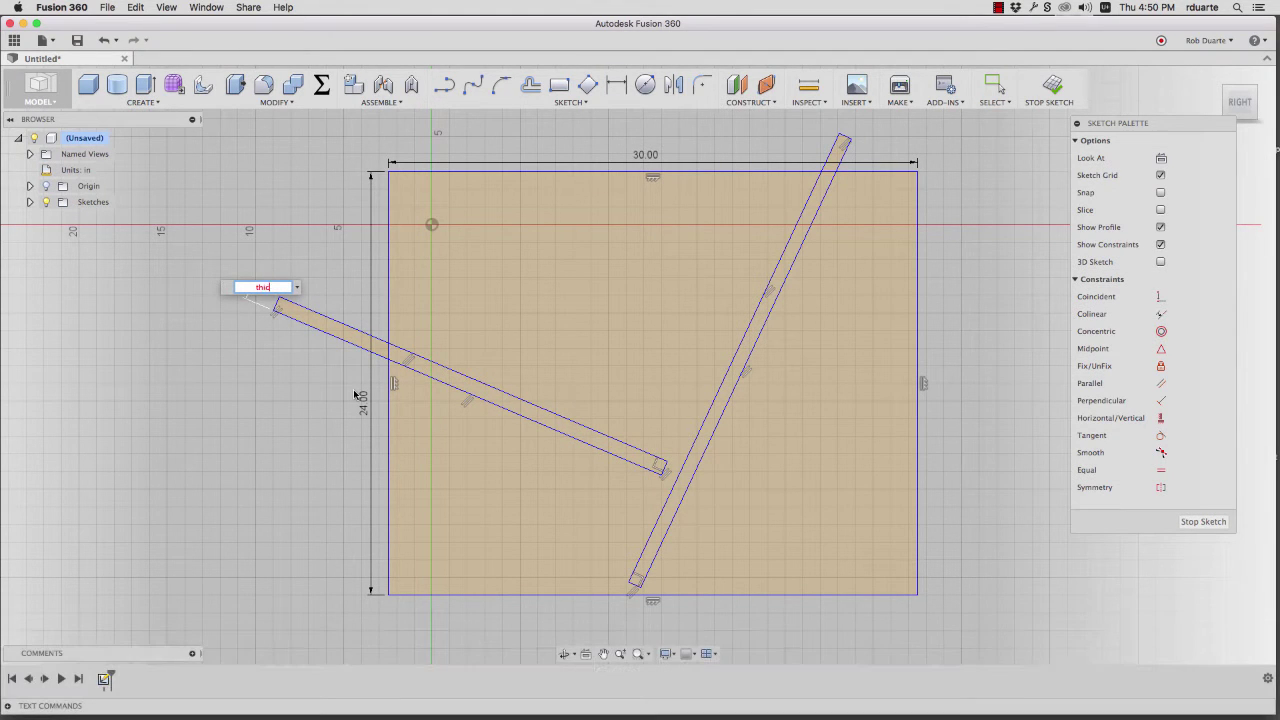
text(kness)
key(Return)
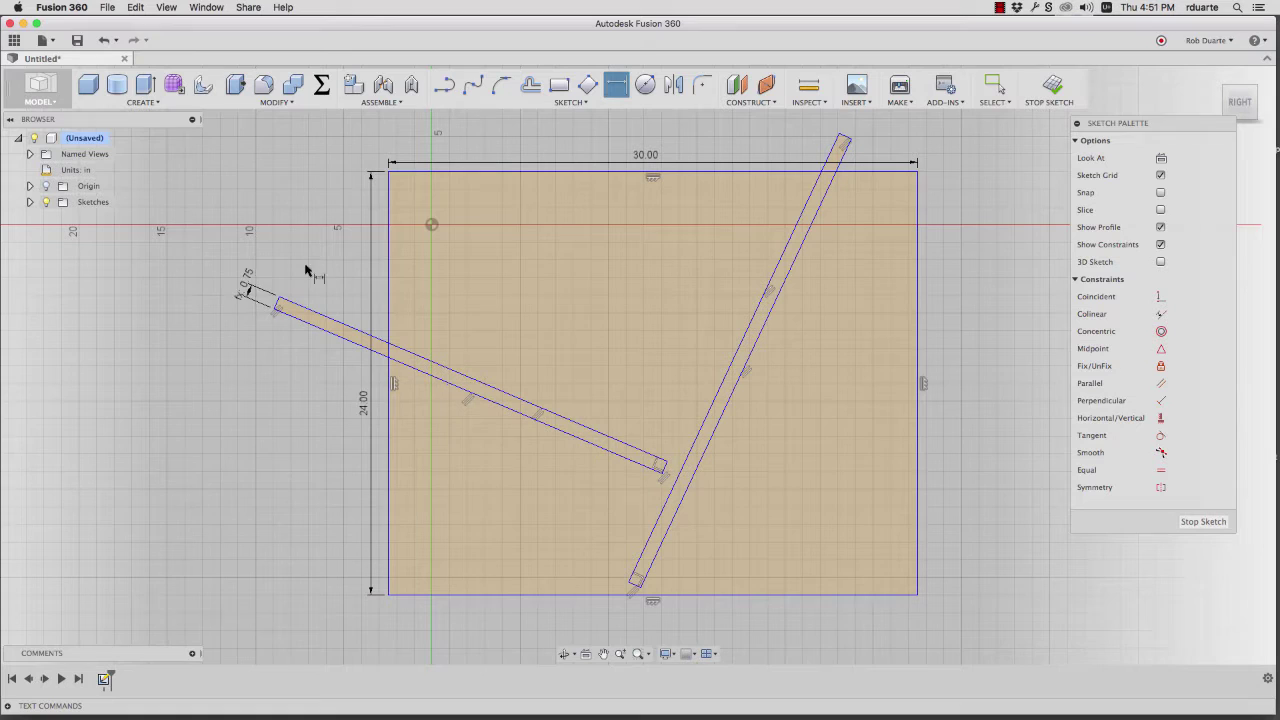
drag(242, 288, 234, 303)
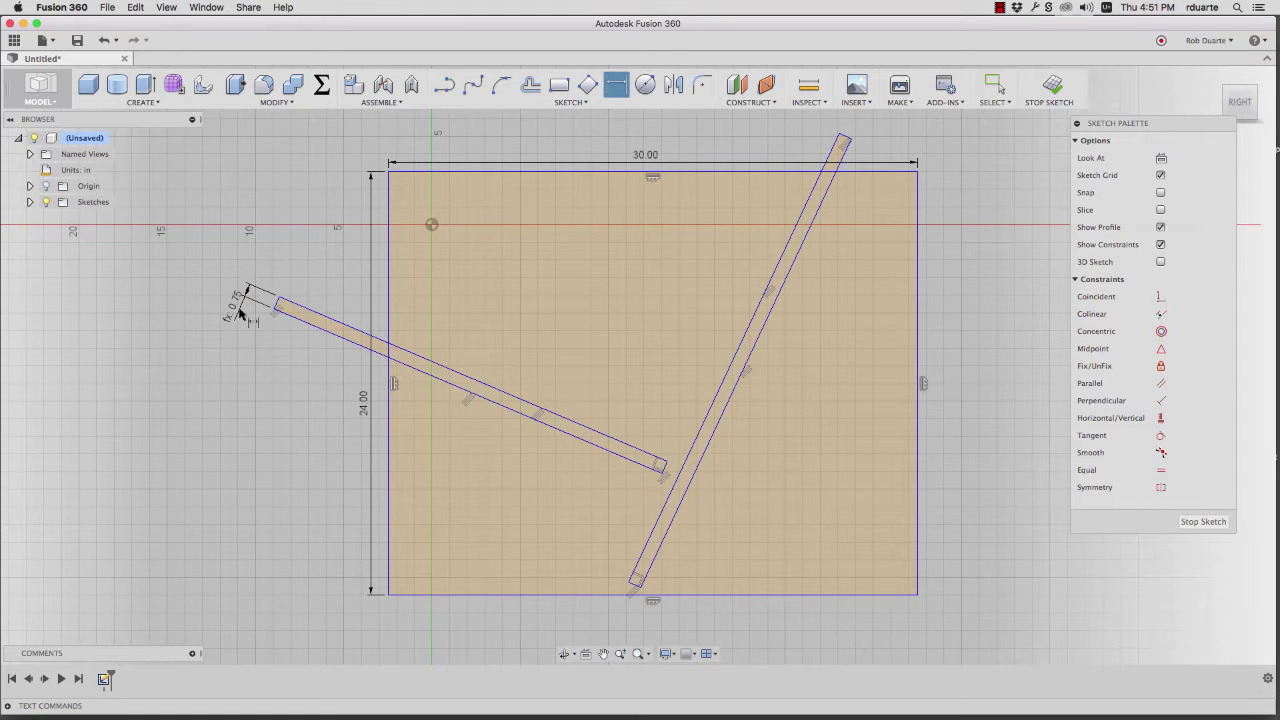
click(843, 139)
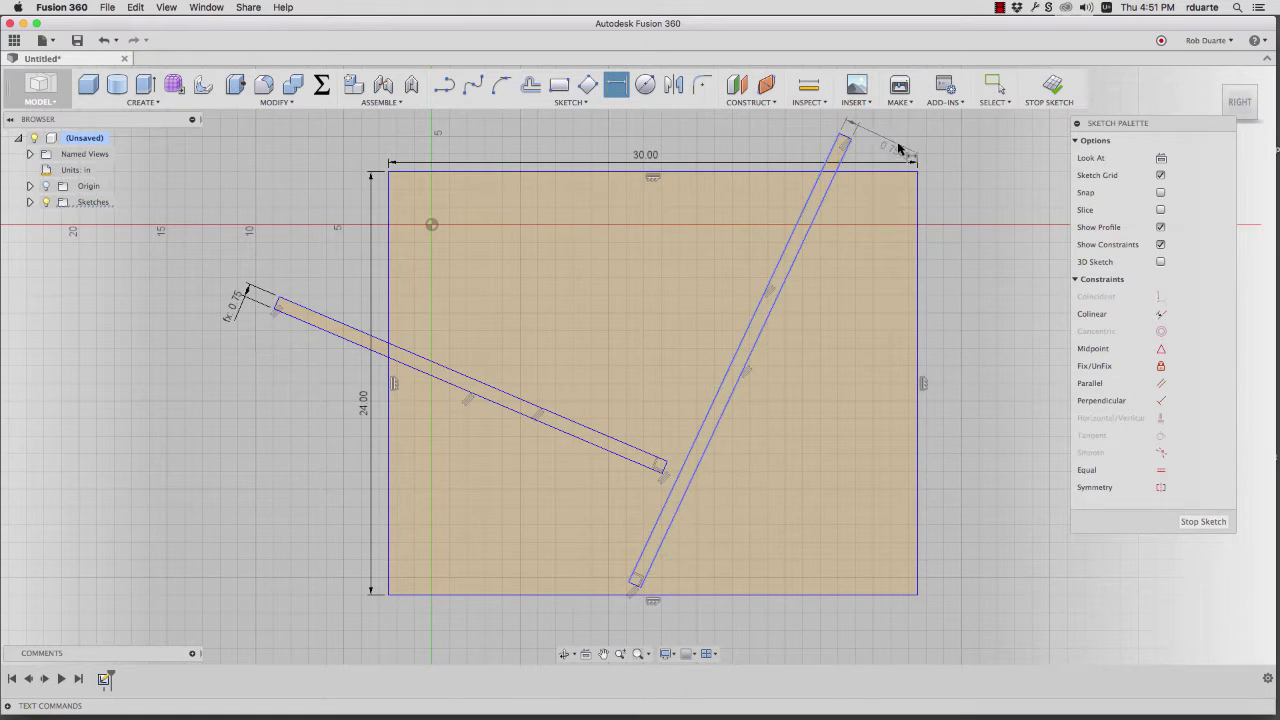
click(899, 147)
text(thicknes)
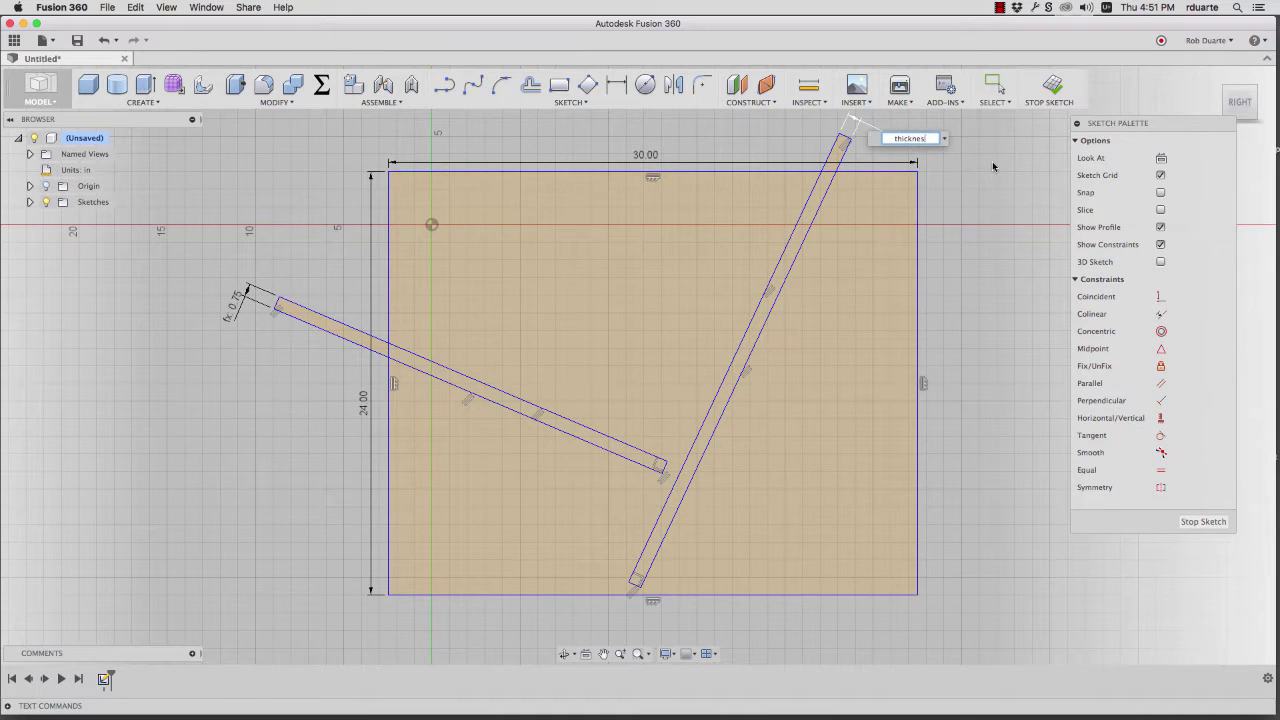
text(s)
key(Return)
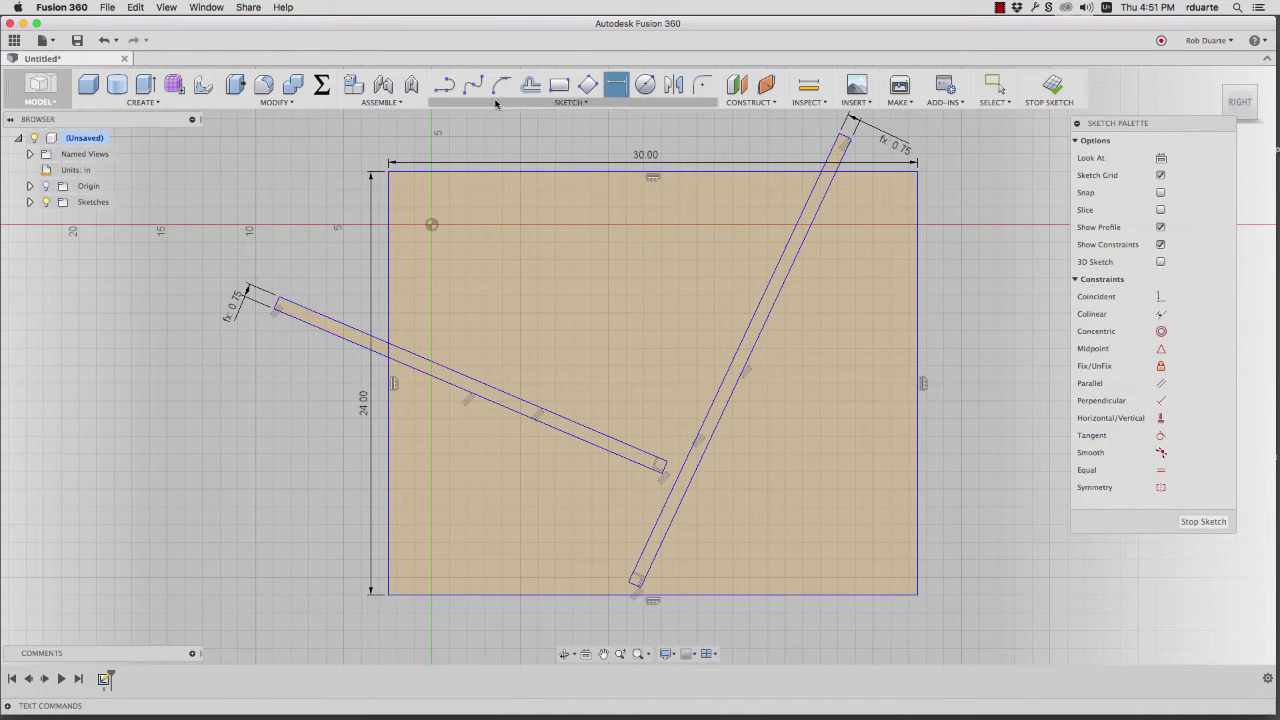
Make the diagonal board's corner coincident with the bottom edge and the short board's corner coincident with the diagonal board.
click(1160, 300)
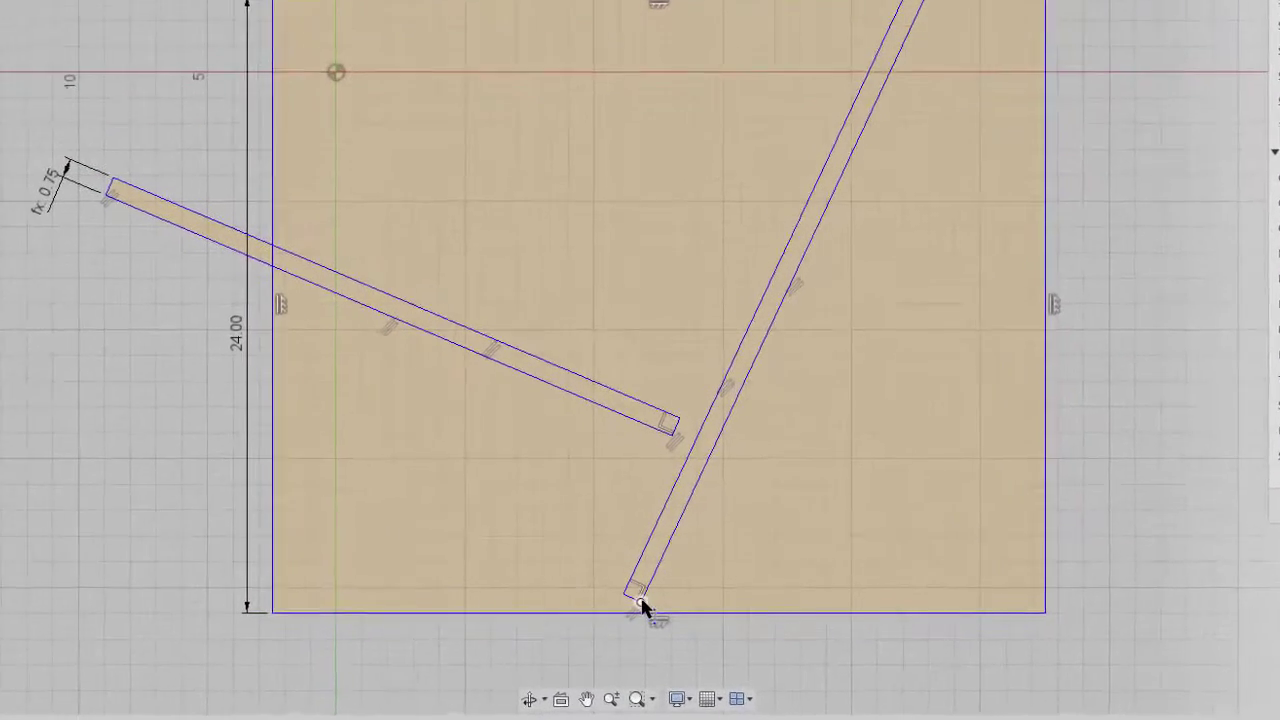
click(643, 605)
click(685, 613)
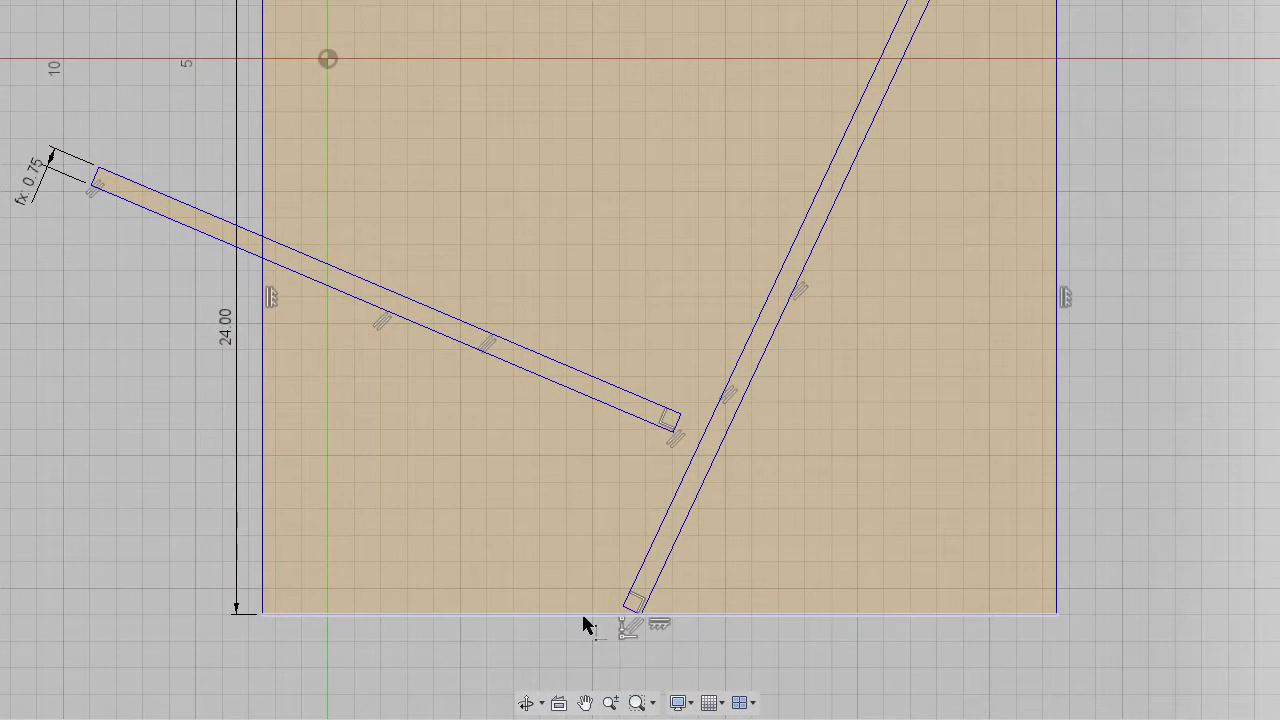
click(671, 433)
click(697, 446)
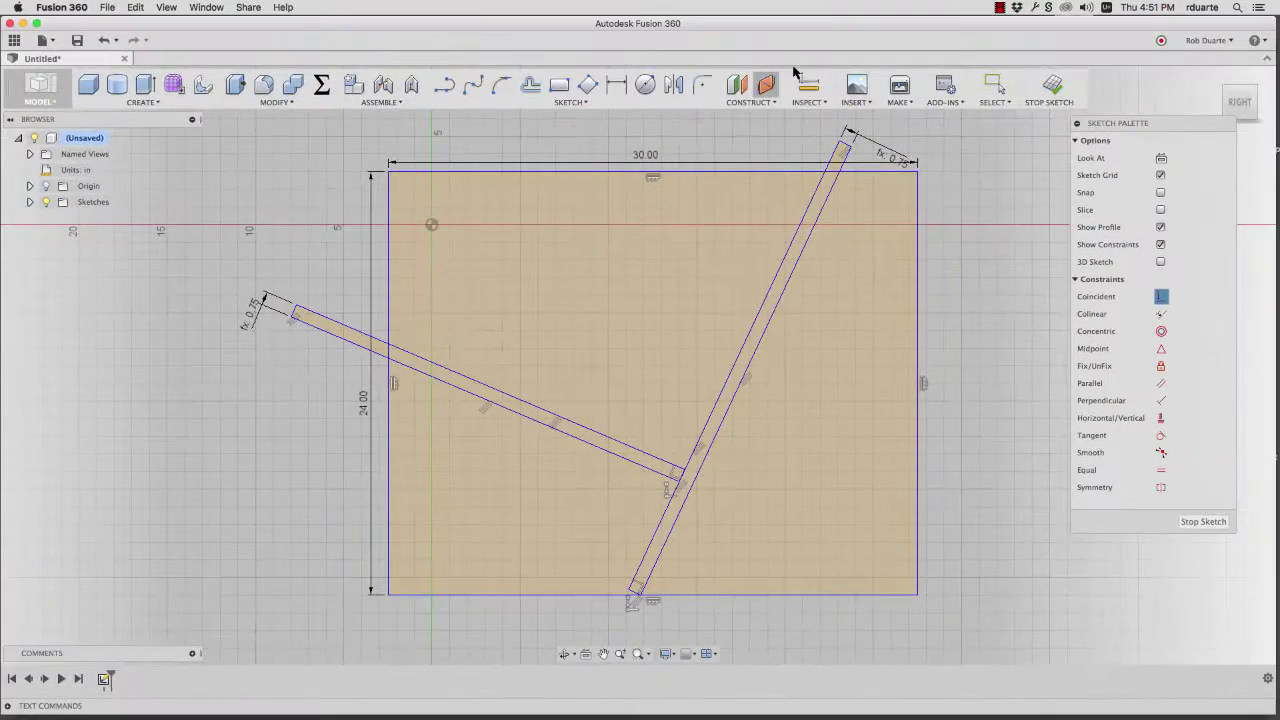
Dimension the boards' top ends 2.00 from the panel's left and top edges.
click(808, 84)
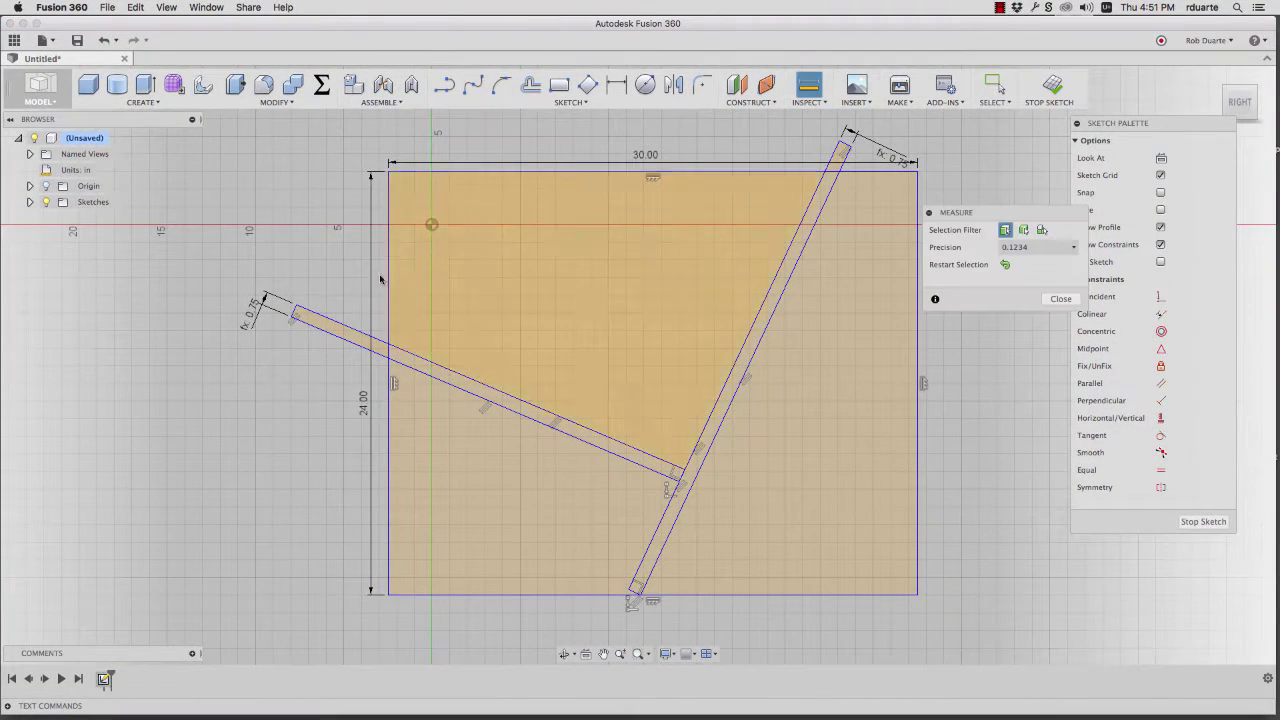
click(616, 84)
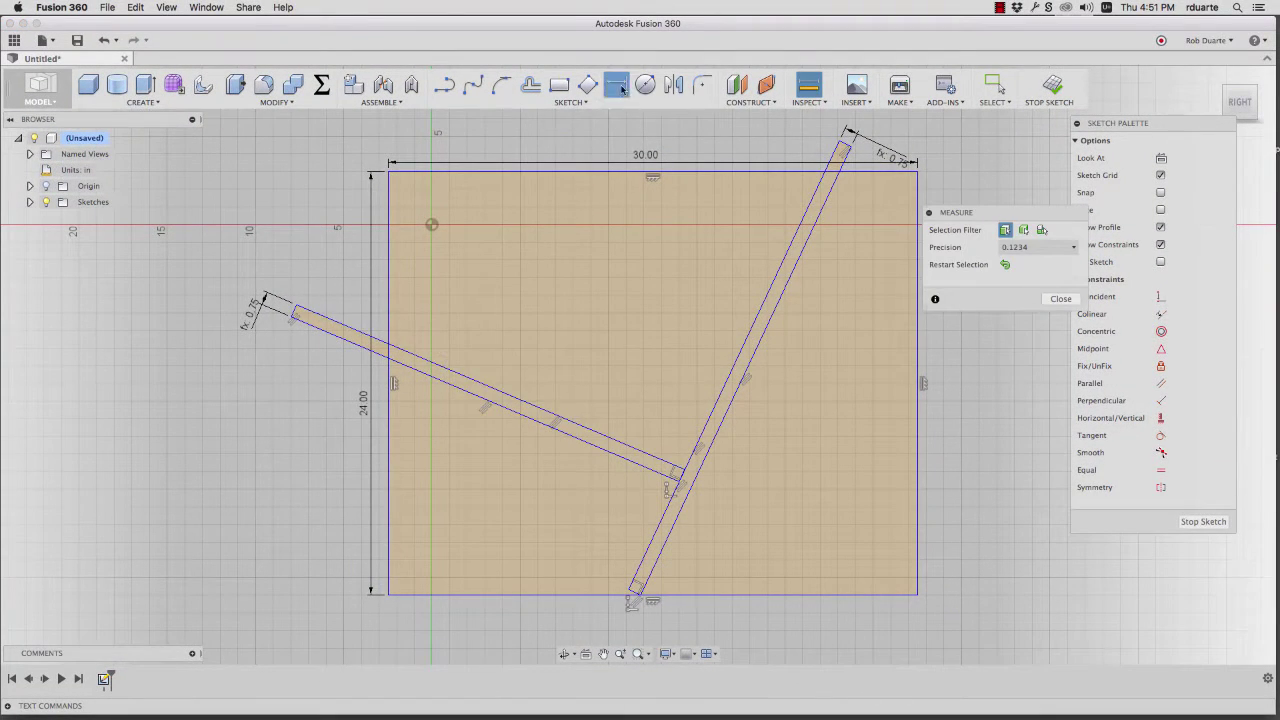
click(389, 314)
click(355, 291)
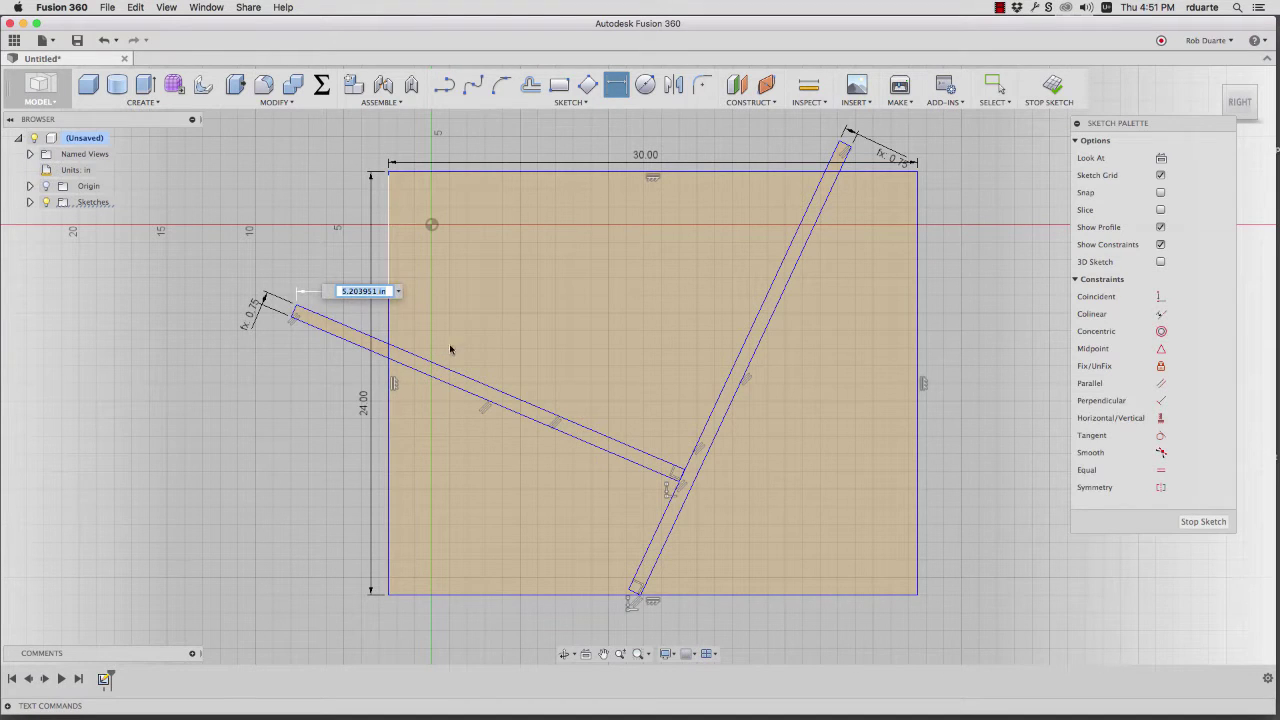
text(2)
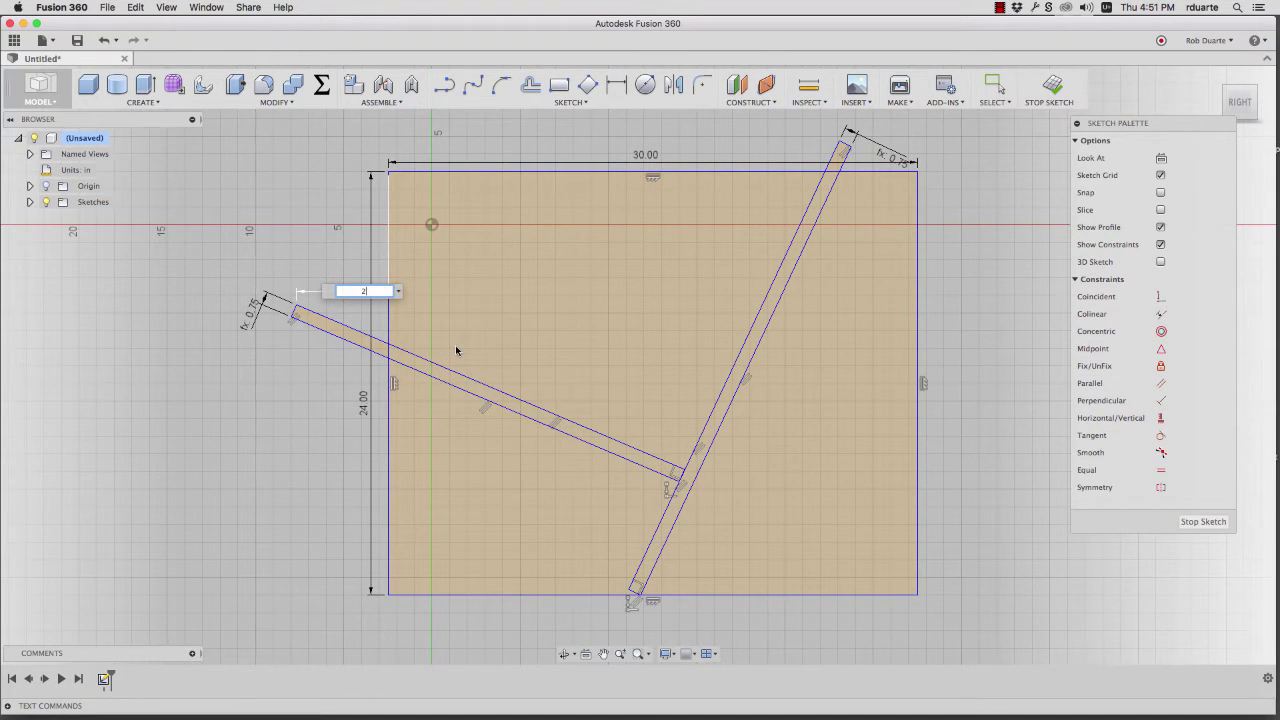
key(Return)
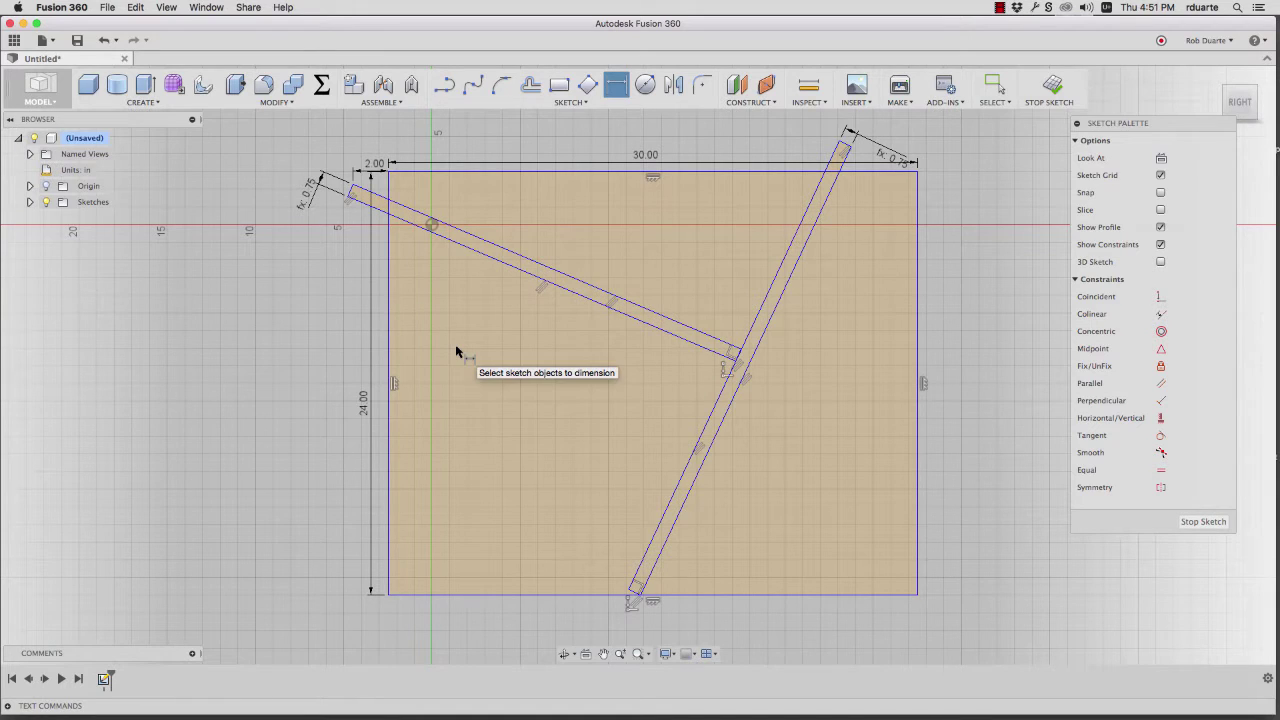
click(838, 142)
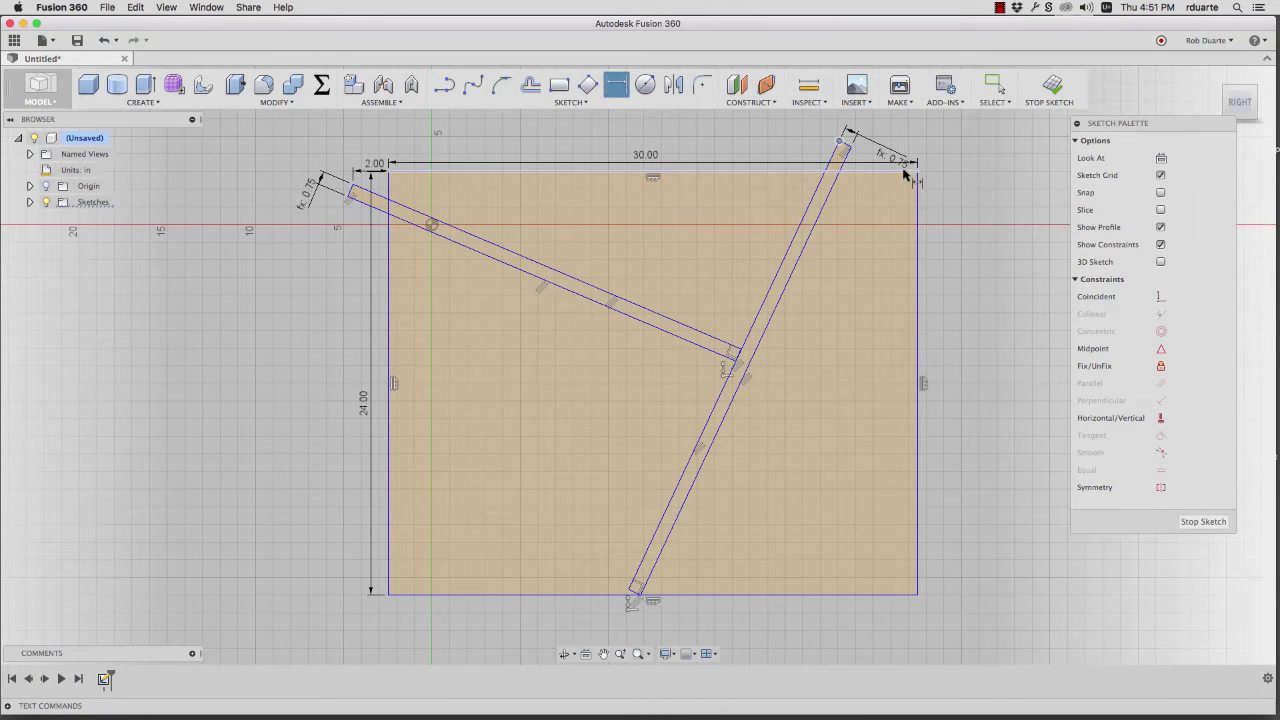
click(916, 172)
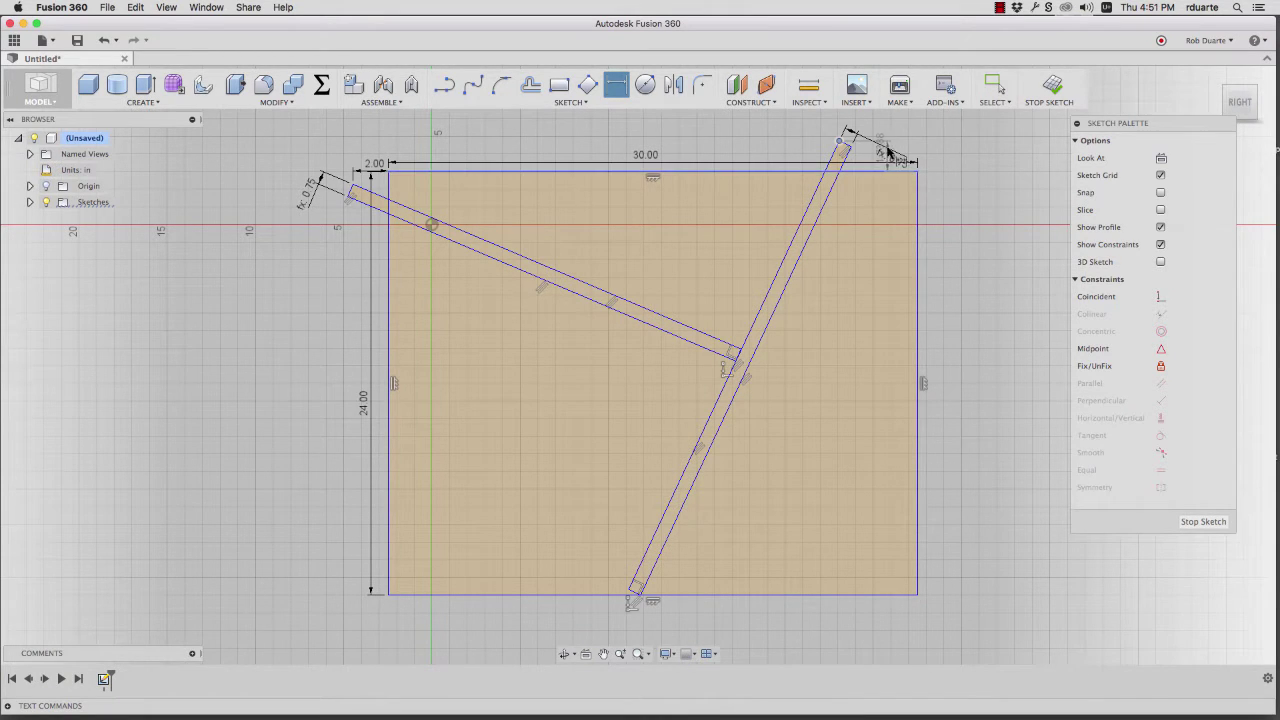
click(955, 170)
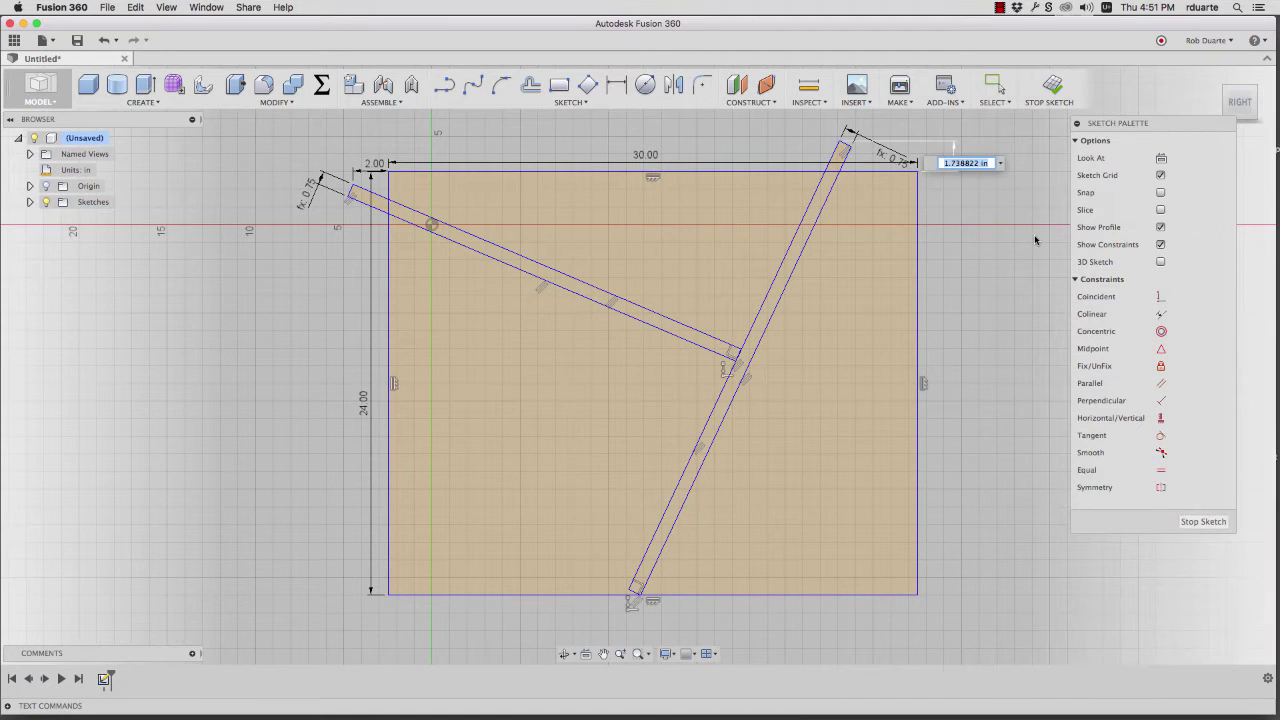
text(2)
key(Return)
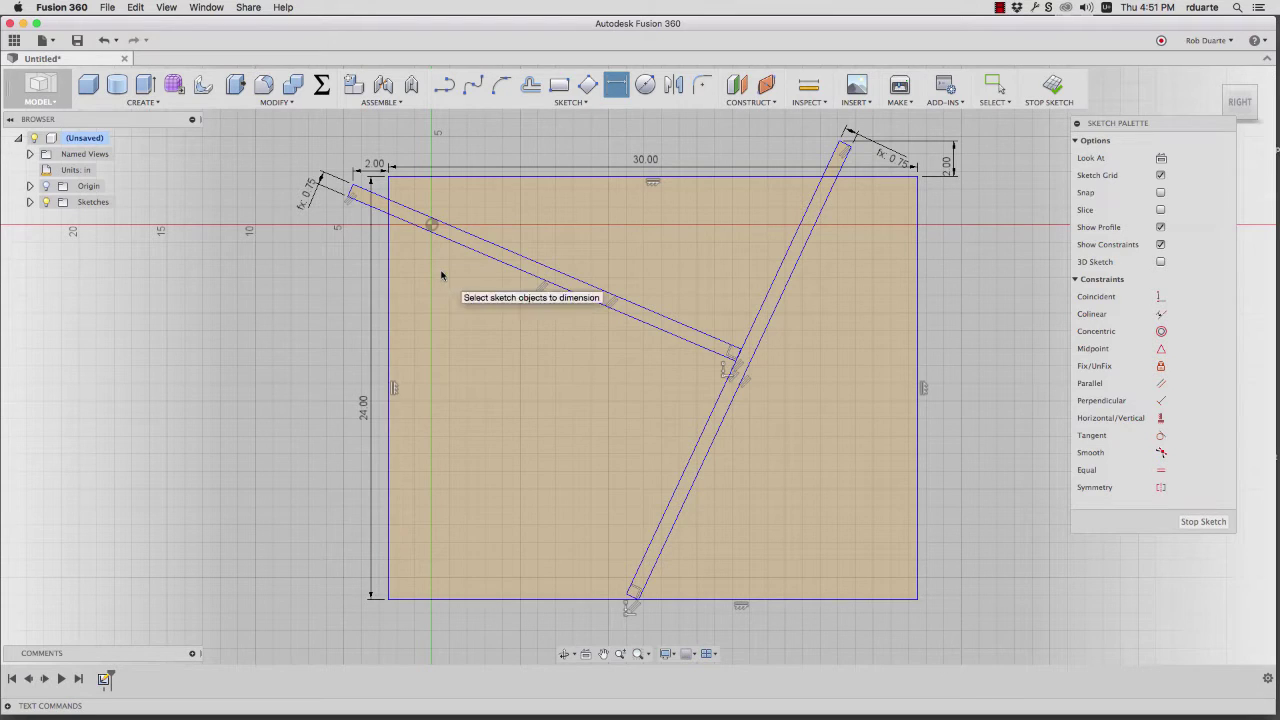
key(Escape)
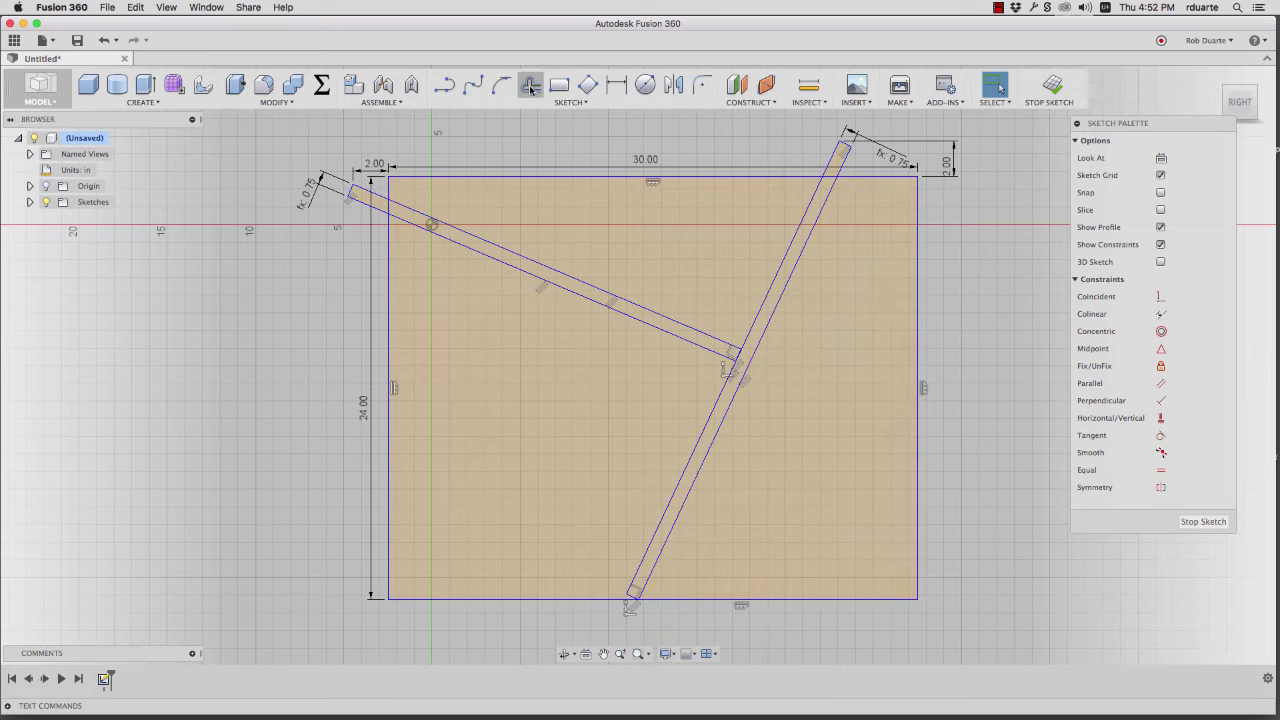
Draw a guide line from the panel's left edge to the board junction, perpendicular to the edge.
click(444, 84)
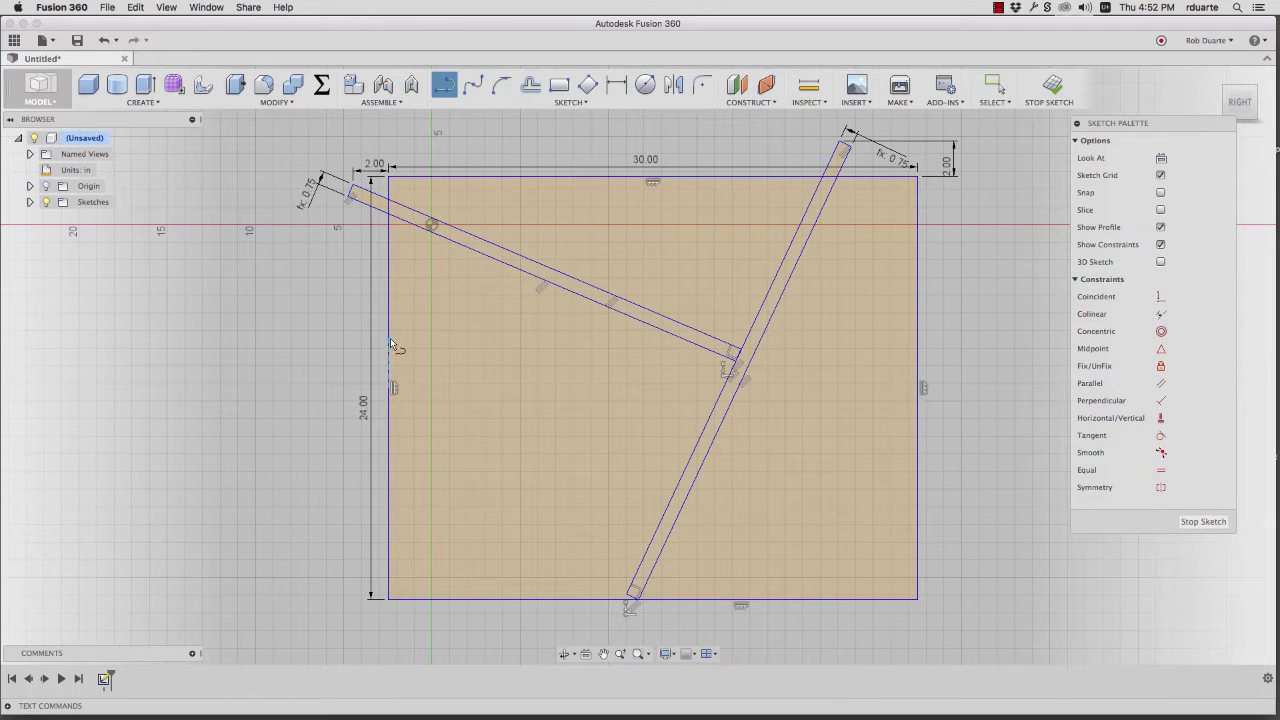
click(389, 295)
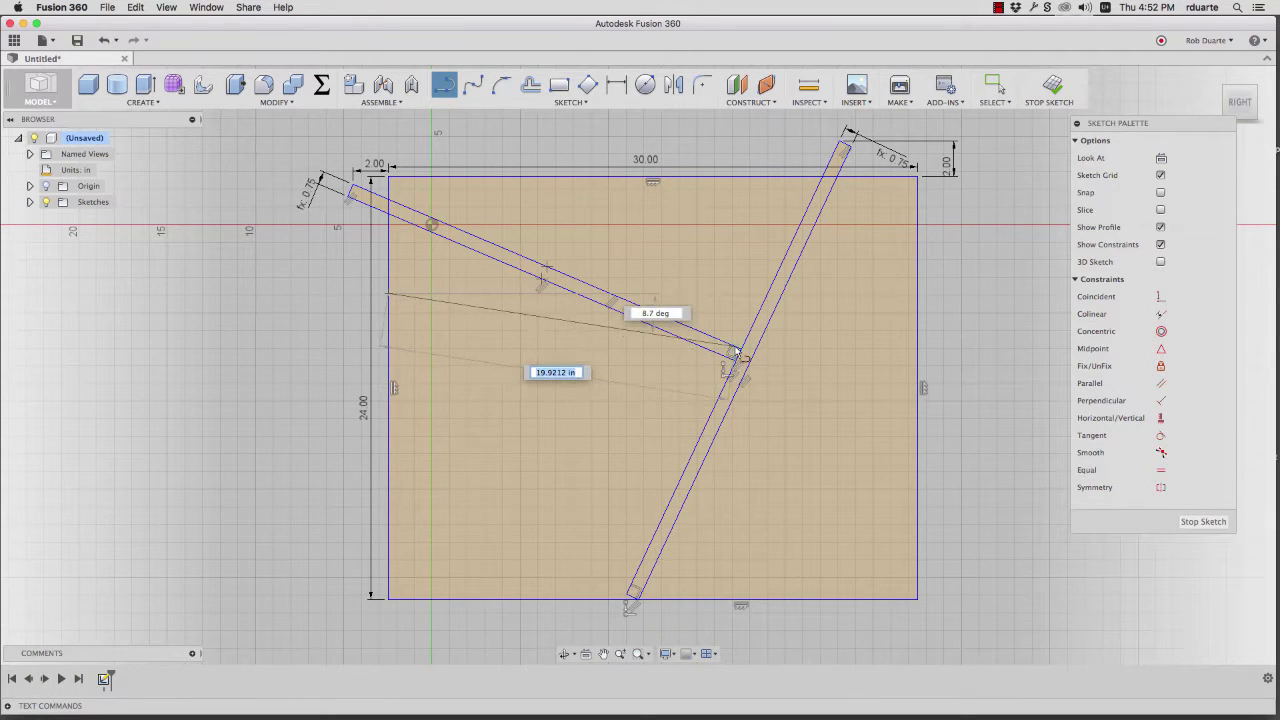
scroll(740, 352, up, 5)
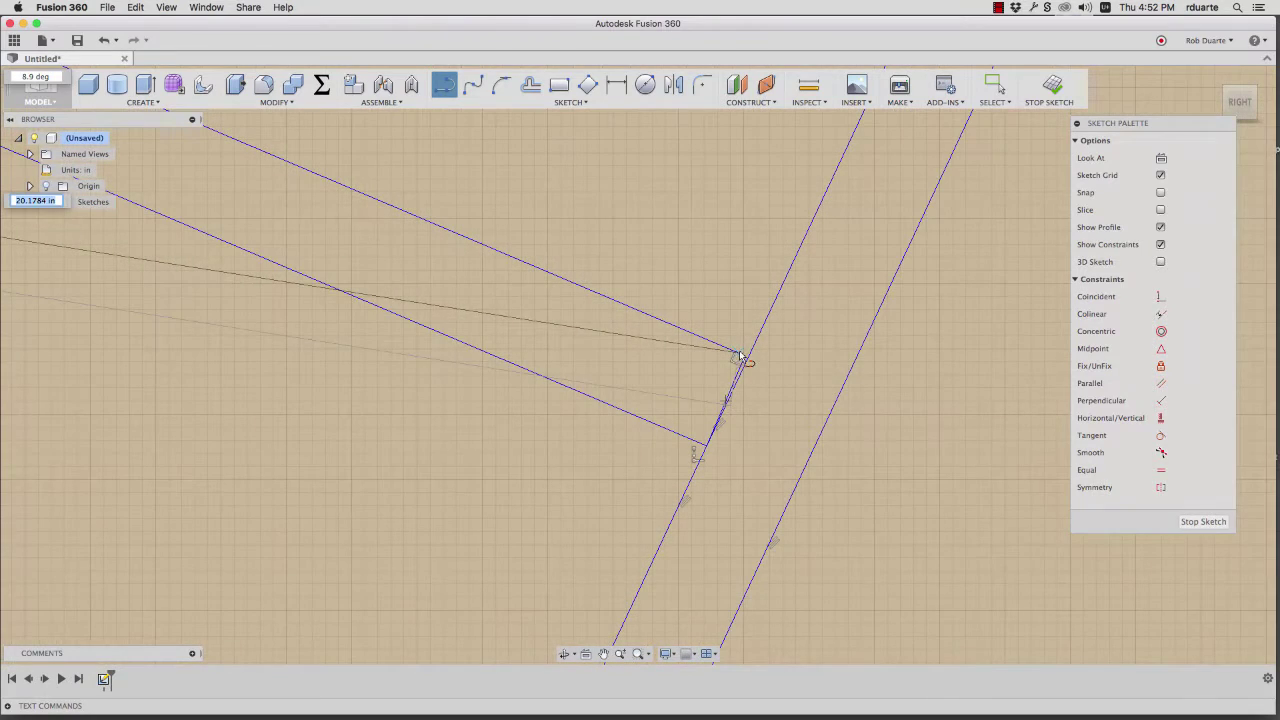
click(743, 358)
scroll(586, 363, down, 5)
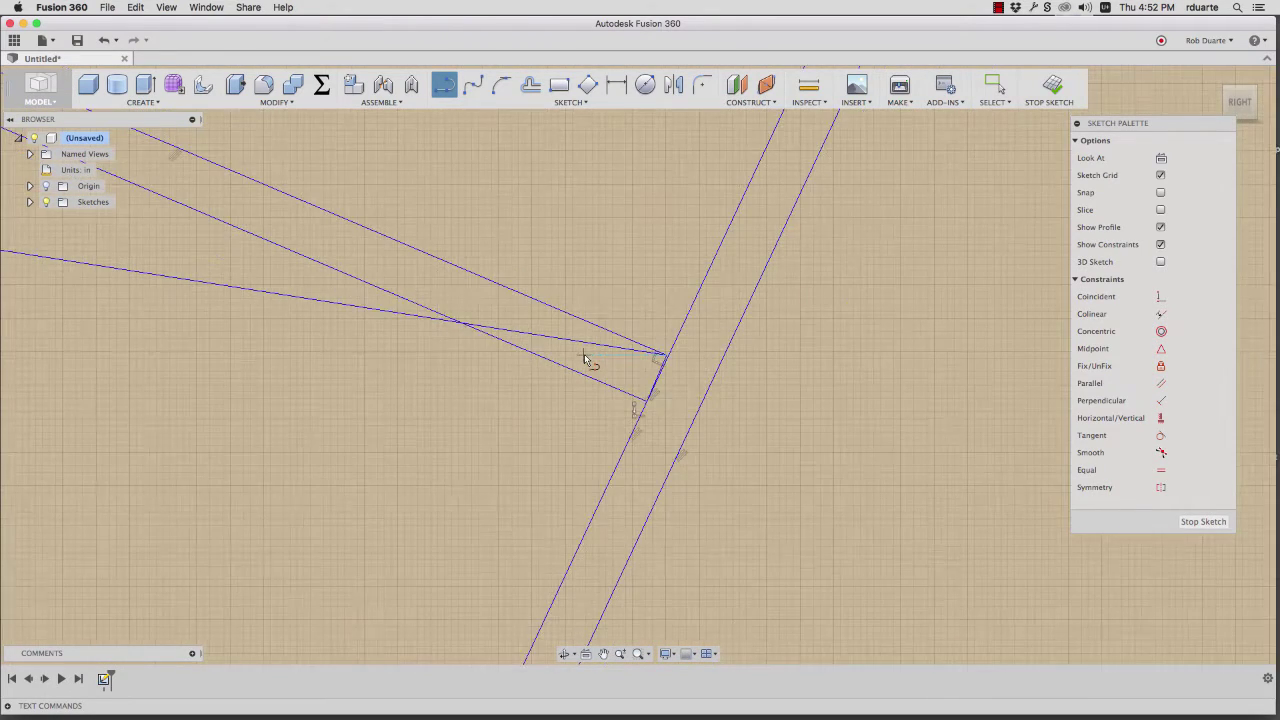
key(Escape)
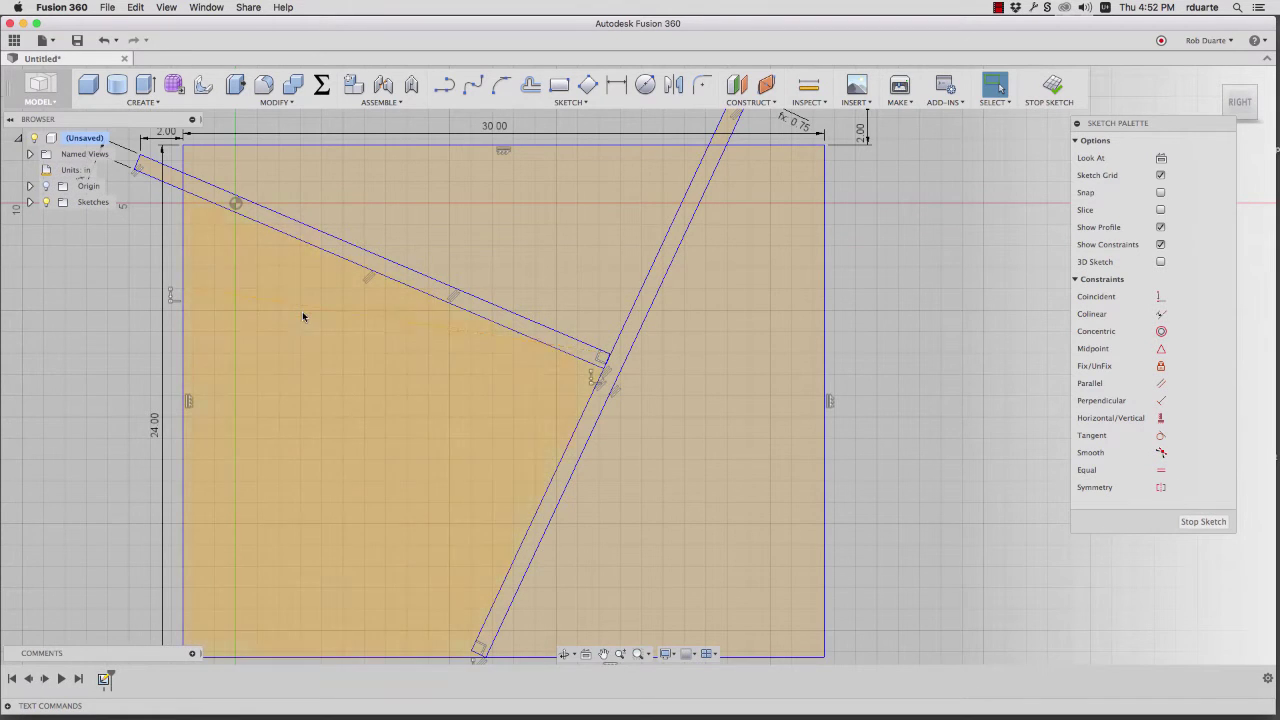
scroll(302, 311, down, 3)
click(309, 313)
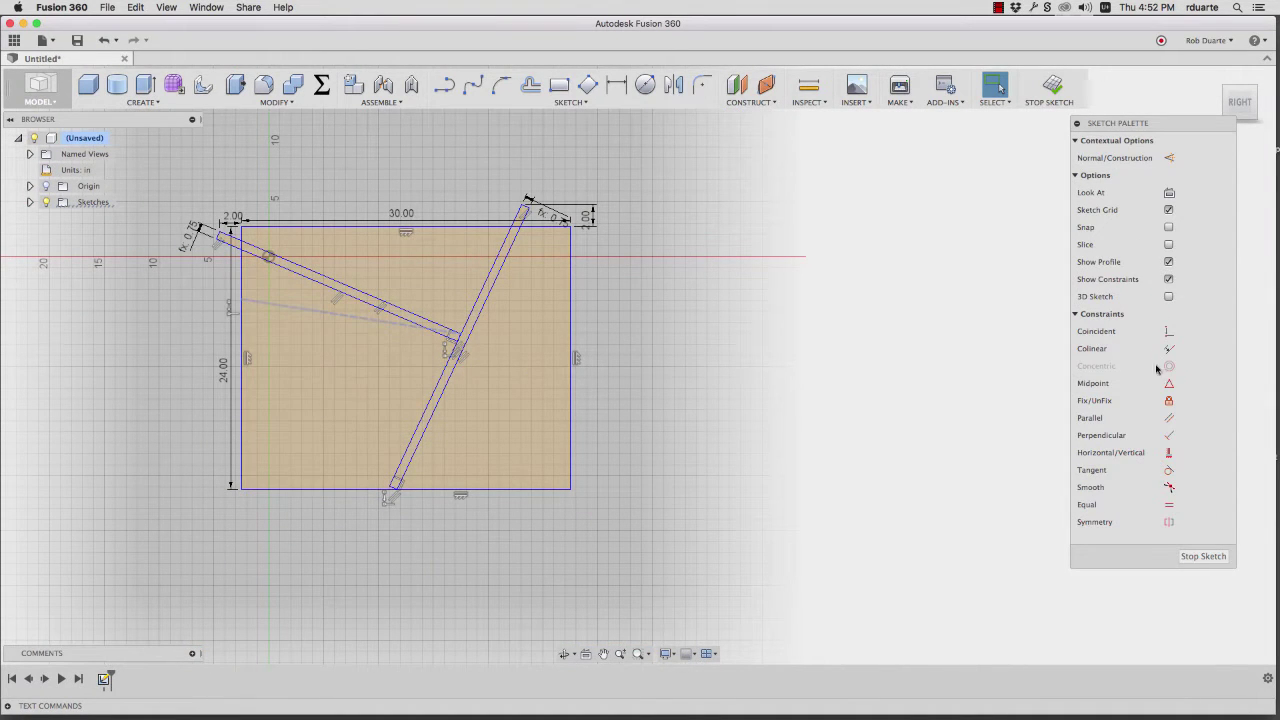
click(1168, 437)
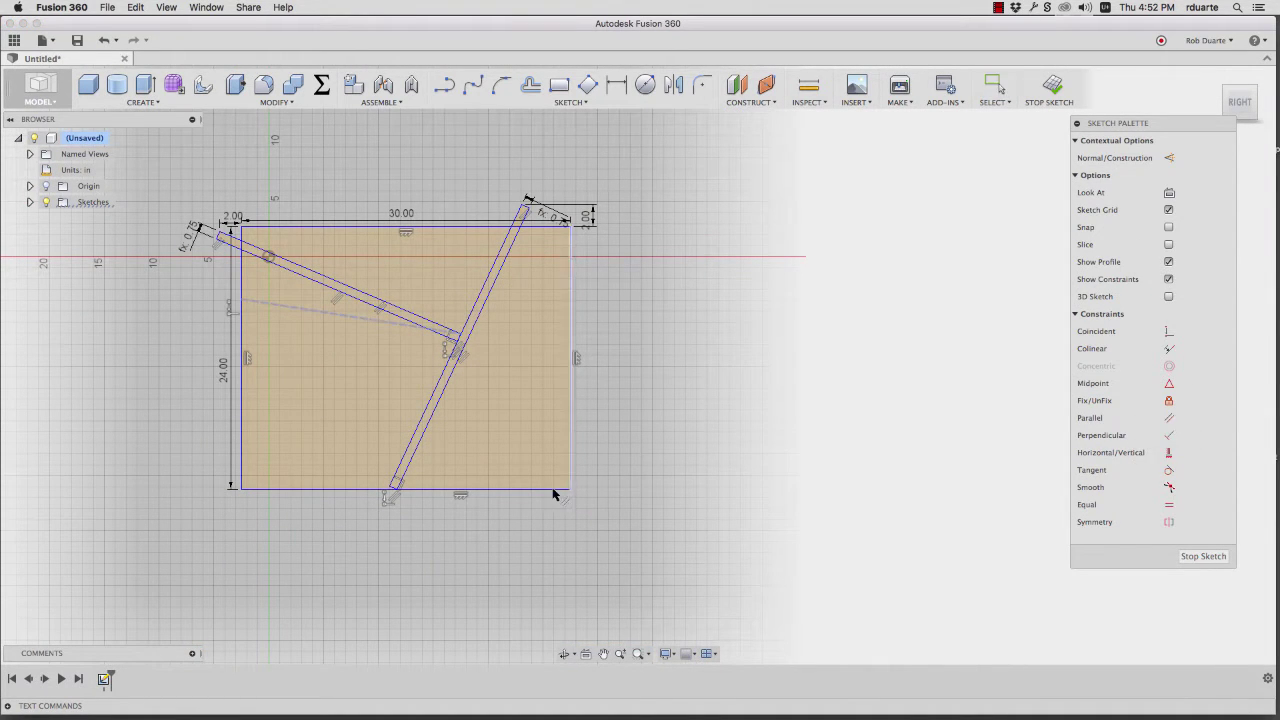
click(312, 494)
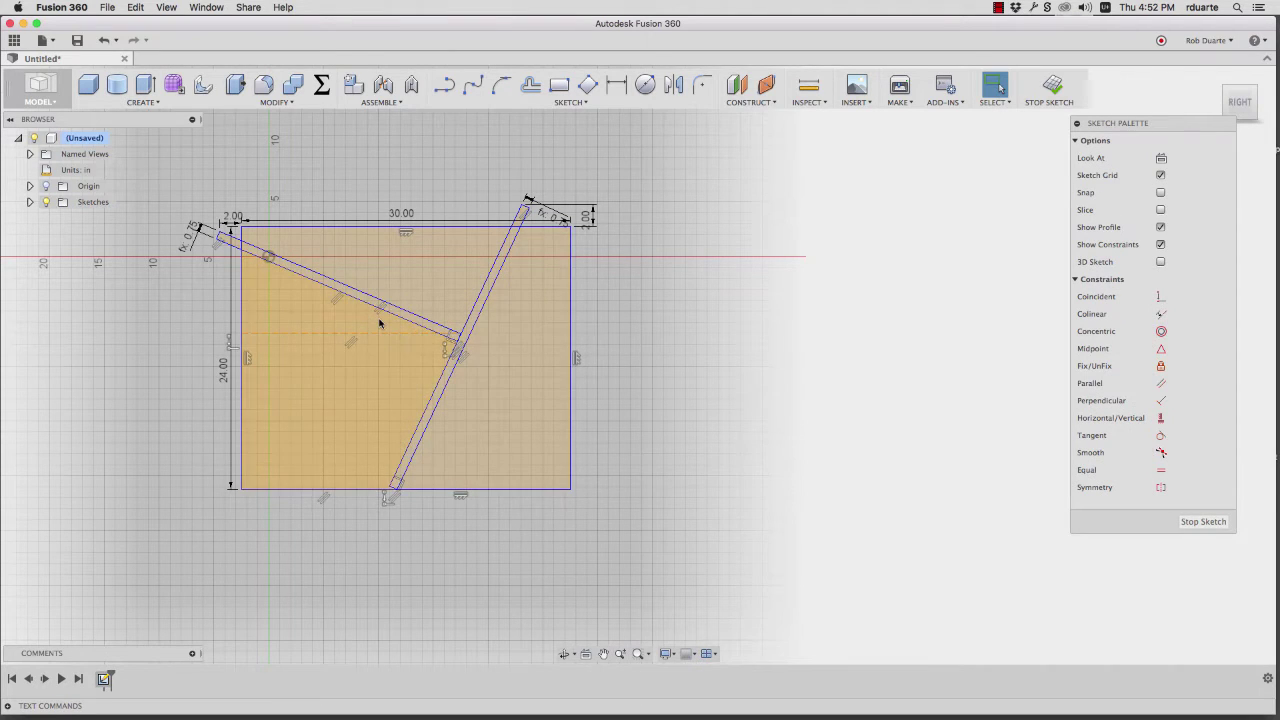
scroll(380, 321, up, 3)
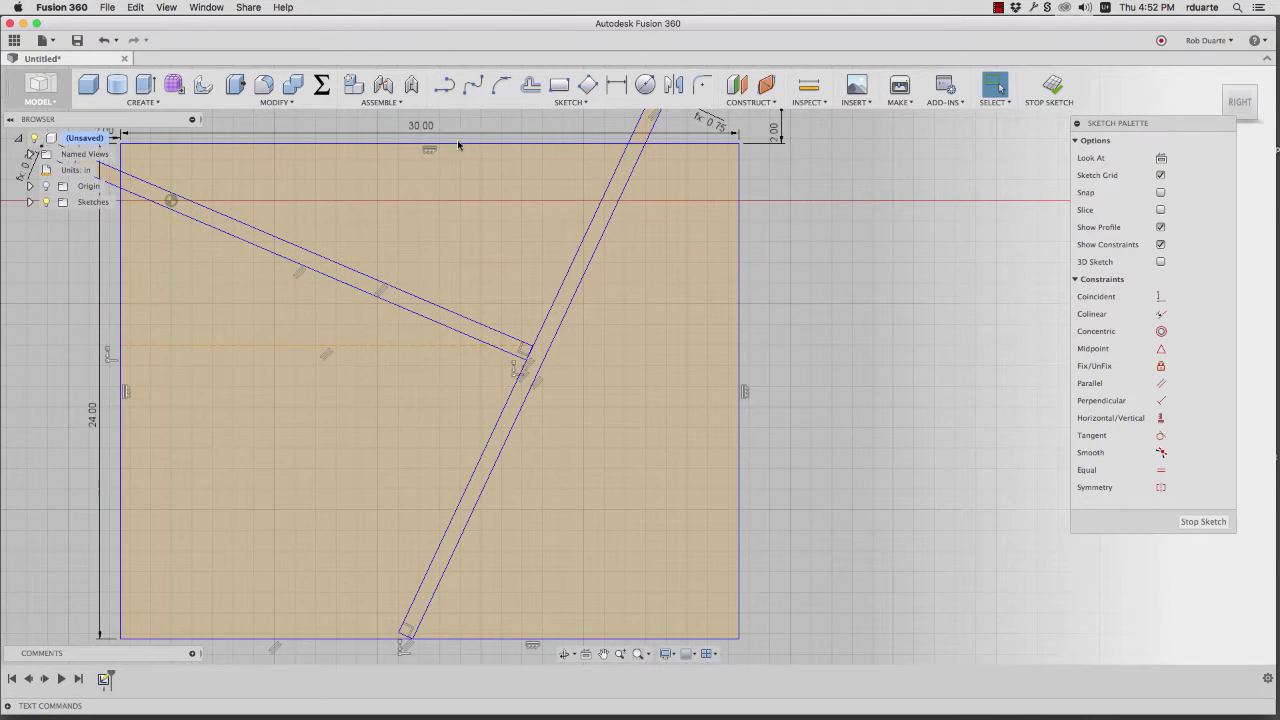
scroll(458, 146, down, 3)
Dimension the dashed guide line 11 in above the bottom edge.
click(618, 85)
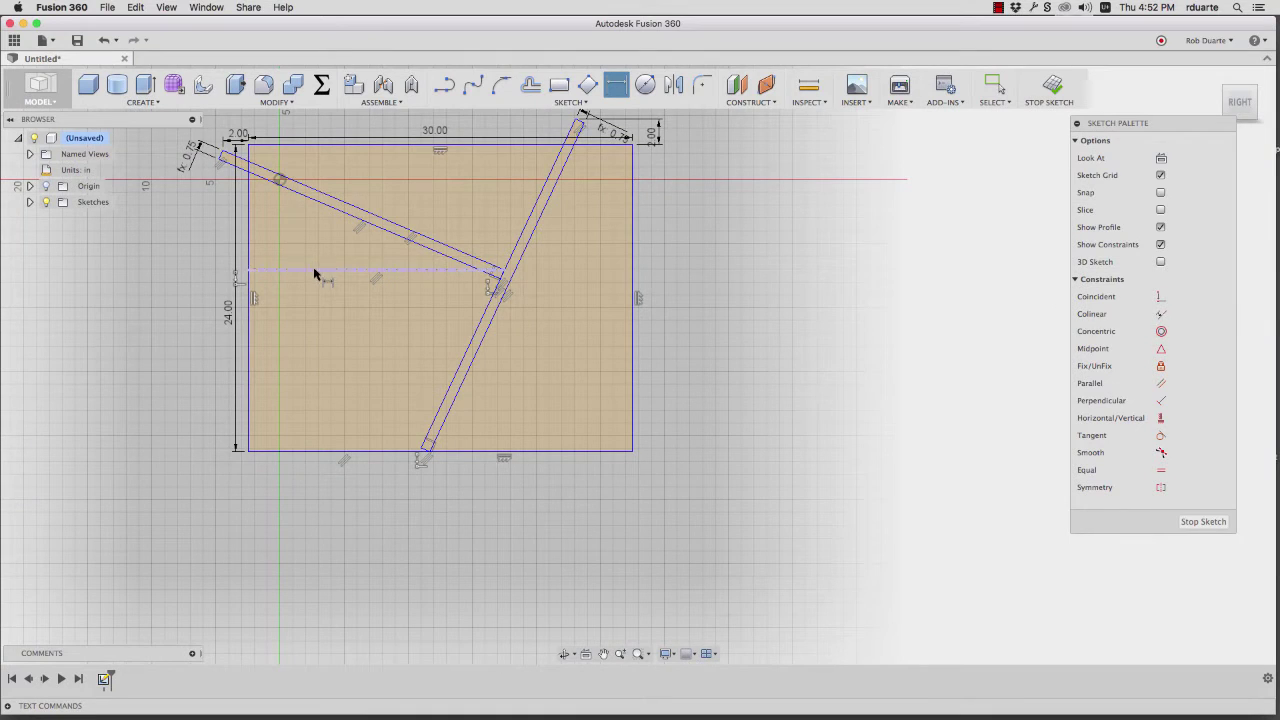
click(321, 456)
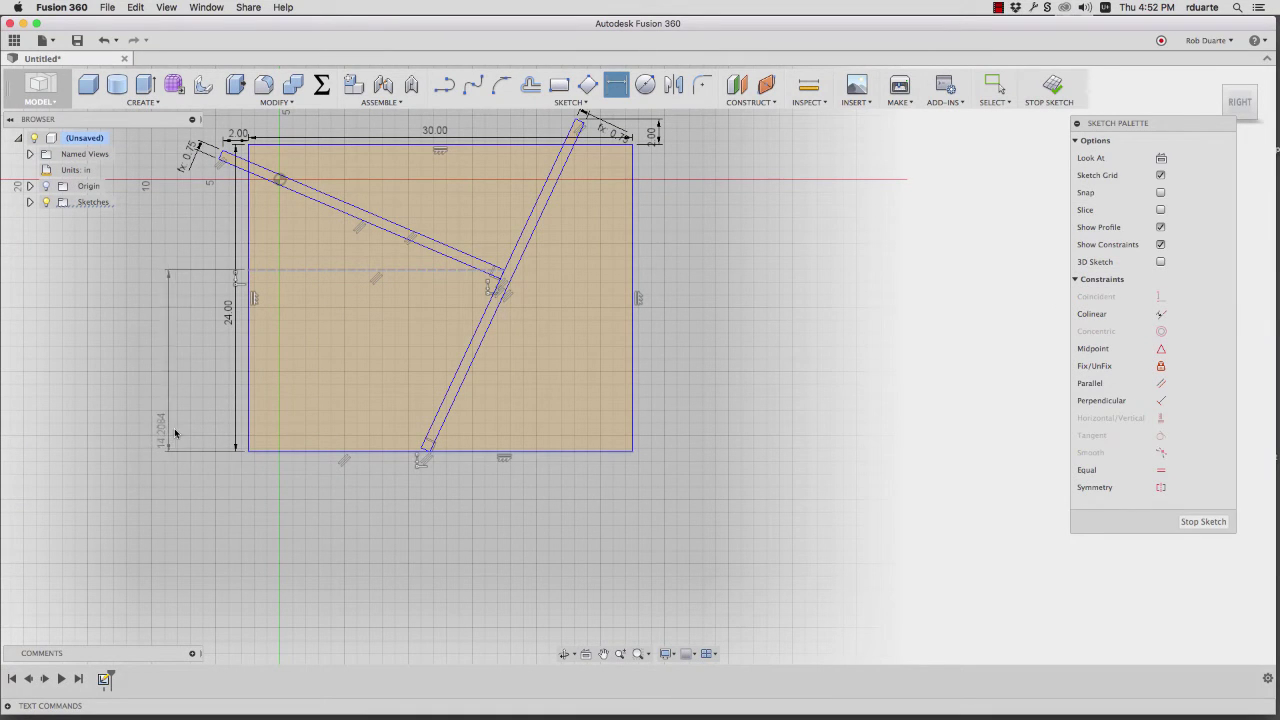
click(203, 430)
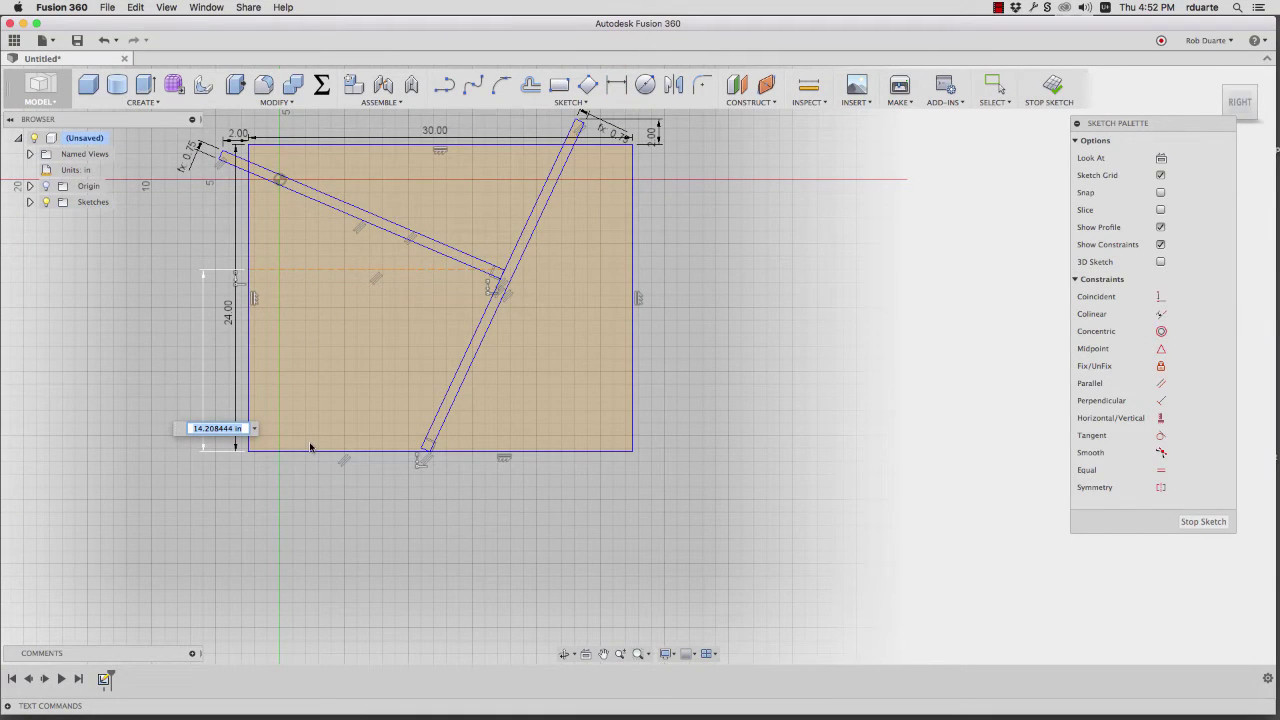
key(Return)
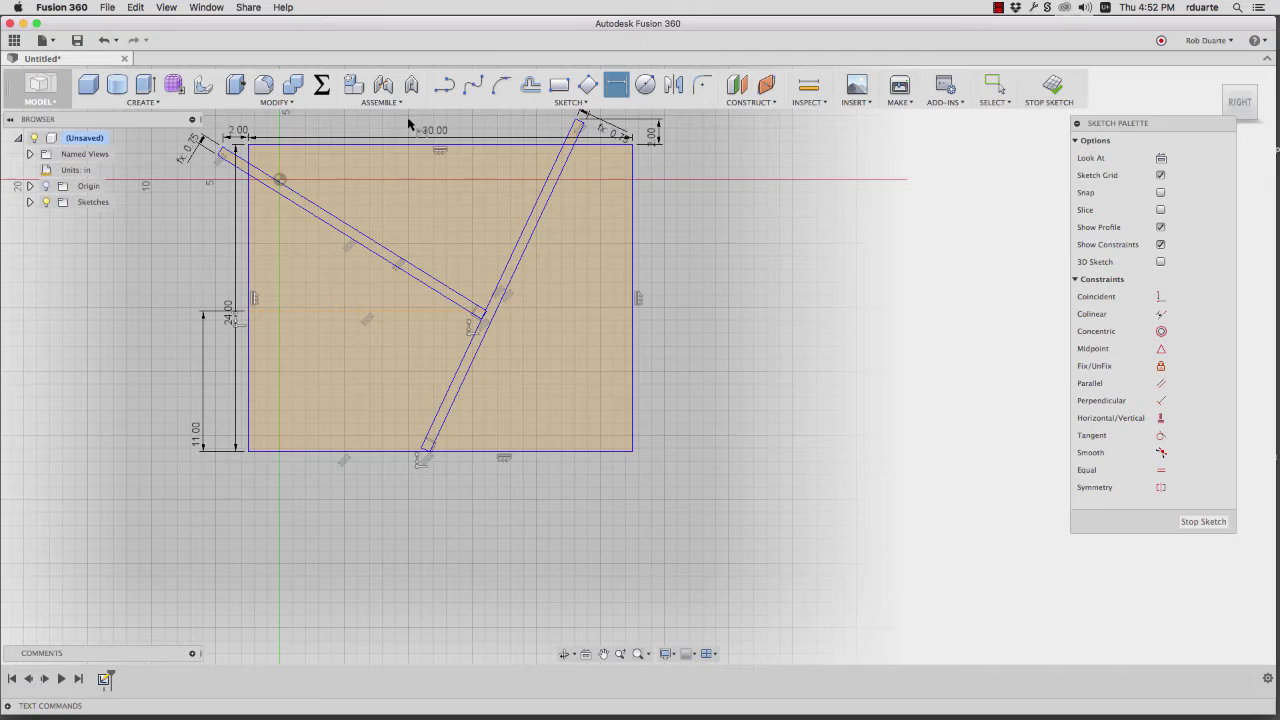
Draw a line along the panel's top edge and convert it to construction geometry.
key(l)
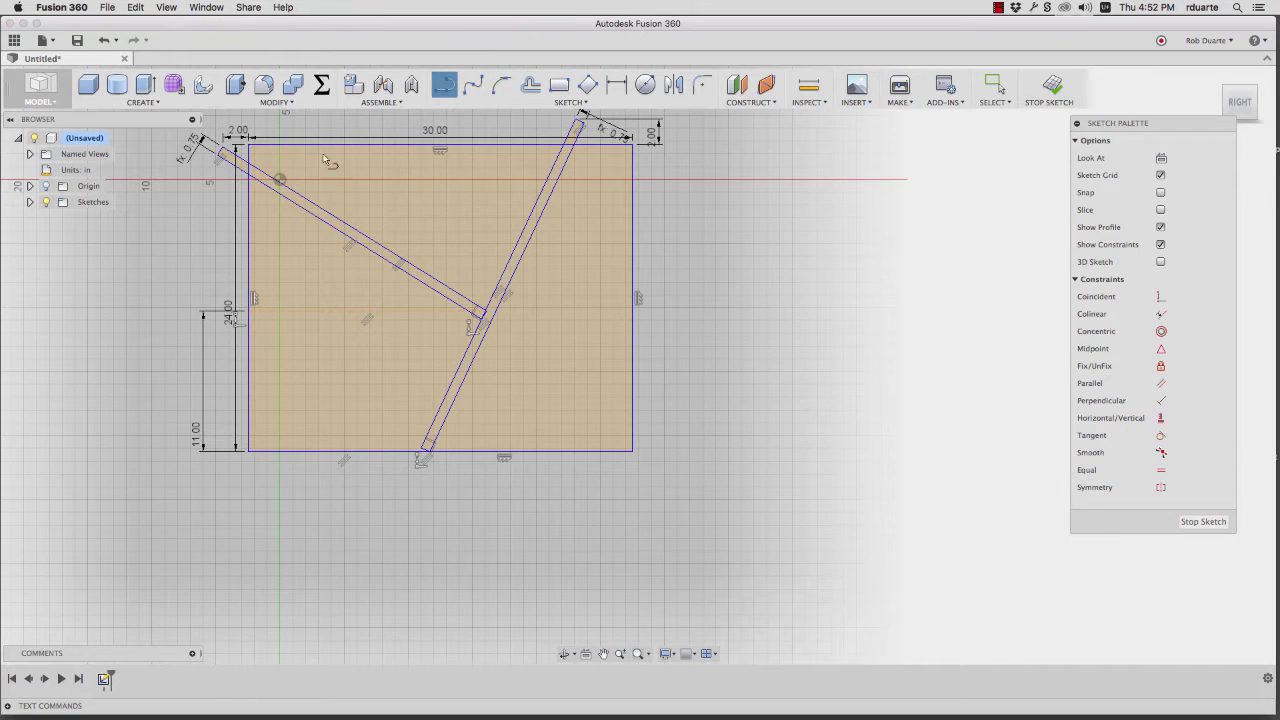
click(248, 168)
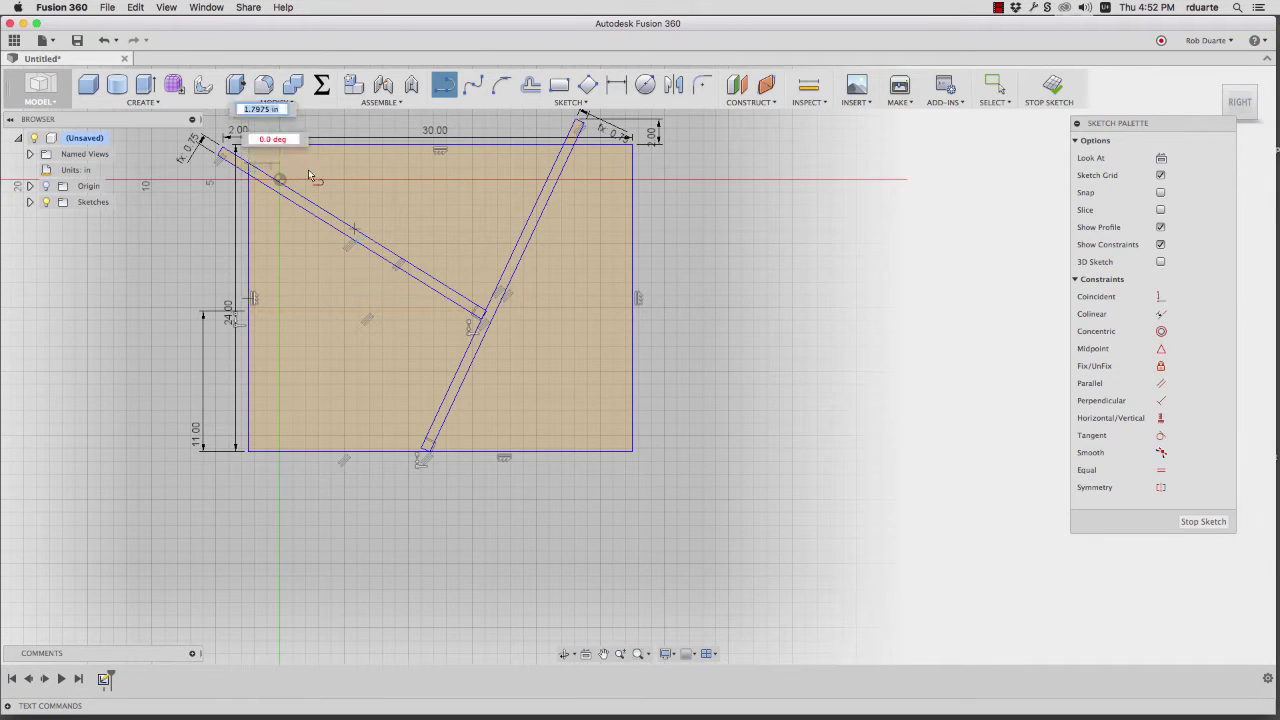
click(632, 168)
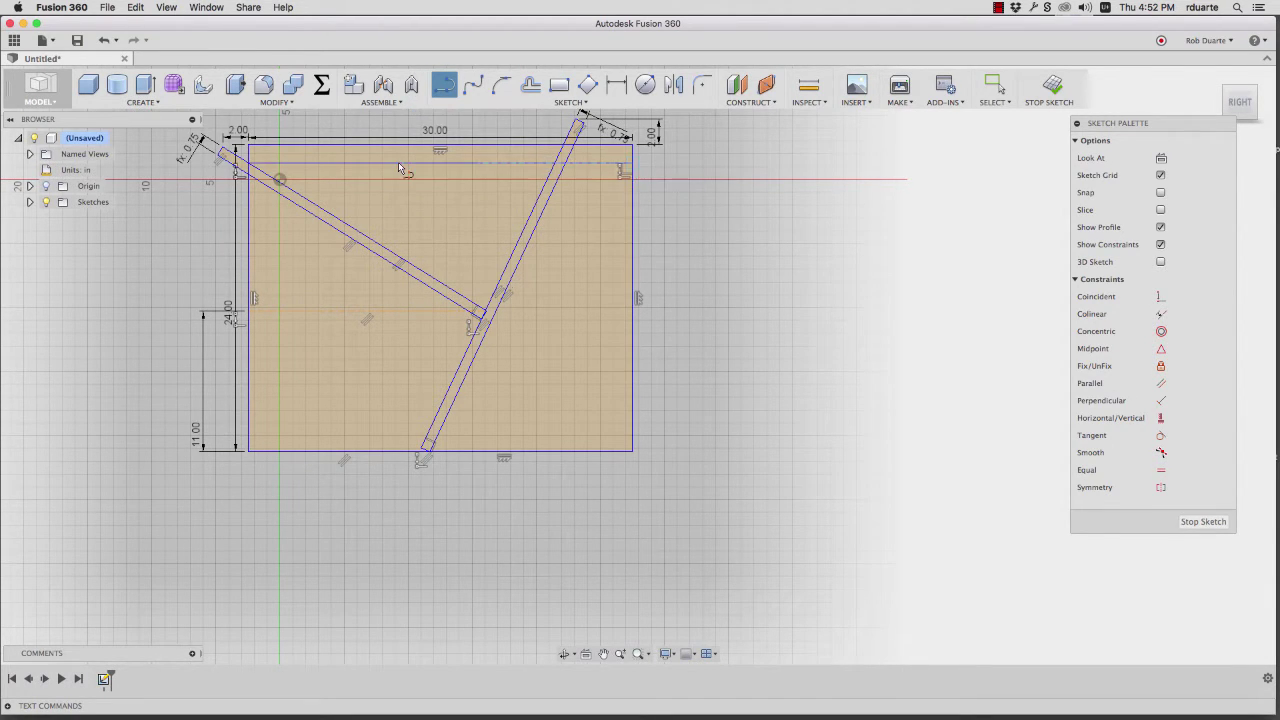
key(Escape)
scroll(215, 157, up, 4)
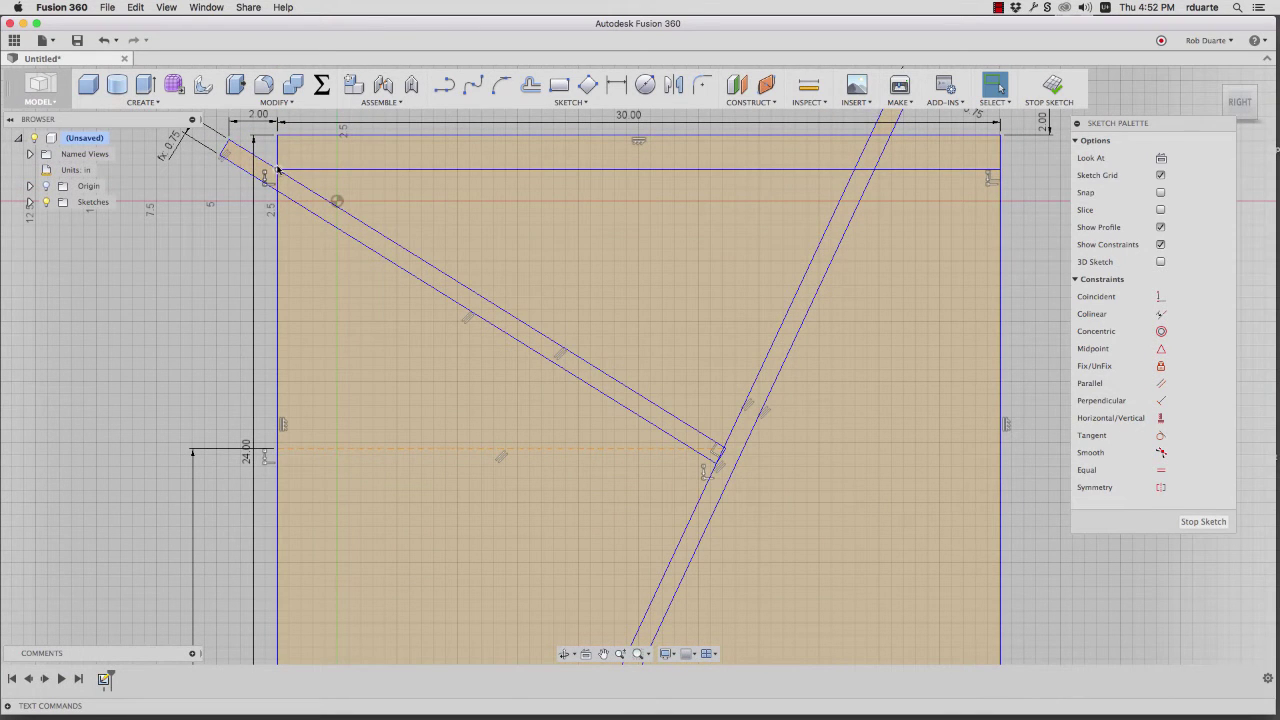
click(329, 170)
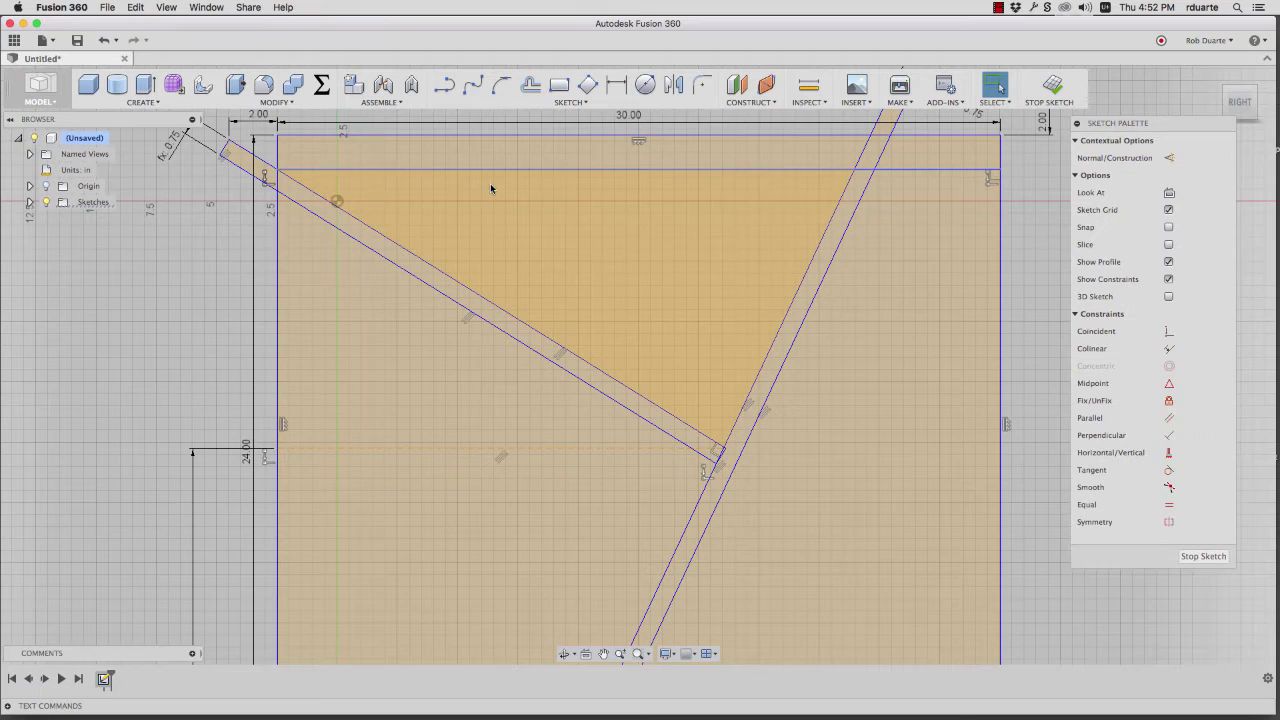
key(x)
scroll(518, 177, down, 4)
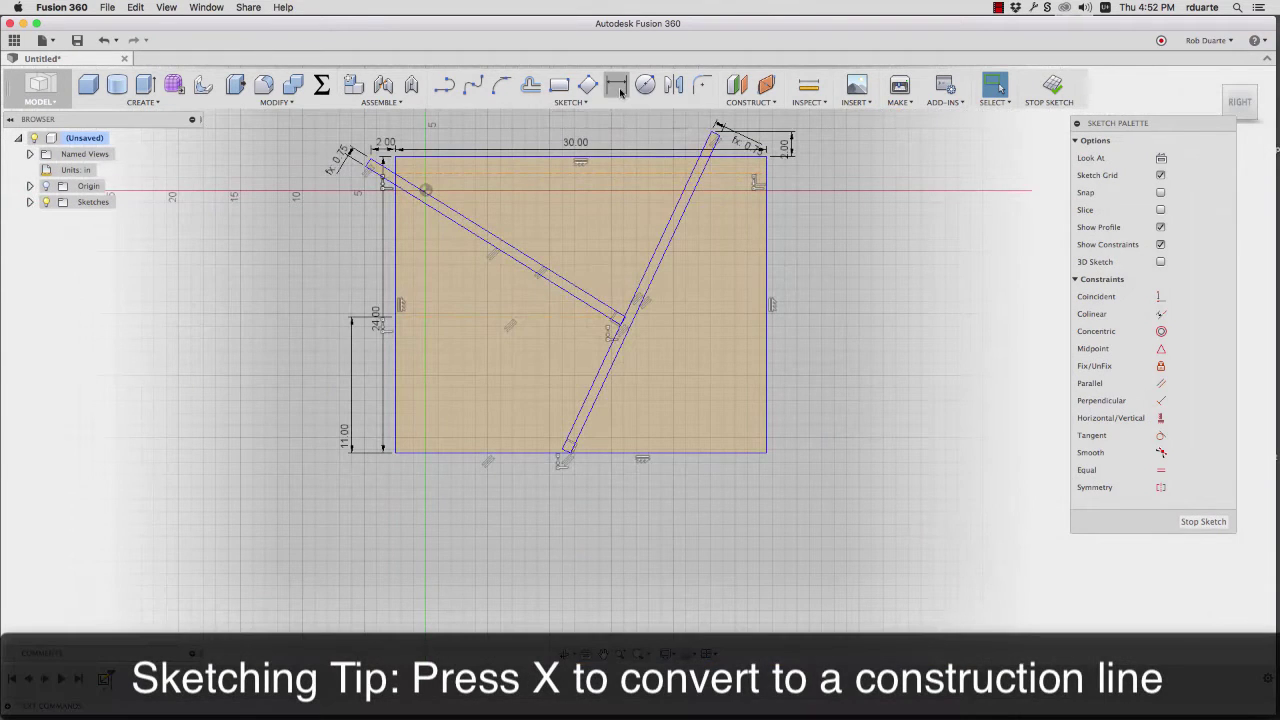
Dimension the construction line 15 in above the bottom edge.
click(619, 89)
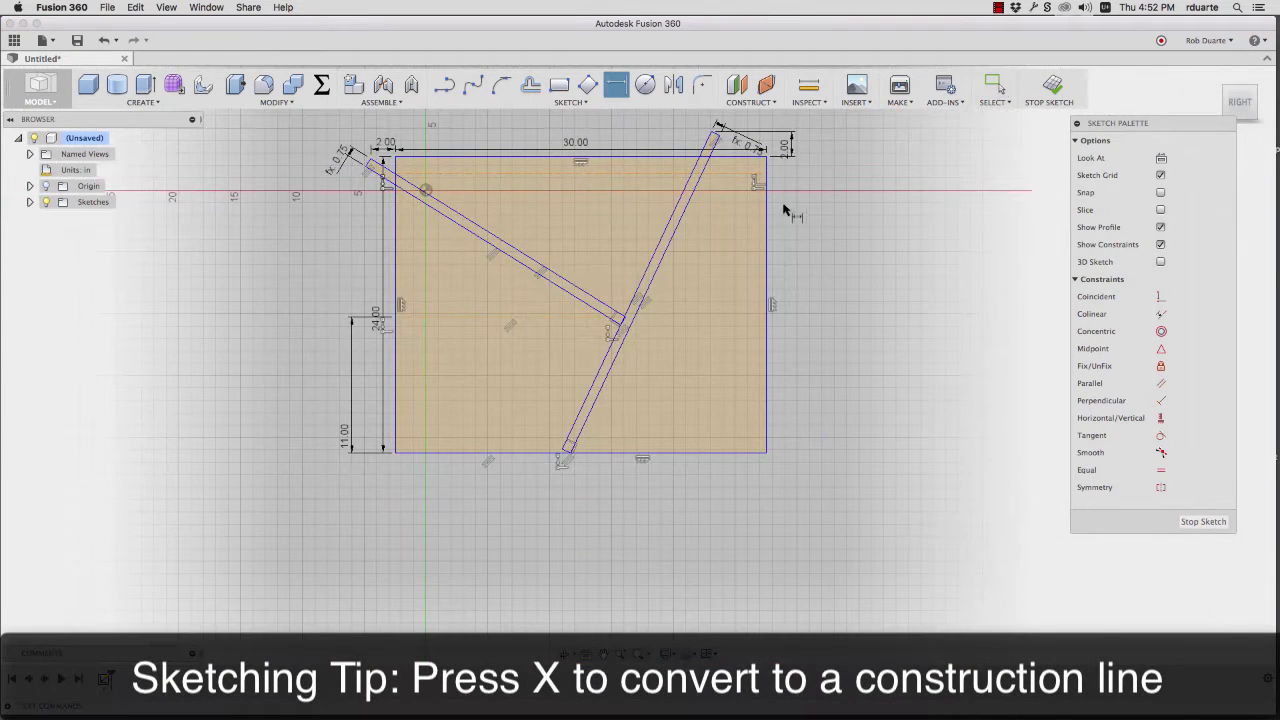
click(754, 451)
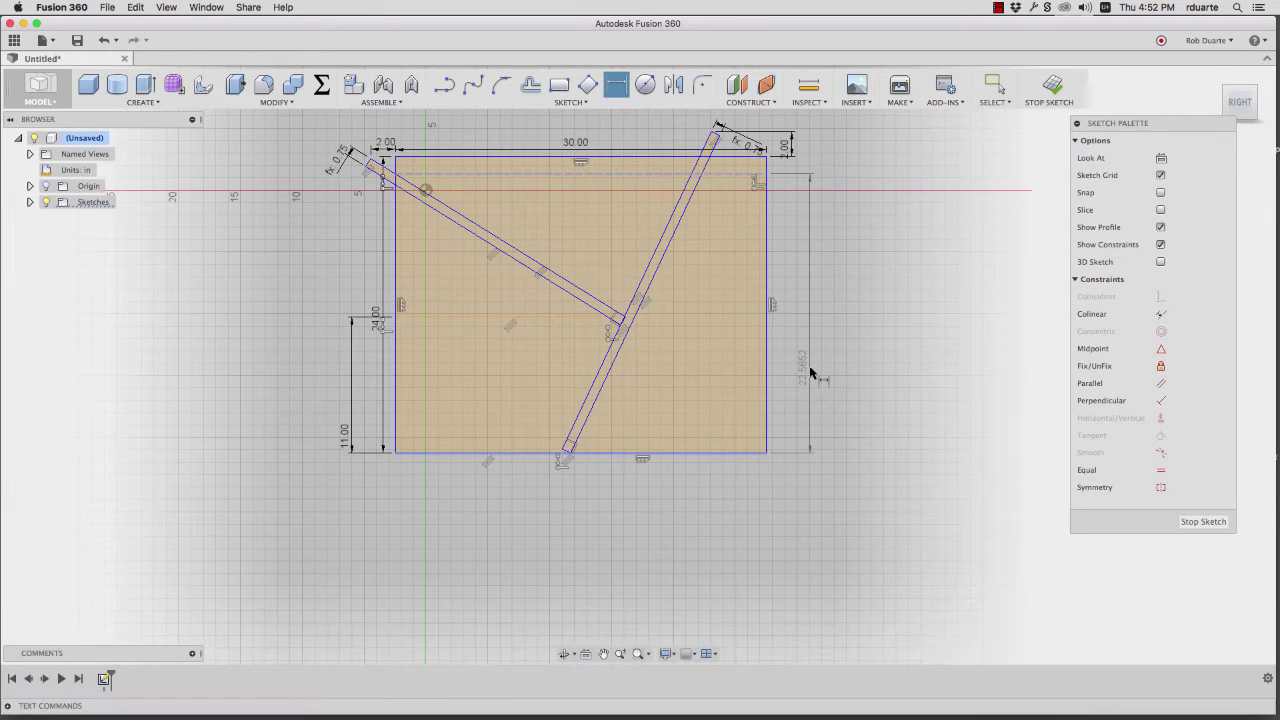
click(811, 372)
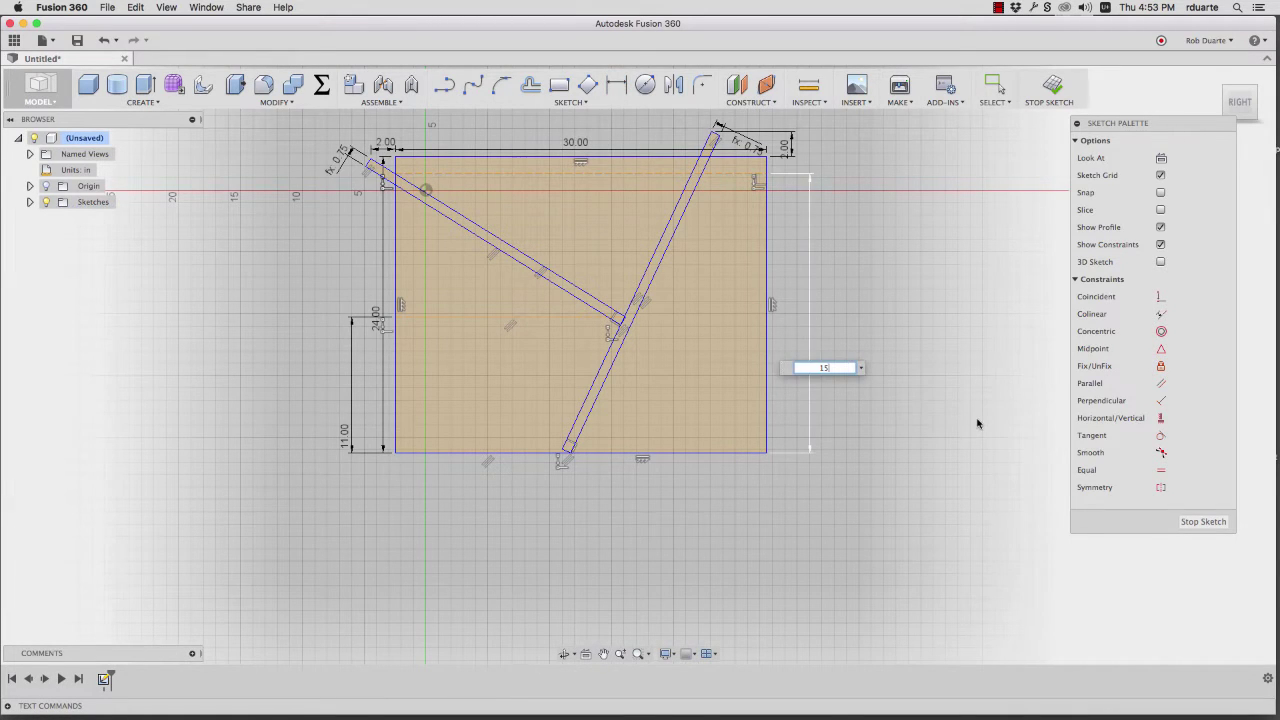
key(Return)
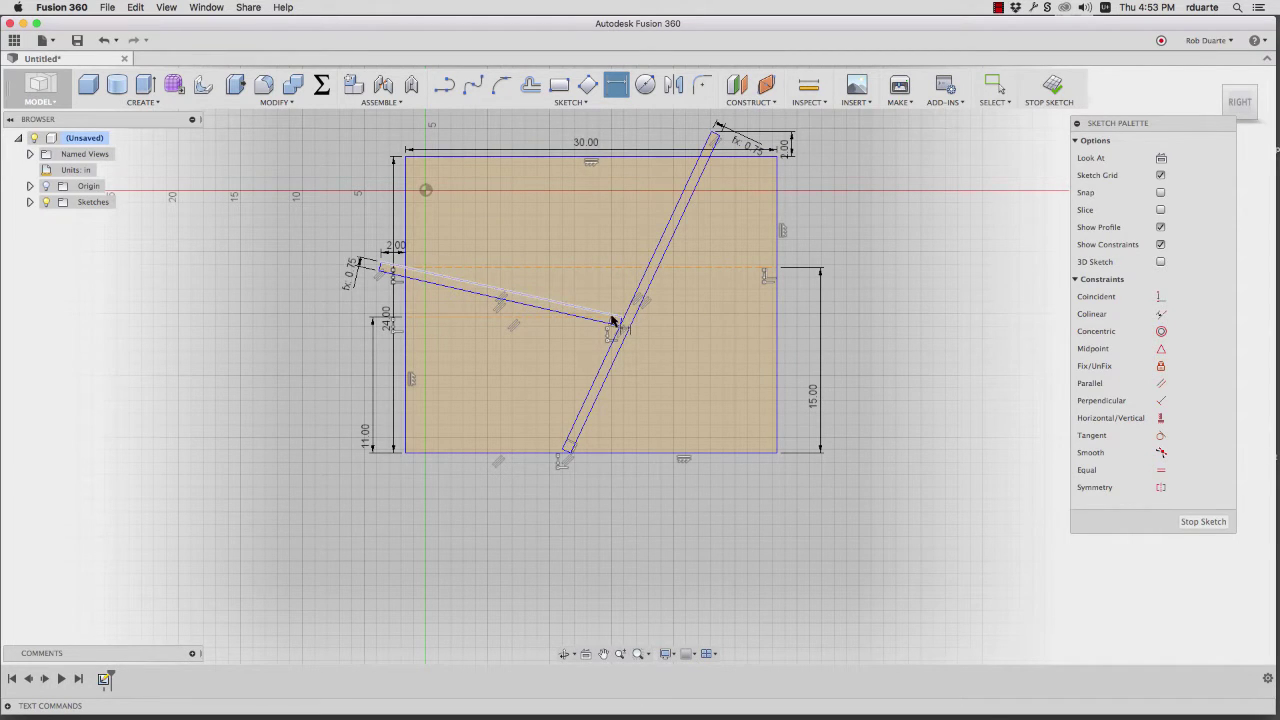
Dimension the slats' meeting point 12 in from the panel's right edge.
scroll(621, 318, down, 2)
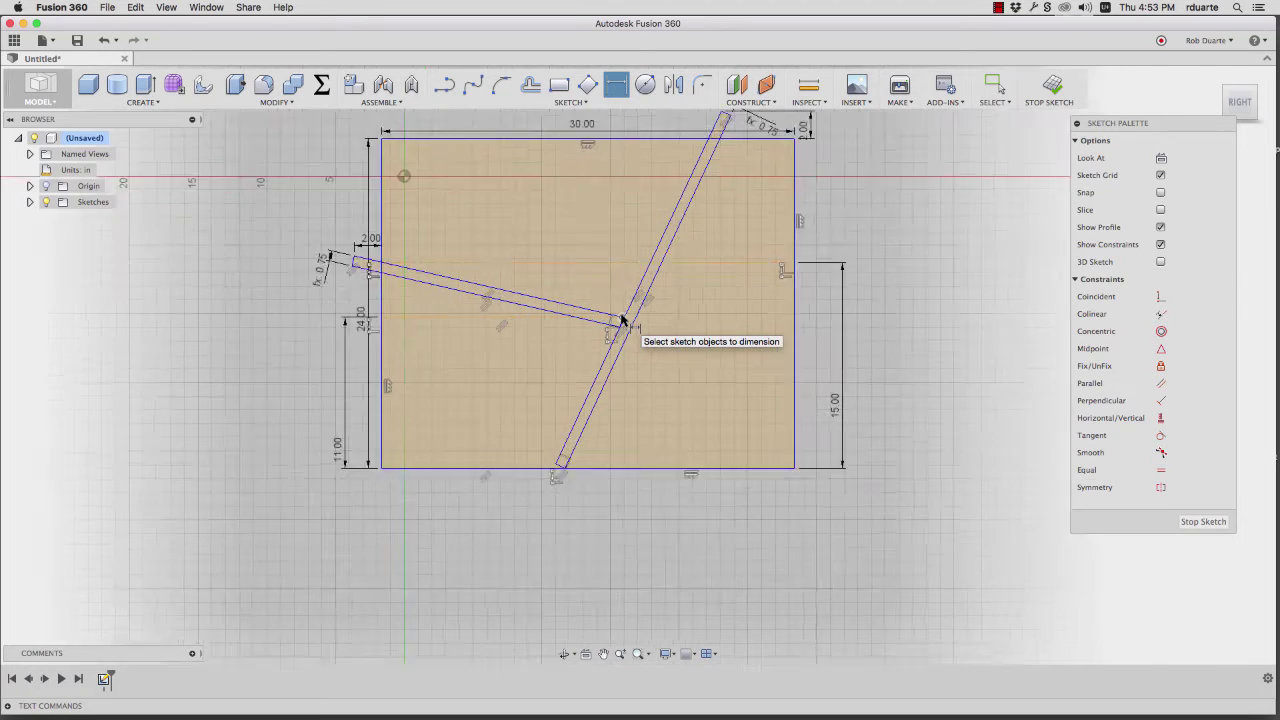
scroll(600, 300, up, 2)
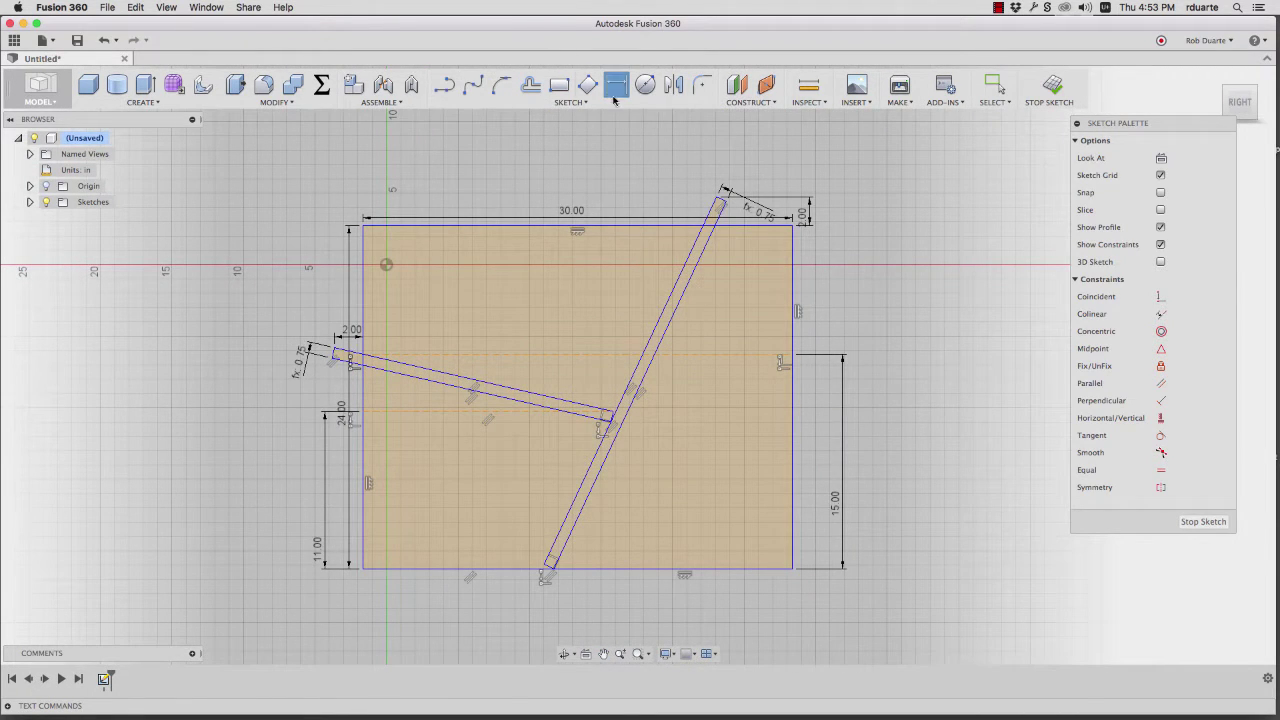
click(612, 414)
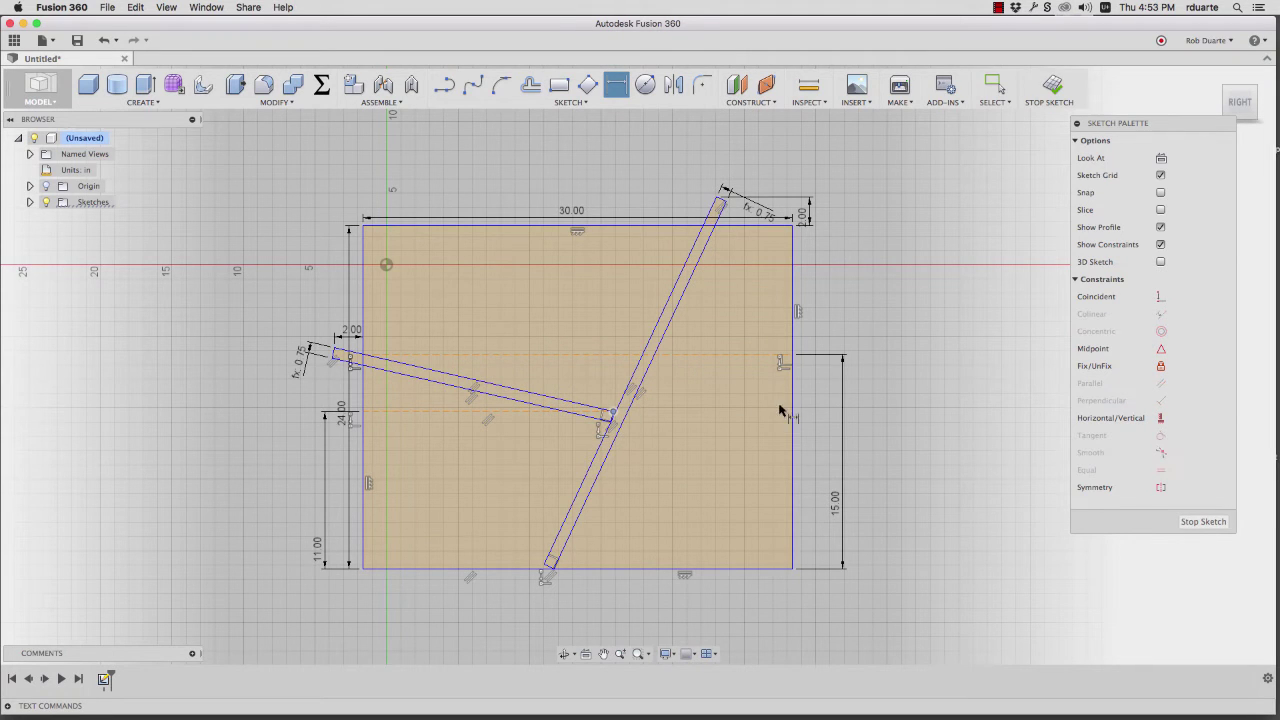
click(797, 410)
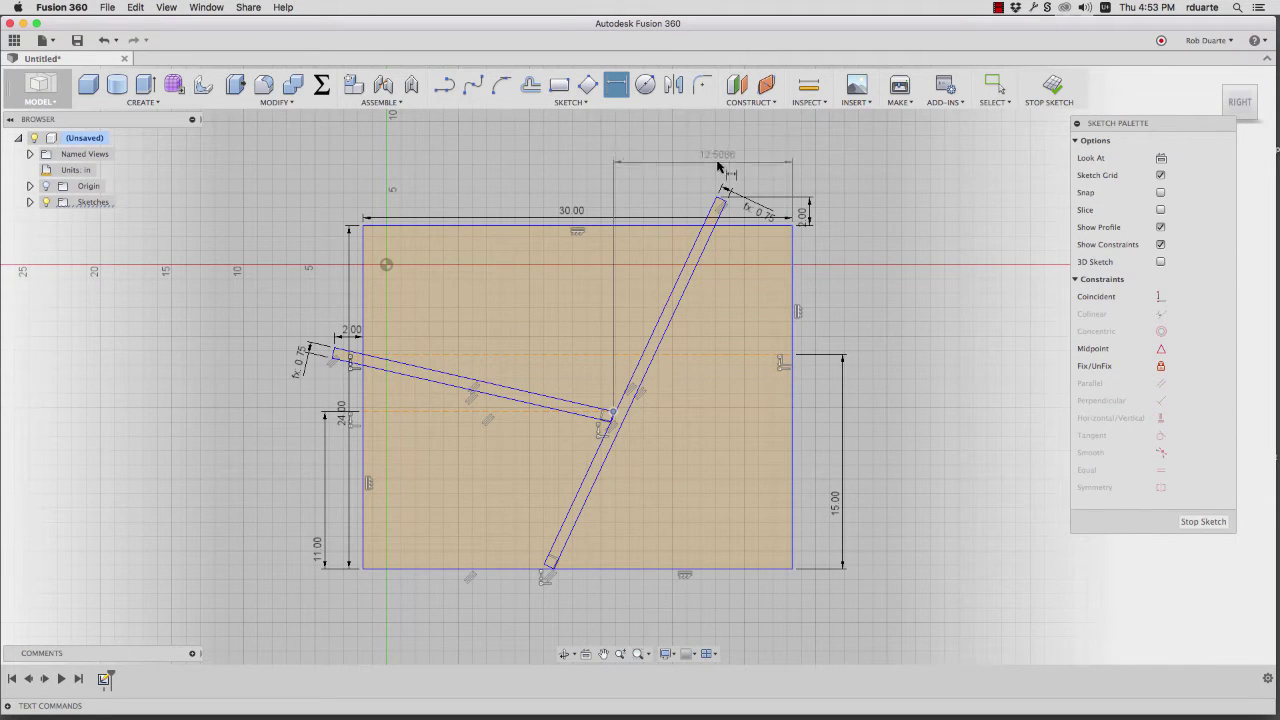
click(724, 166)
text(12)
key(Return)
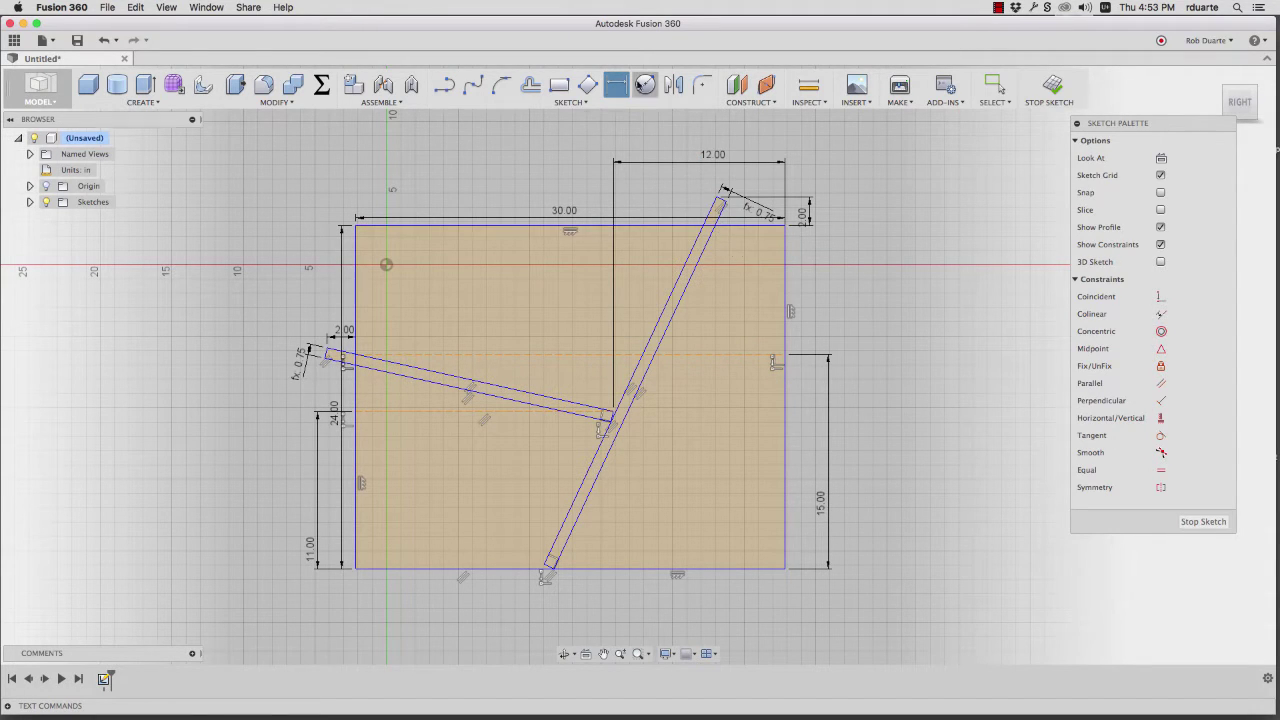
Draw a vertical line top to bottom and dimension it 4 in from the right edge.
click(451, 92)
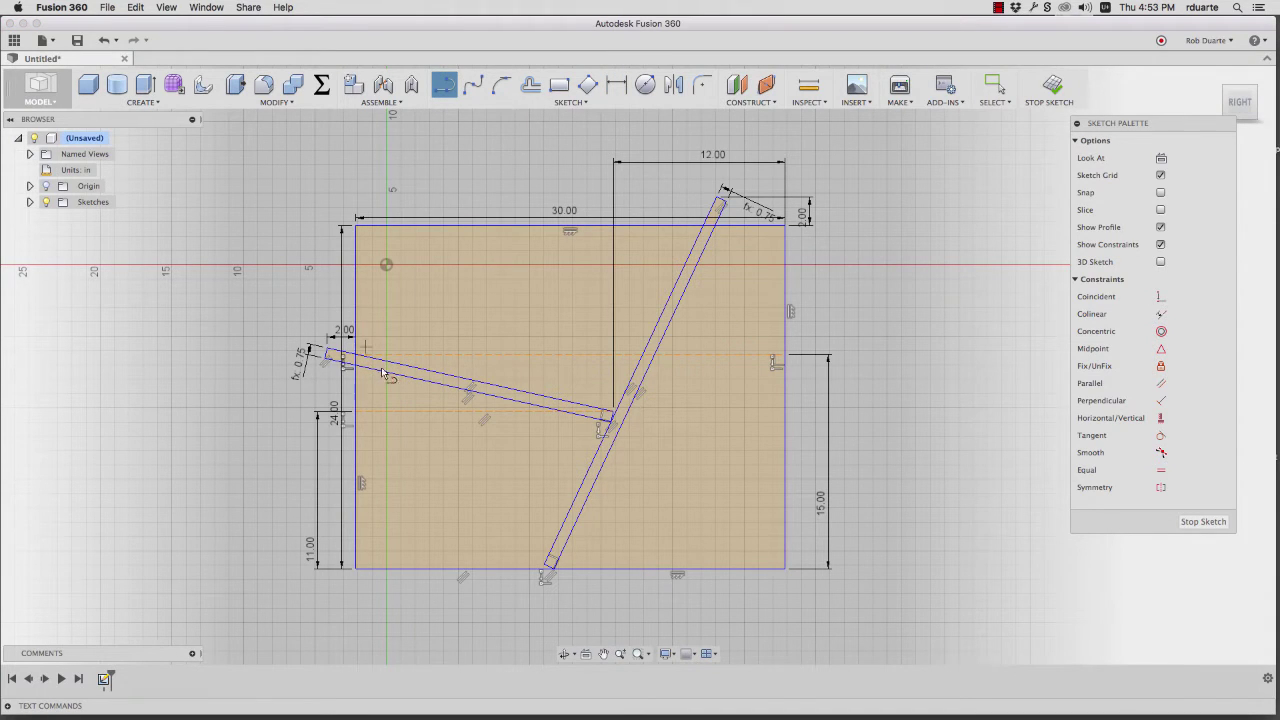
click(702, 229)
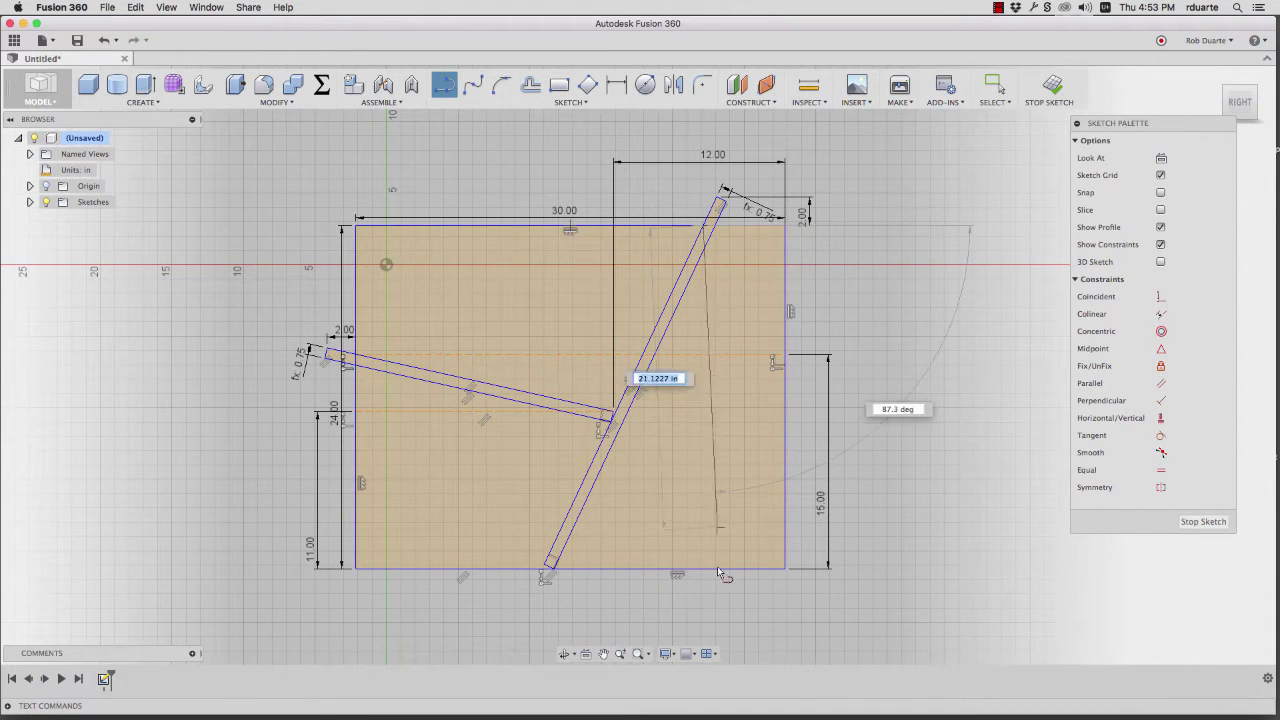
click(705, 566)
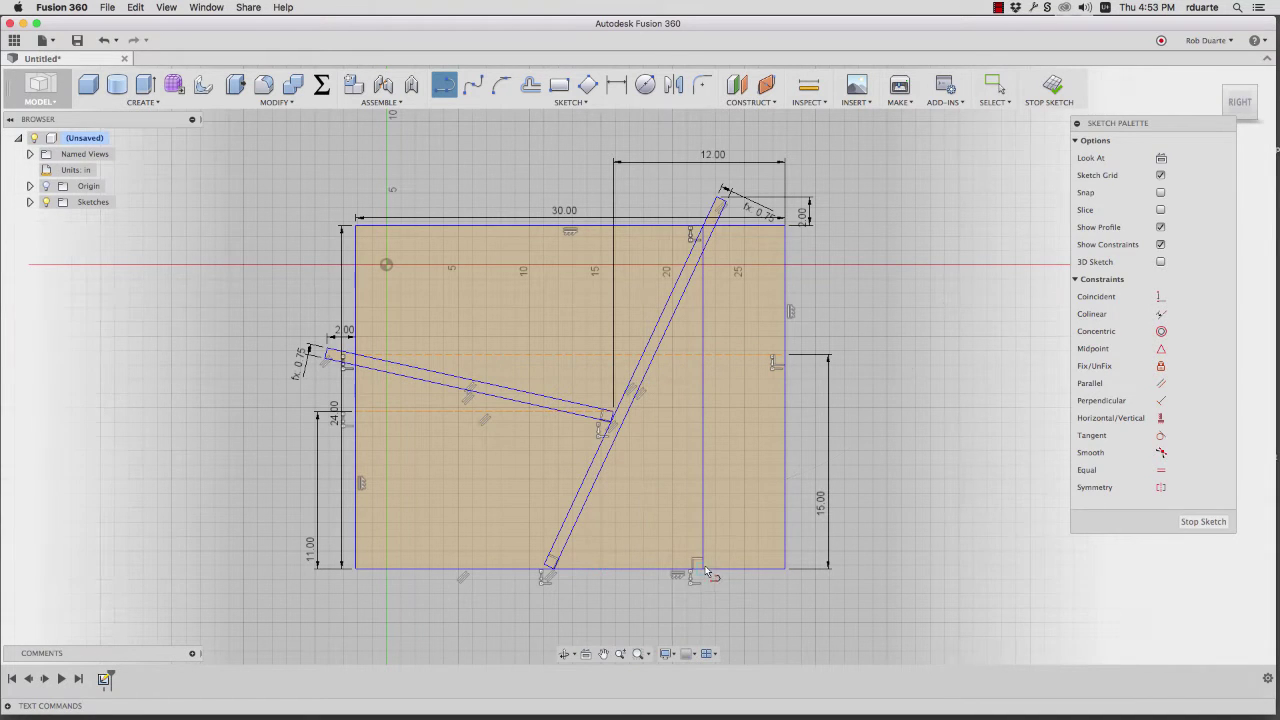
key(Escape)
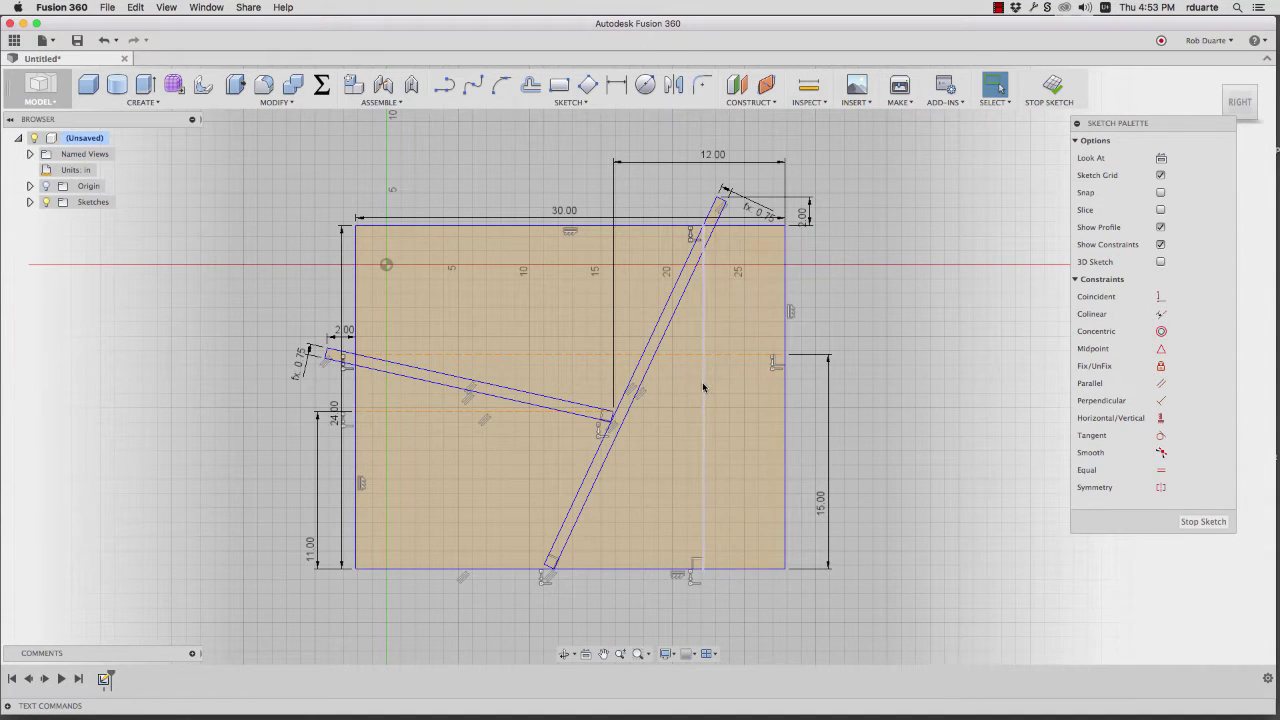
key(d)
click(705, 325)
click(786, 324)
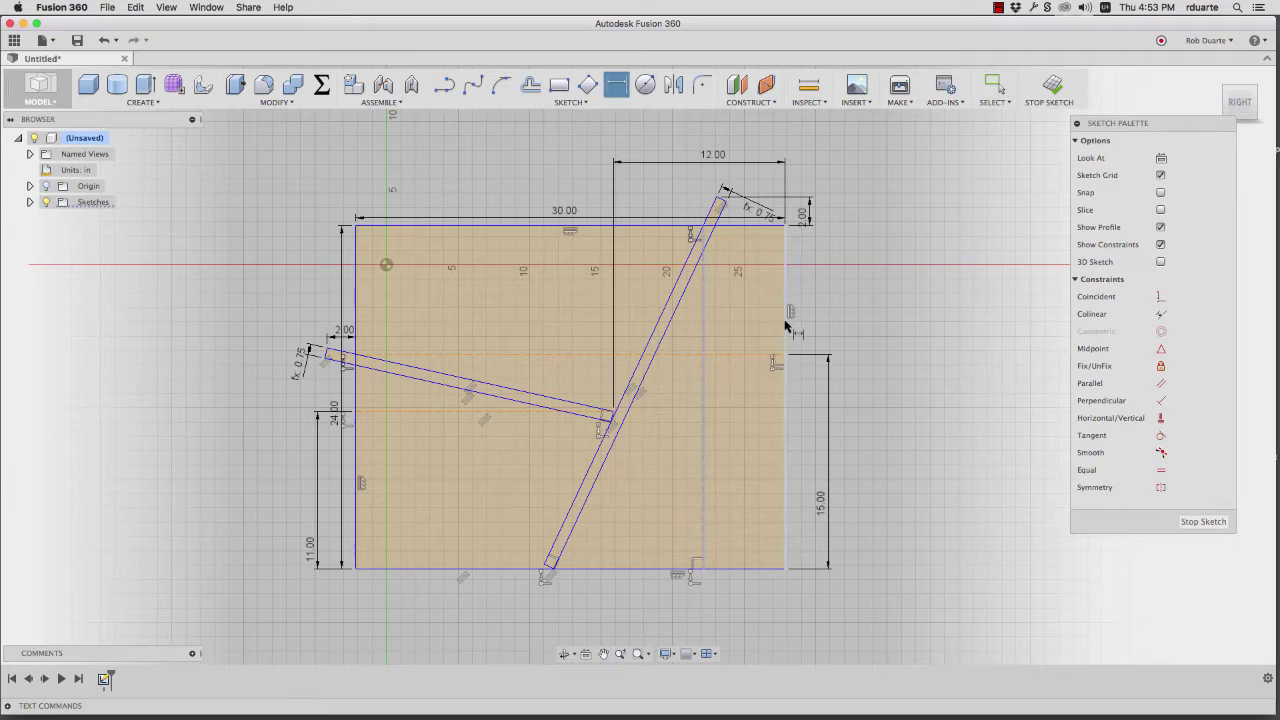
click(738, 450)
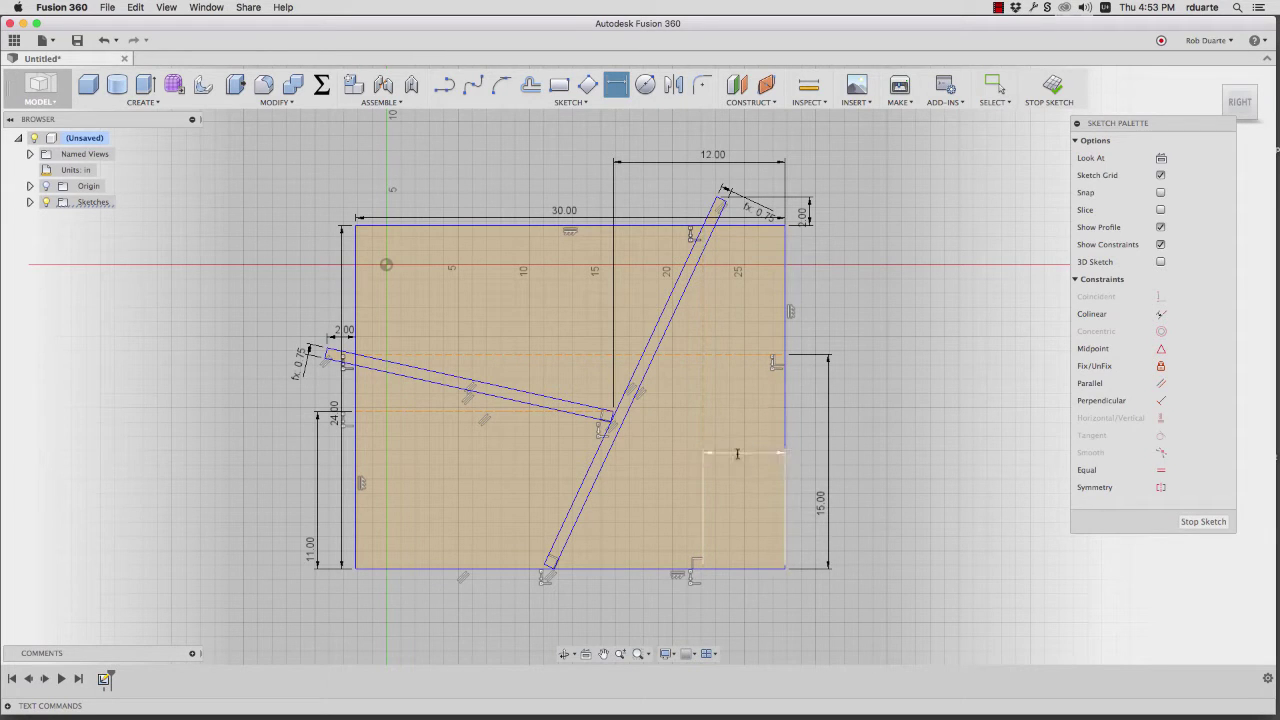
text(4)
key(Return)
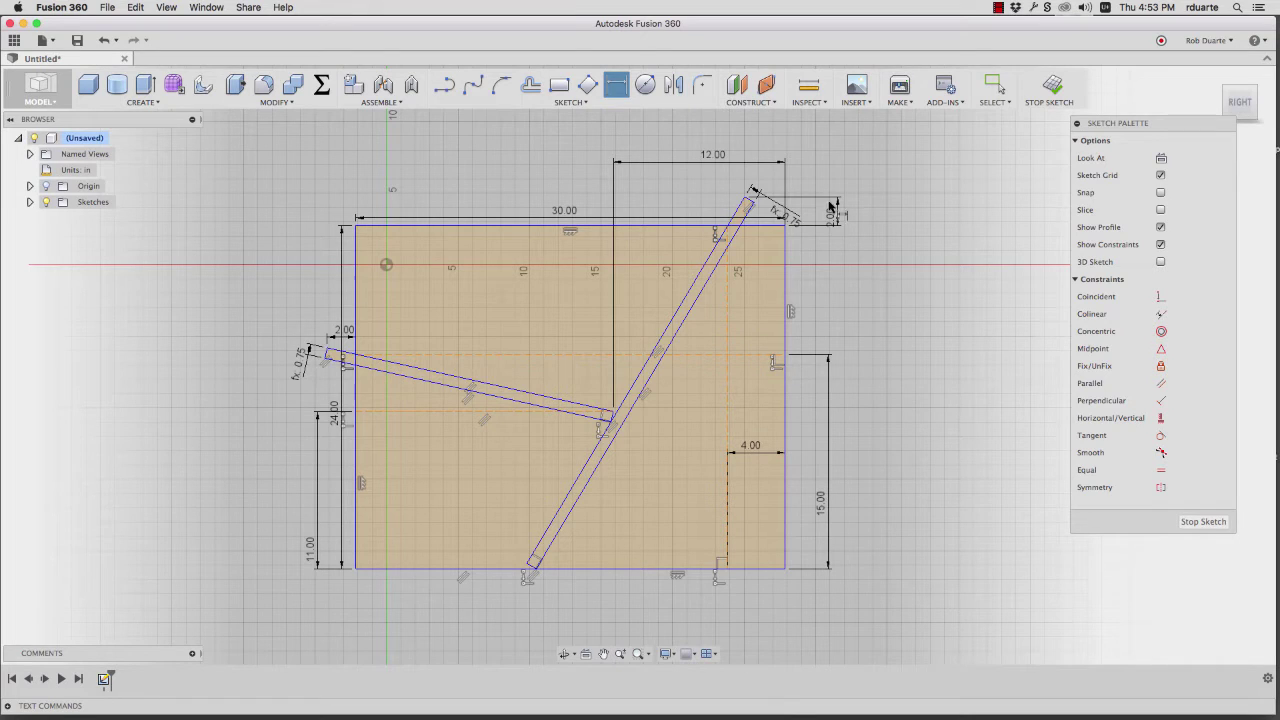
Move the slat width labels clear, then drag the geometry to check constraints.
drag(731, 272, 706, 370)
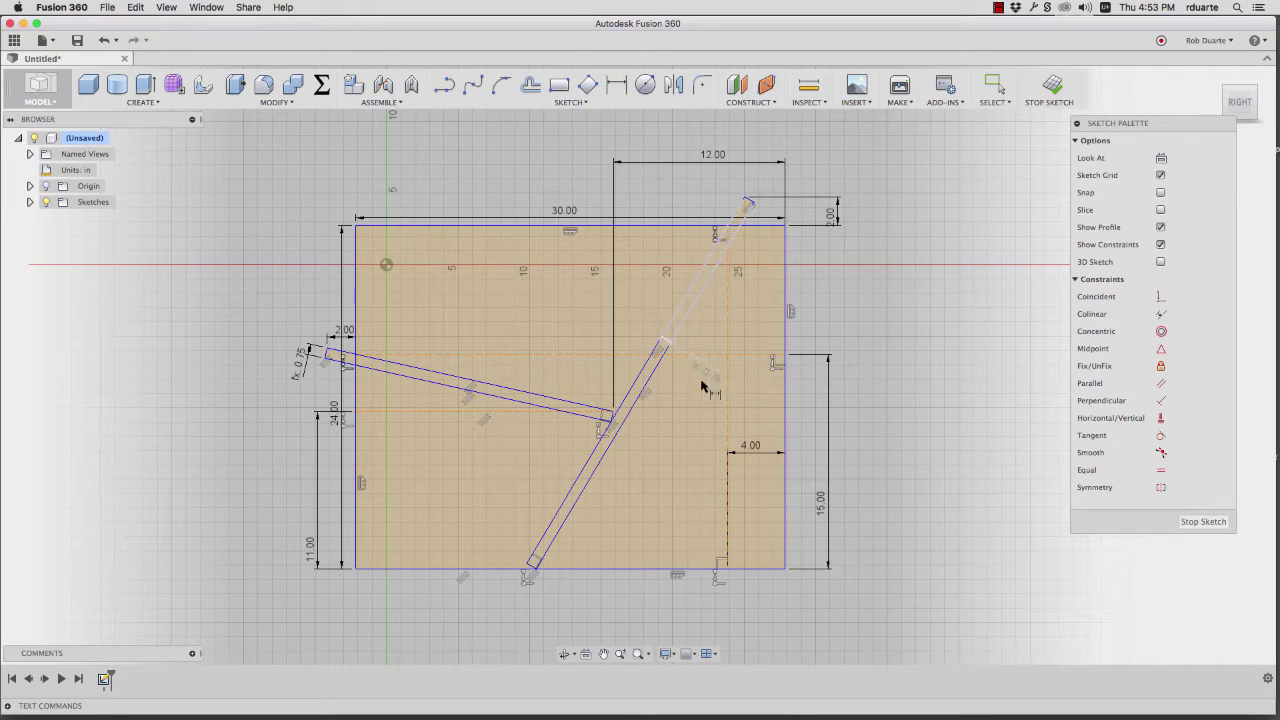
drag(297, 371, 428, 466)
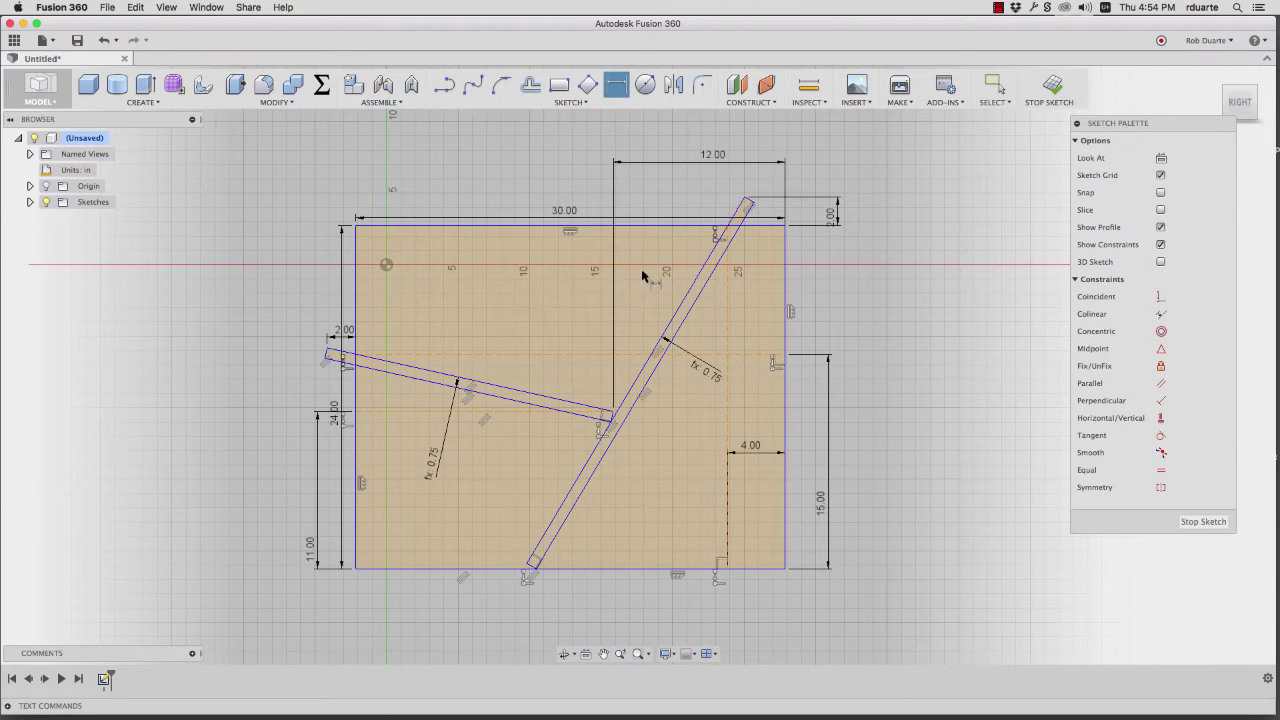
key(Escape)
mouse_move(540, 229)
mouse_down()
mouse_move(645, 282)
mouse_move(659, 233)
mouse_up()
drag(640, 396, 665, 400)
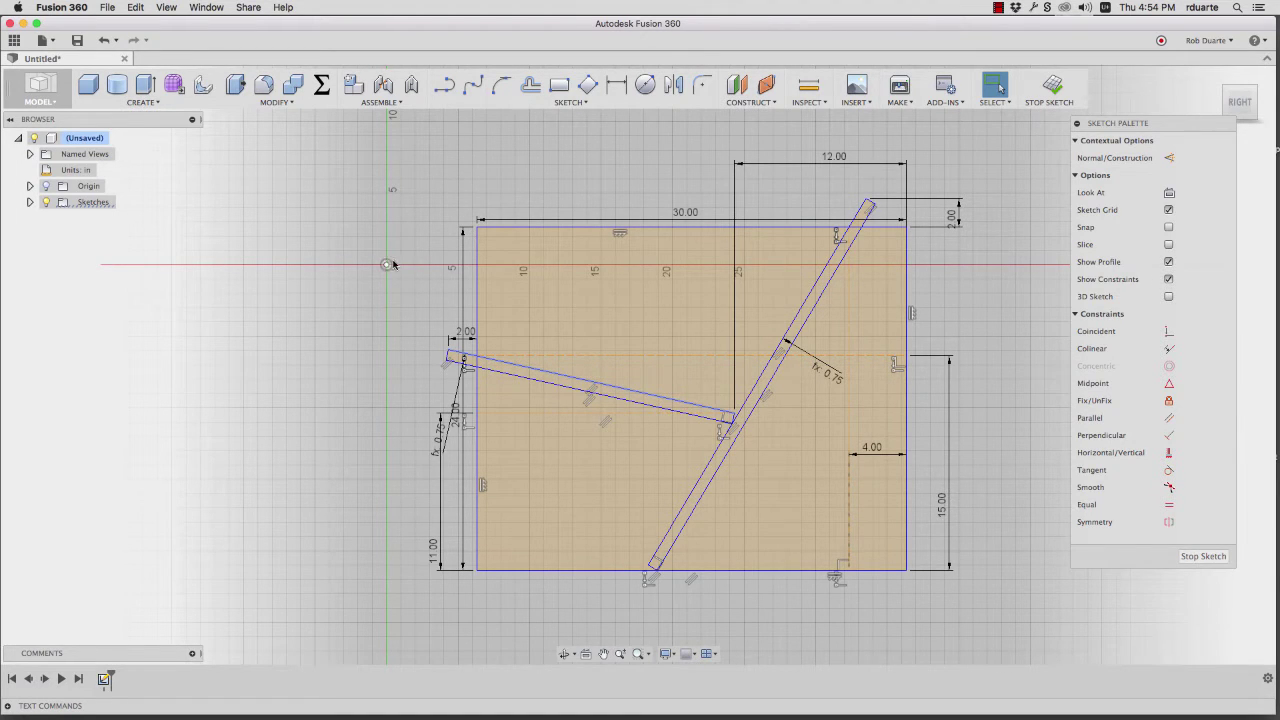
Dimension the distance from the origin to the rectangle's left edge as 10 in.
click(617, 85)
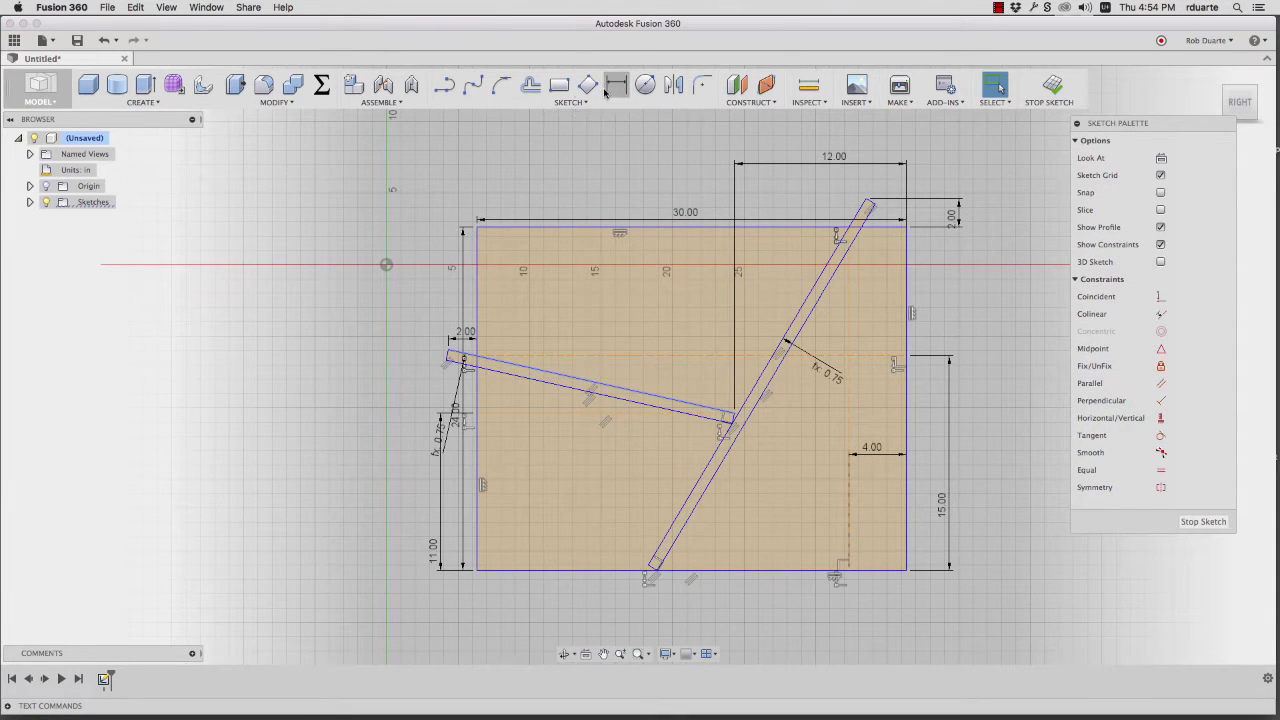
click(479, 287)
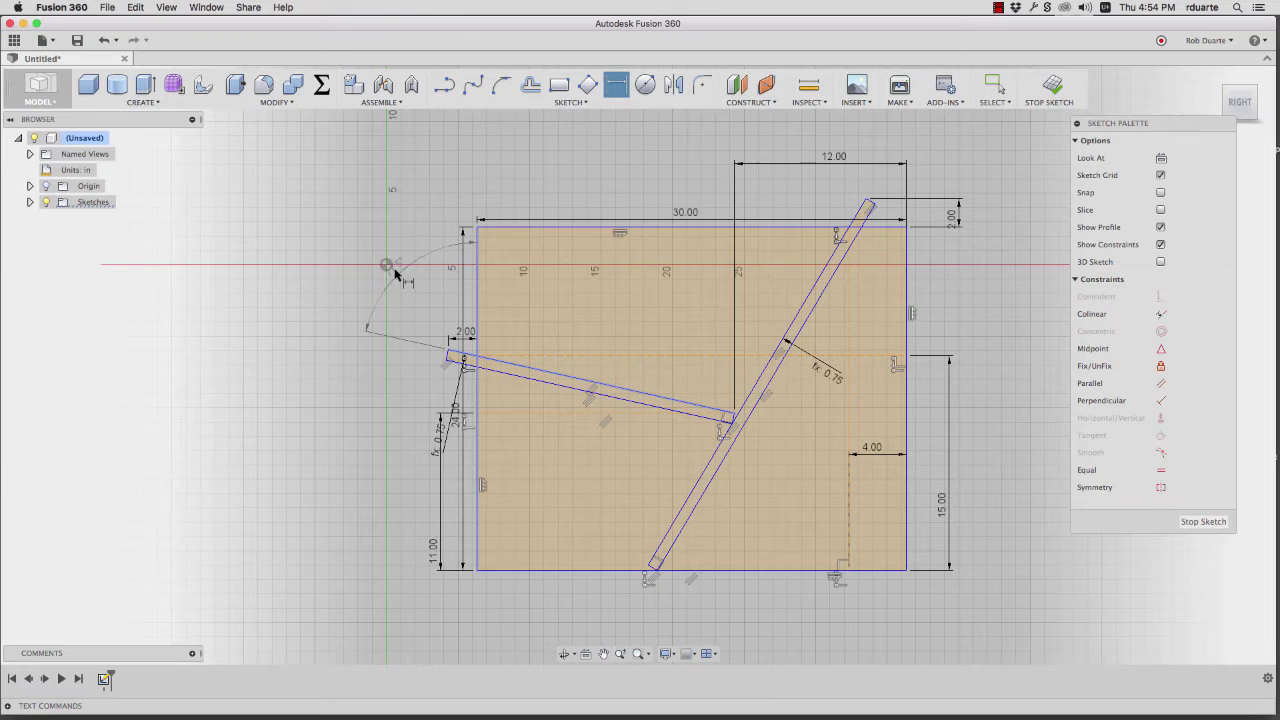
click(387, 265)
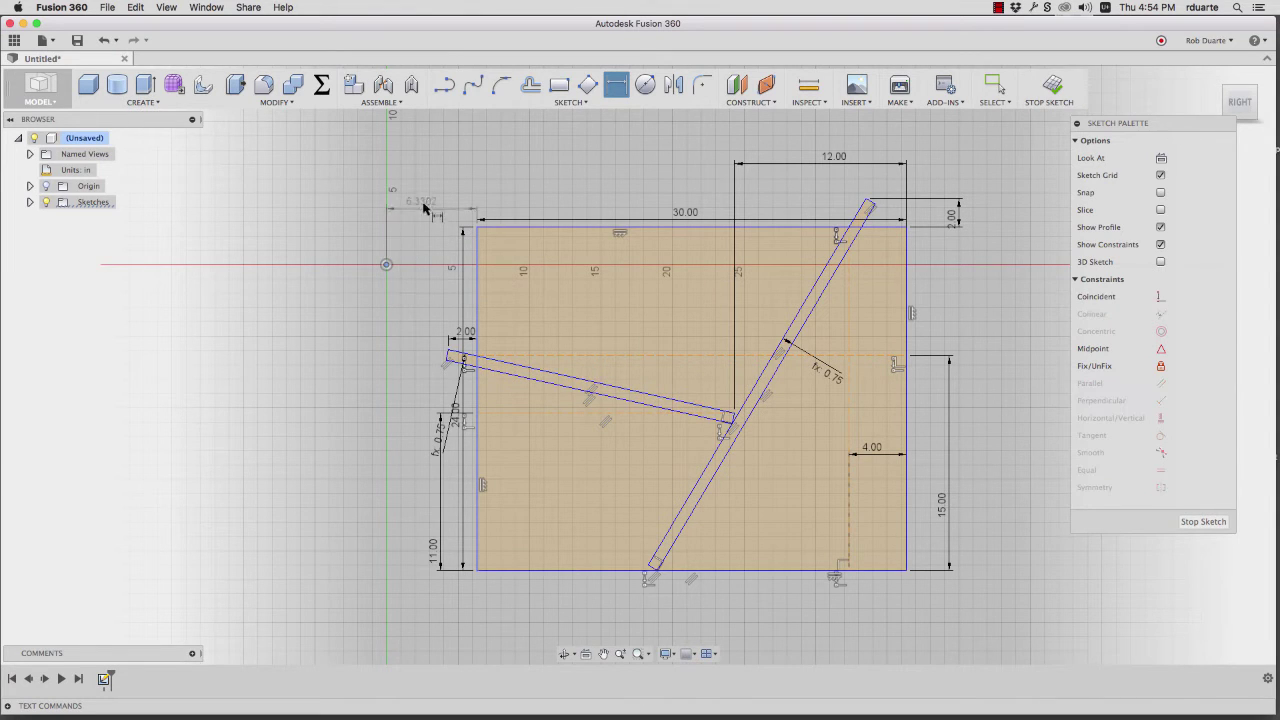
click(445, 180)
text(10)
key(Return)
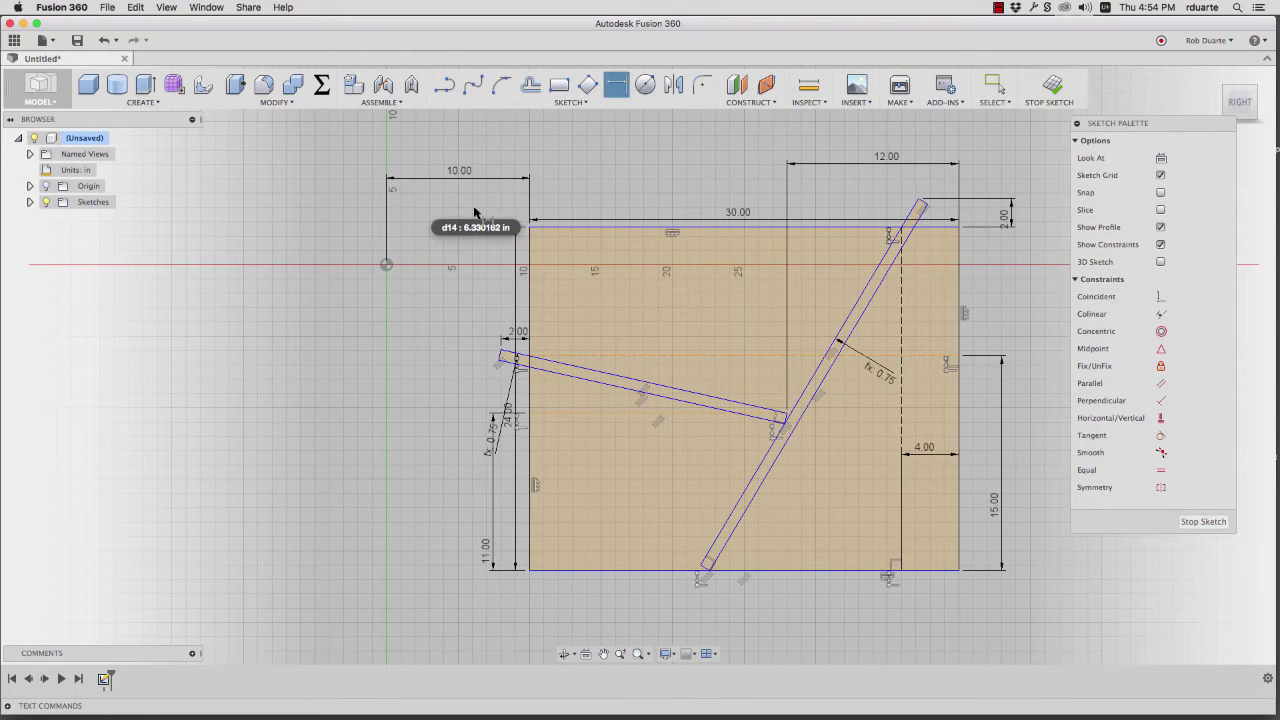
Move the sketch below the origin and dimension origin to top edge as 10 in.
click(389, 267)
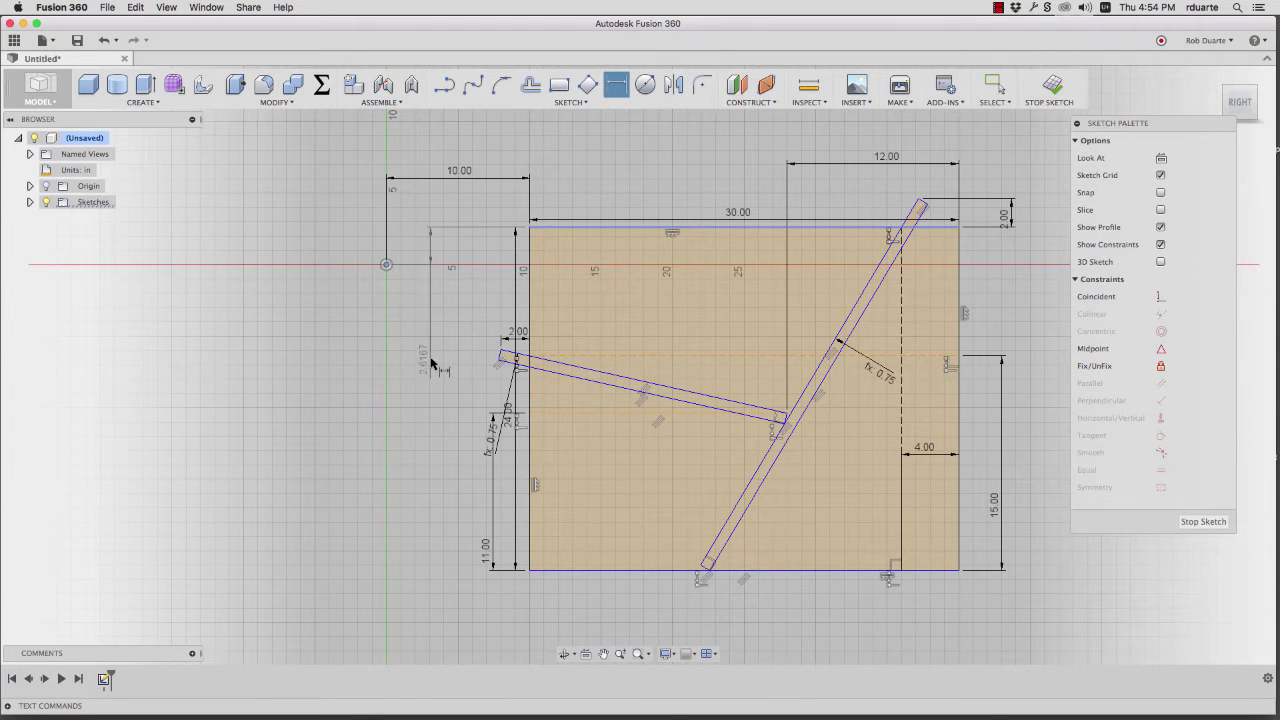
key(Escape)
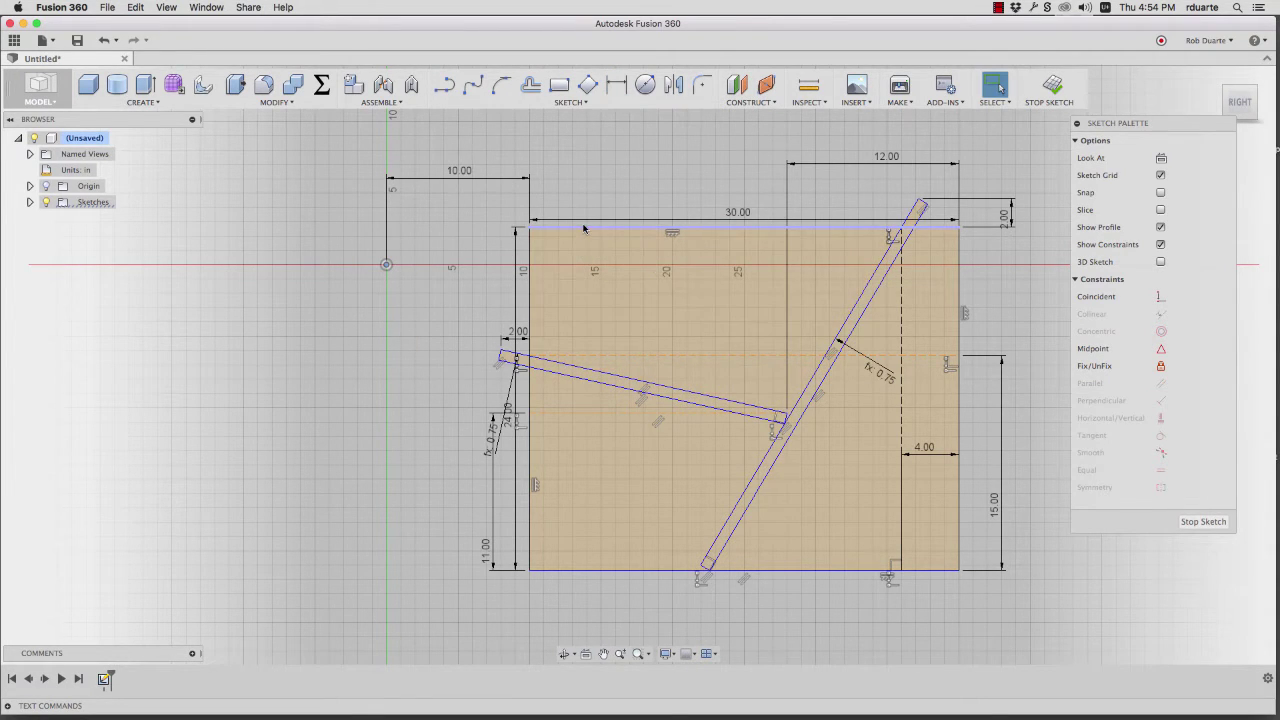
drag(584, 232, 584, 389)
click(616, 84)
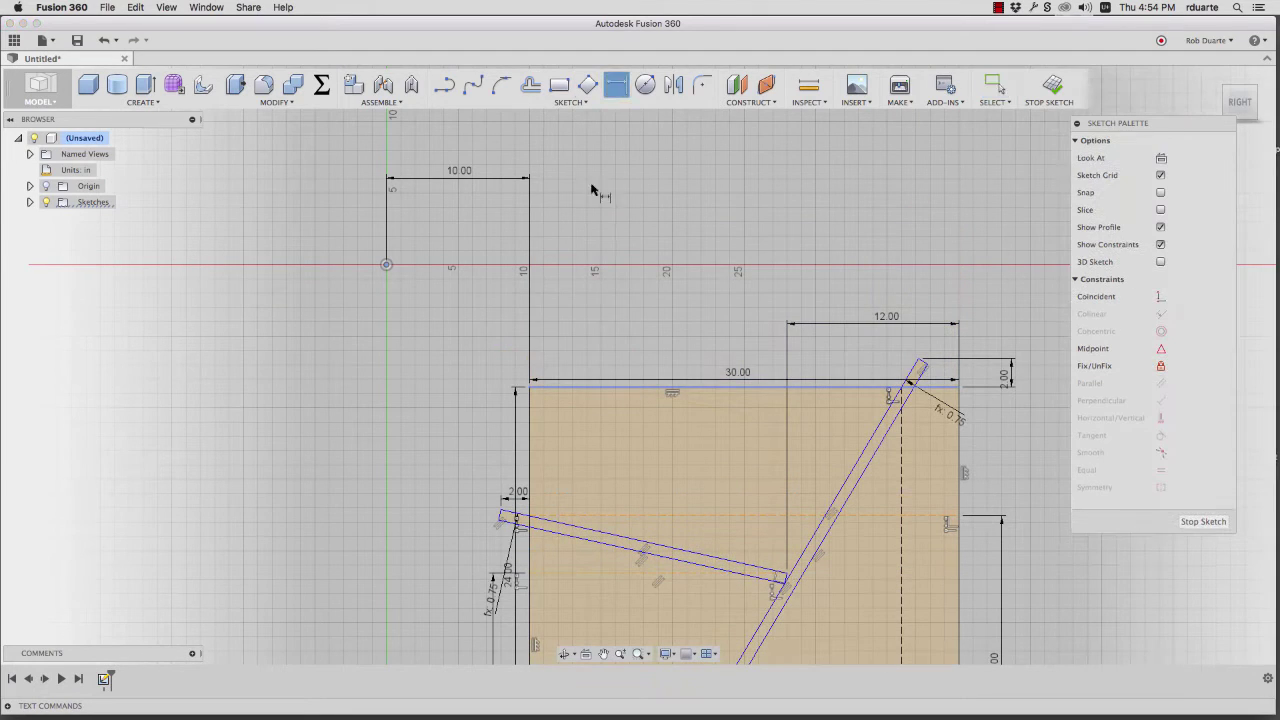
click(584, 265)
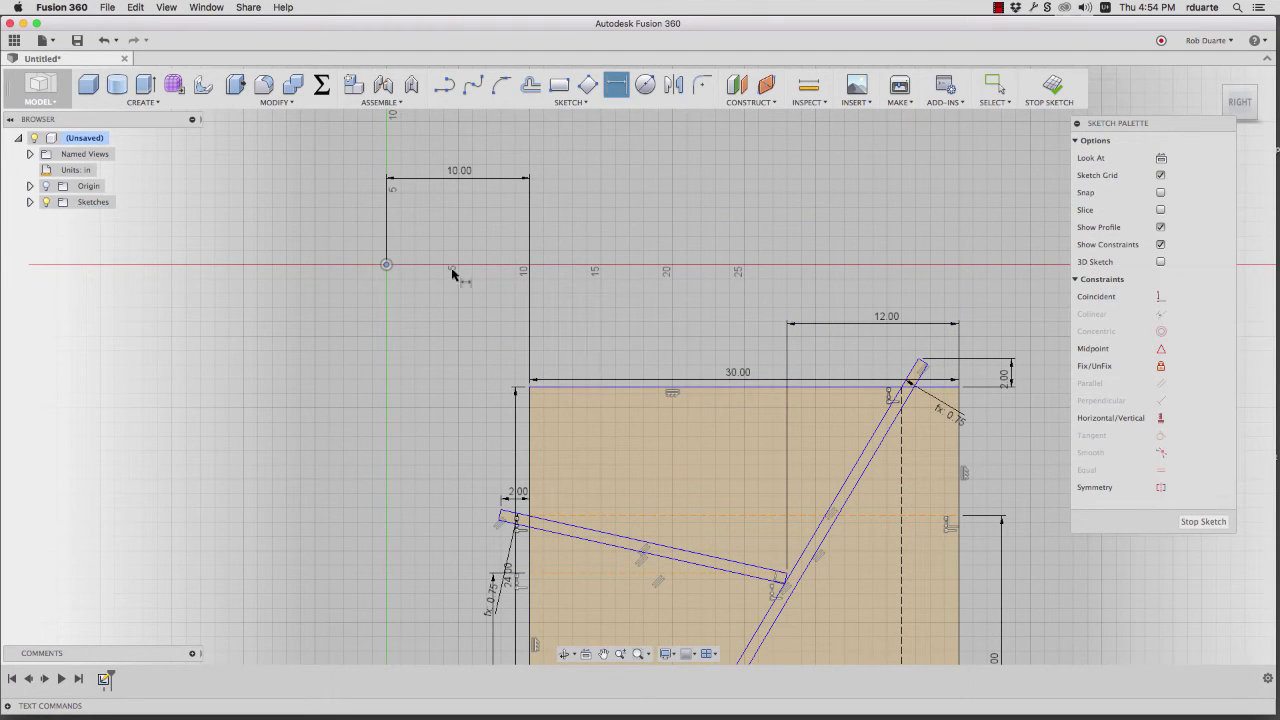
click(563, 387)
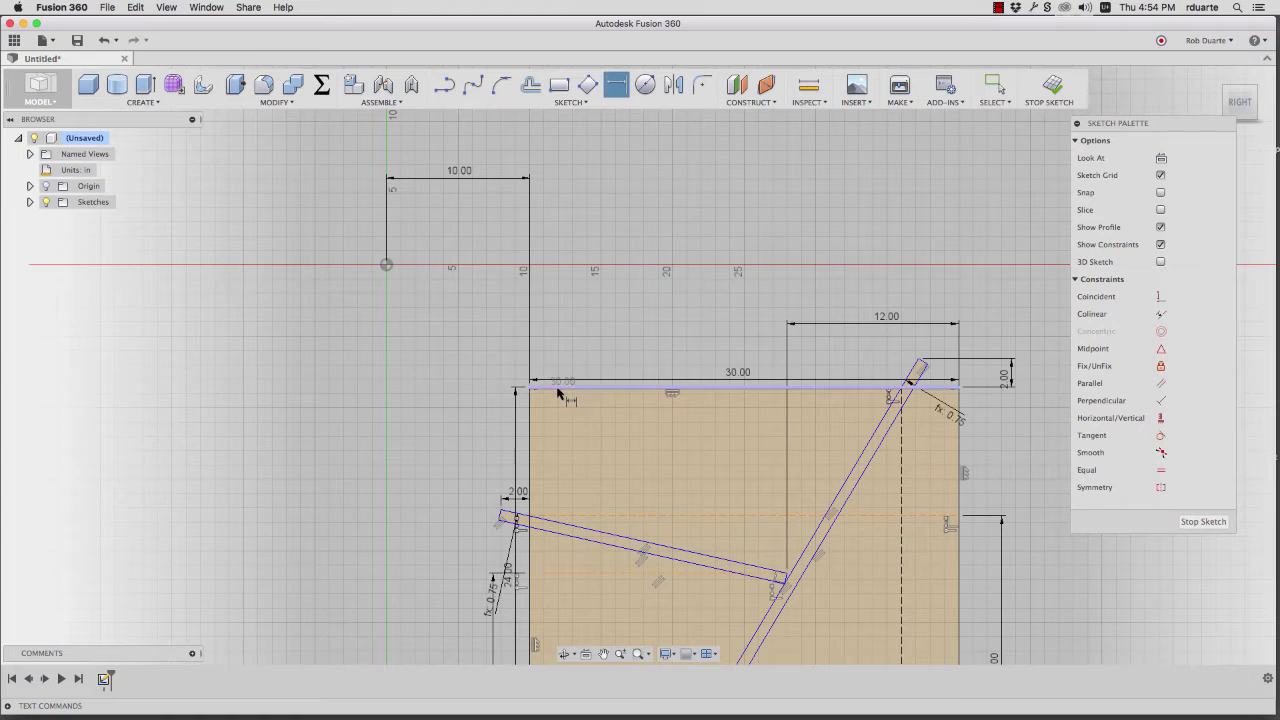
click(388, 266)
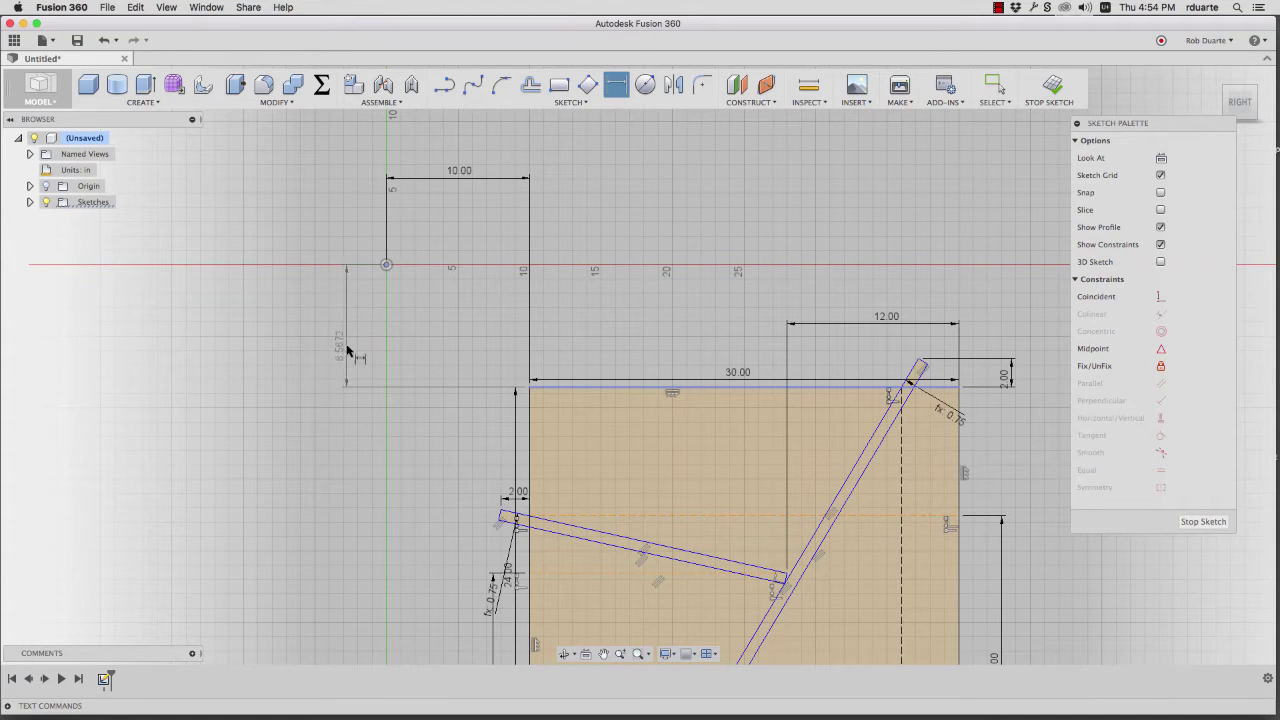
click(342, 327)
text(10)
key(Return)
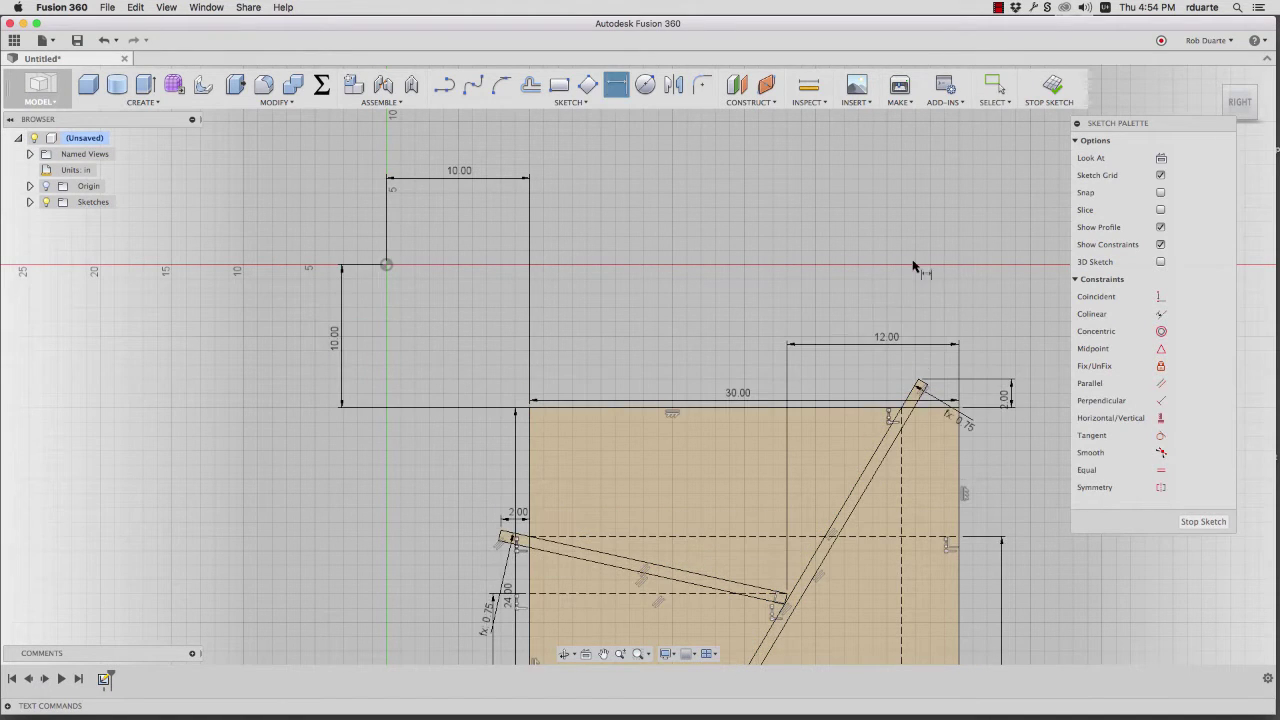
Pan and zoom so the rectangle and origin are centred in view.
middle_drag(792, 234, 561, 37)
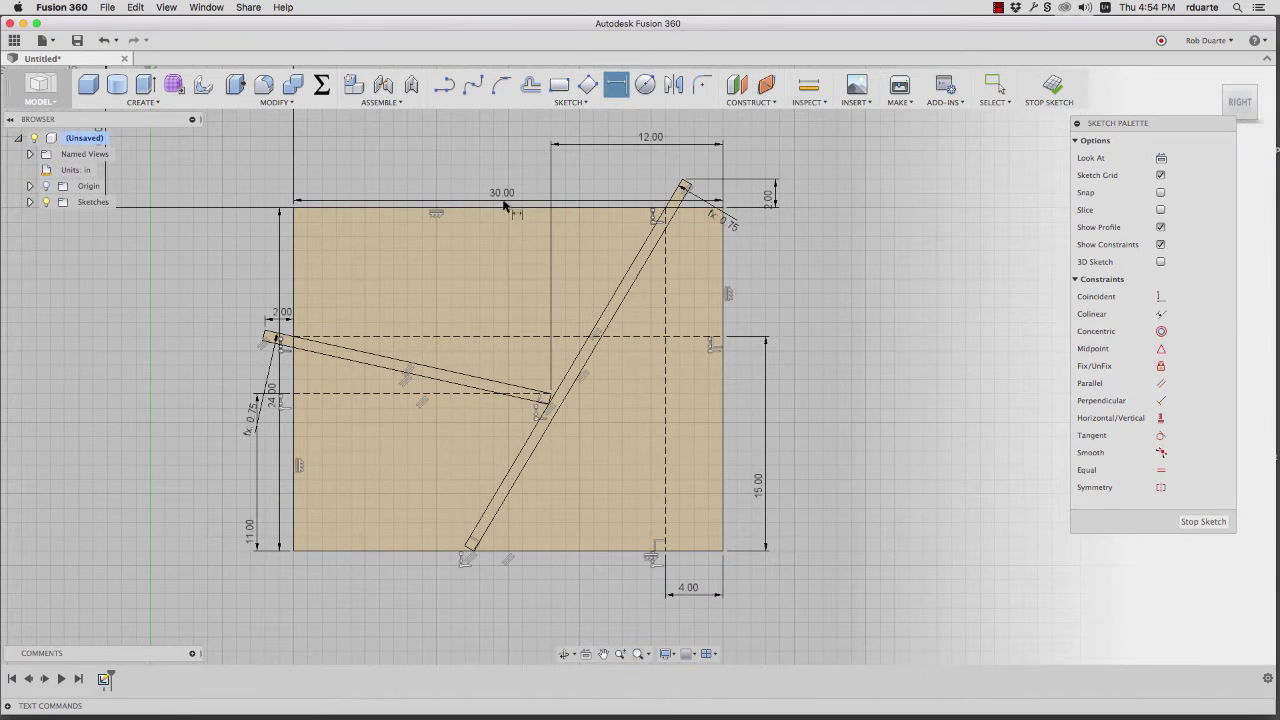
scroll(507, 217, down, 3)
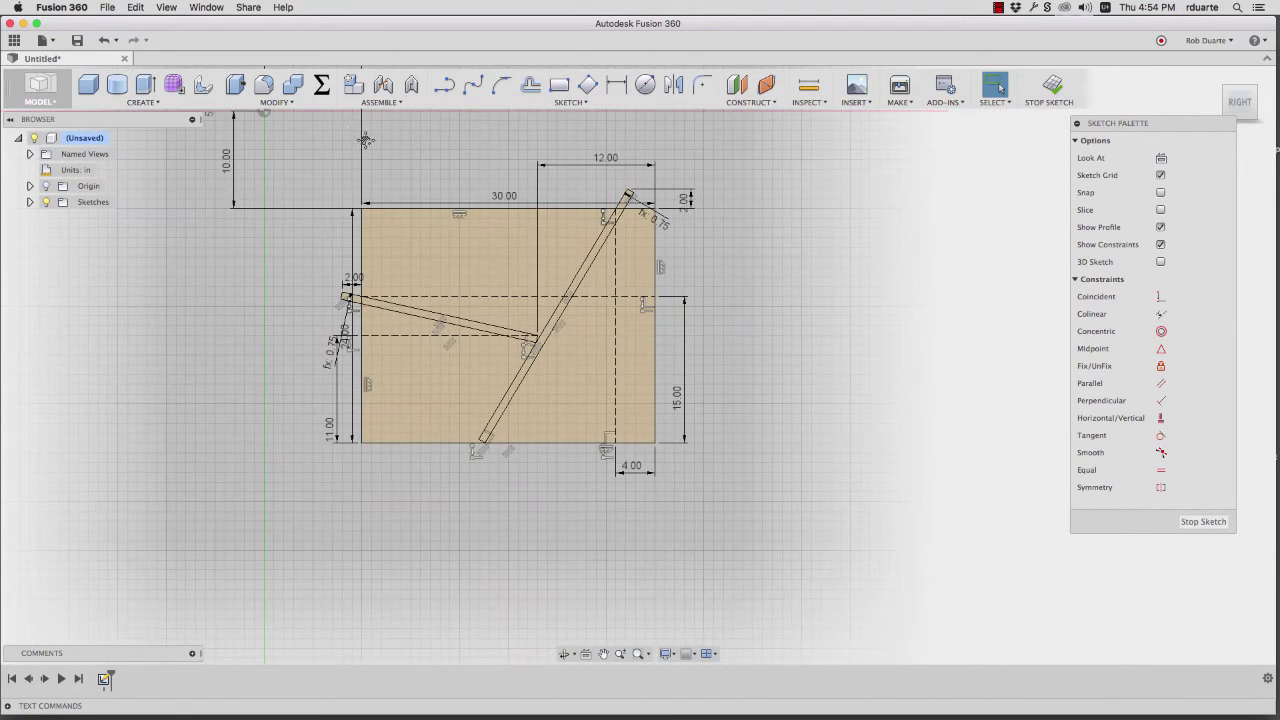
middle_drag(366, 140, 376, 221)
key(Escape)
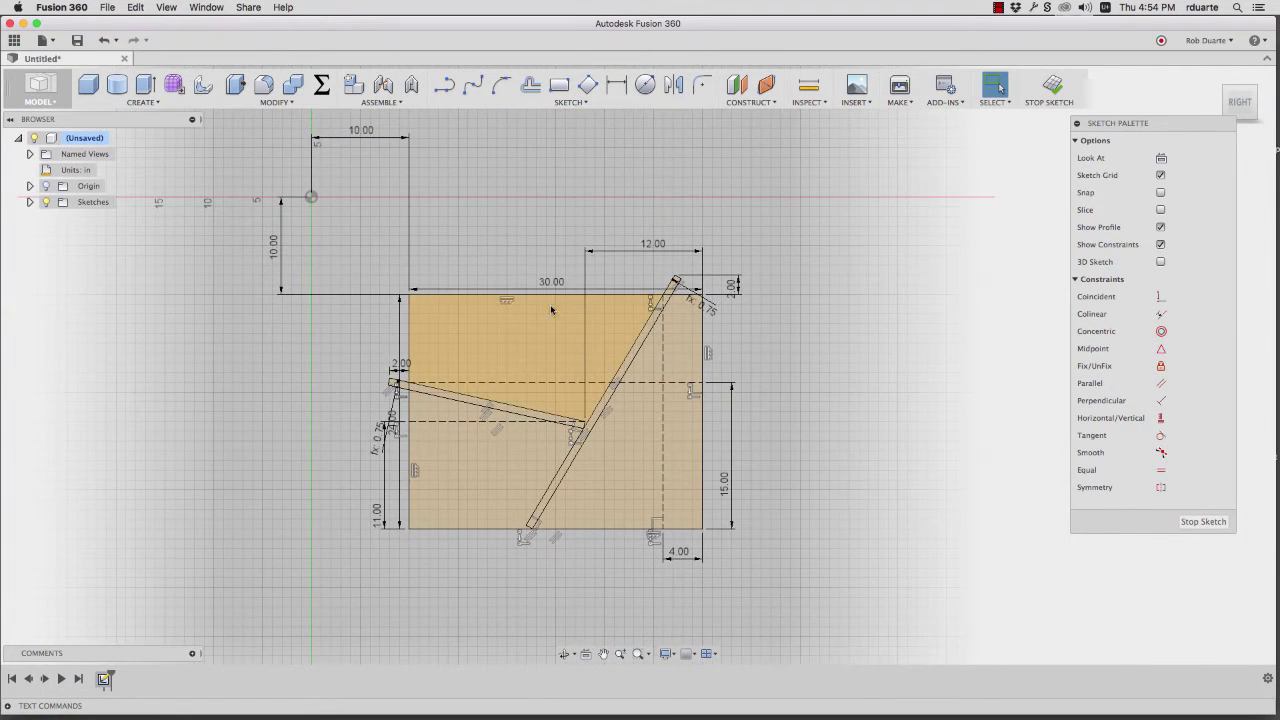
scroll(532, 400, up, 2)
scroll(532, 396, up, 1)
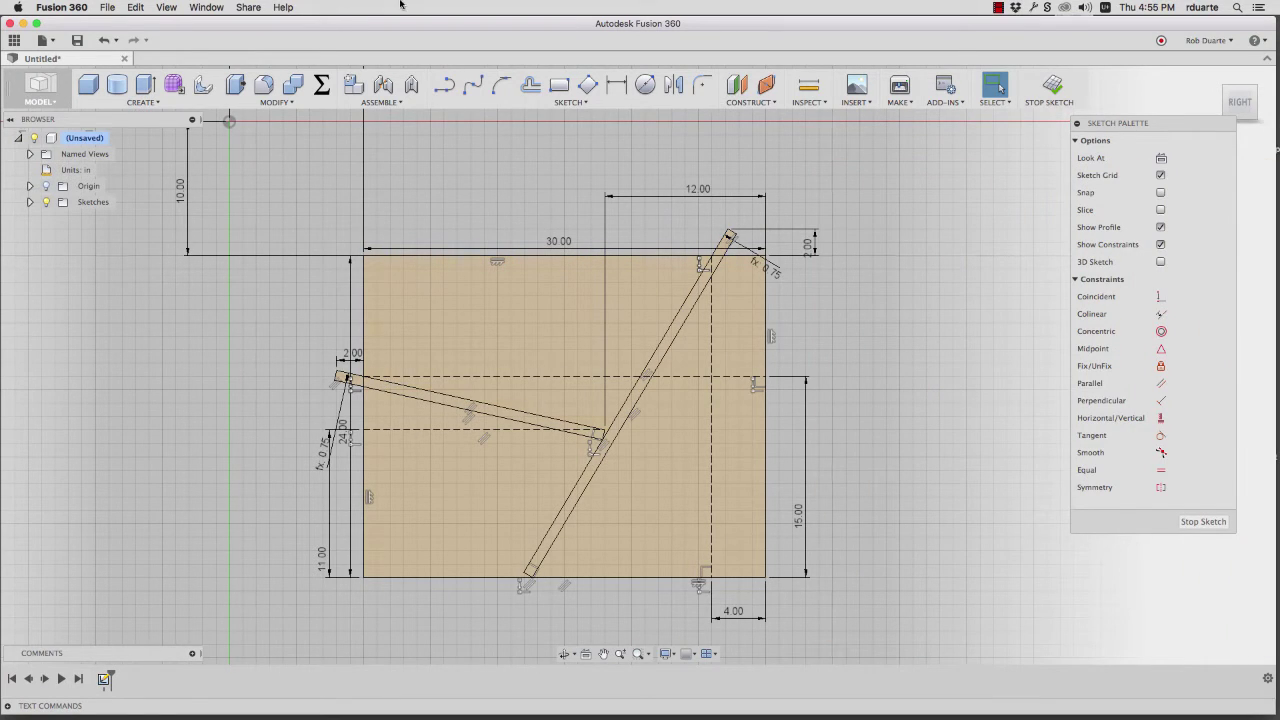
Draw a short 0.75 in line across the steep diagonal board near the 15.00 guide.
click(444, 84)
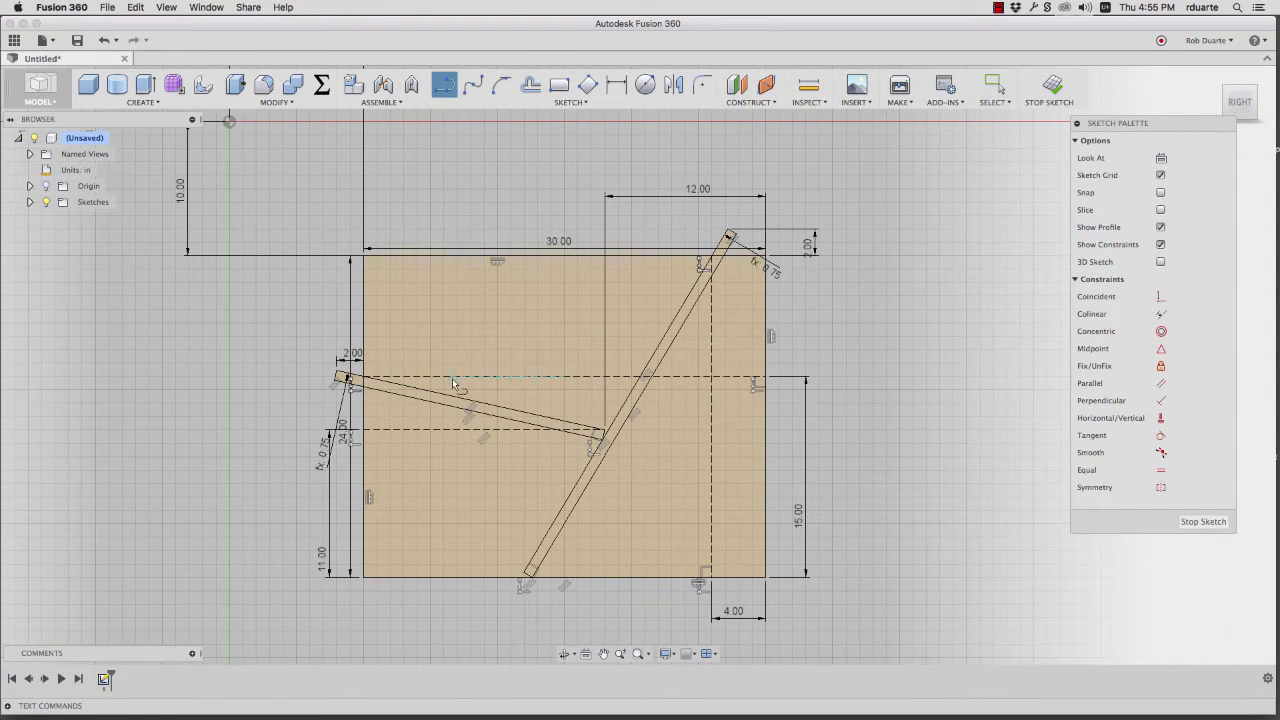
scroll(476, 407, up, 5)
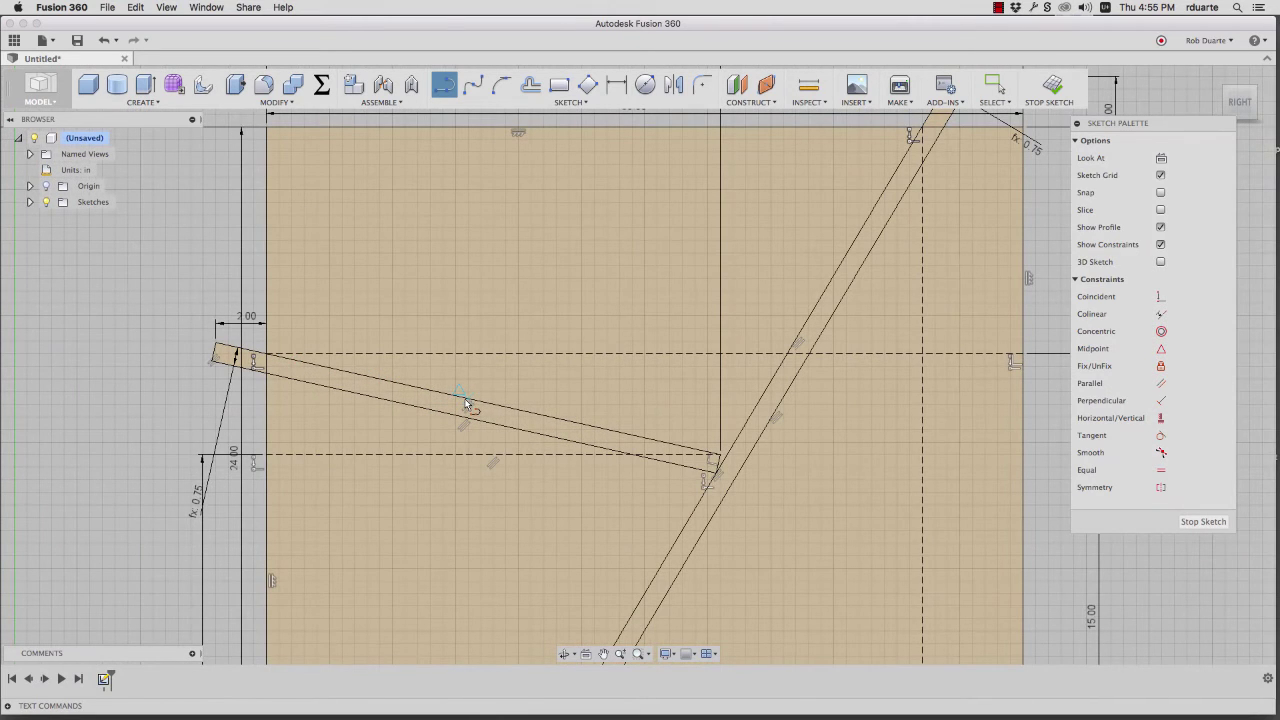
click(467, 400)
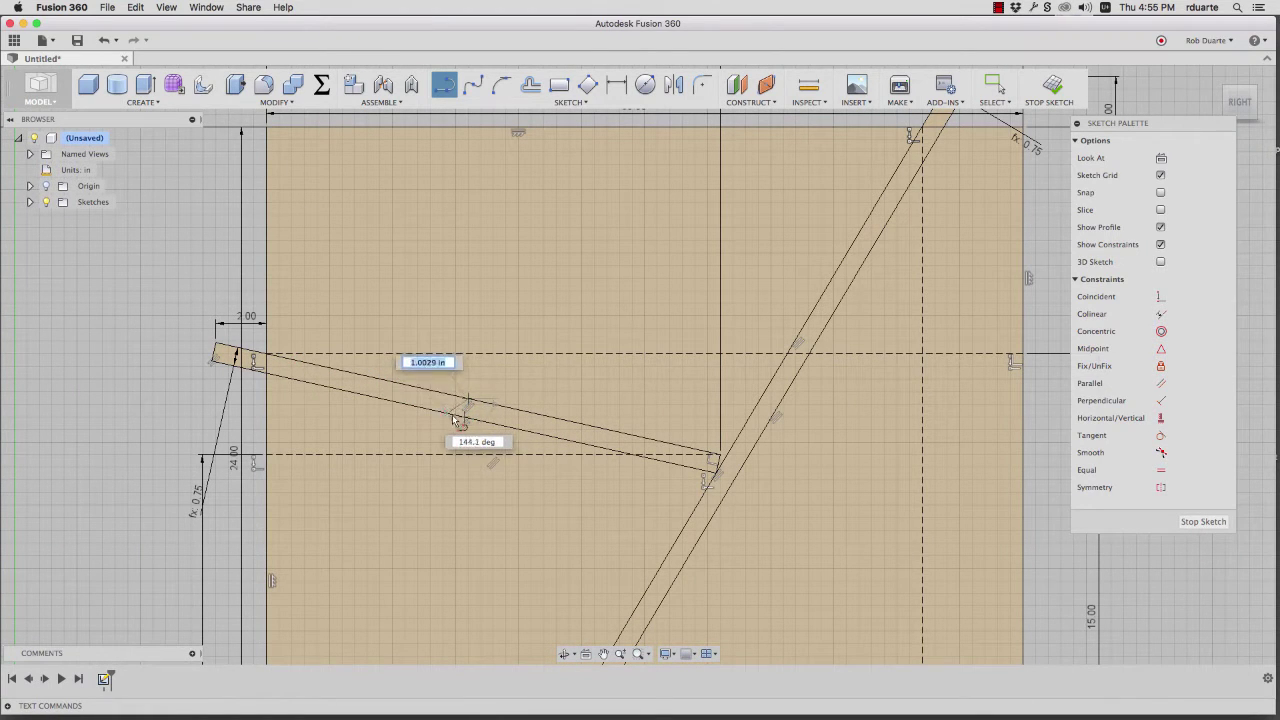
key(Escape)
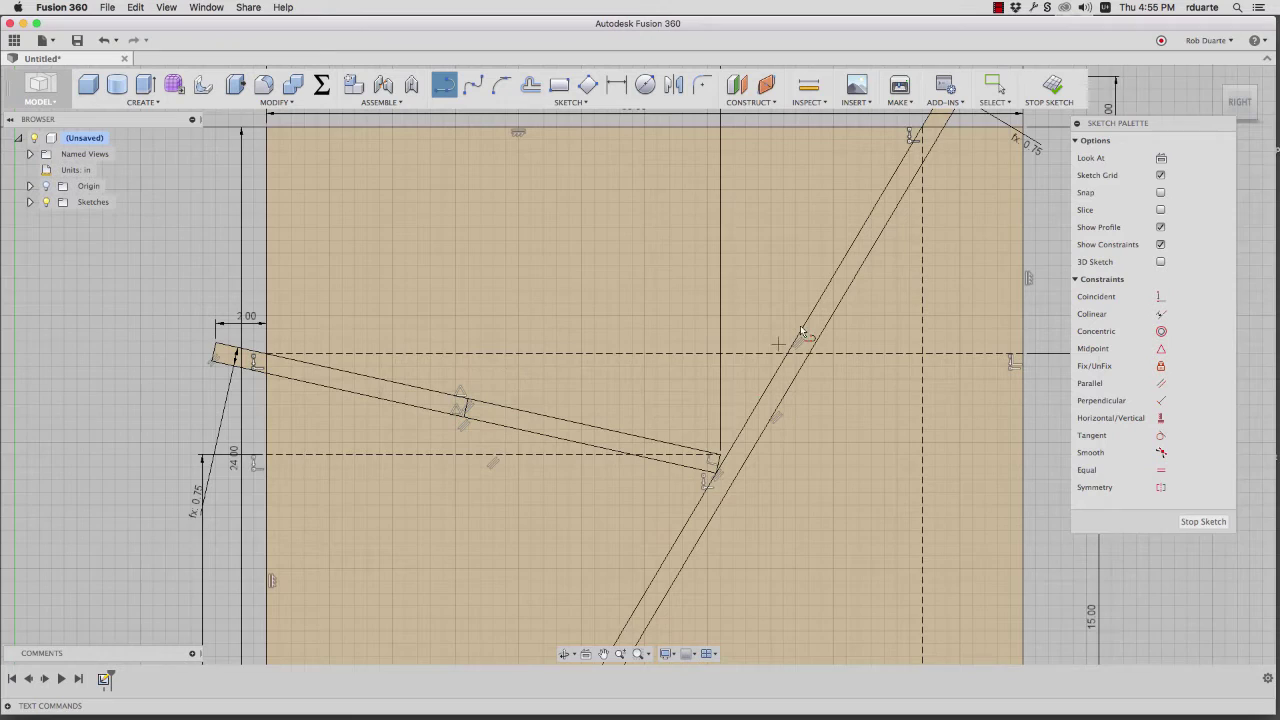
scroll(800, 328, down, 4)
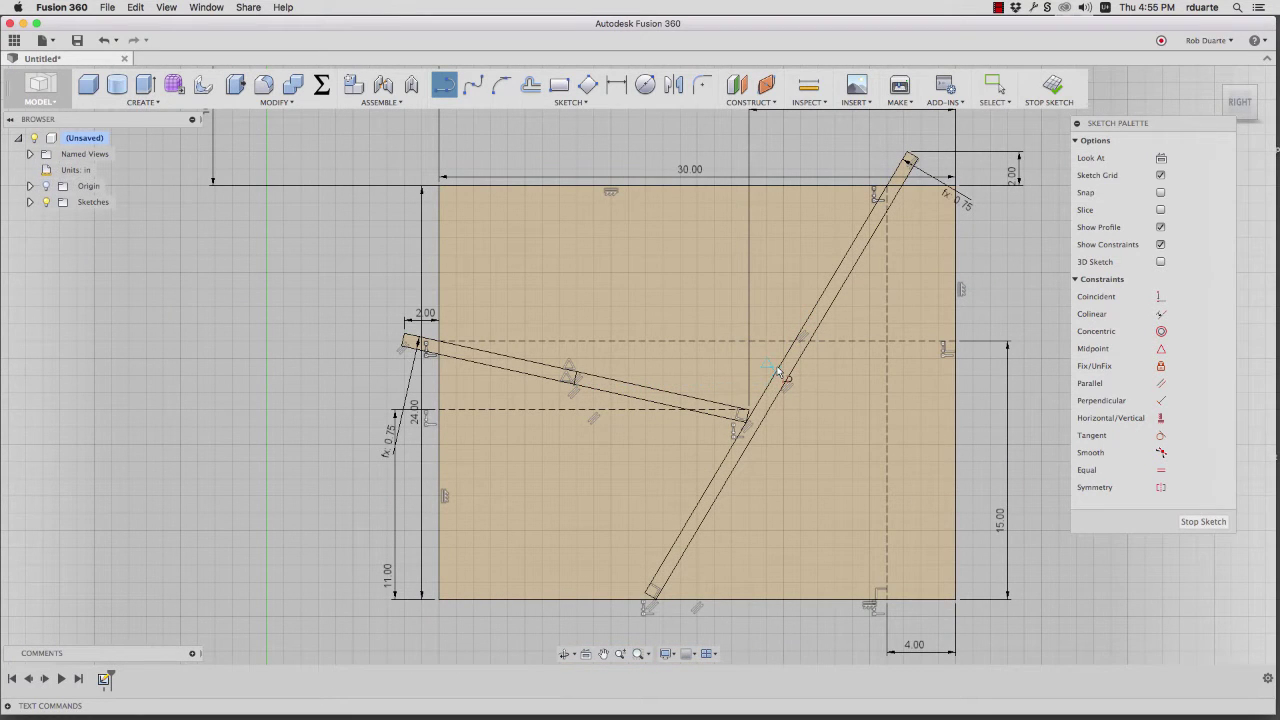
click(779, 372)
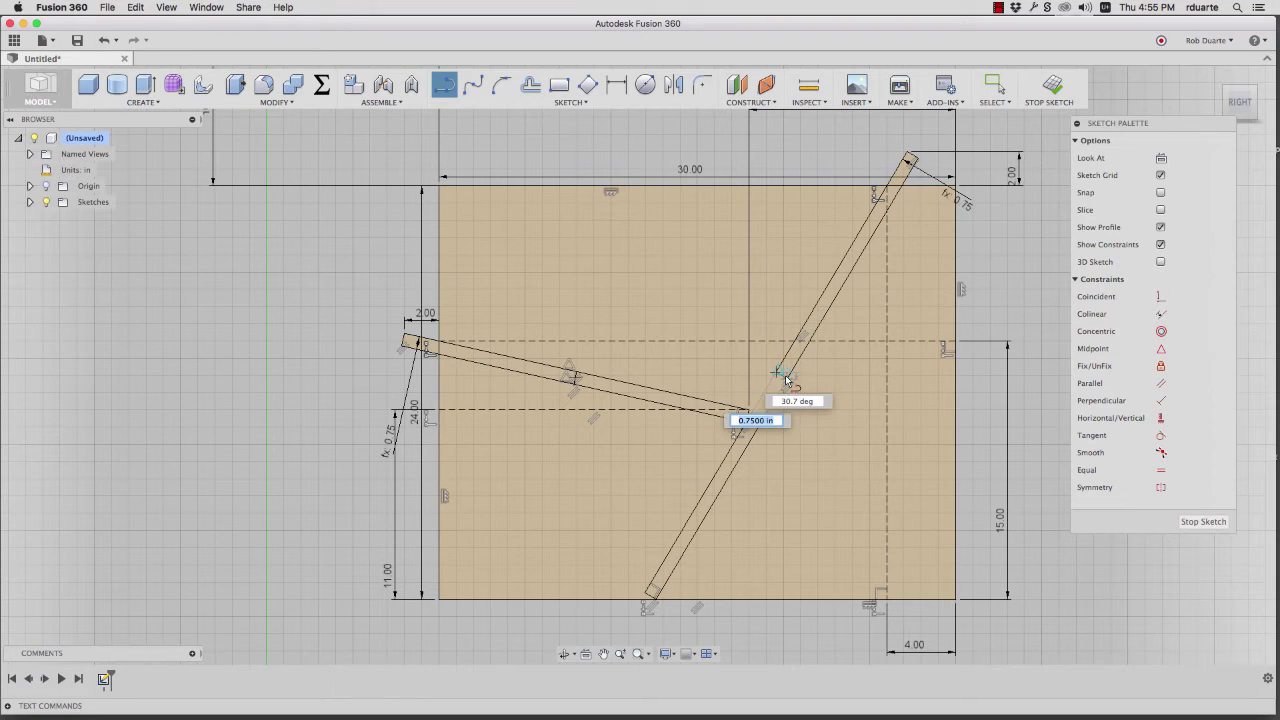
double_click(785, 382)
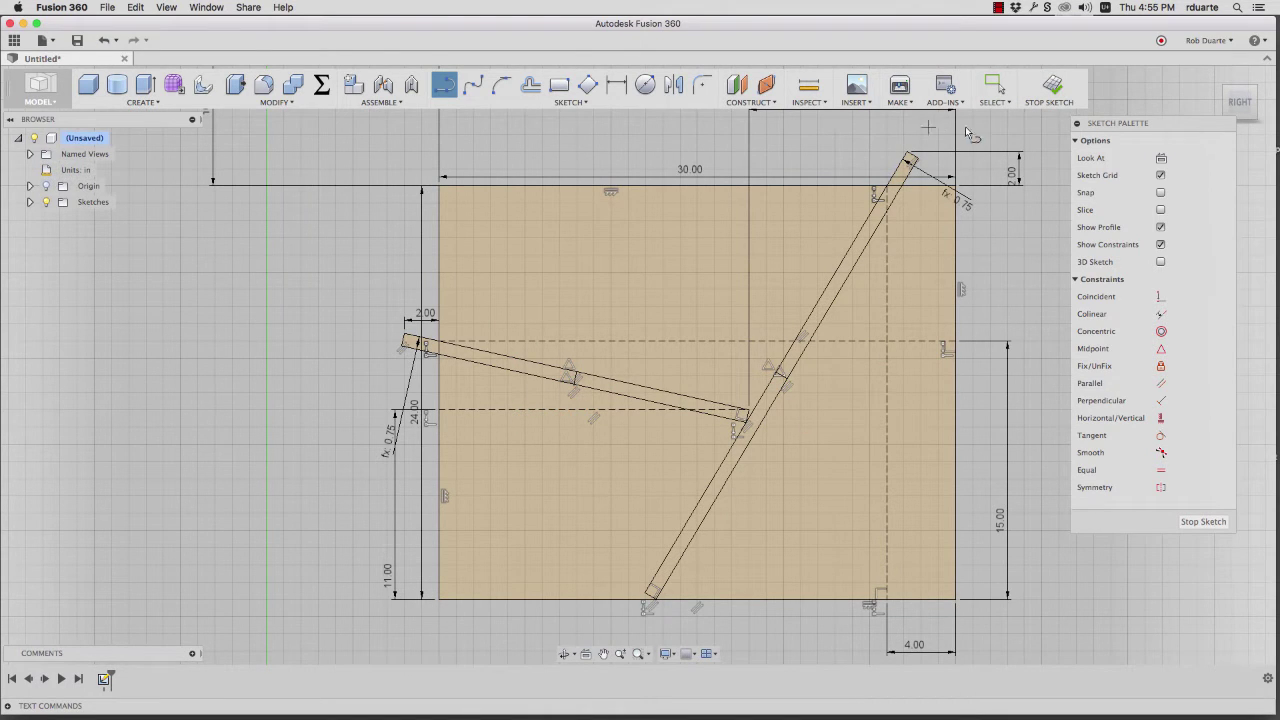
Finish the sketch and select the five slotted side-panel regions for extrusion.
click(1053, 88)
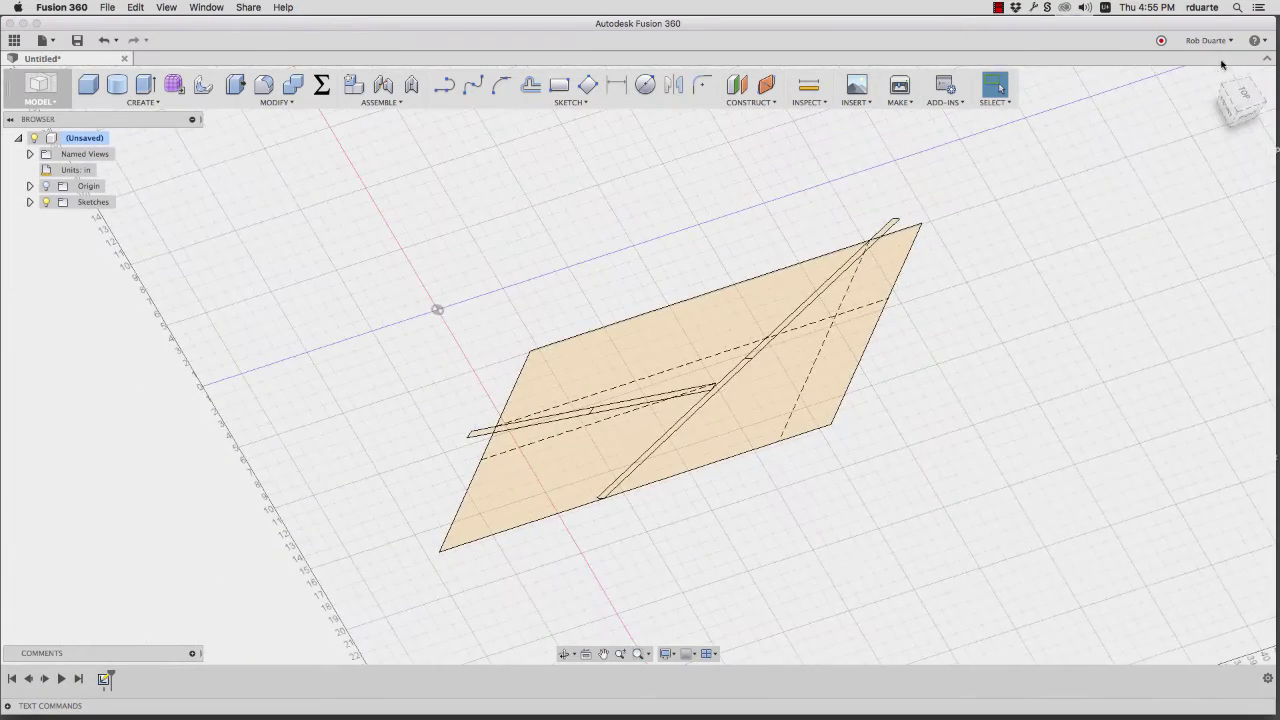
click(1217, 80)
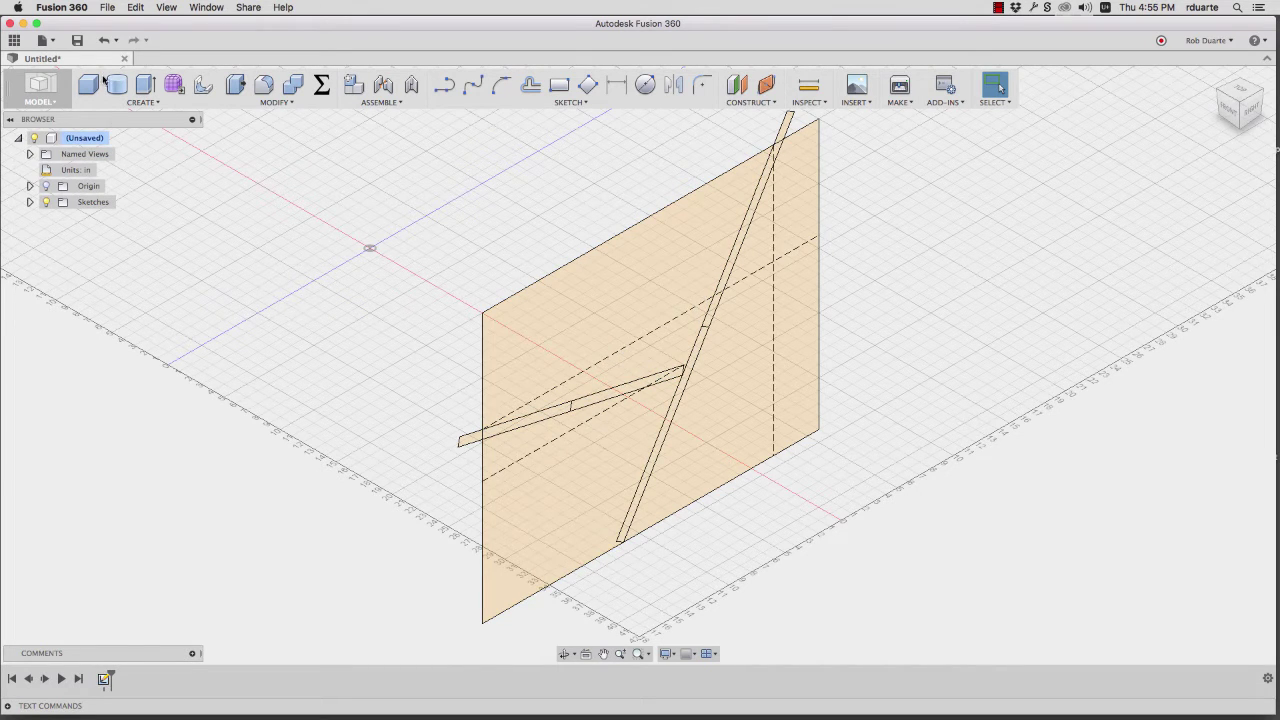
click(235, 84)
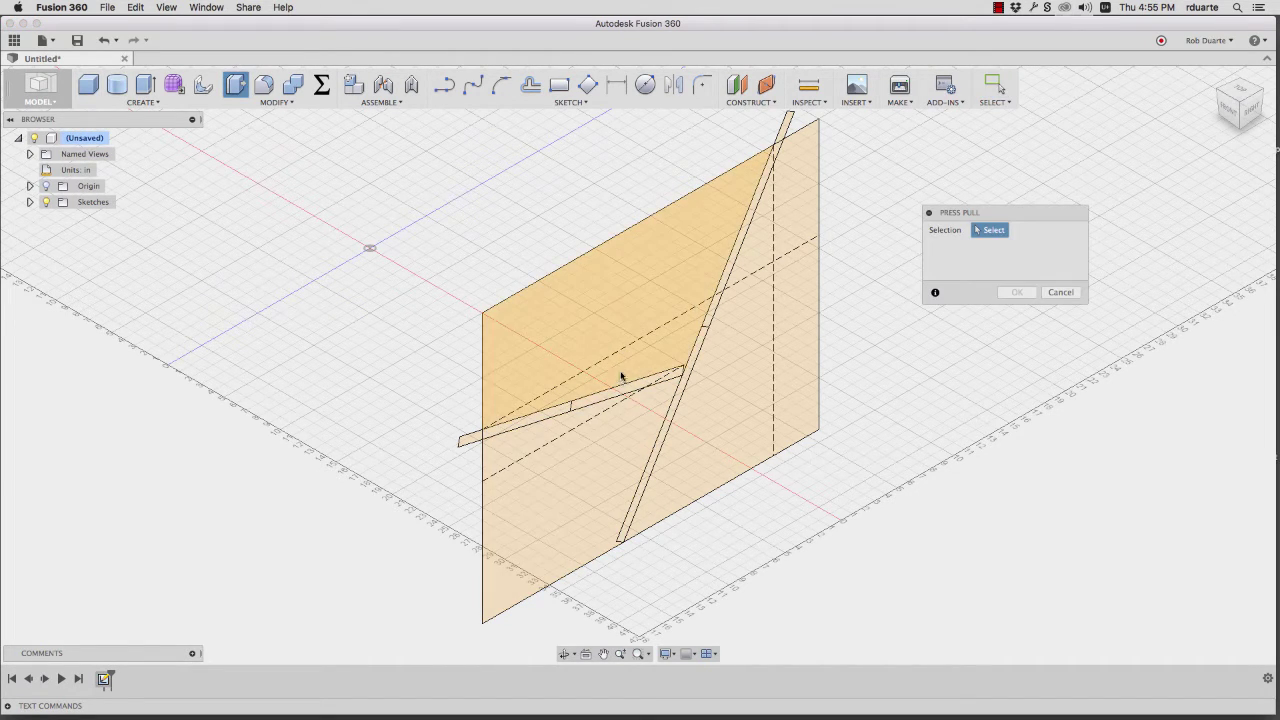
click(624, 373)
click(605, 435)
click(705, 371)
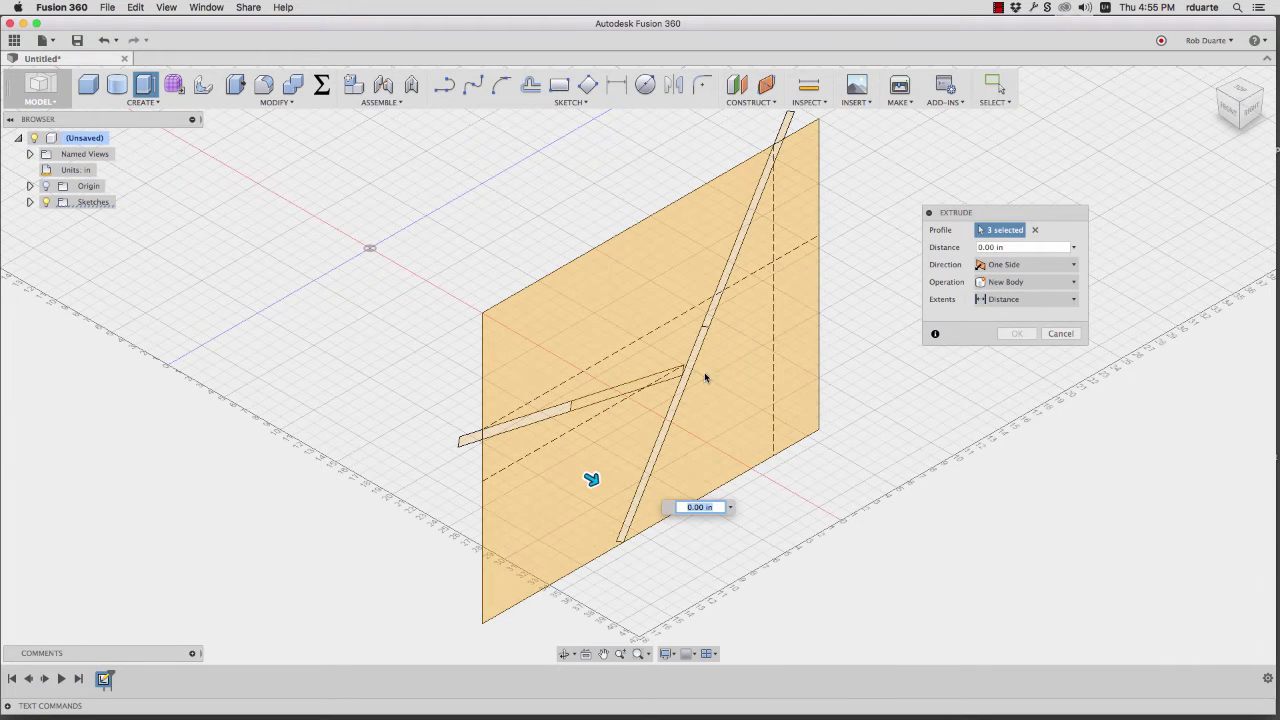
click(737, 334)
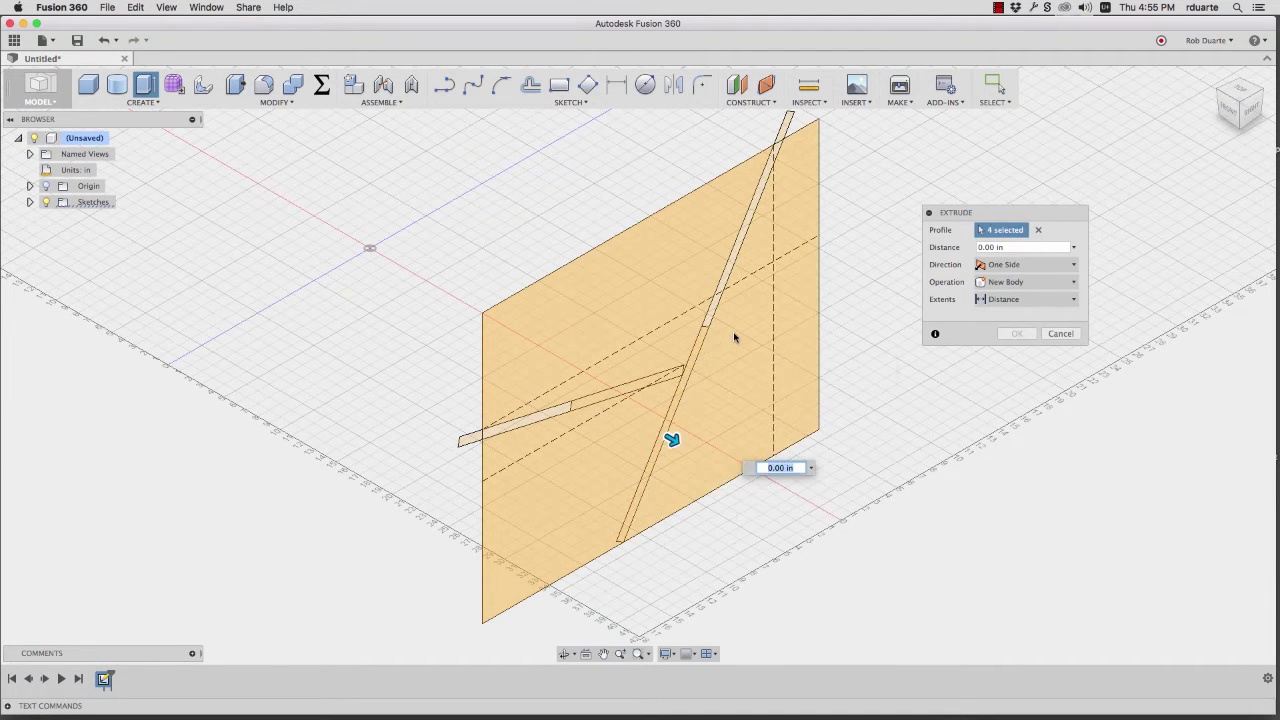
click(800, 270)
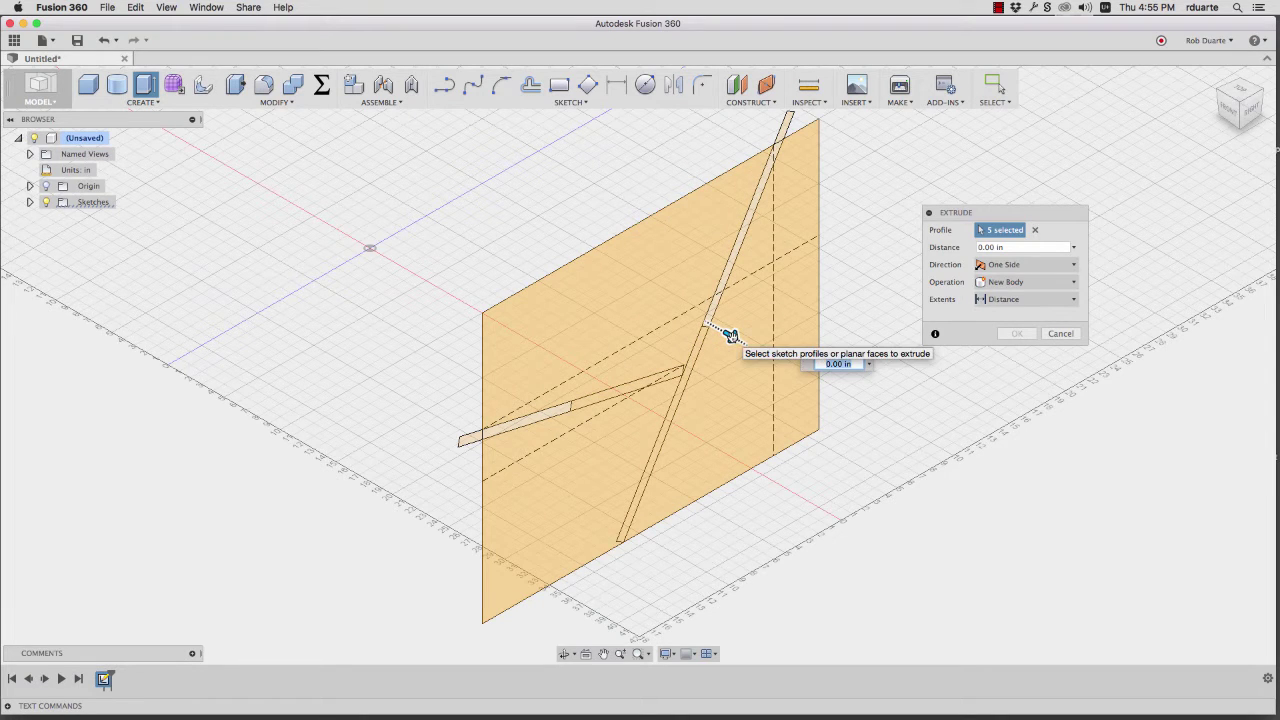
Set the extrusion distance to the 'thickness' parameter and create the panel body.
drag(731, 336, 742, 342)
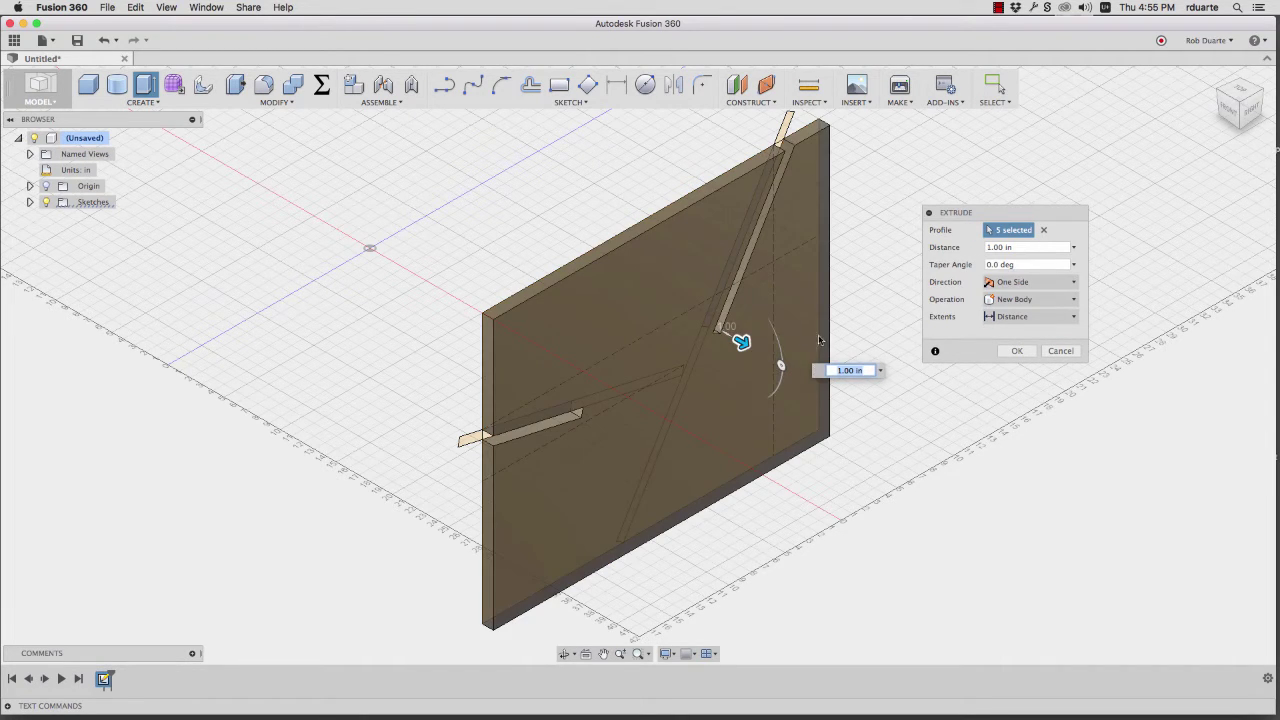
click(1013, 247)
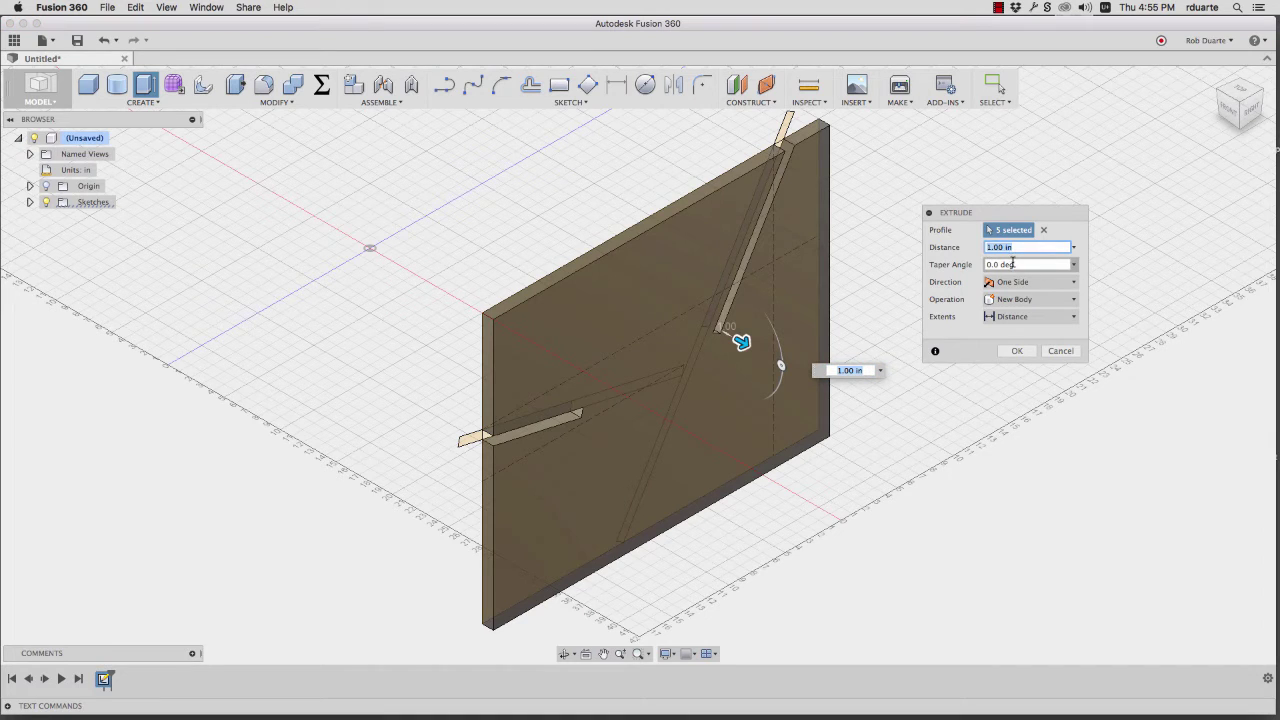
text(thickness)
click(1013, 263)
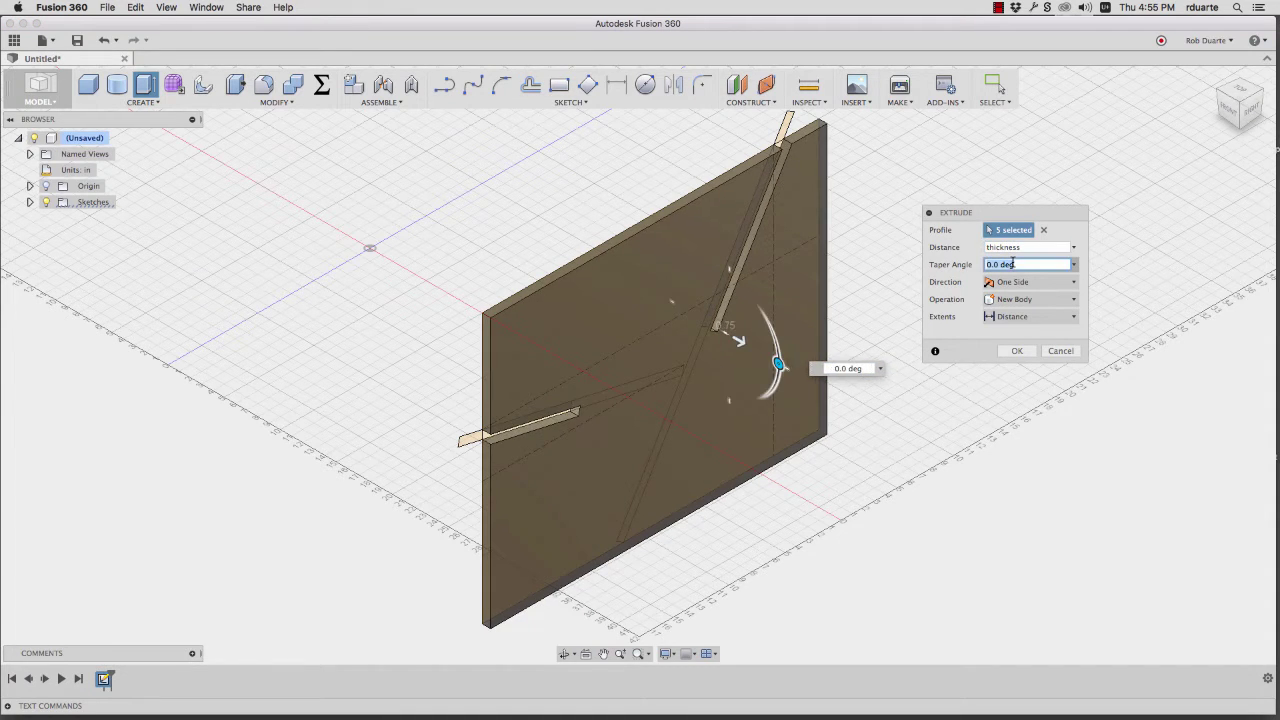
click(1017, 351)
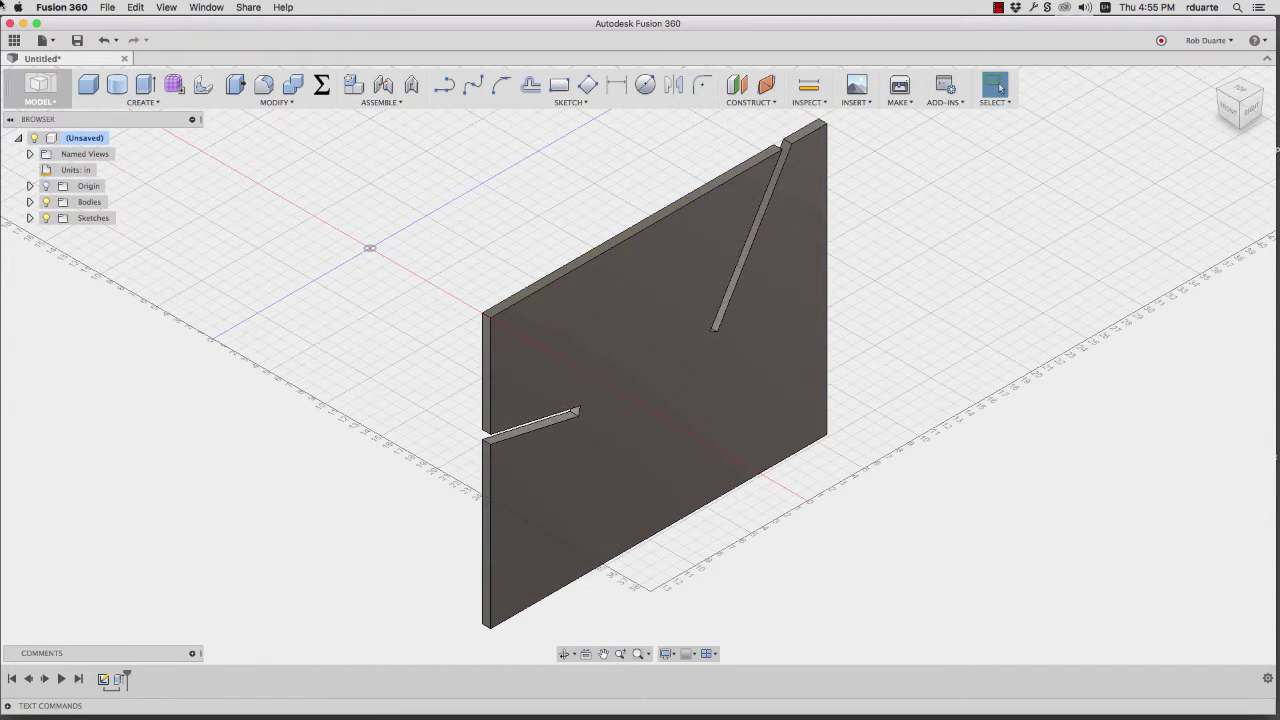
Convert Body1 into a component and rename it side1.
click(30, 202)
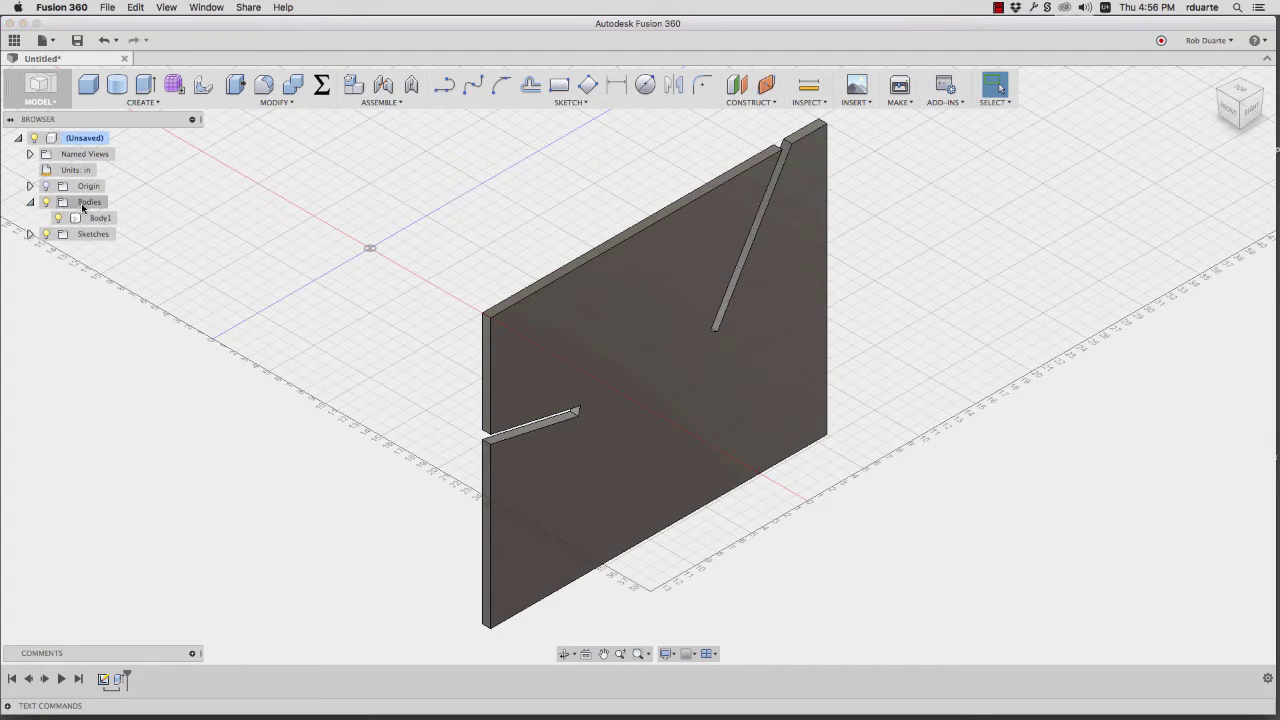
right_click(88, 218)
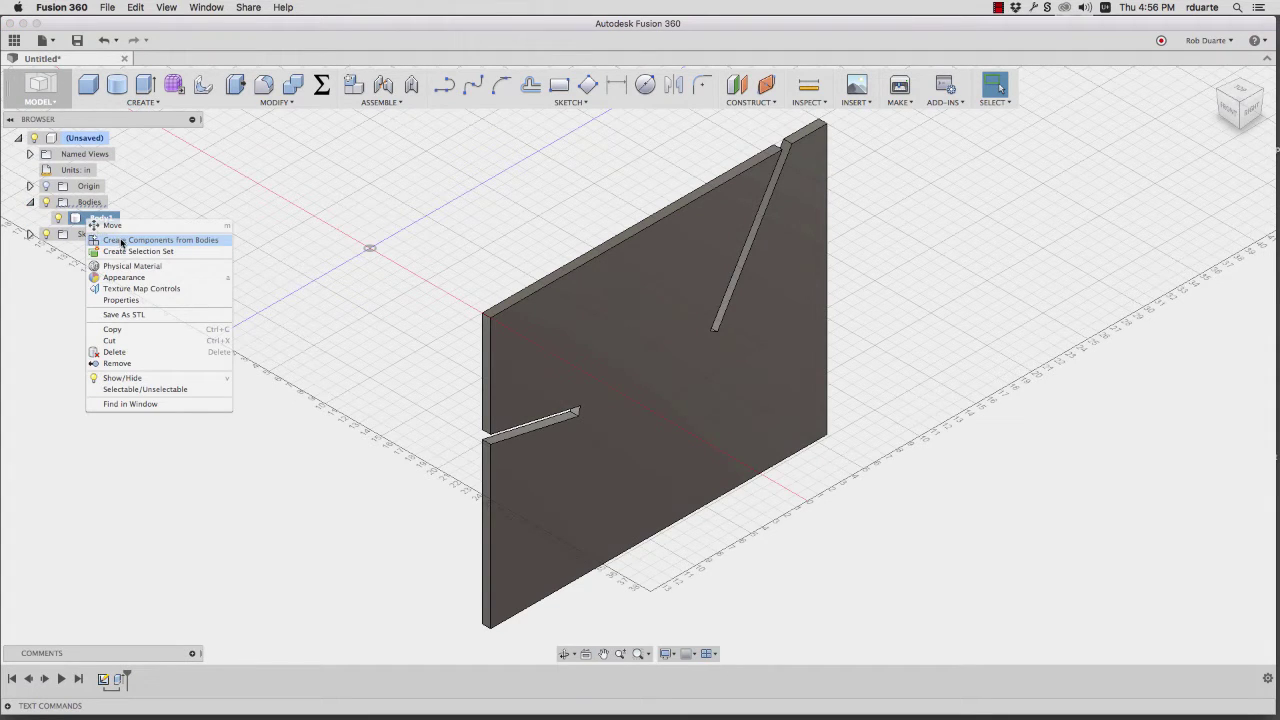
click(121, 241)
click(99, 219)
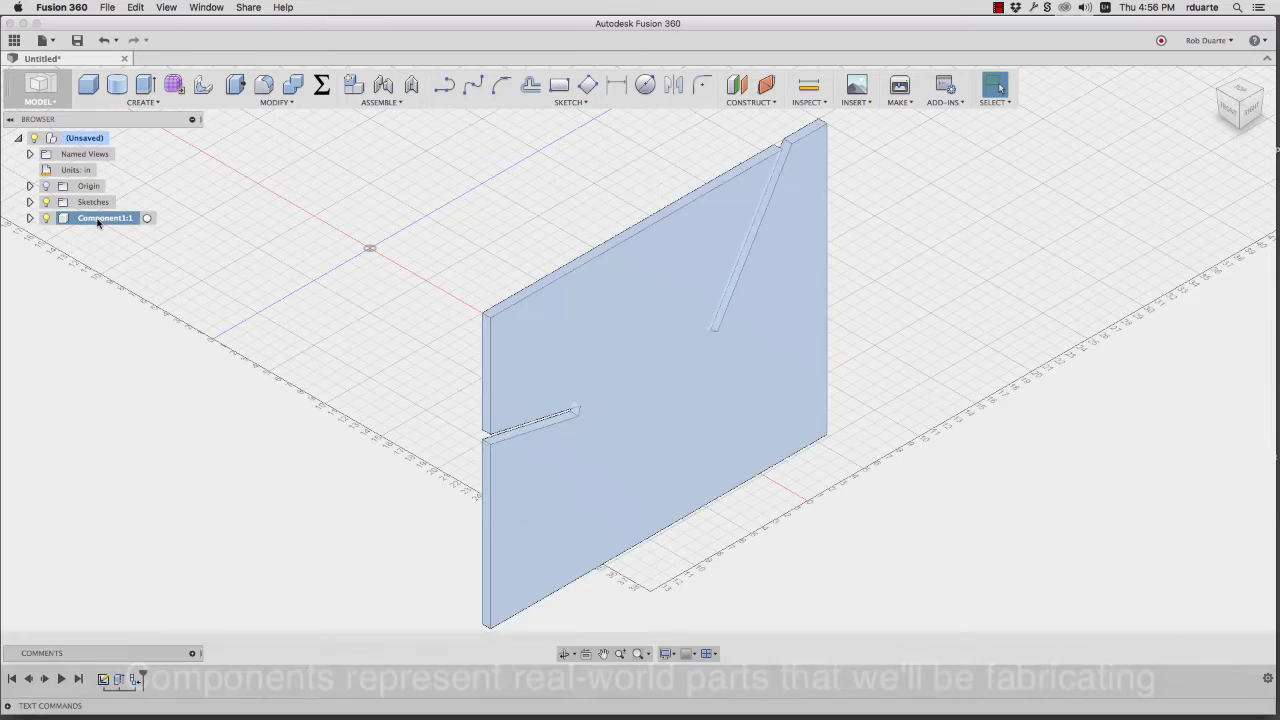
double_click(99, 219)
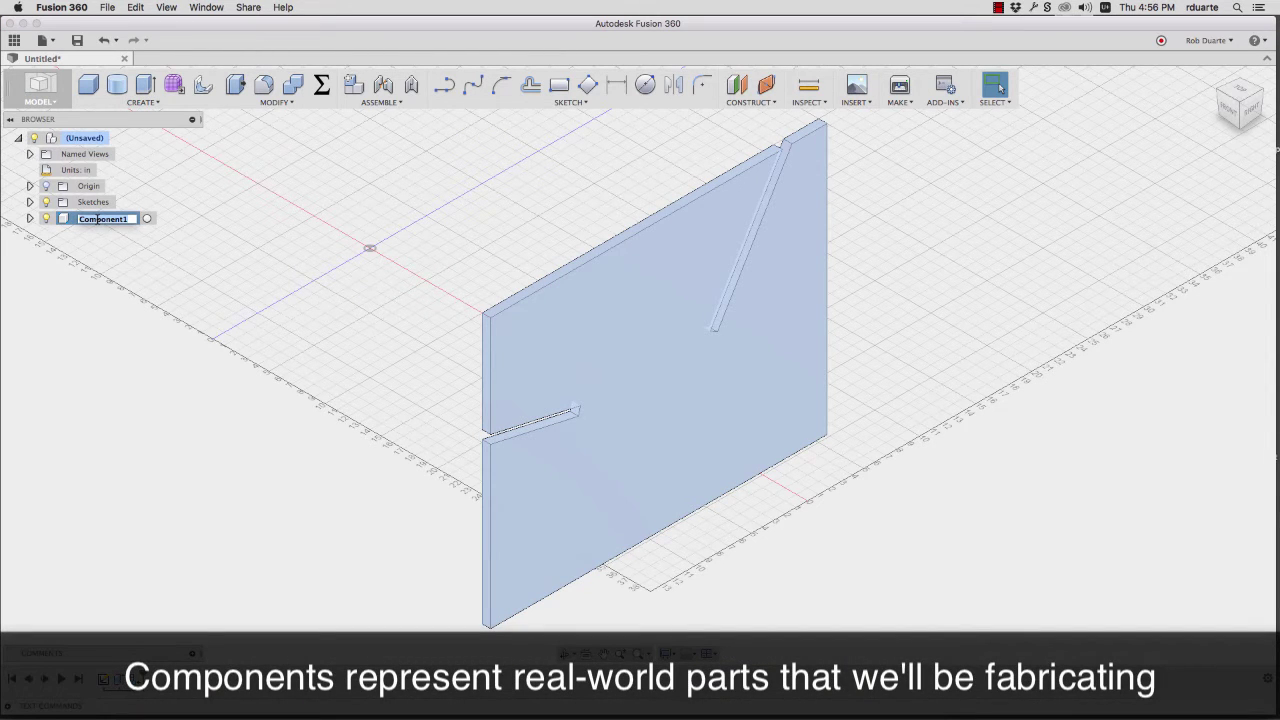
text(side1)
key(Return)
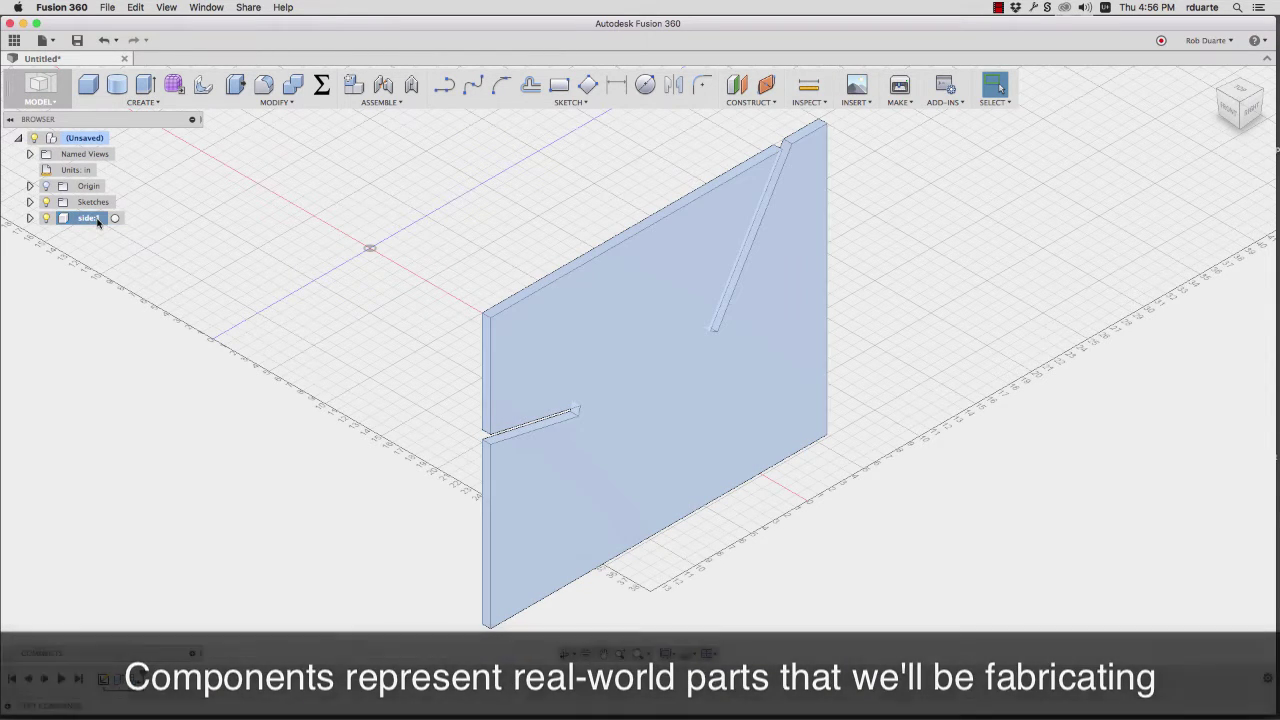
Copy the side1 component and paste a second copy into the design root.
right_click(92, 217)
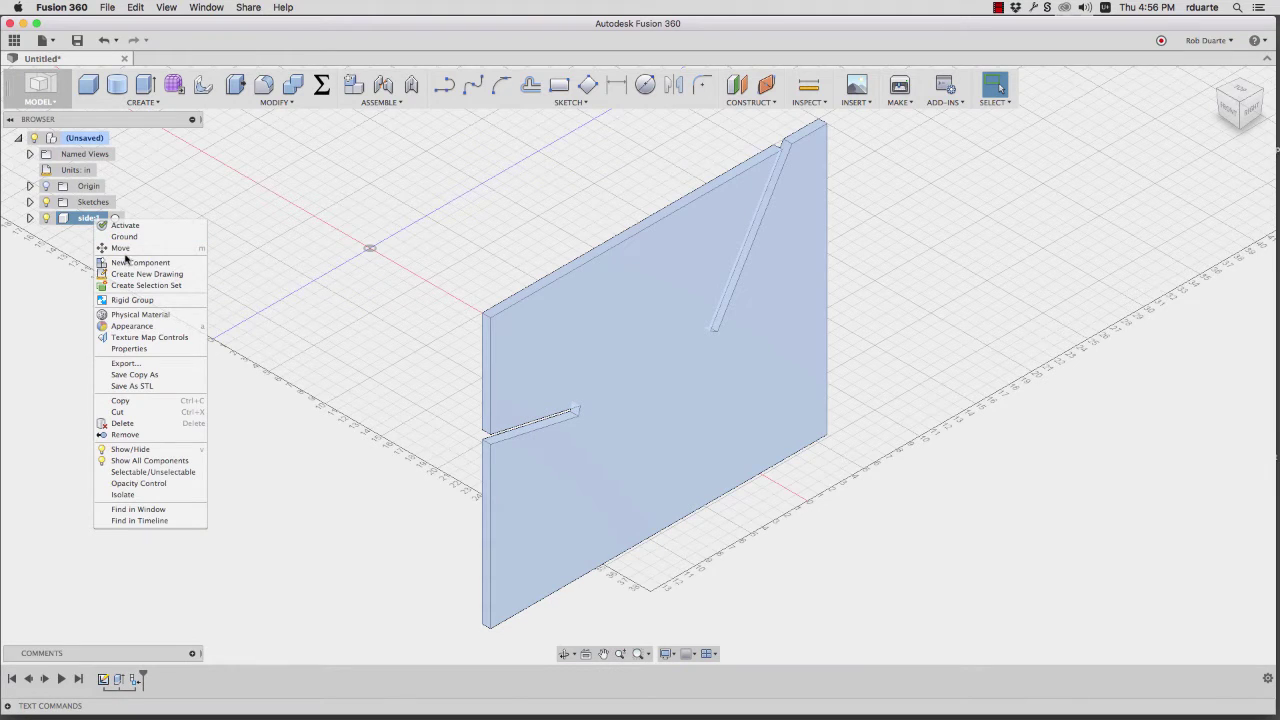
click(138, 401)
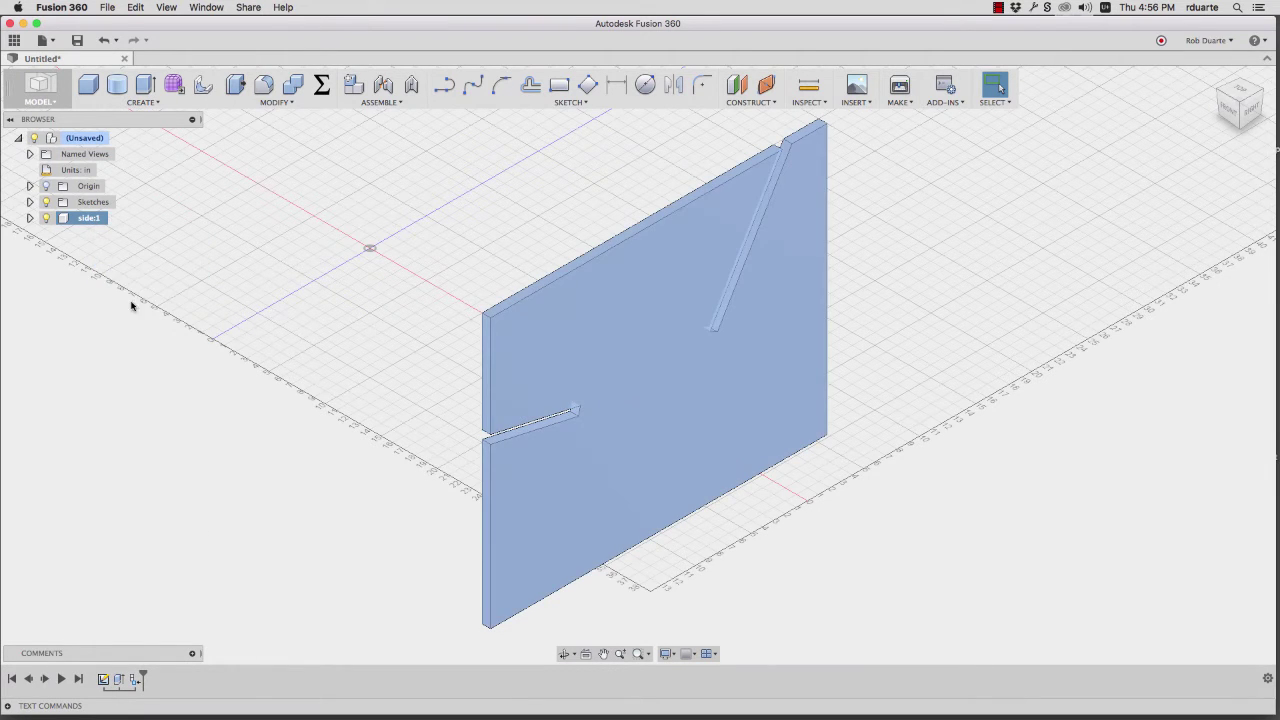
right_click(92, 219)
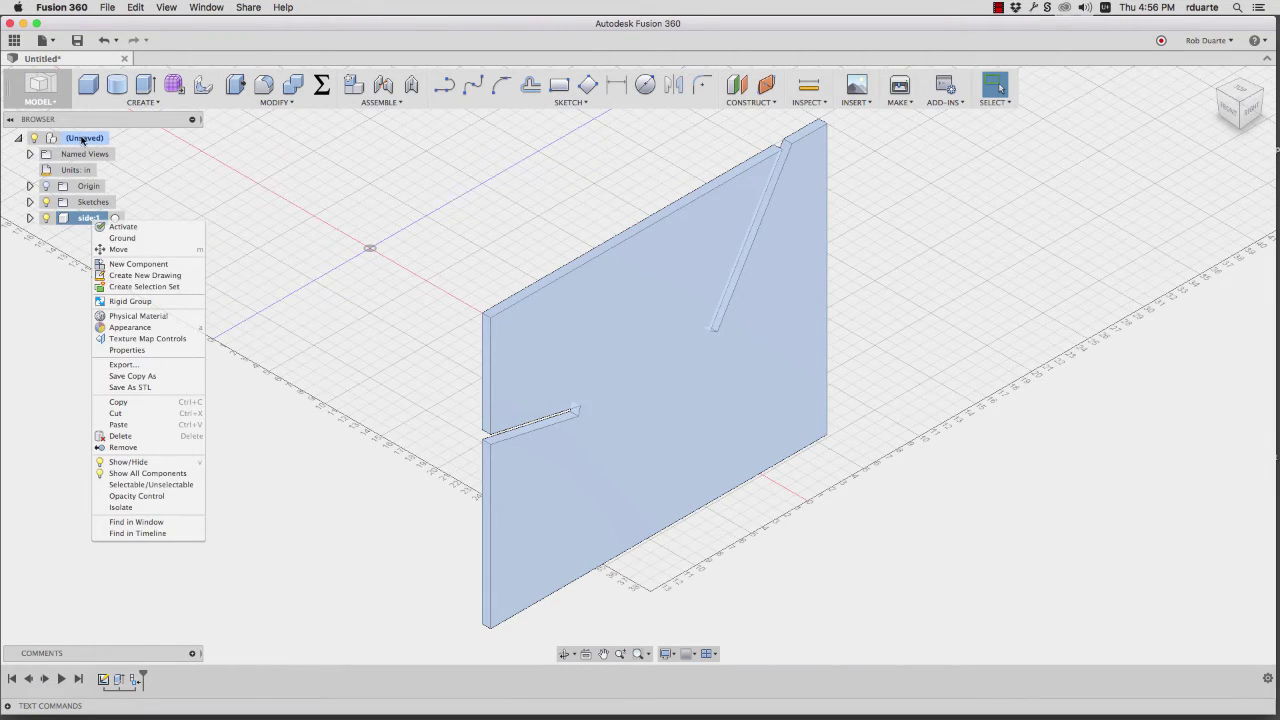
click(82, 140)
right_click(80, 140)
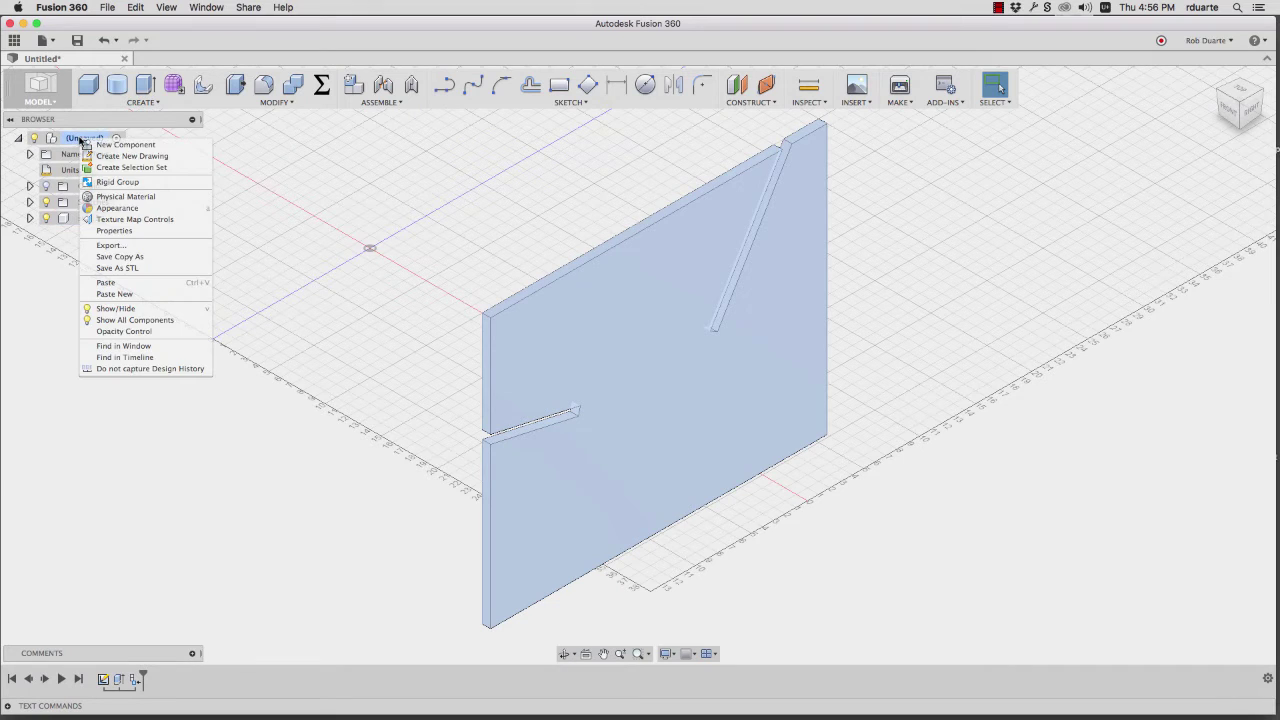
click(117, 283)
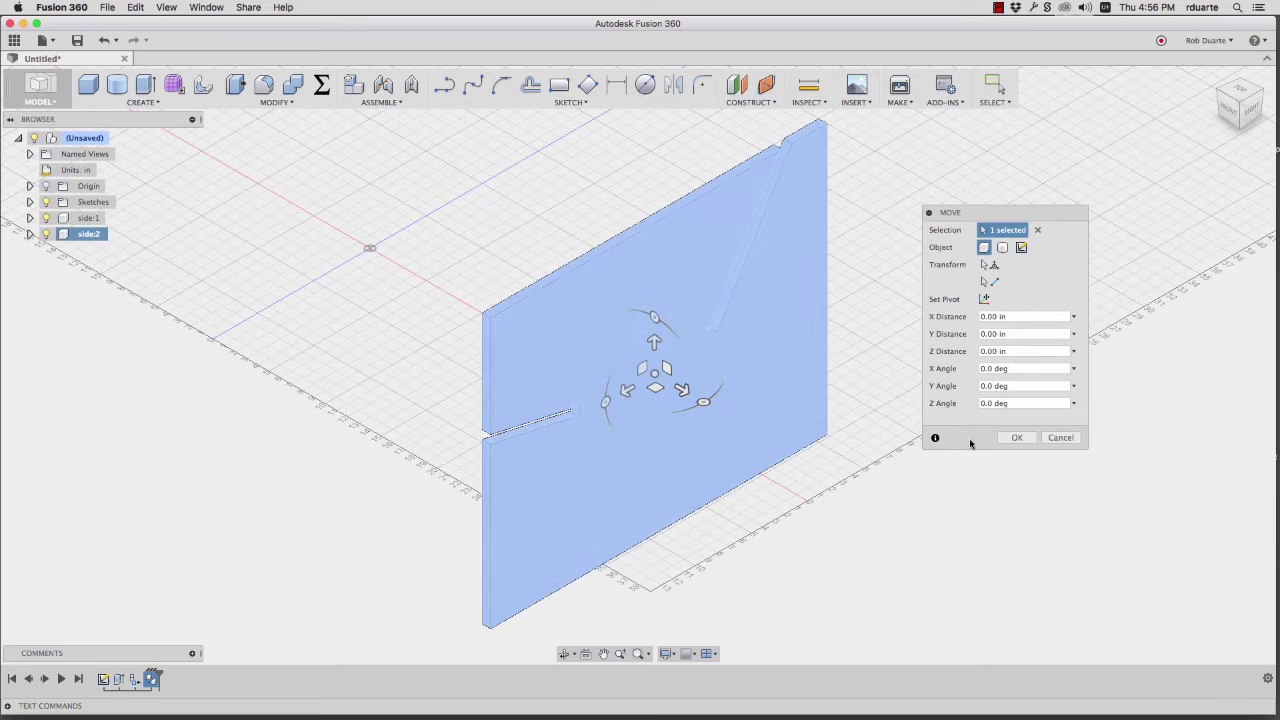
Accept the pasted side:2 copy with no movement, then briefly open and close Modify.
click(1014, 438)
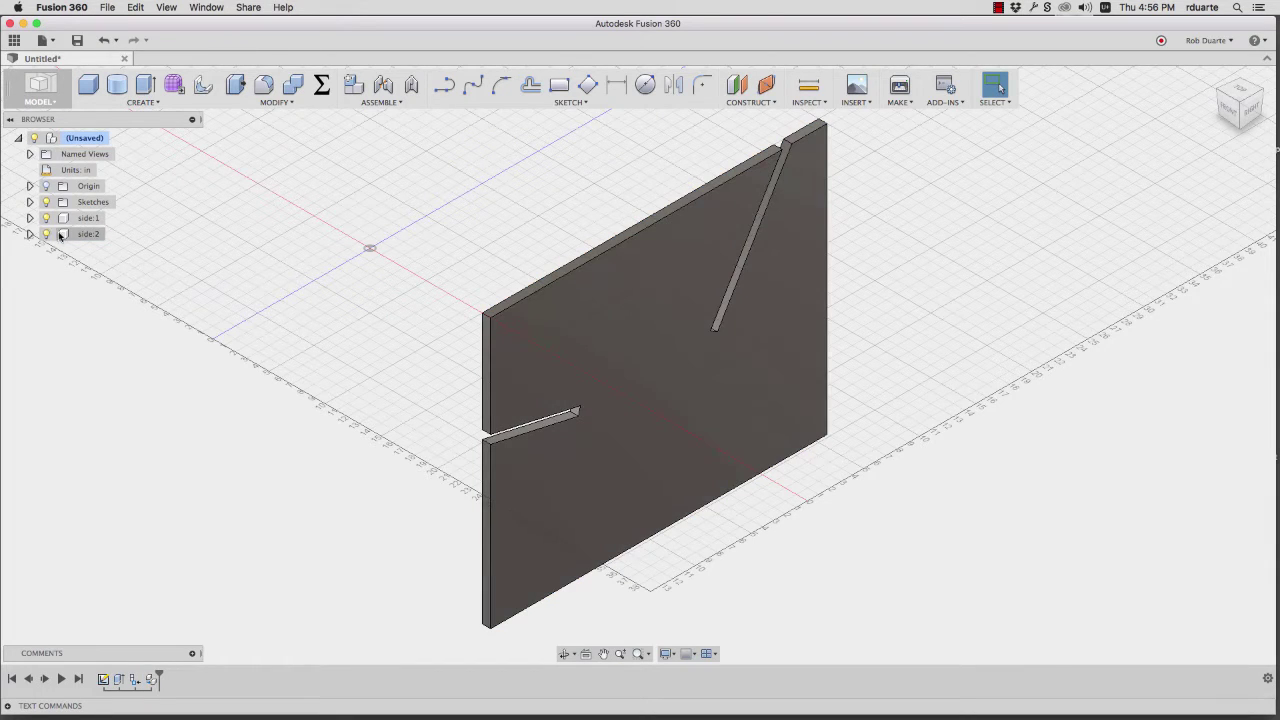
click(244, 87)
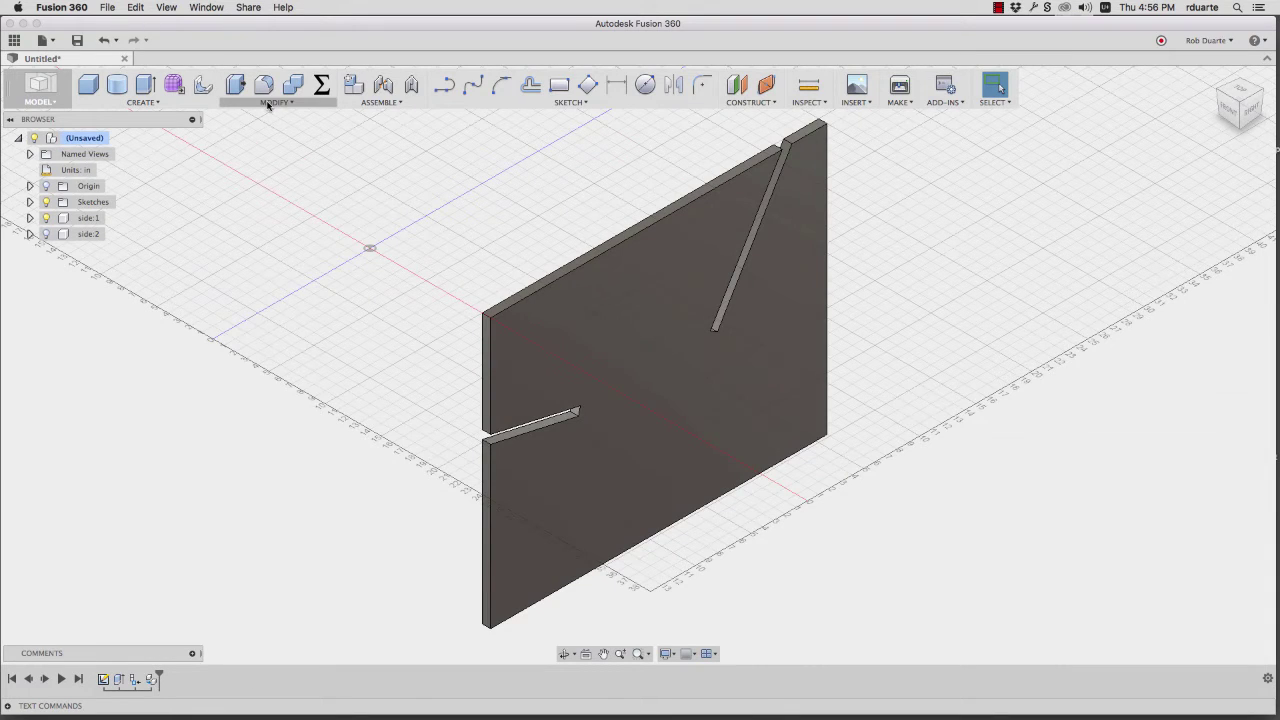
click(268, 103)
click(268, 103)
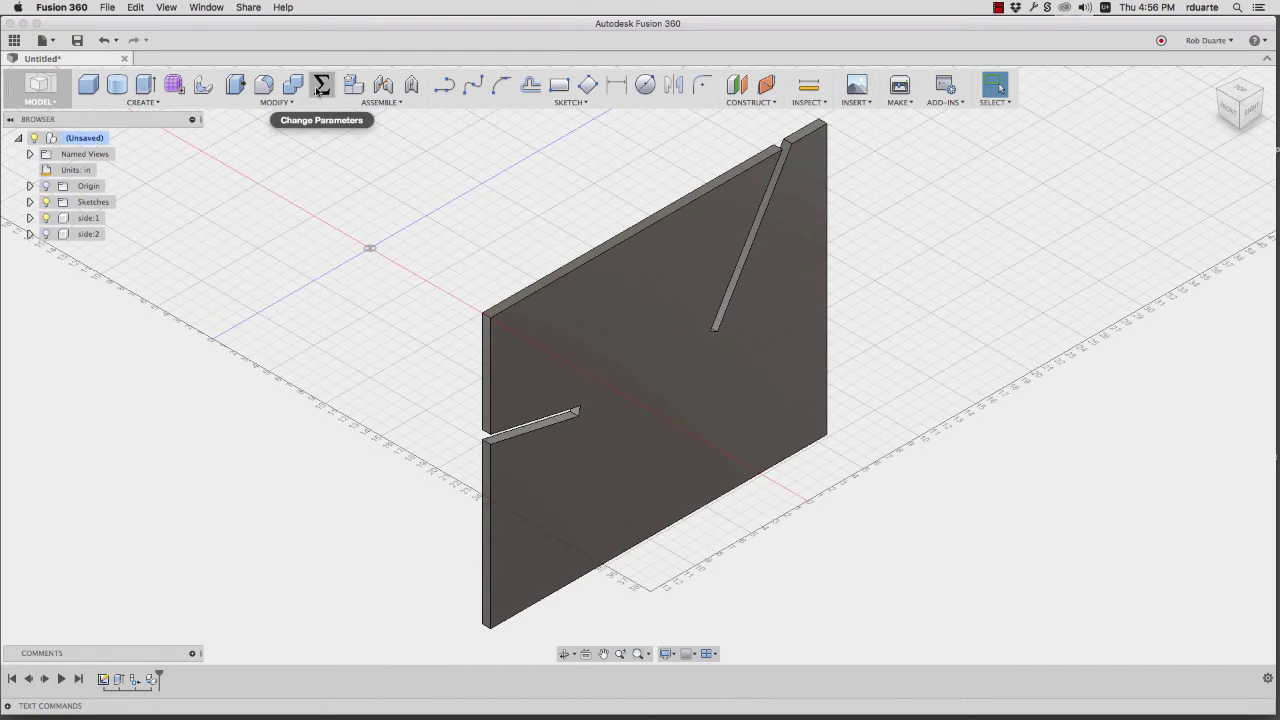
Start a joint and pick matching points on side:1 and side:2, testing the flip.
click(383, 84)
click(668, 381)
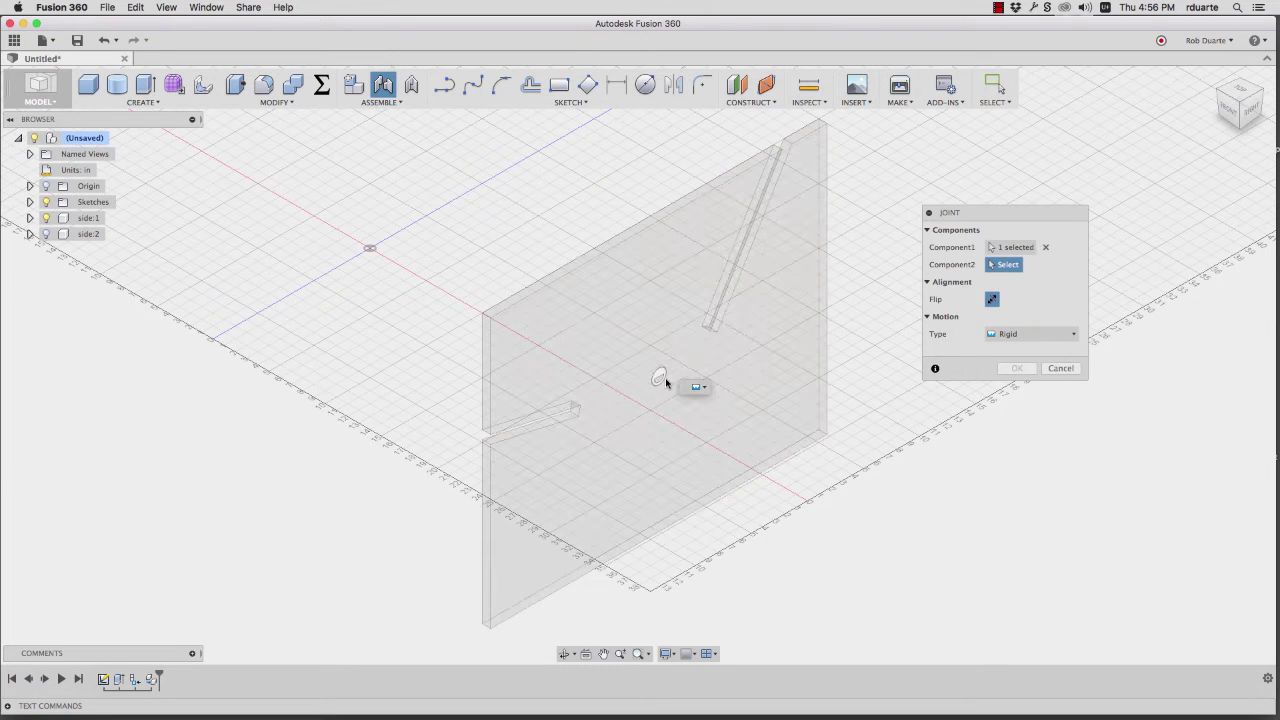
click(46, 234)
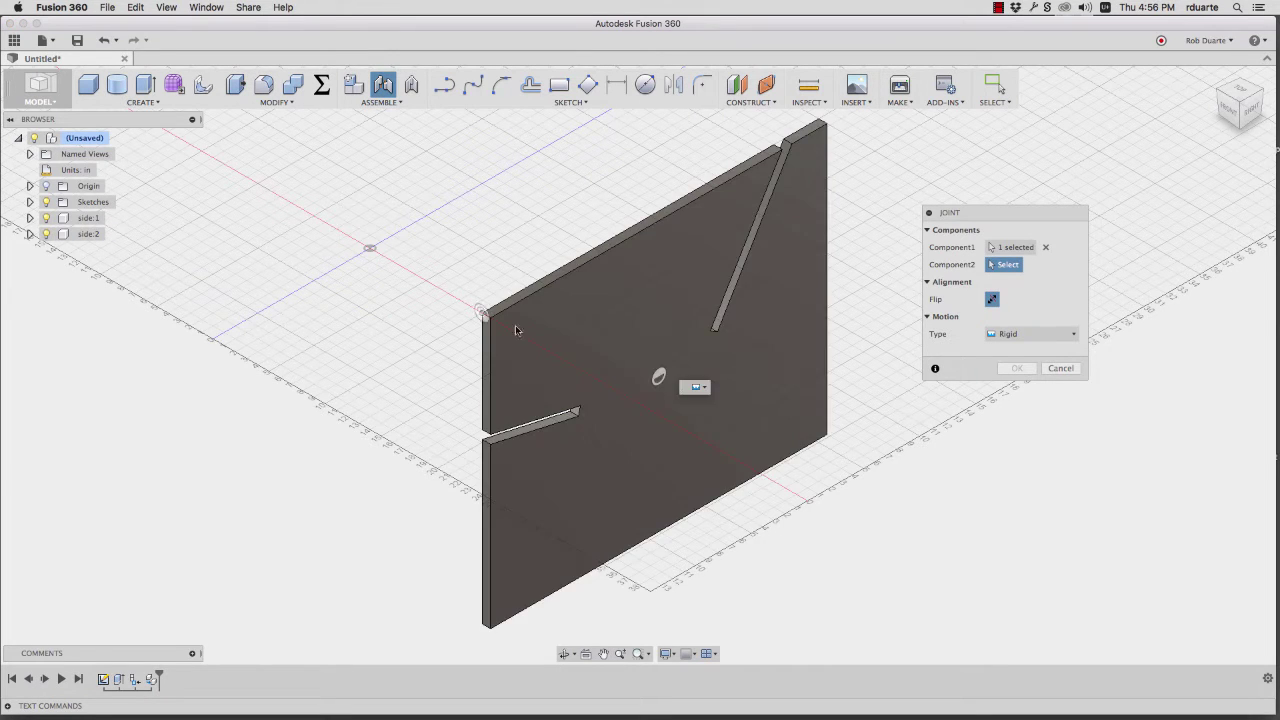
shift+middle_drag(386, 300, 606, 374)
click(630, 375)
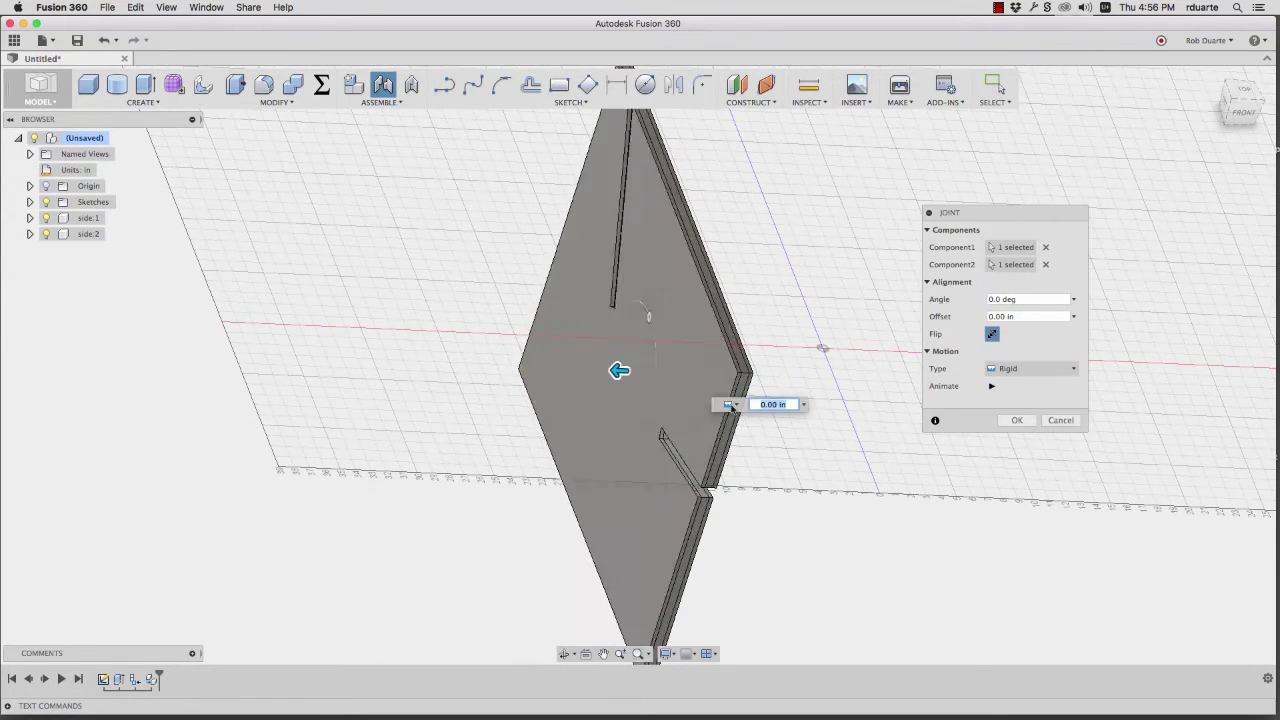
click(995, 336)
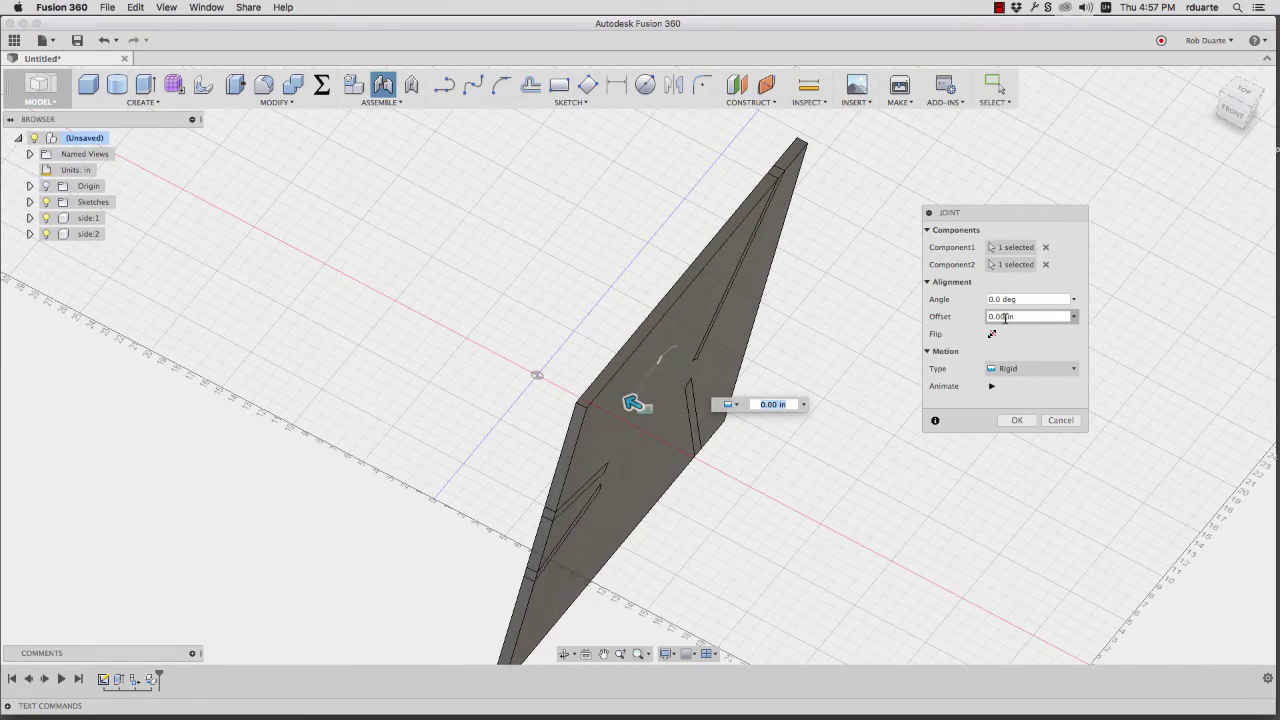
click(992, 334)
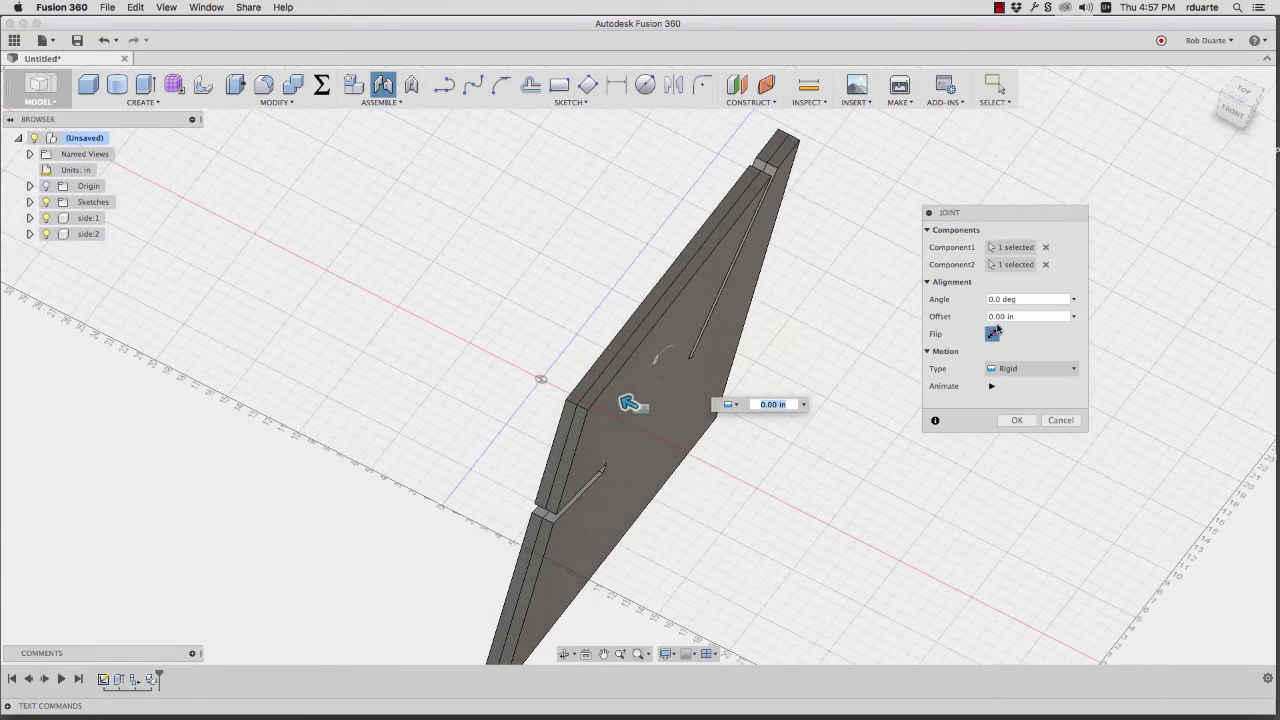
Adjust the joint offset values and confirm the rigid joint spacing the panels by width.
double_click(1007, 316)
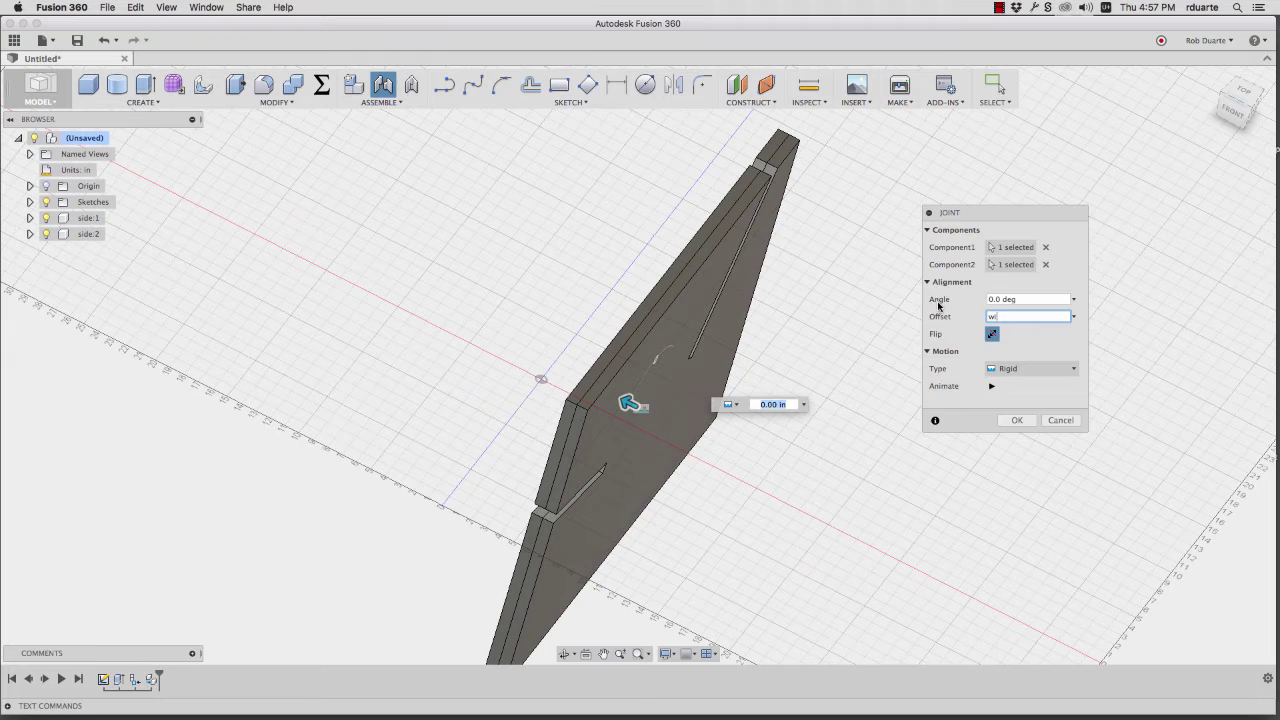
key(Return)
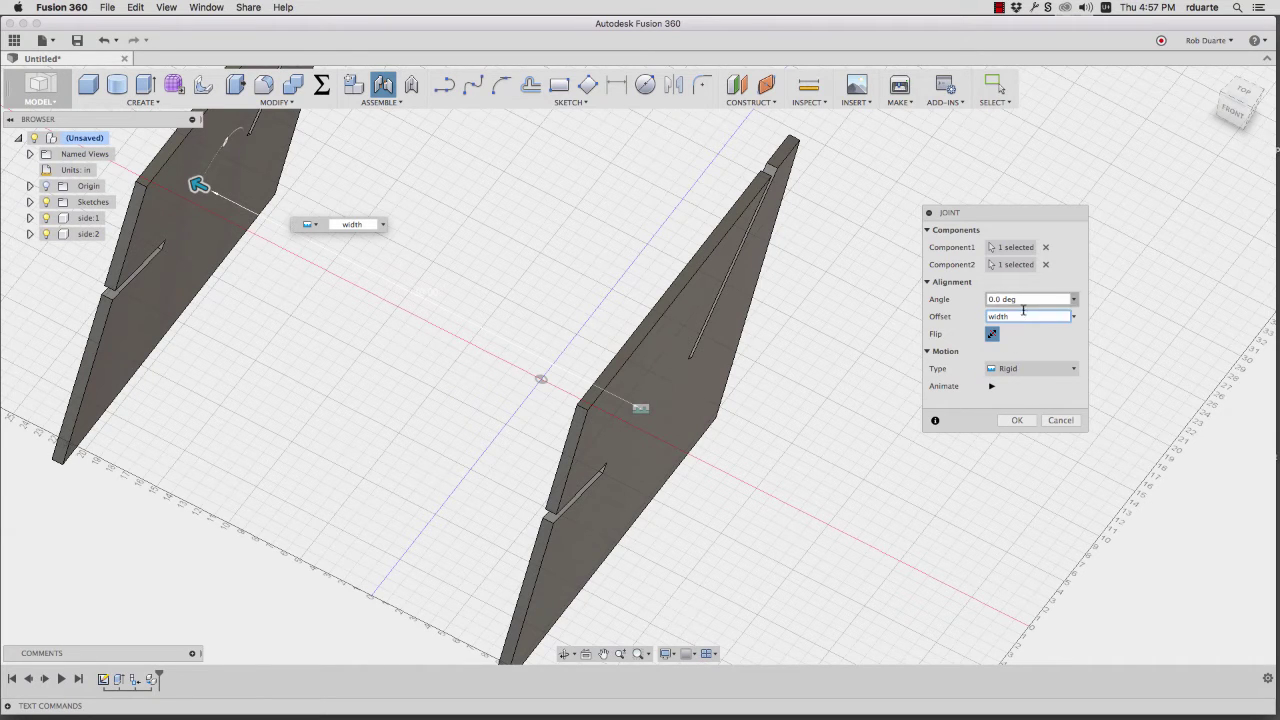
key(super+a)
text(0)
key(Tab)
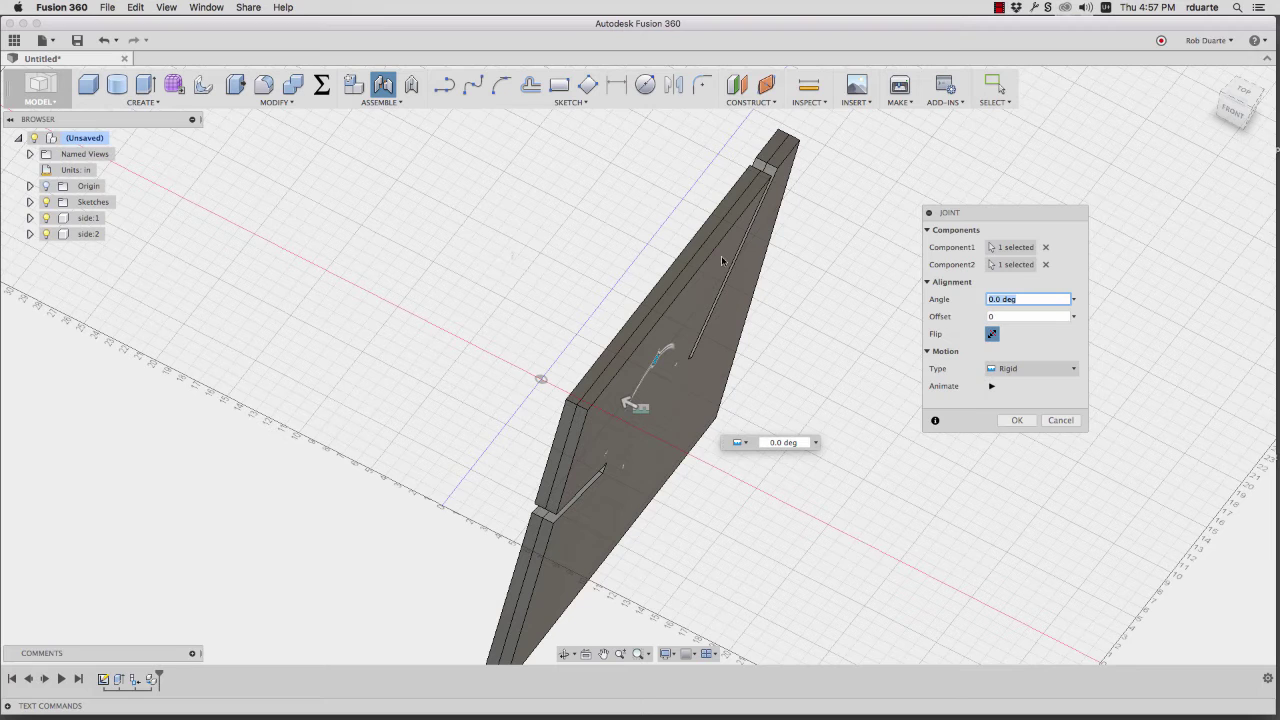
key(Tab)
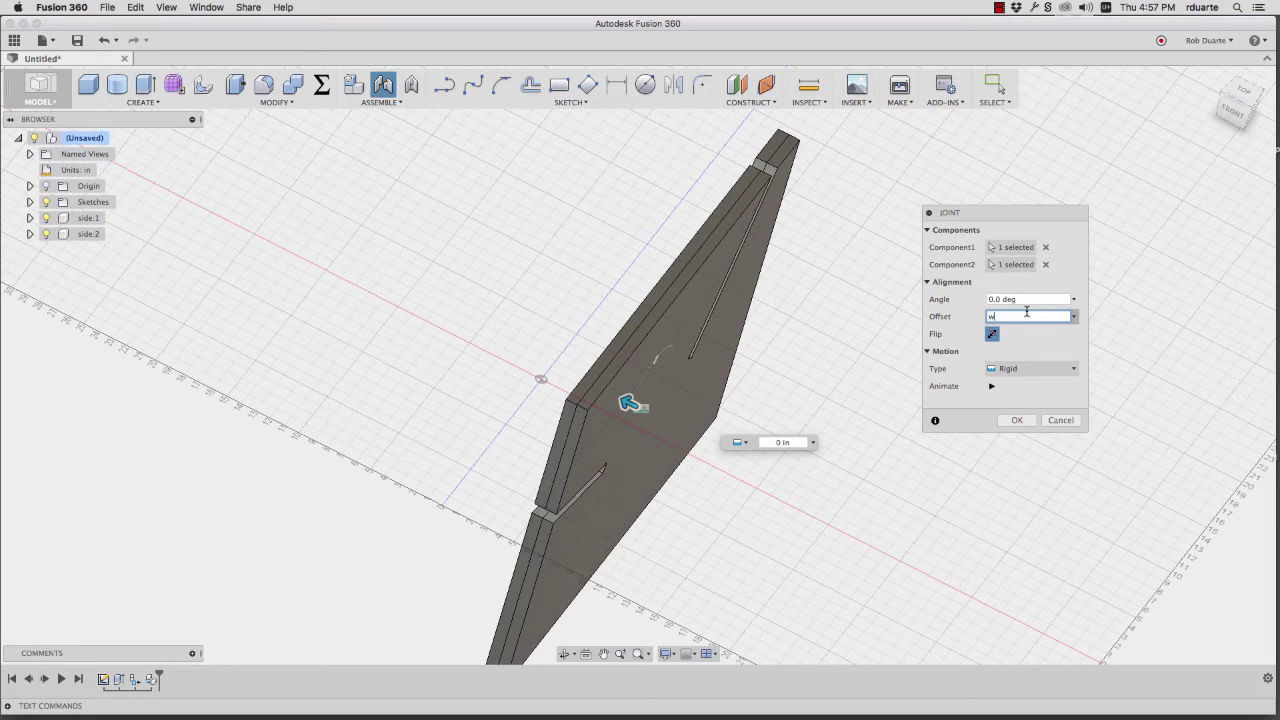
click(1016, 420)
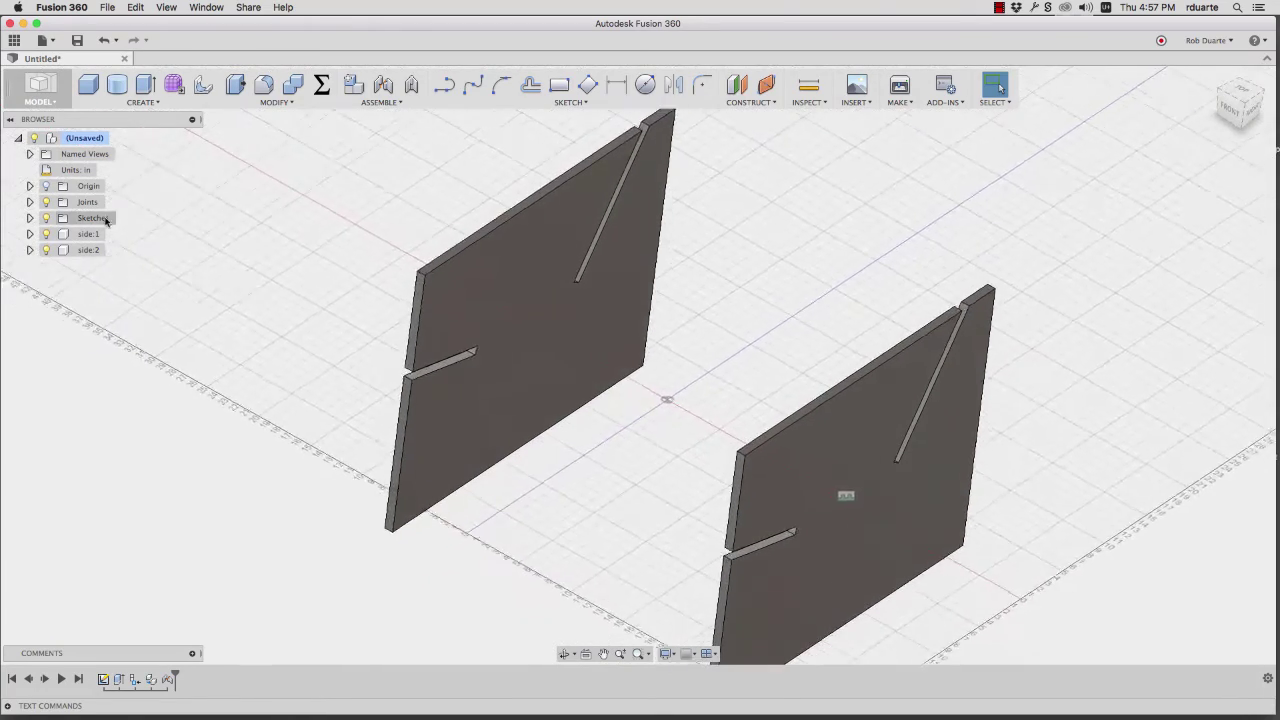
Hide side:1 and side:2, show Sketch1 in the browser, and zoom out.
click(45, 234)
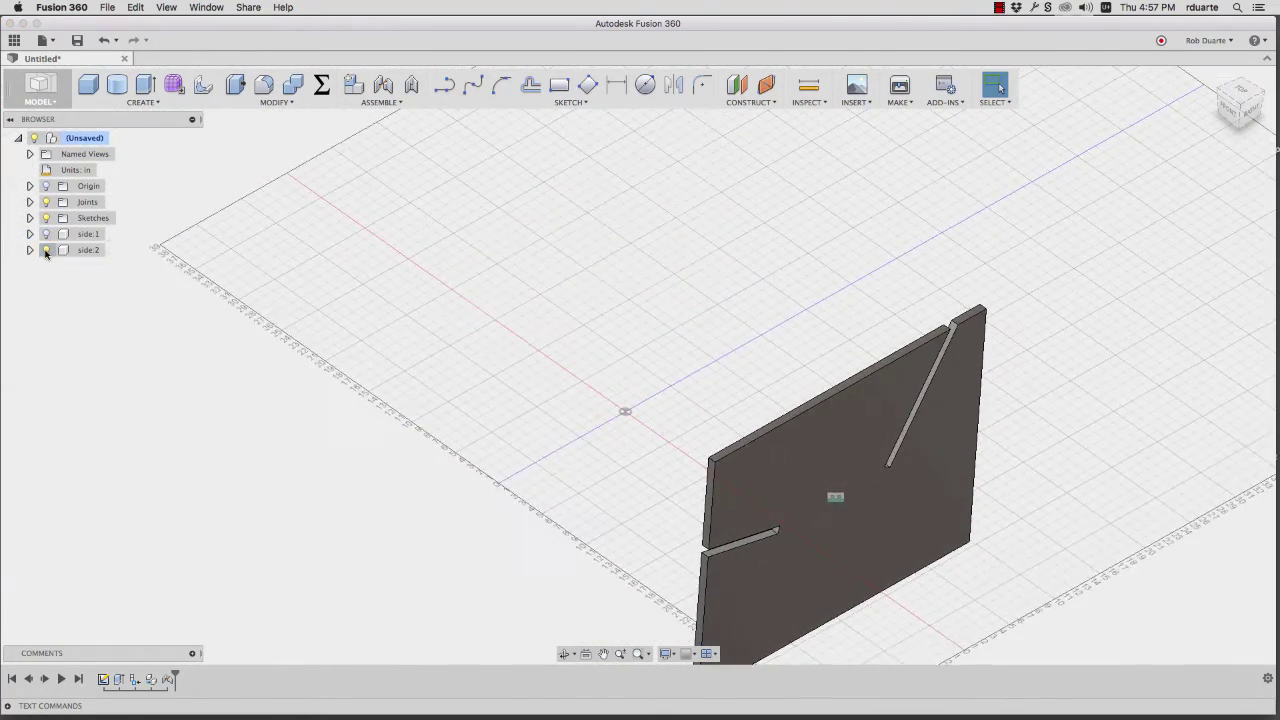
click(45, 250)
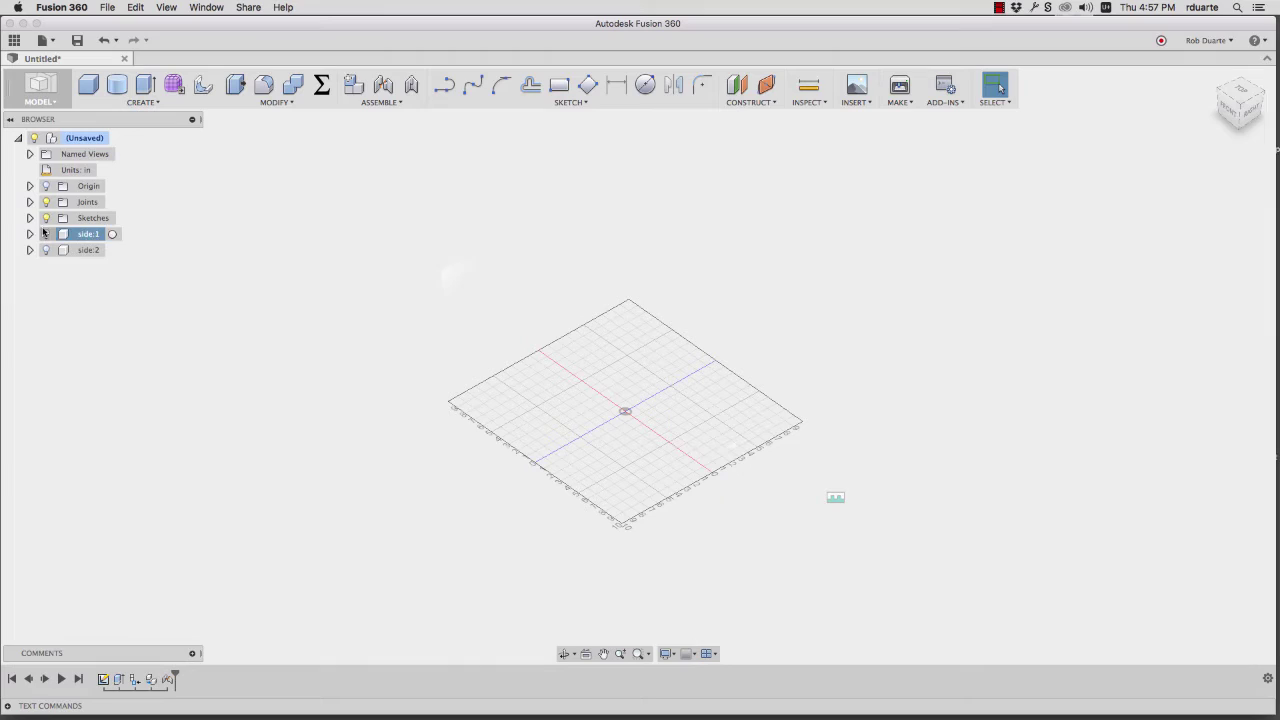
click(30, 218)
click(58, 234)
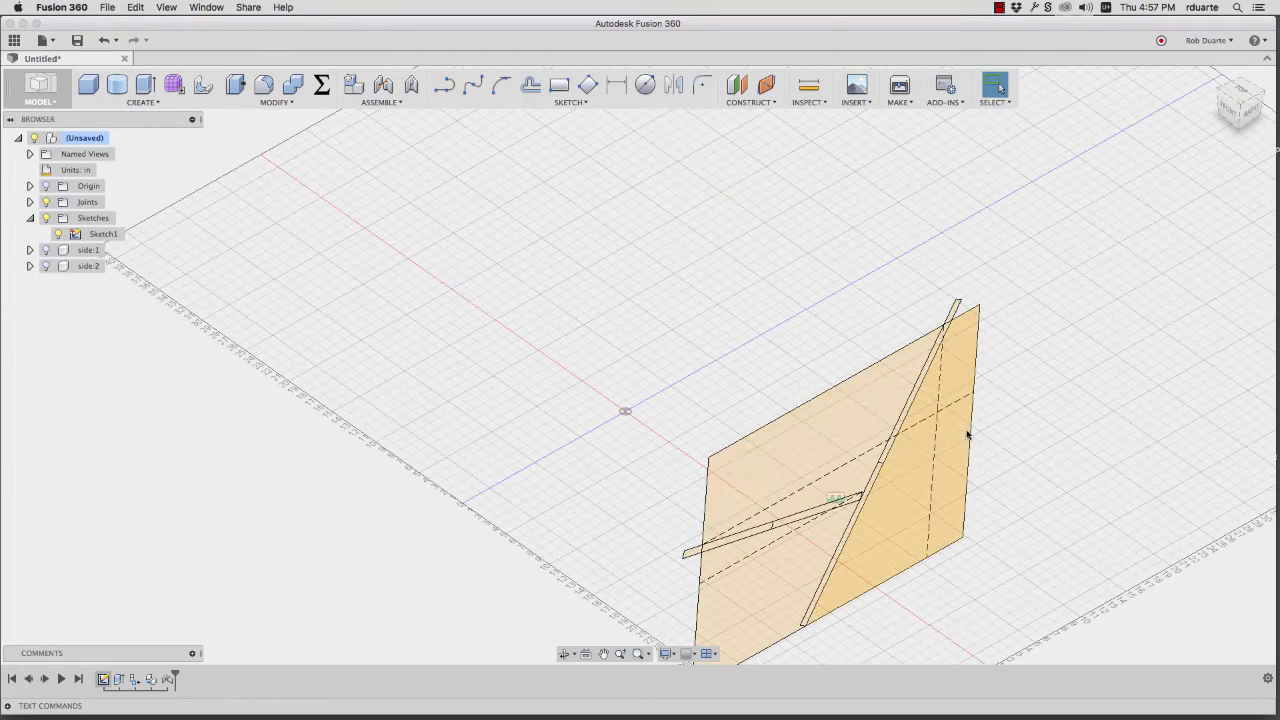
scroll(904, 418, down, 2)
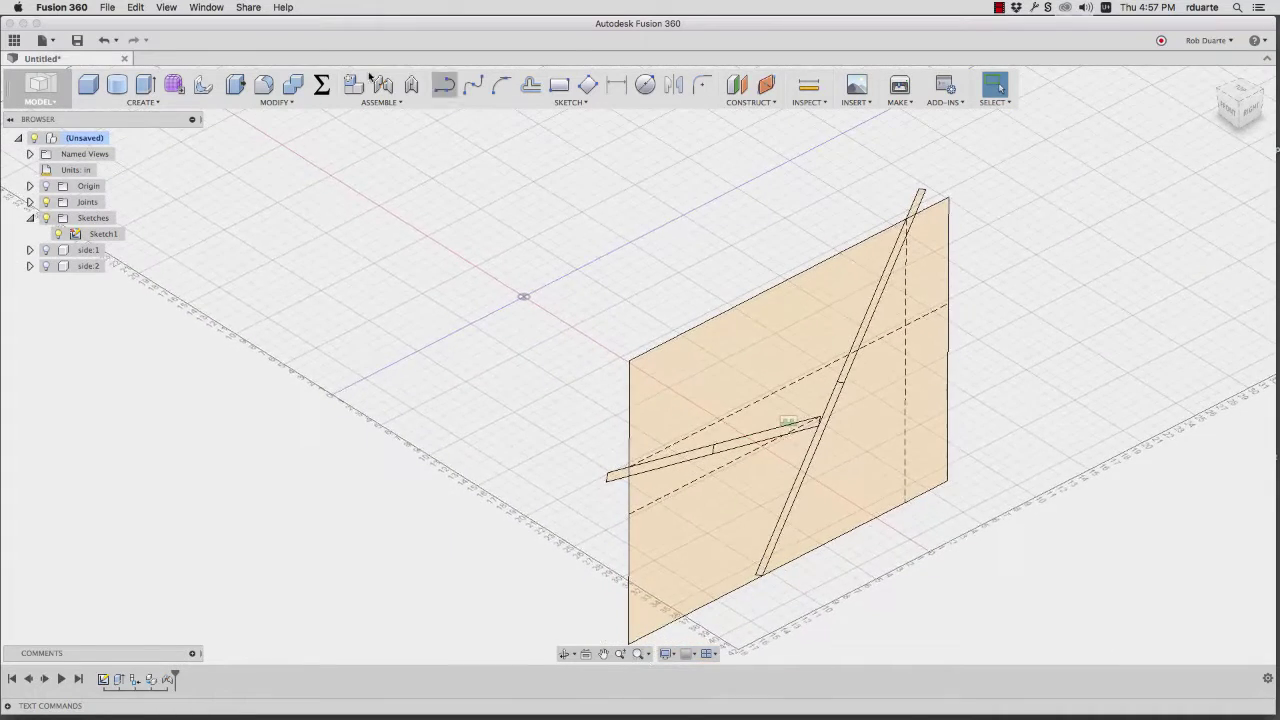
Select the three slat profiles in Sketch1 and start extruding them.
click(235, 84)
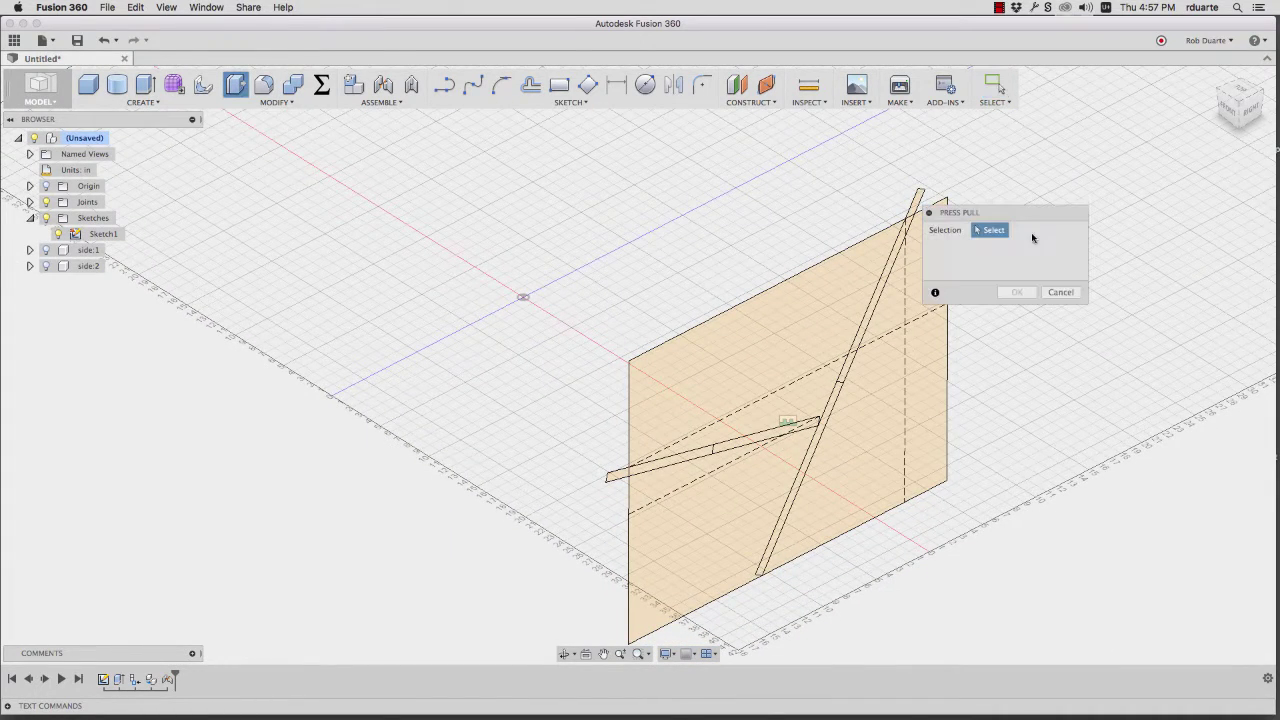
click(916, 205)
click(872, 300)
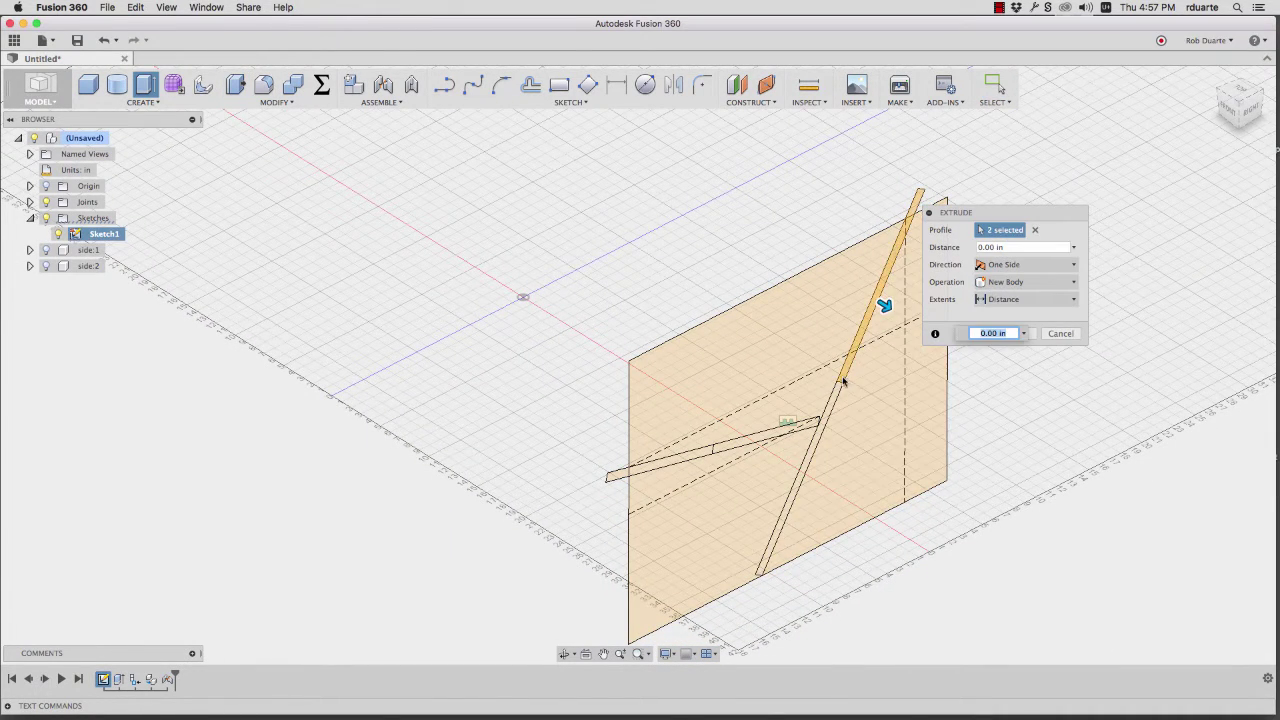
click(898, 400)
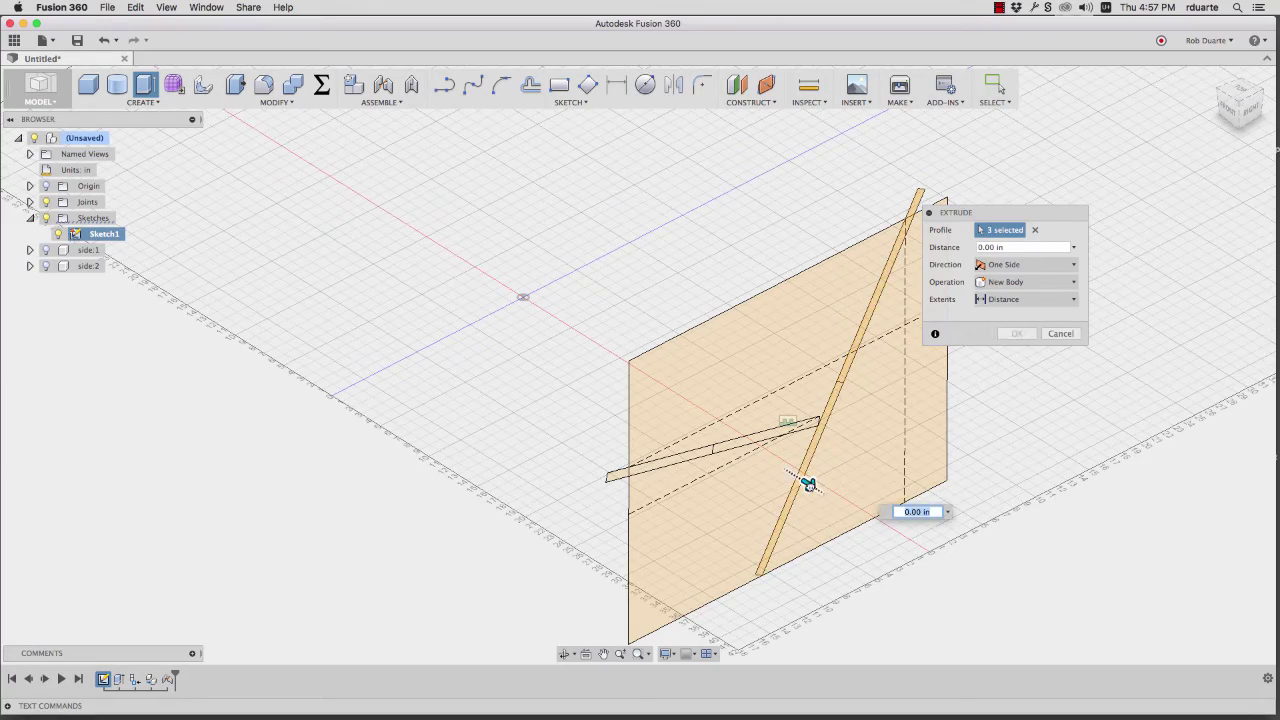
drag(808, 484, 538, 315)
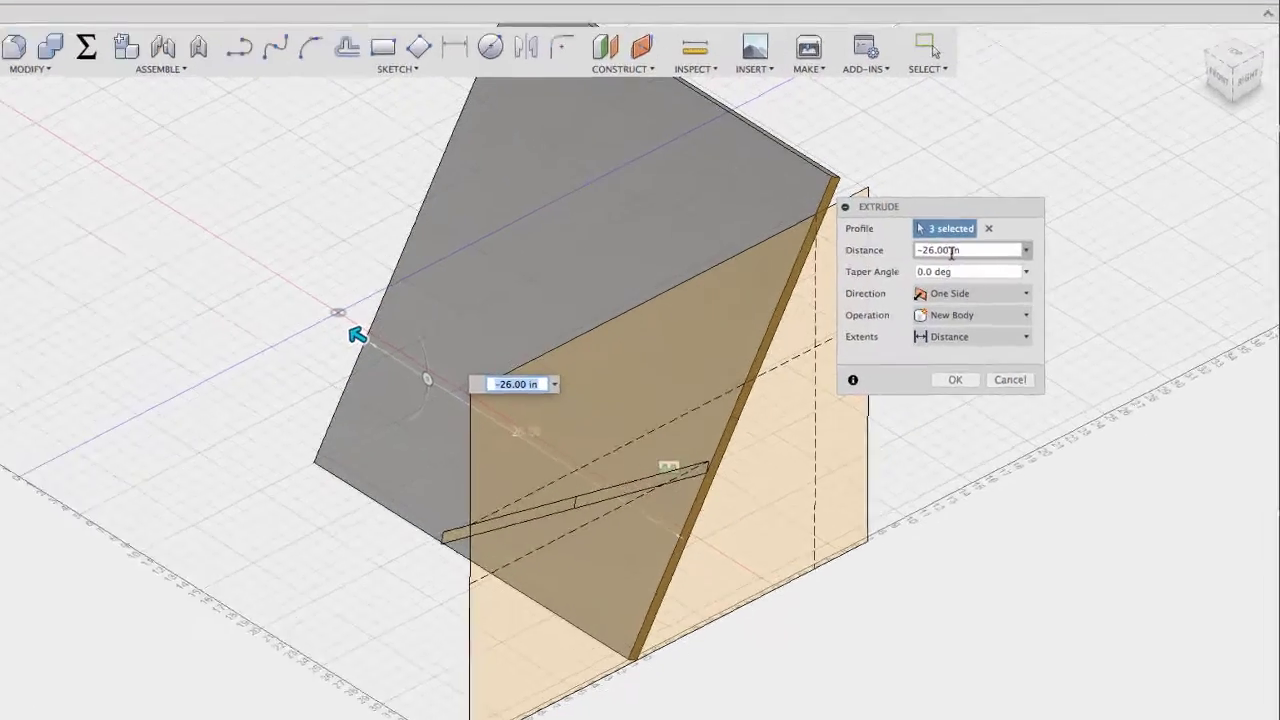
Set the distance to -(width + (thickness*2) + 4) as a New Component and confirm.
click(990, 247)
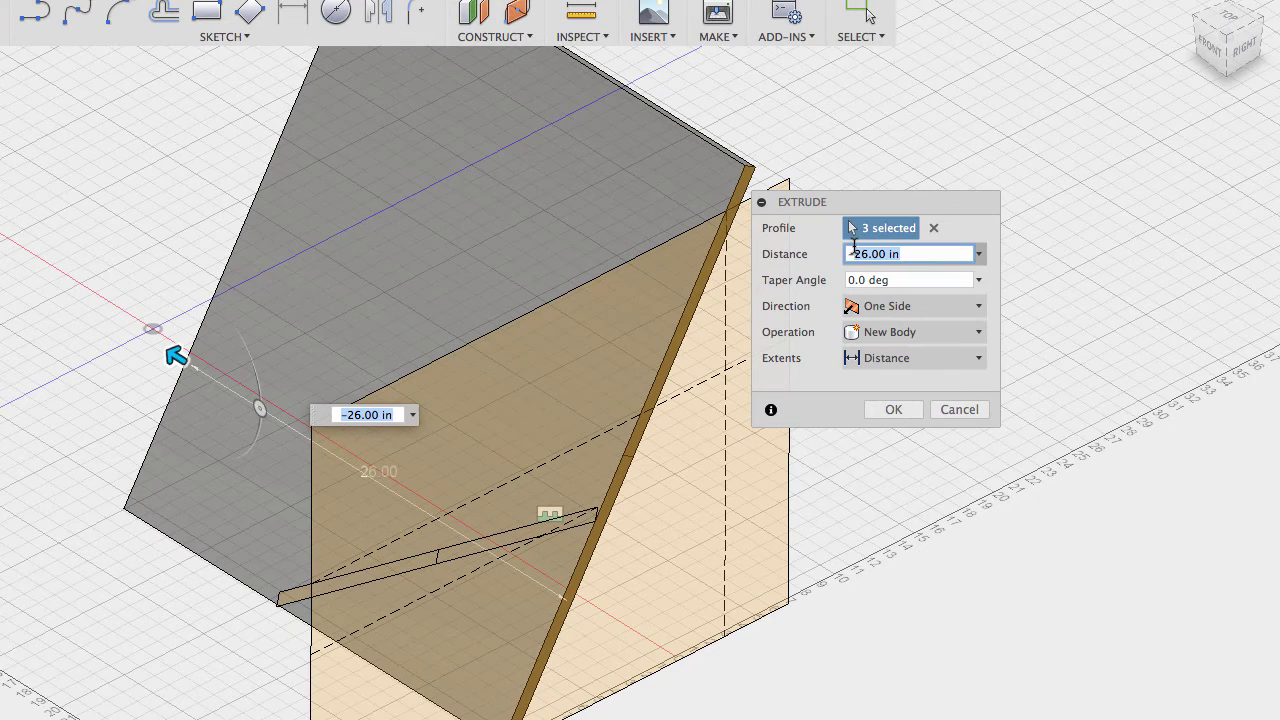
text(-()
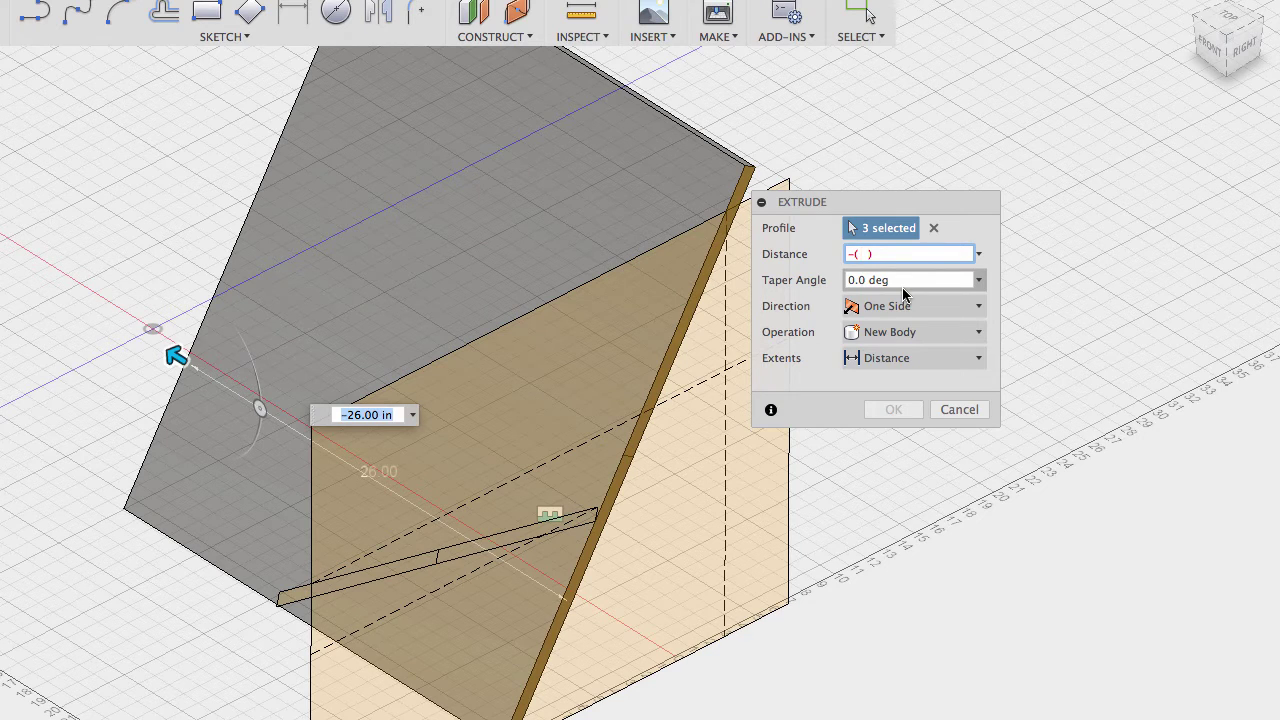
text(width)
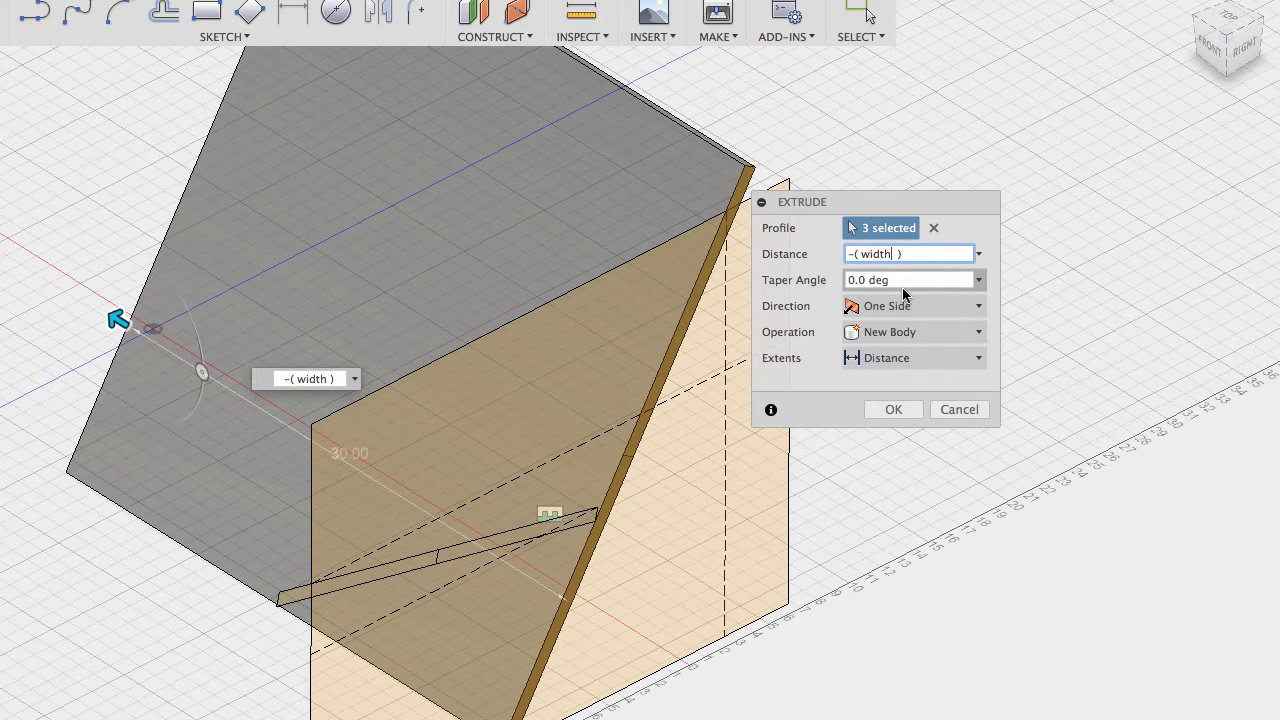
text(+ (thickness*2) +)
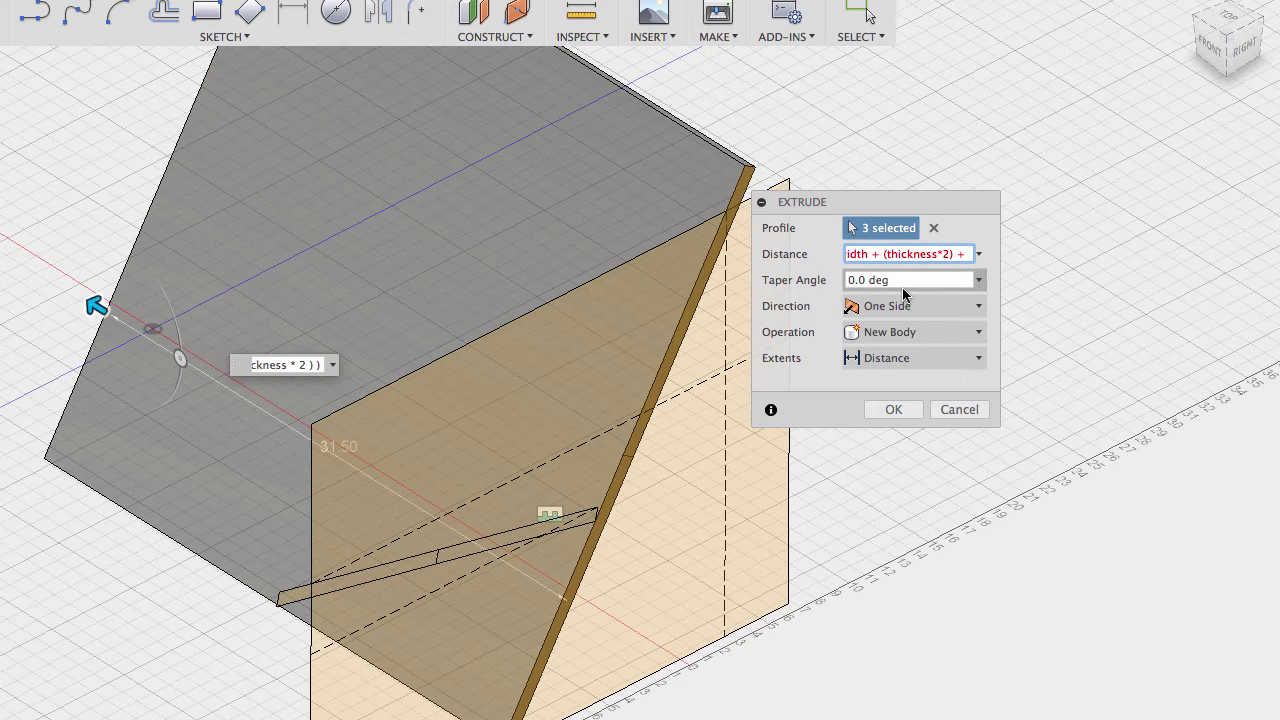
text(2) + )
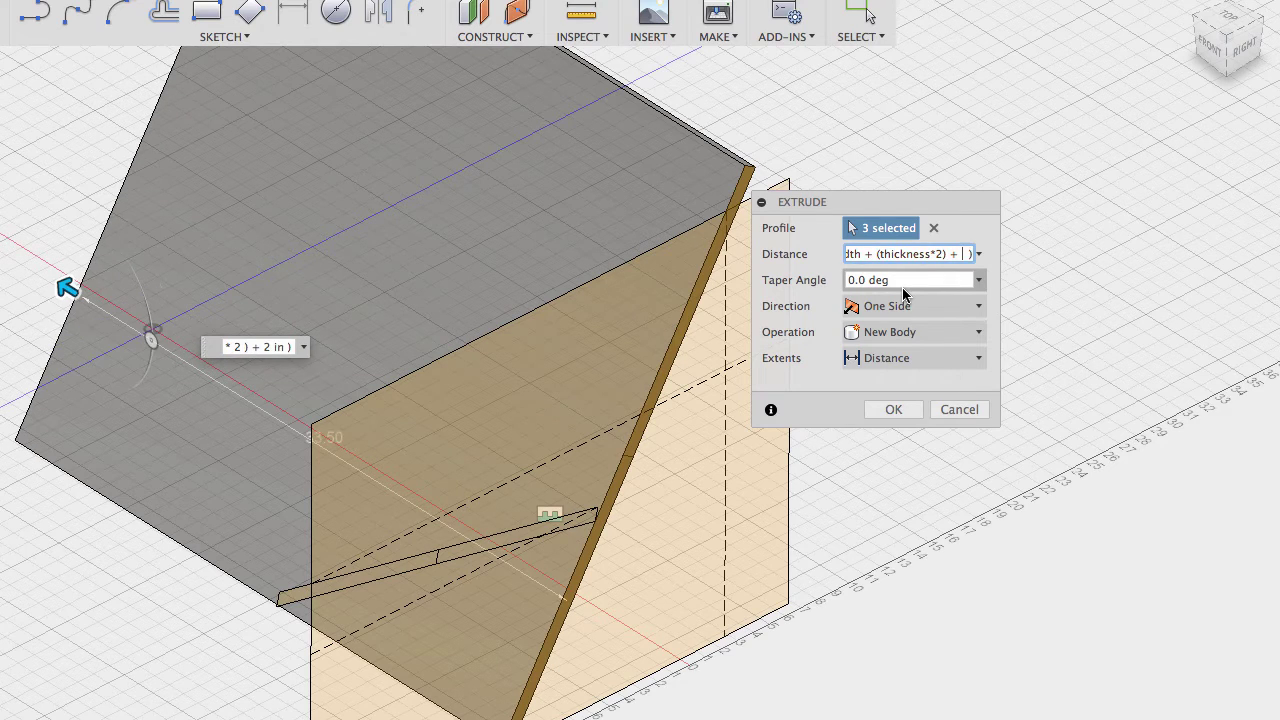
text(4))
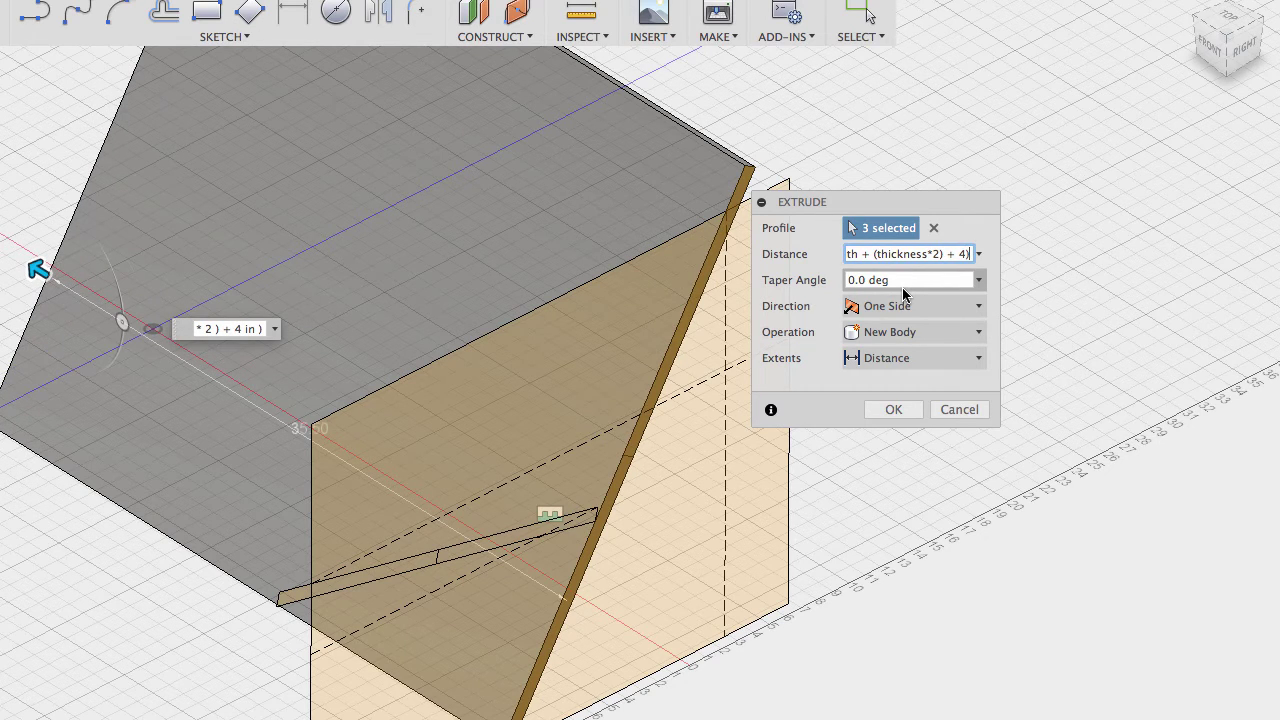
key(BackSpace)
key(BackSpace)
key(Tab)
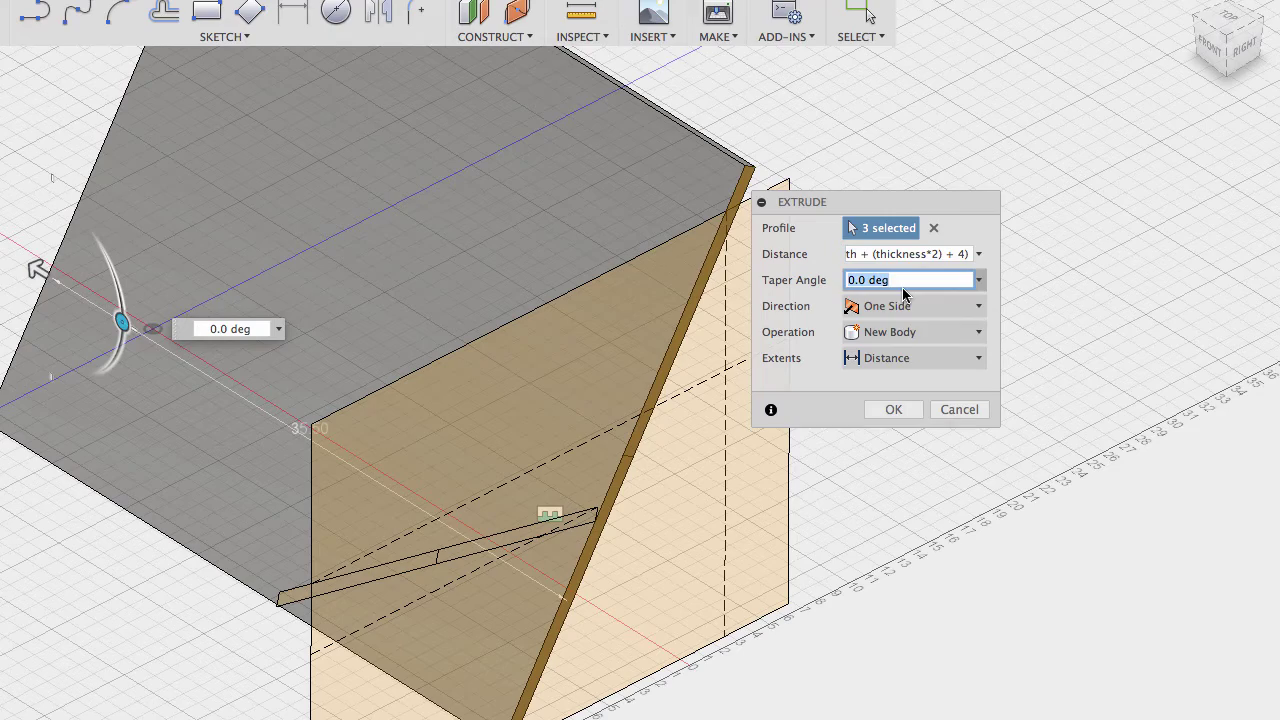
click(930, 332)
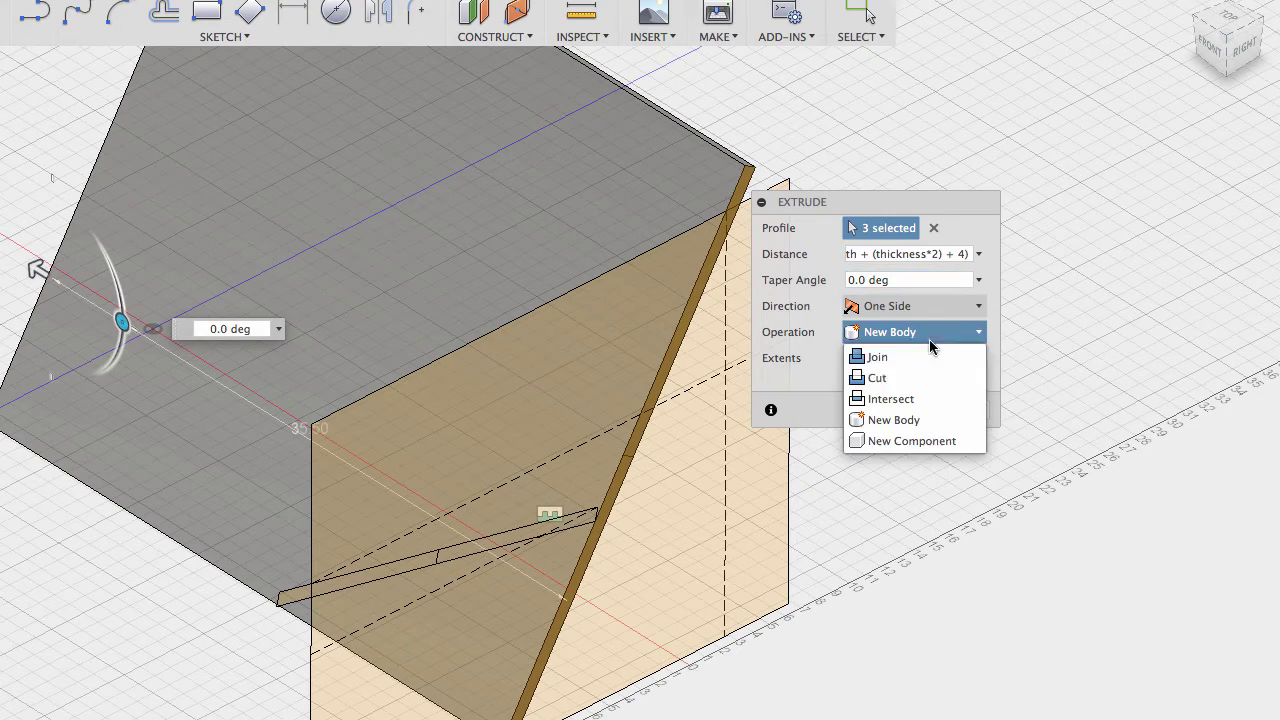
click(930, 438)
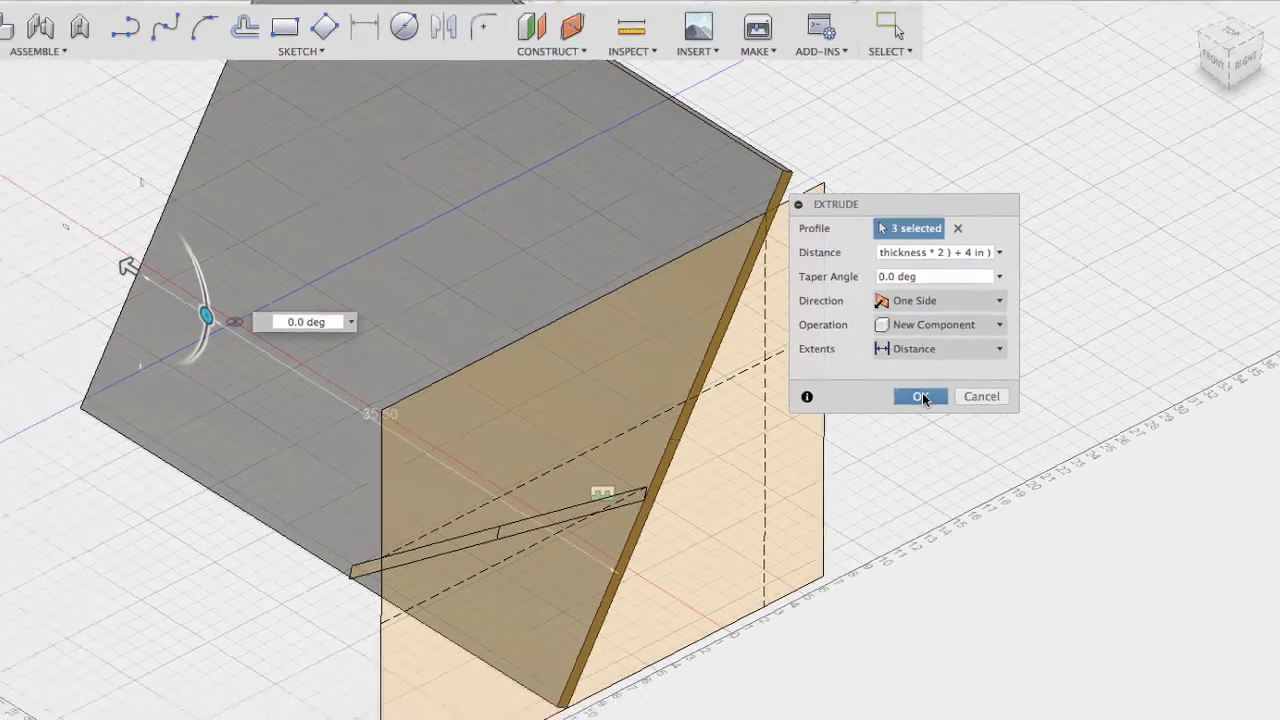
click(893, 410)
click(47, 250)
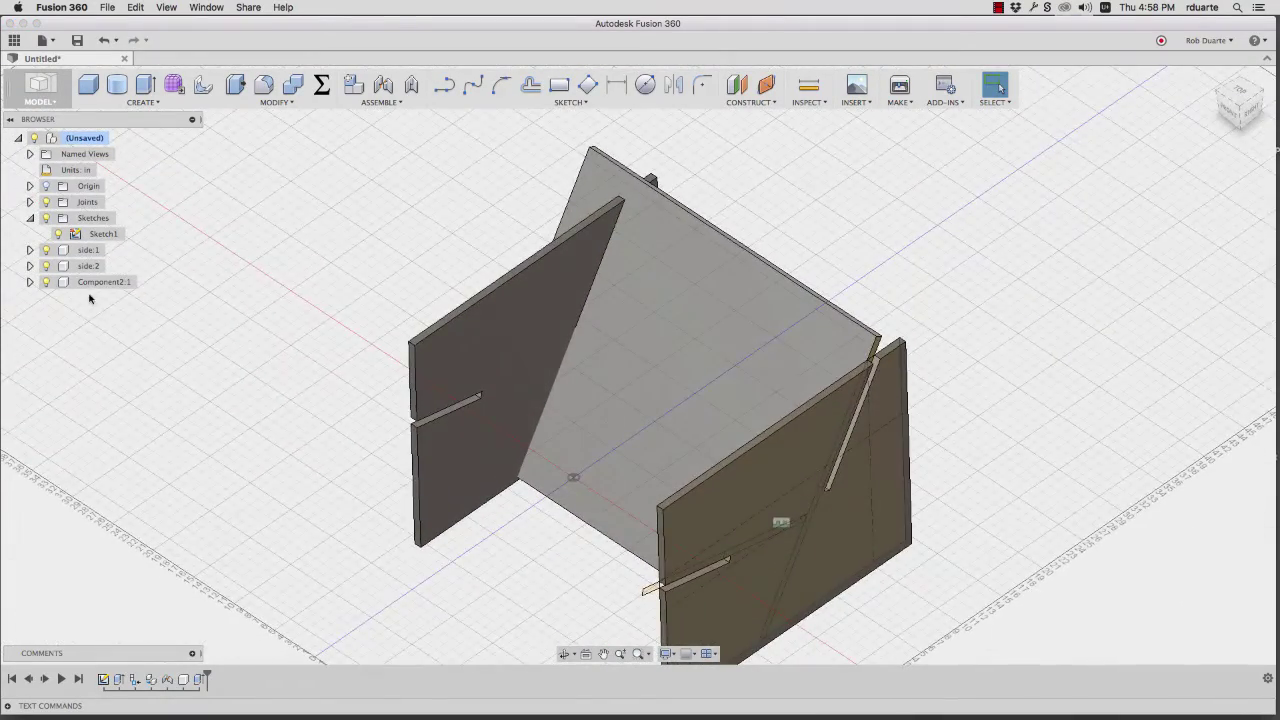
Rename Component2 to 'back' in the browser.
click(94, 282)
click(97, 283)
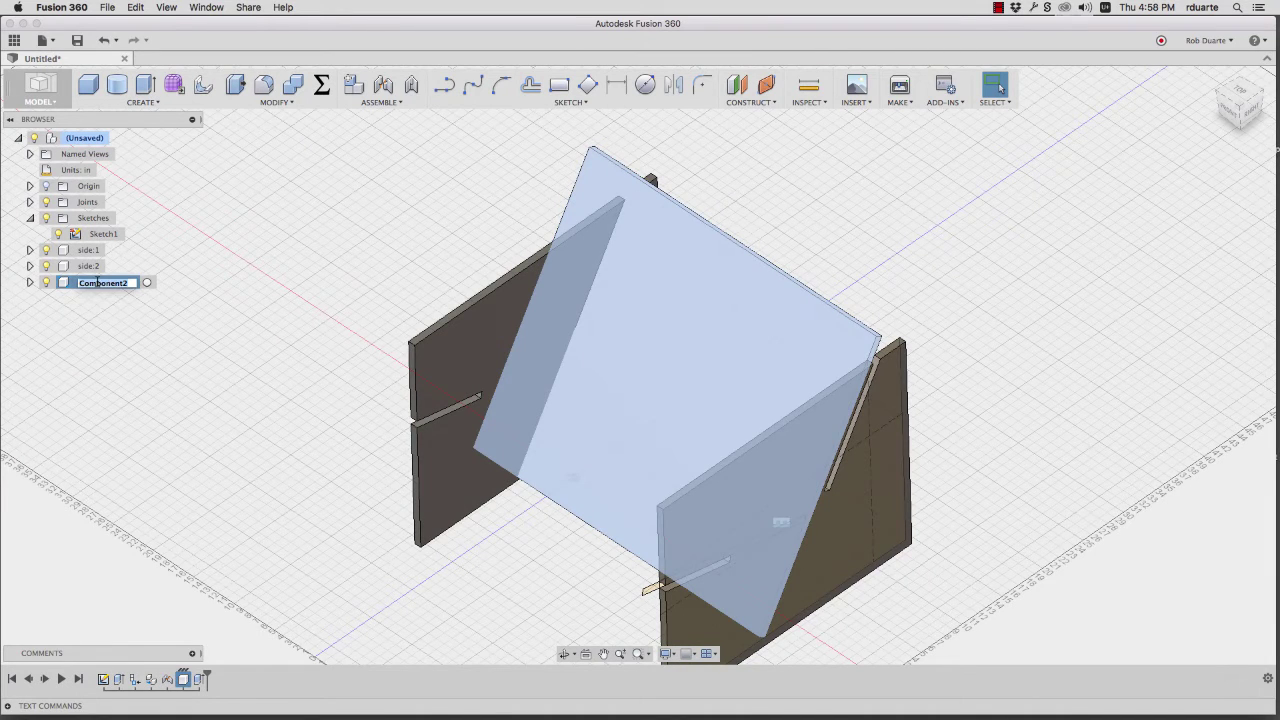
text(back)
key(Return)
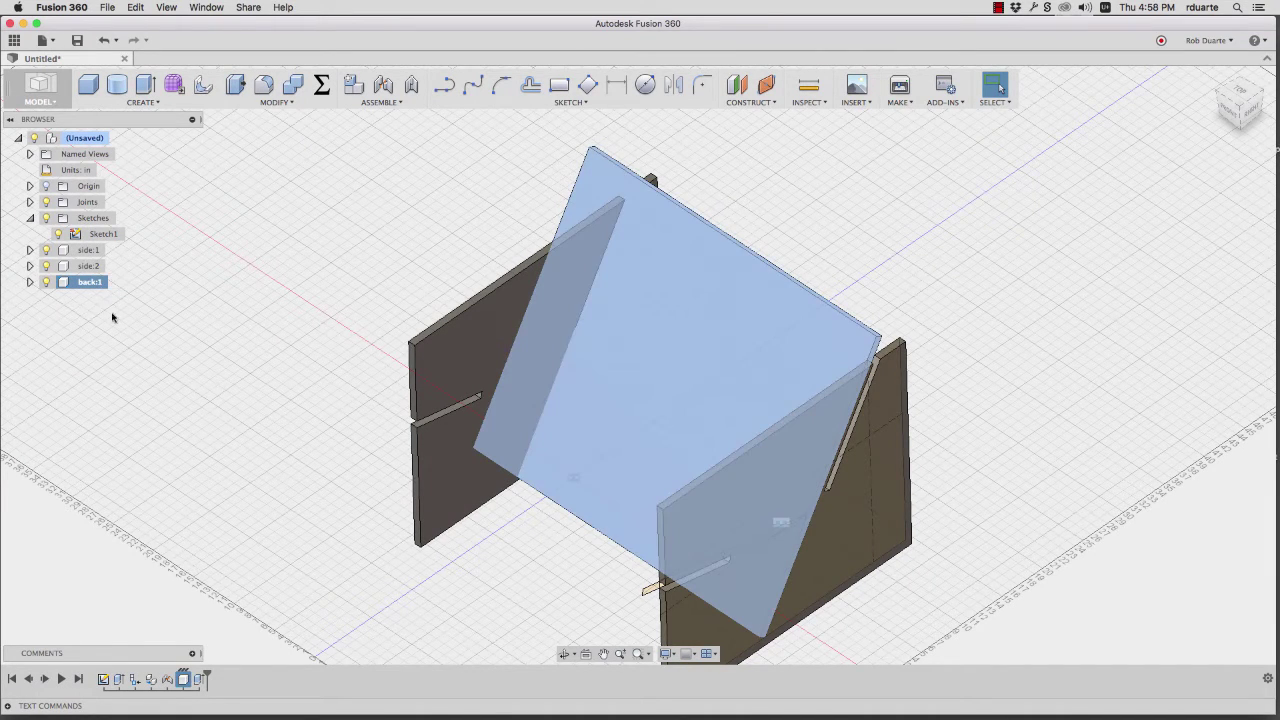
Move the back component 2 + thickness along X and check it from the Front view.
right_click(90, 282)
click(112, 303)
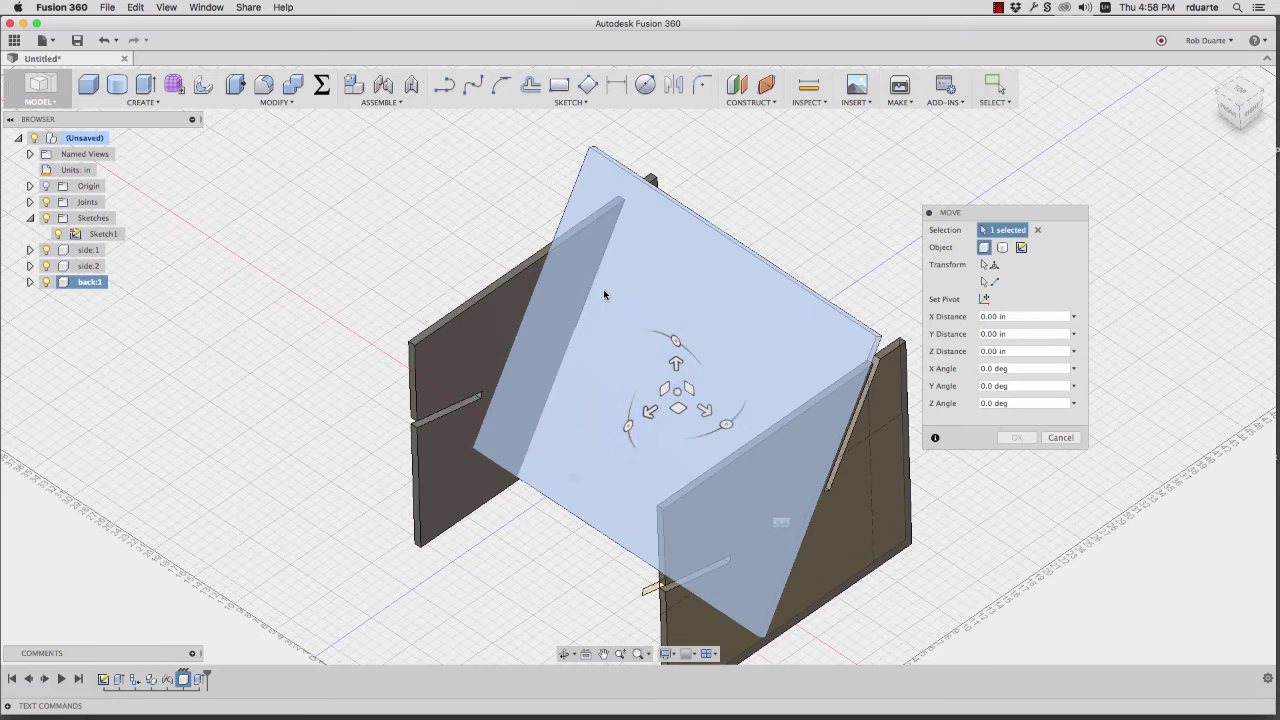
click(706, 410)
drag(706, 410, 718, 416)
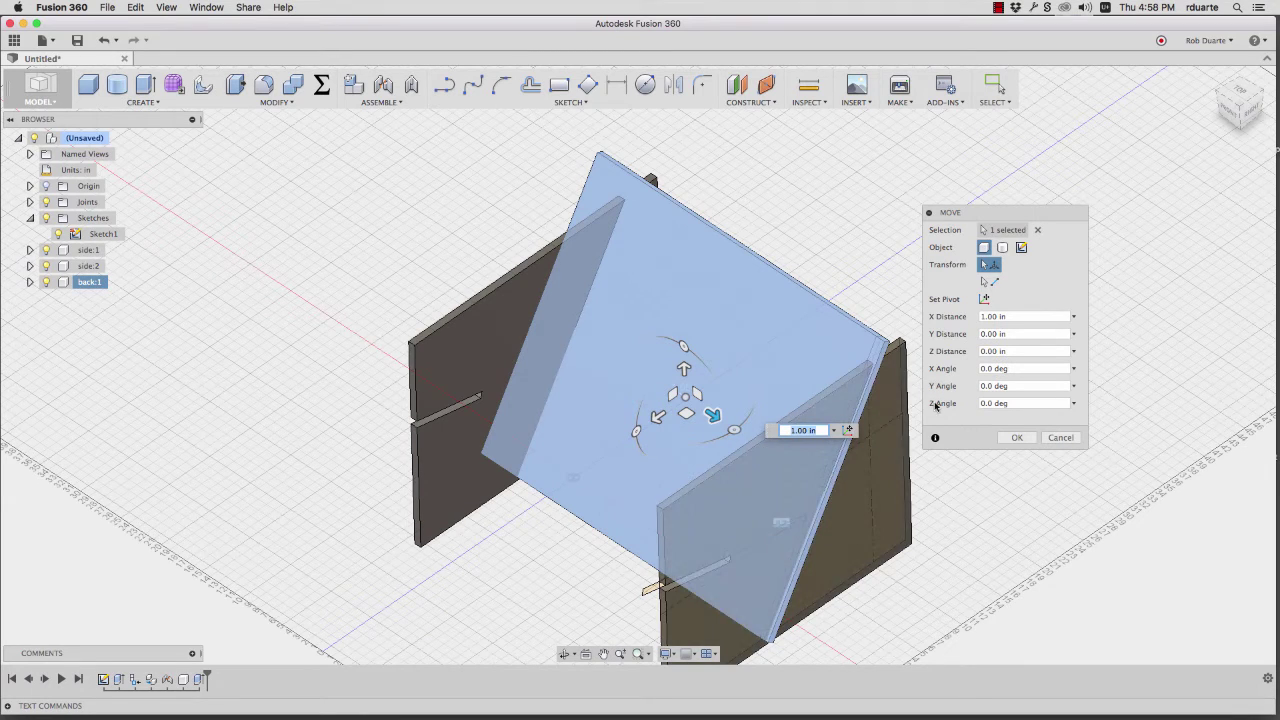
click(1010, 316)
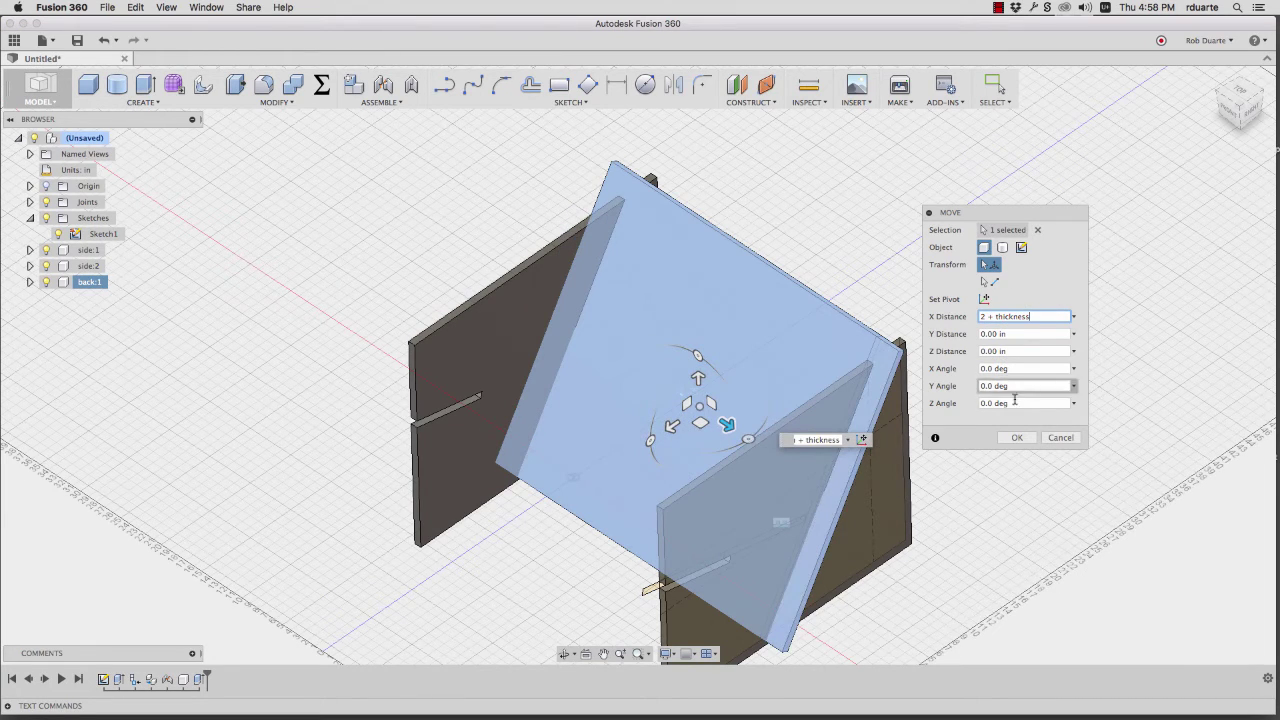
click(1017, 437)
click(1232, 114)
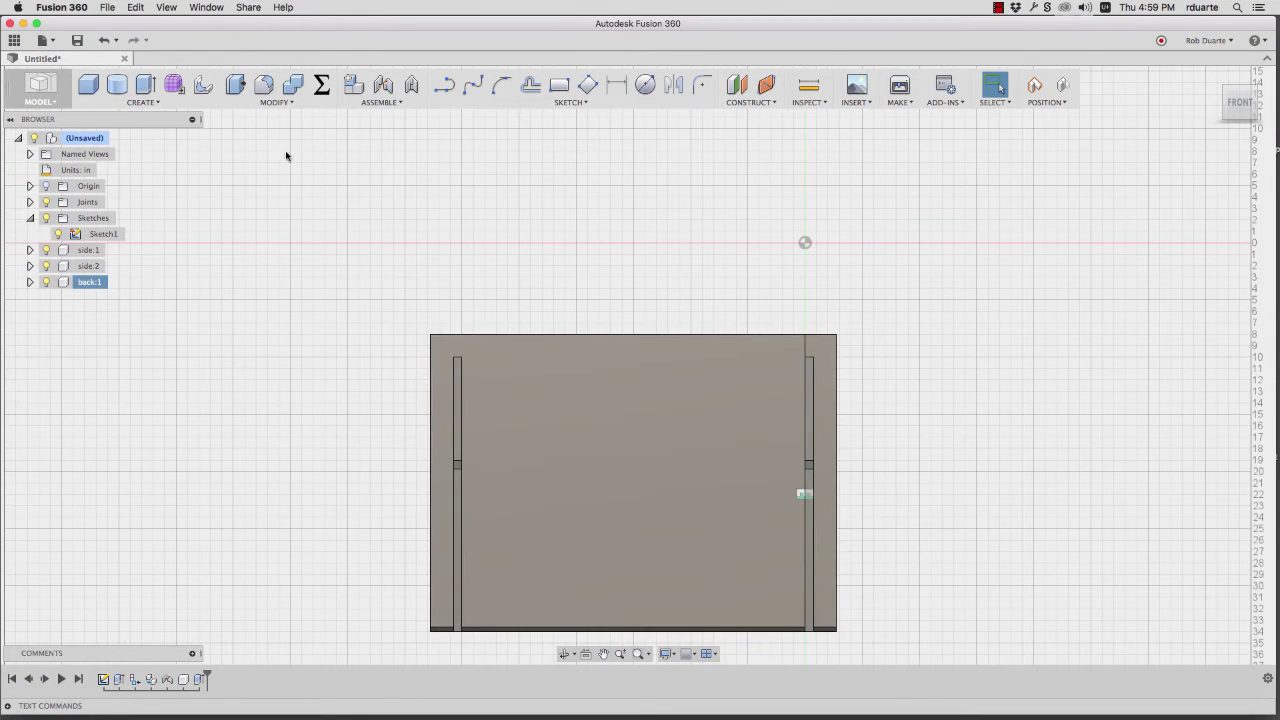
key(F5)
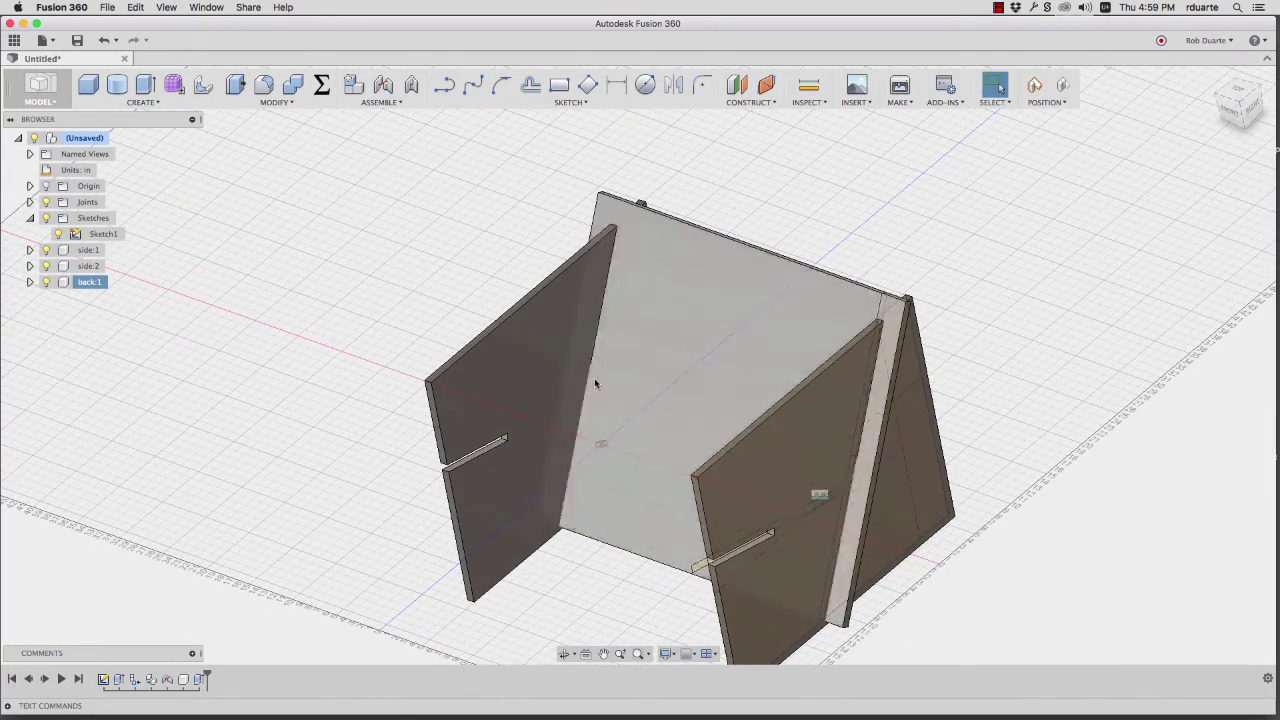
Cut the back panel with both side panels using Combine, keeping the tool bodies.
shift+middle_drag(697, 414, 89, 281)
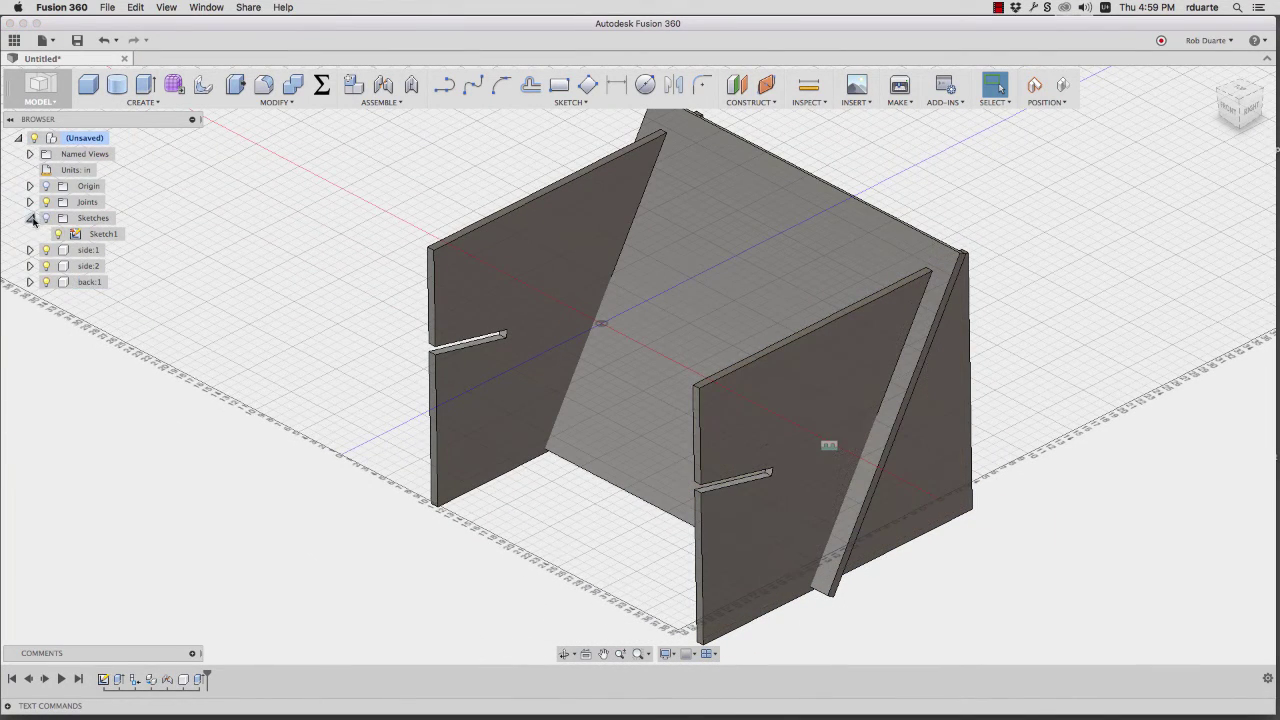
click(30, 218)
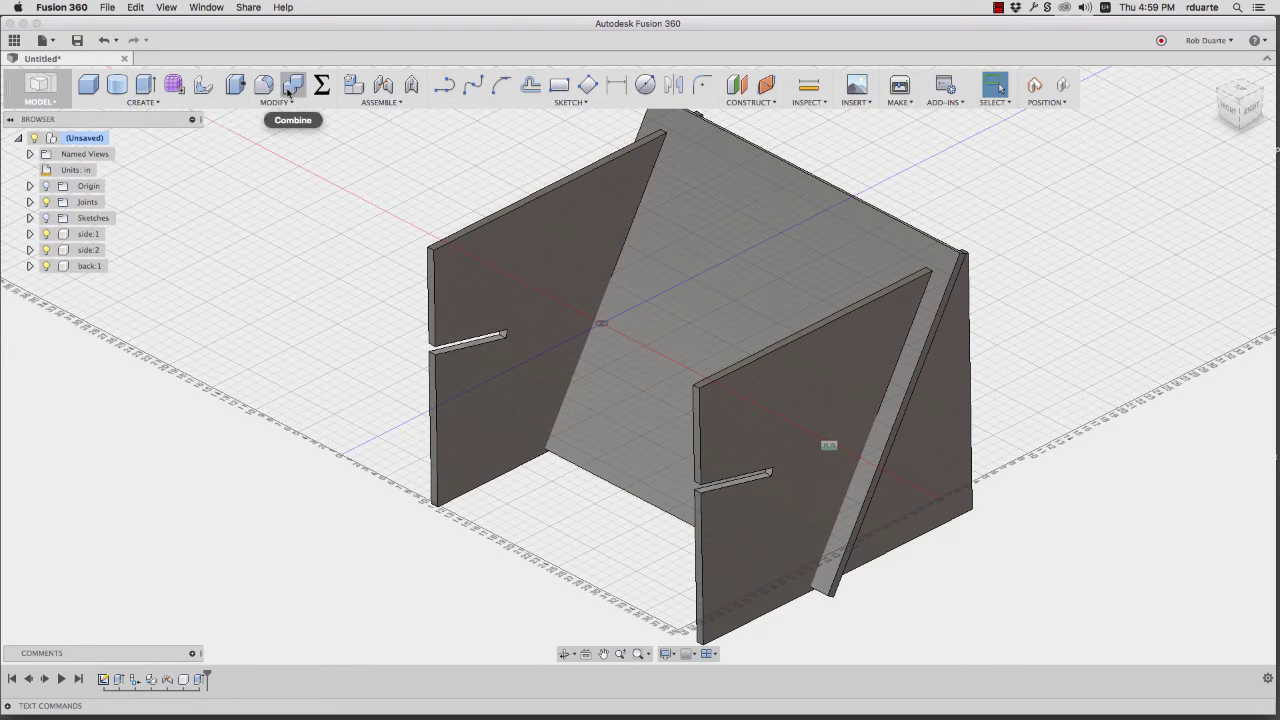
click(289, 90)
click(655, 377)
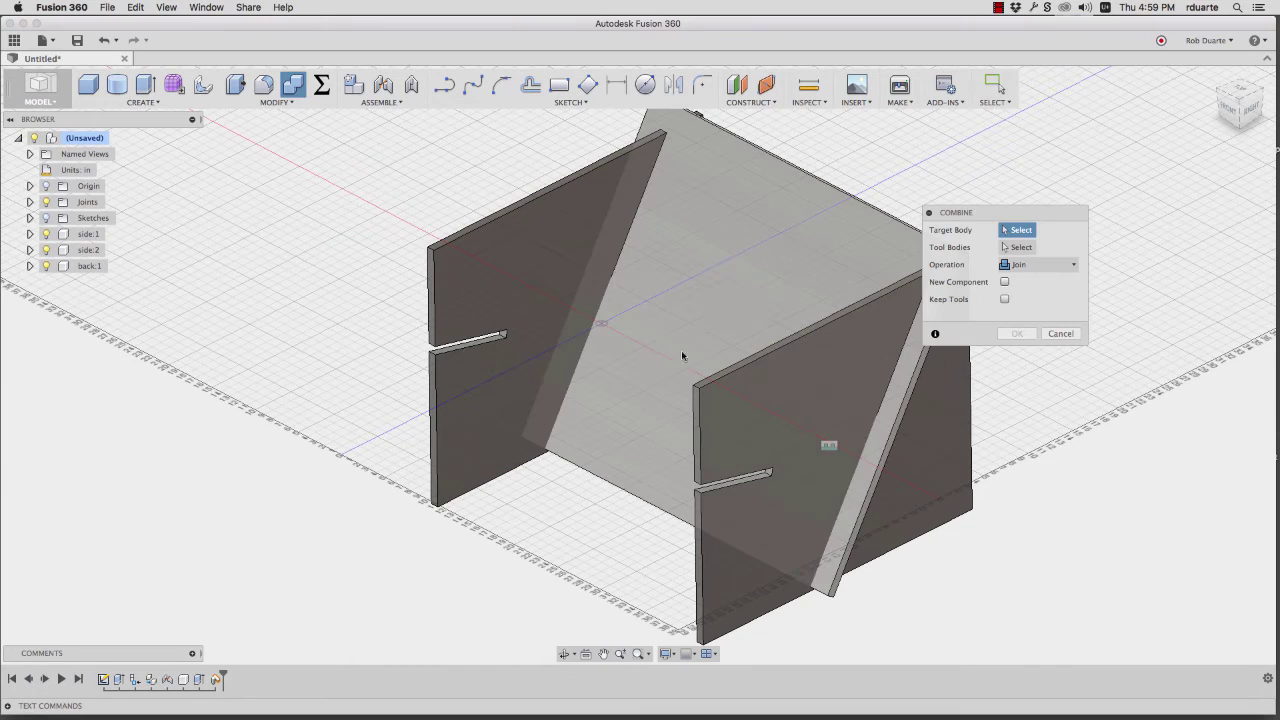
click(740, 282)
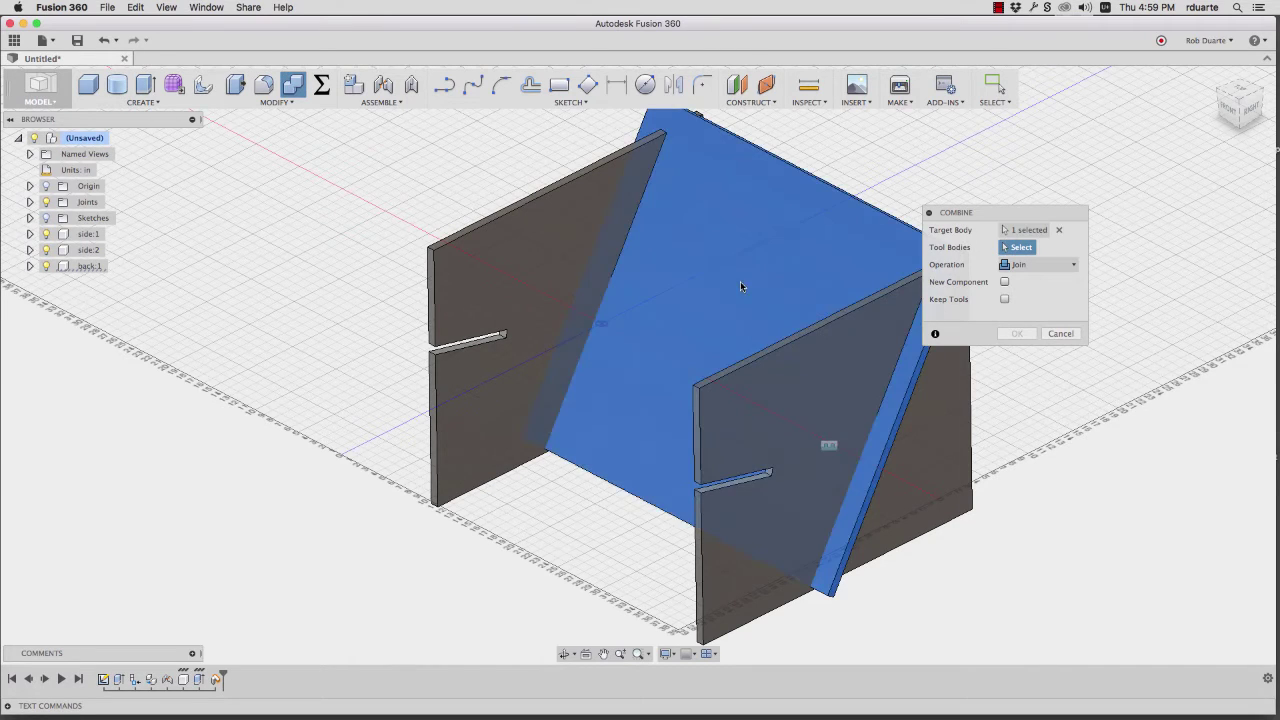
click(543, 281)
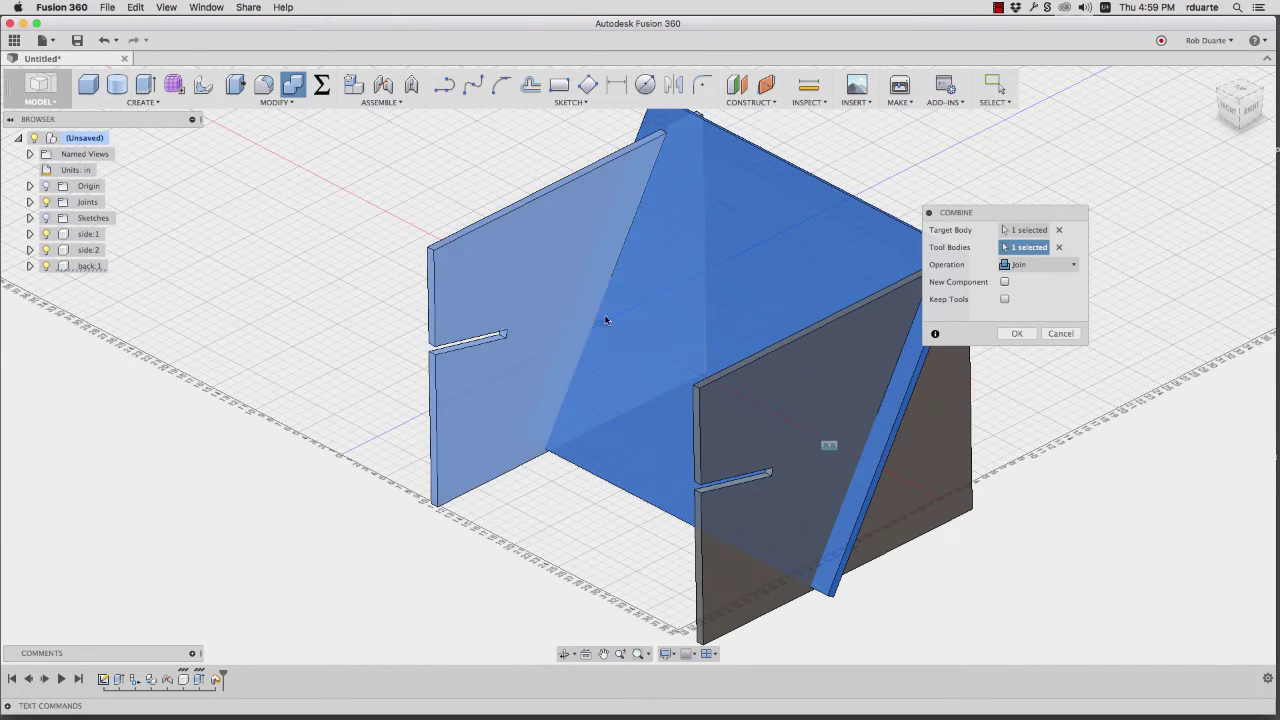
click(729, 397)
click(1052, 264)
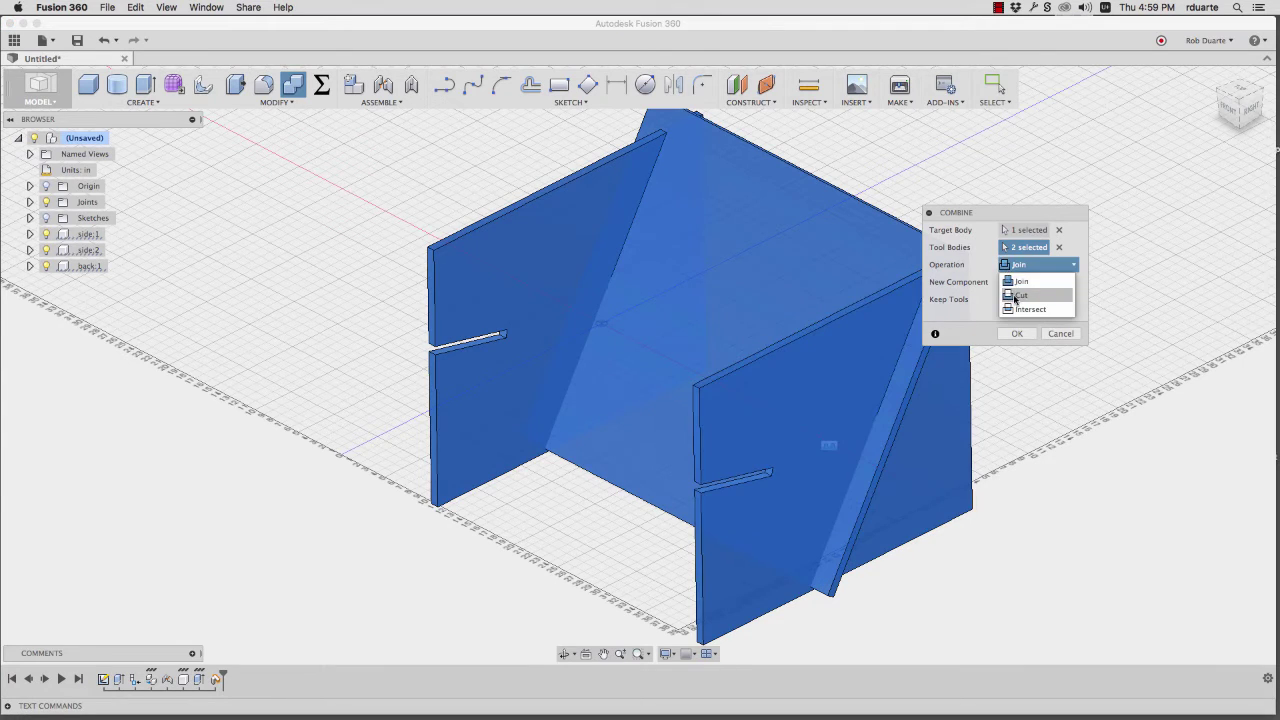
click(1009, 294)
click(1004, 299)
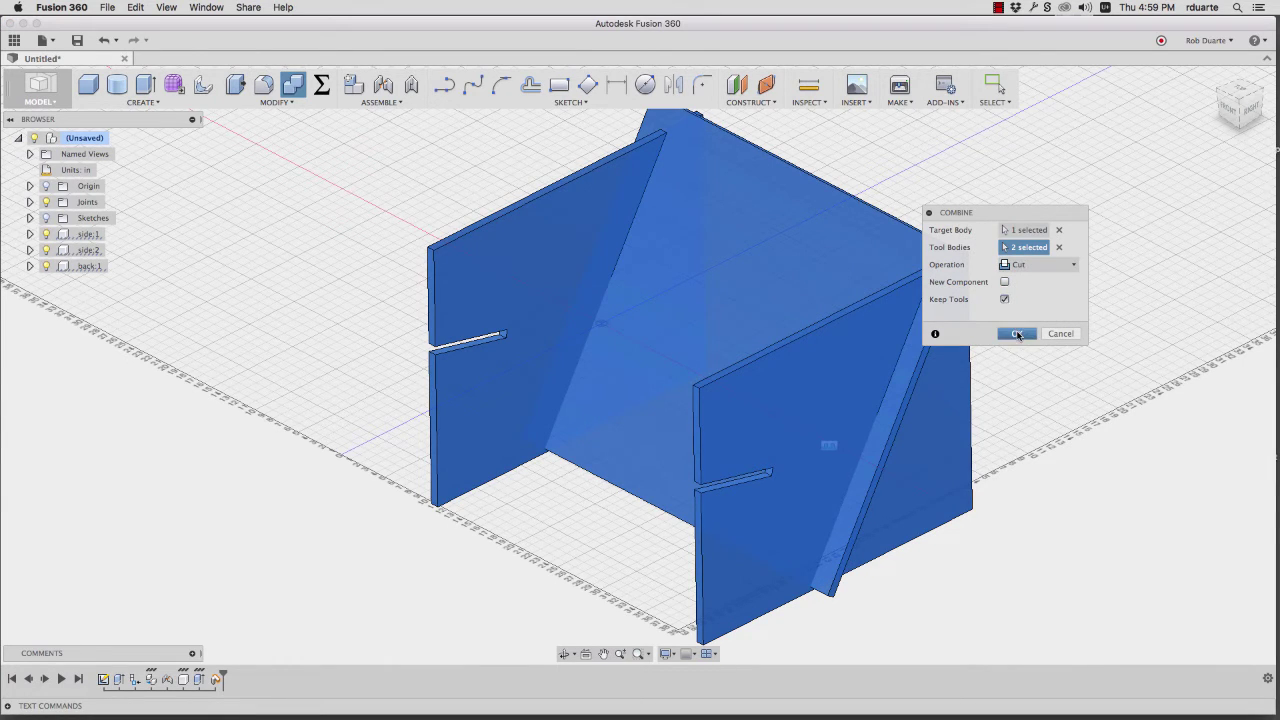
click(1016, 334)
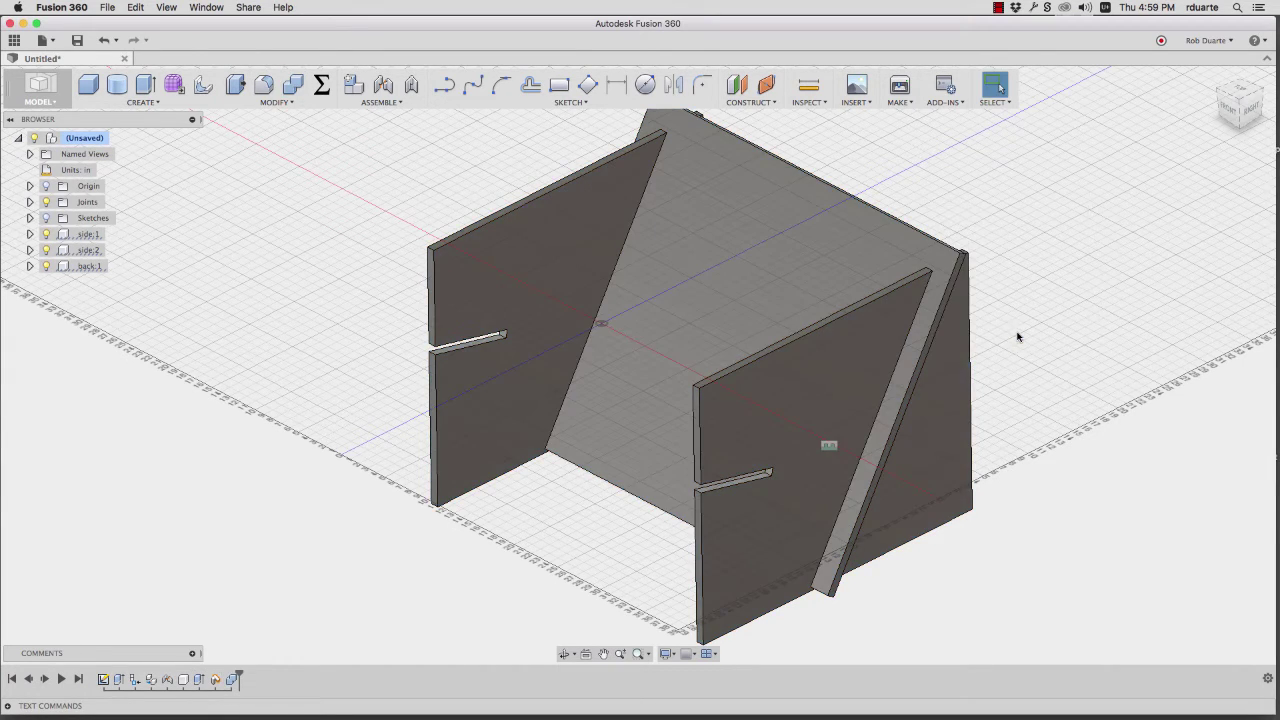
Hide side:1, side:2 and back:1 so only Sketch1's profiles show.
click(46, 234)
click(46, 250)
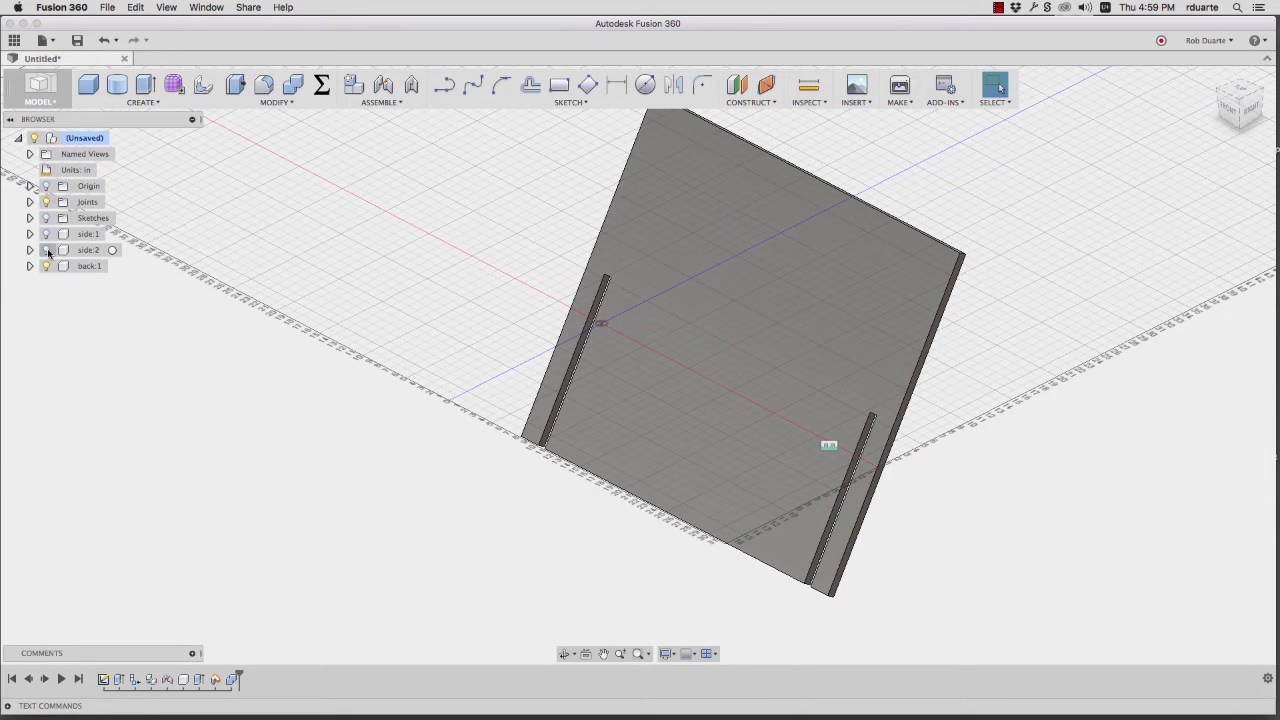
click(46, 250)
click(46, 234)
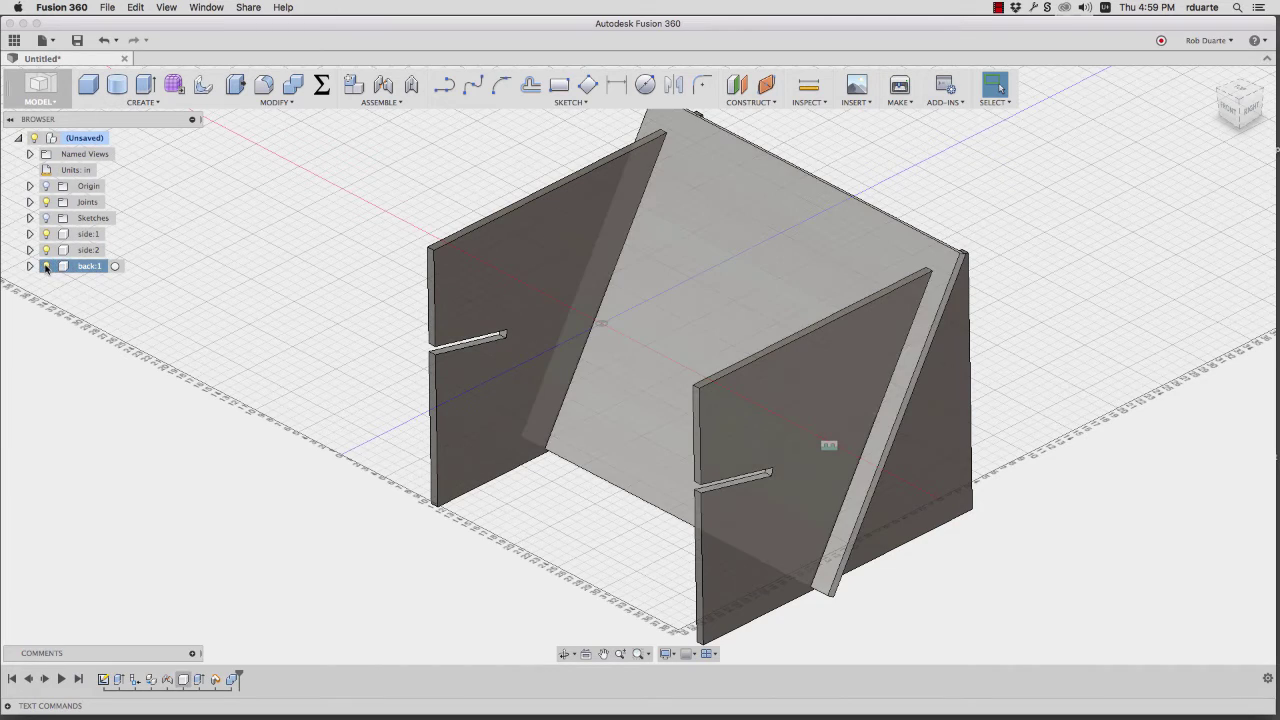
click(46, 266)
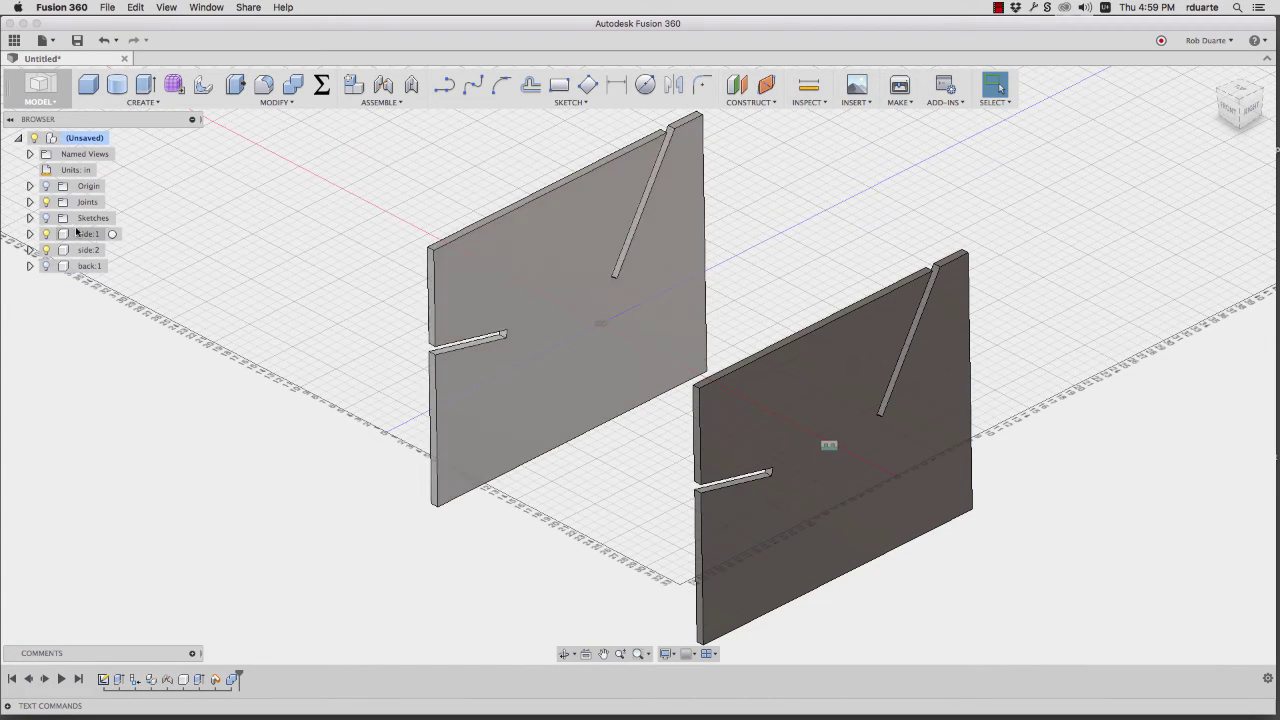
click(31, 218)
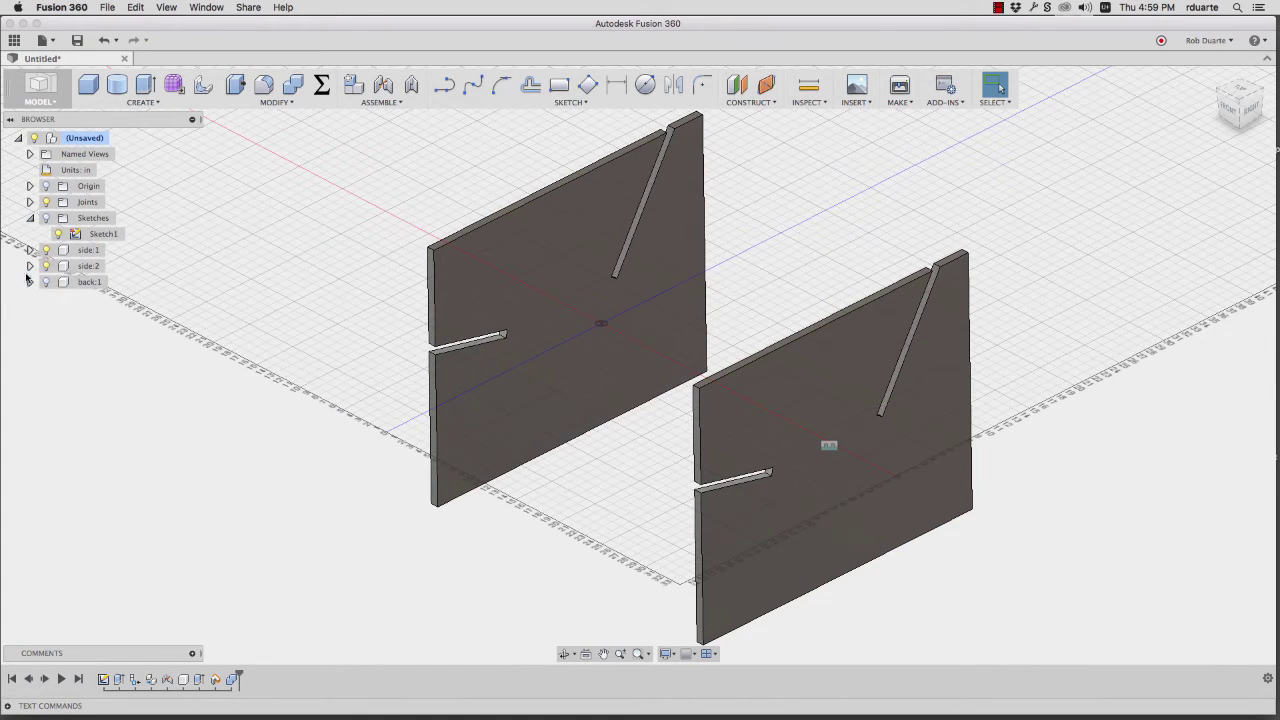
click(45, 251)
click(46, 218)
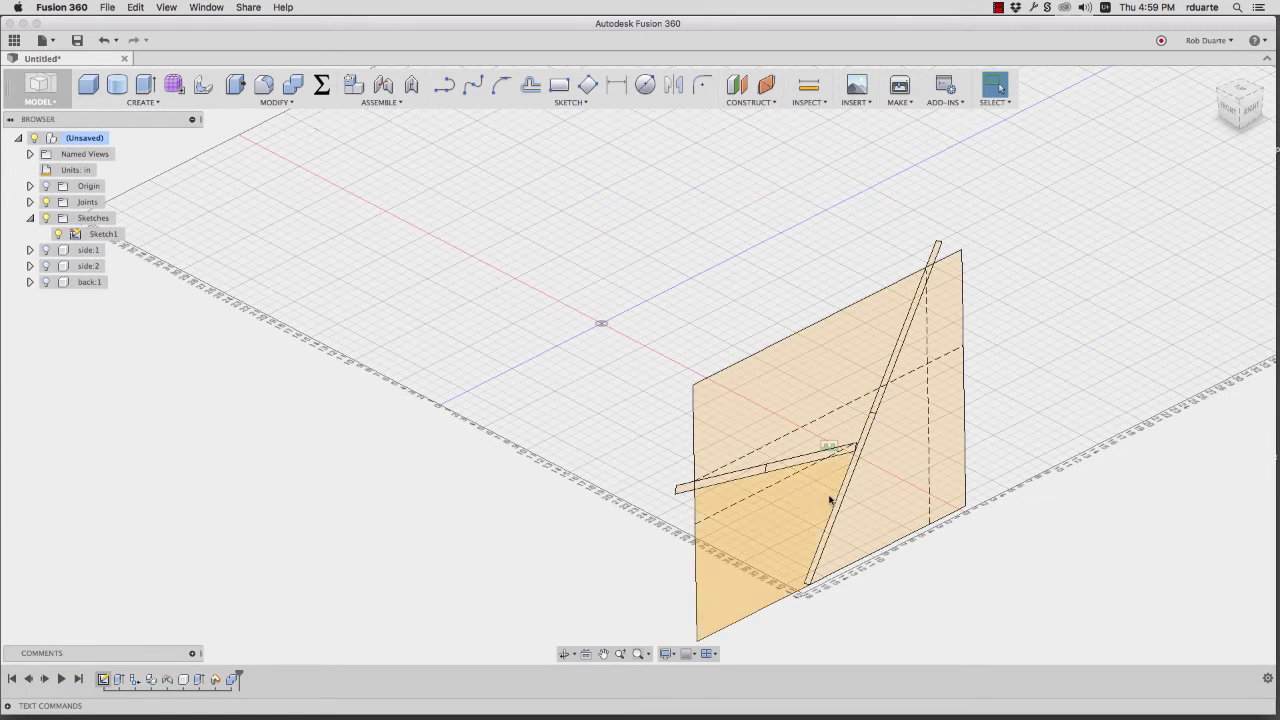
Extrude three Sketch1 seat profiles by -(width + (thickness*2) + 4) into a new component.
click(232, 88)
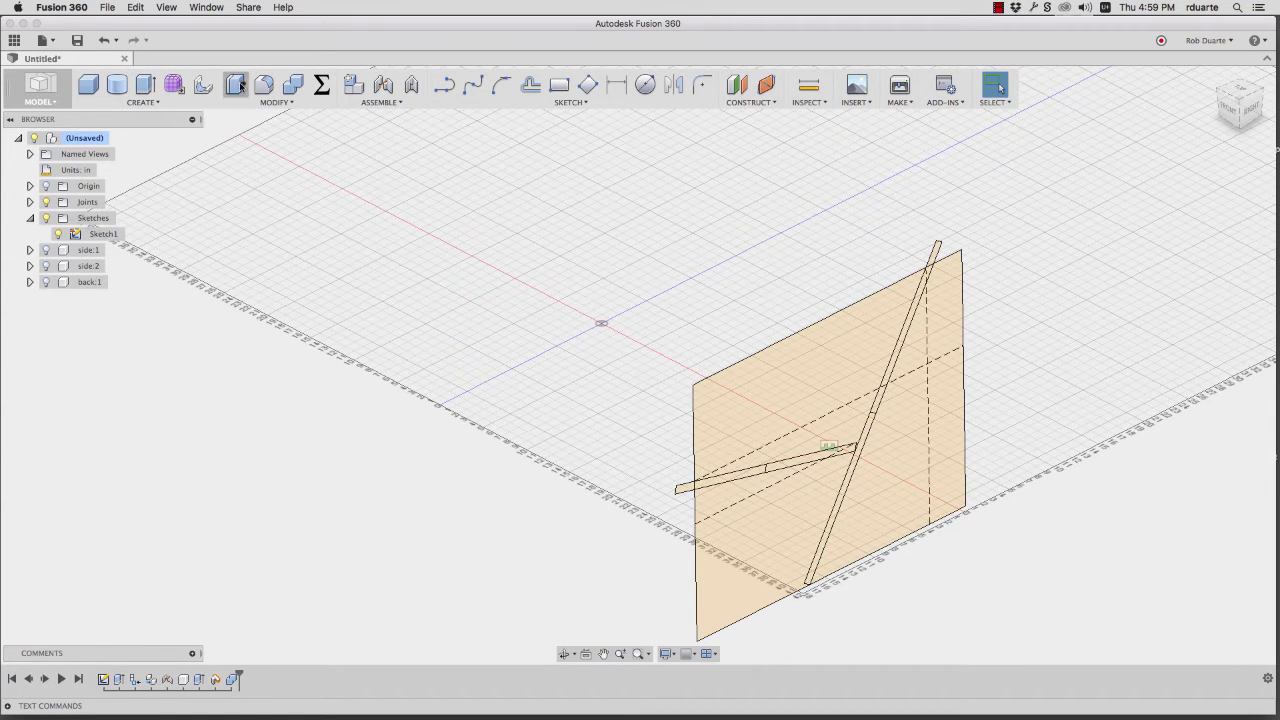
click(745, 480)
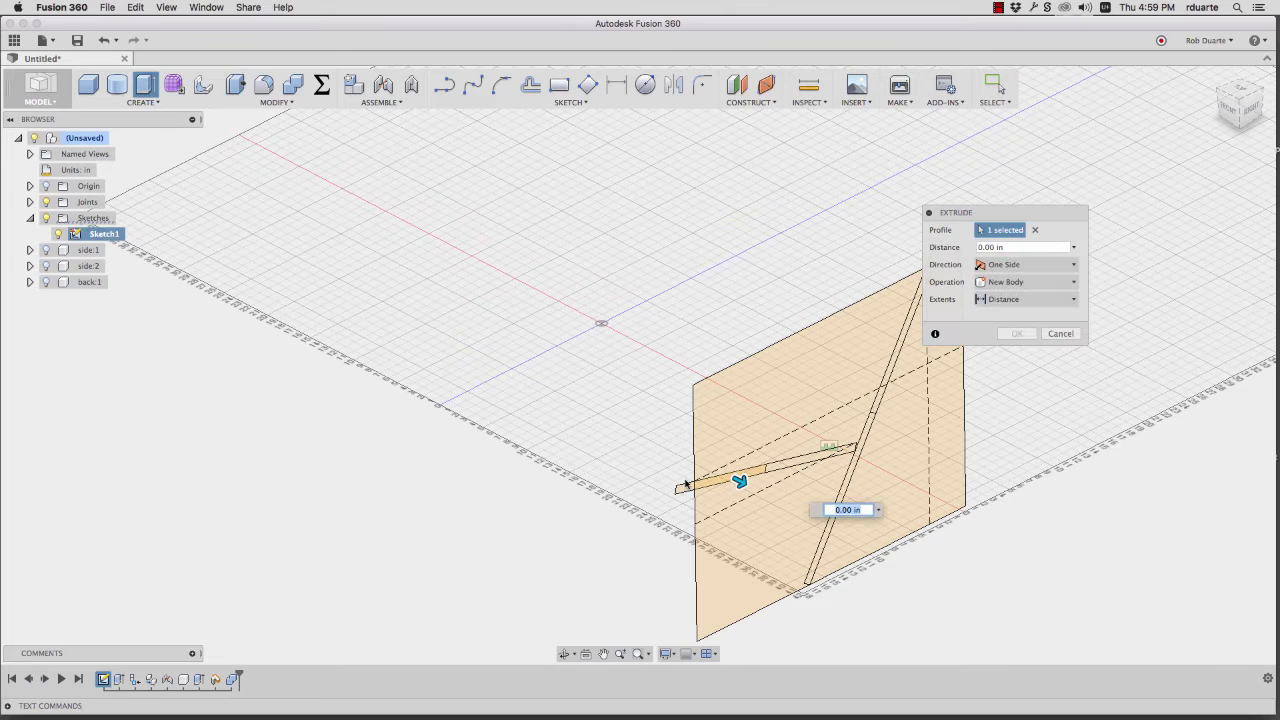
click(780, 484)
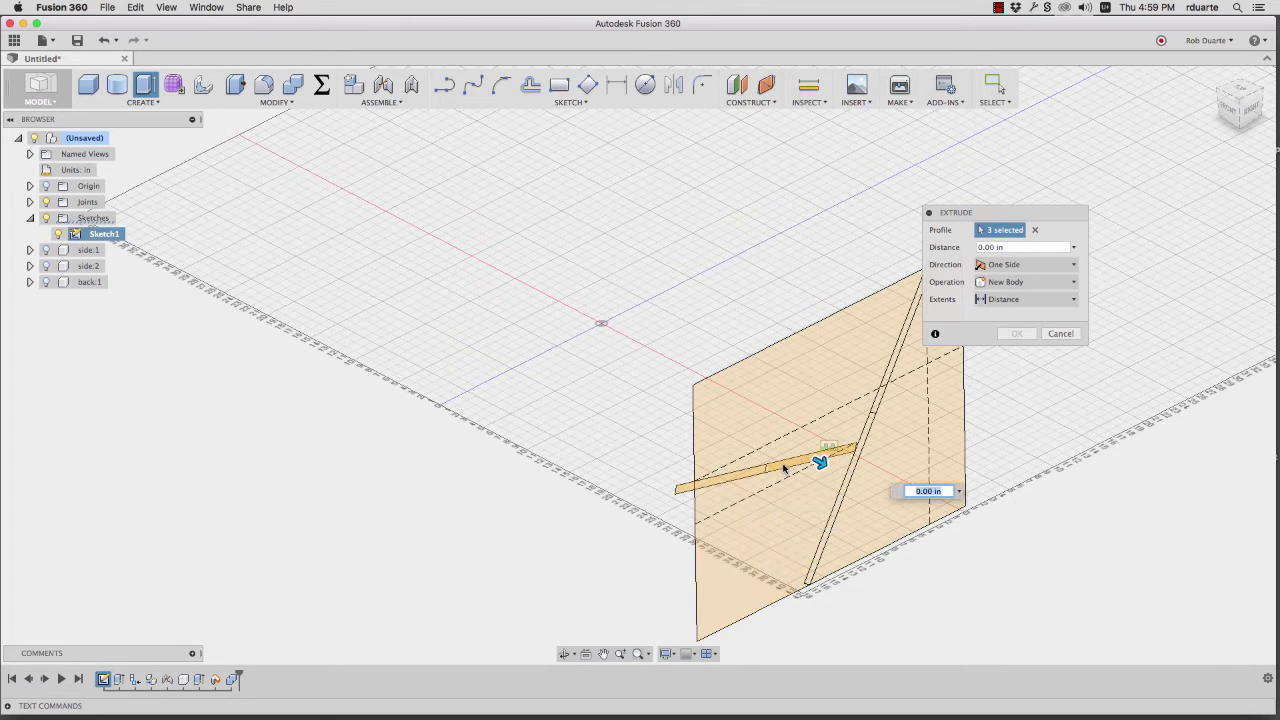
click(820, 451)
drag(694, 492, 585, 340)
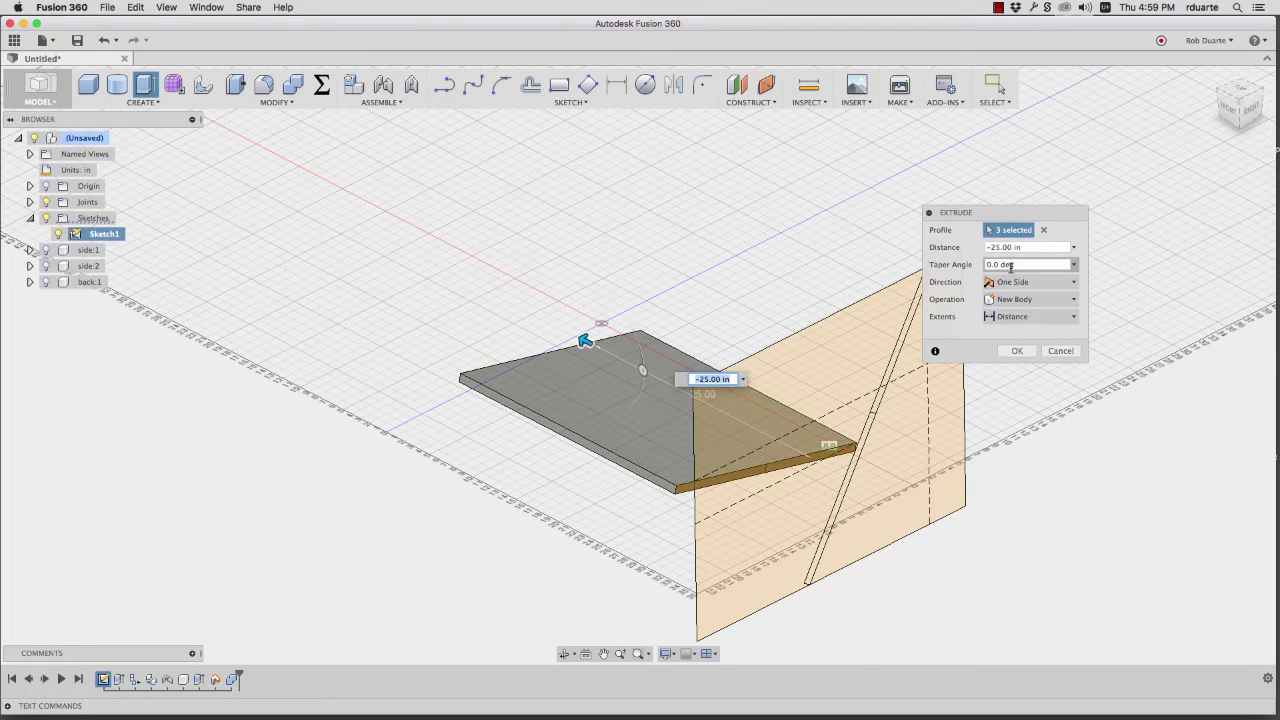
click(997, 246)
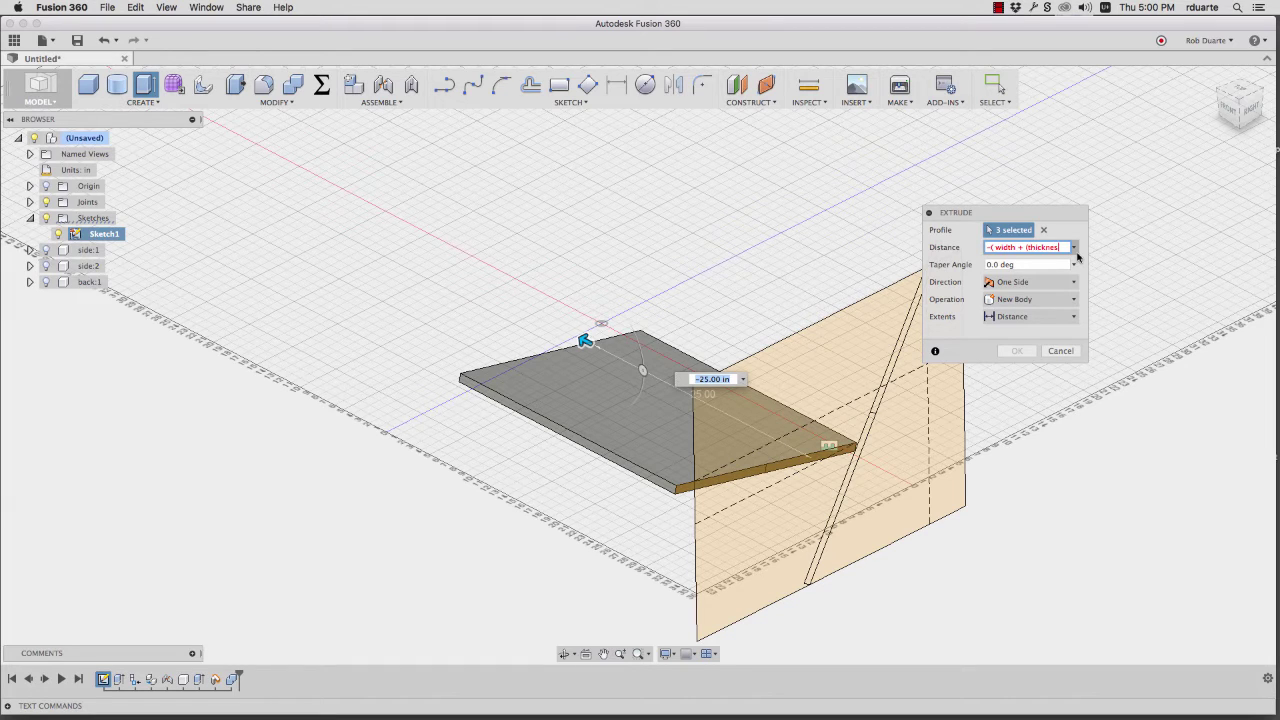
text(-( width + (thickness*2))
text( + )
text(4)
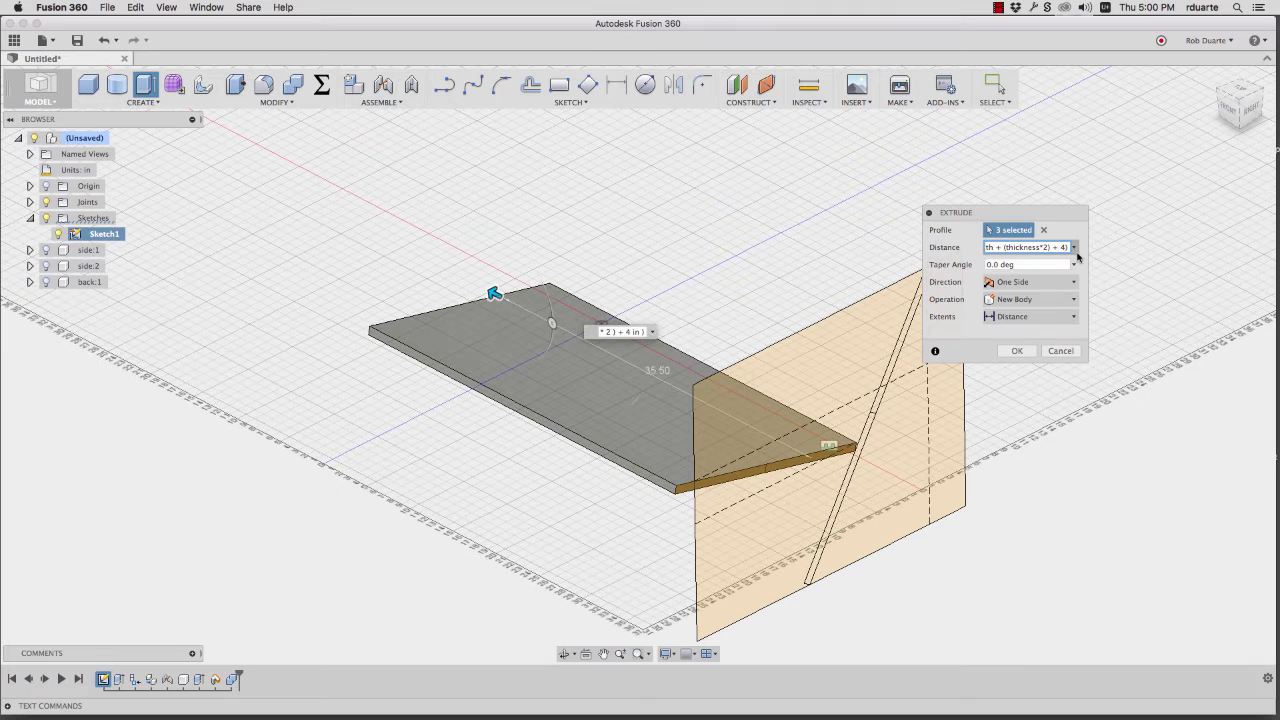
key(Tab)
click(1039, 298)
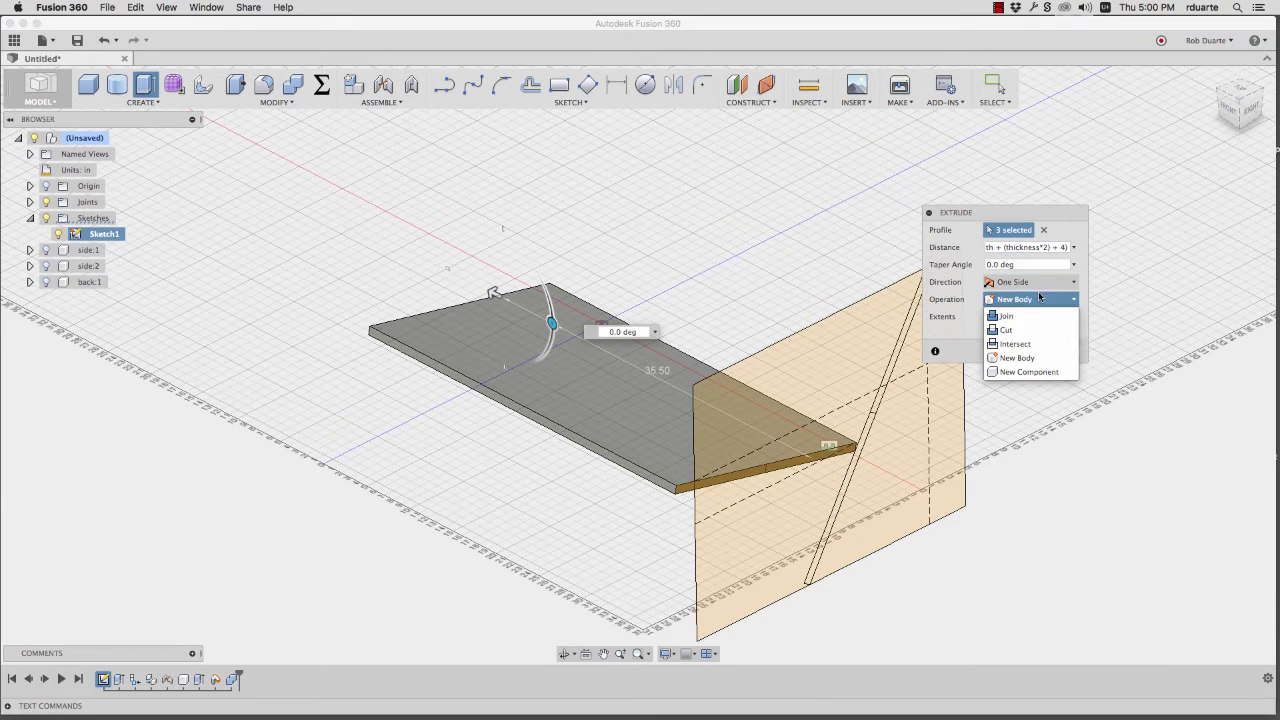
click(1029, 371)
click(1016, 350)
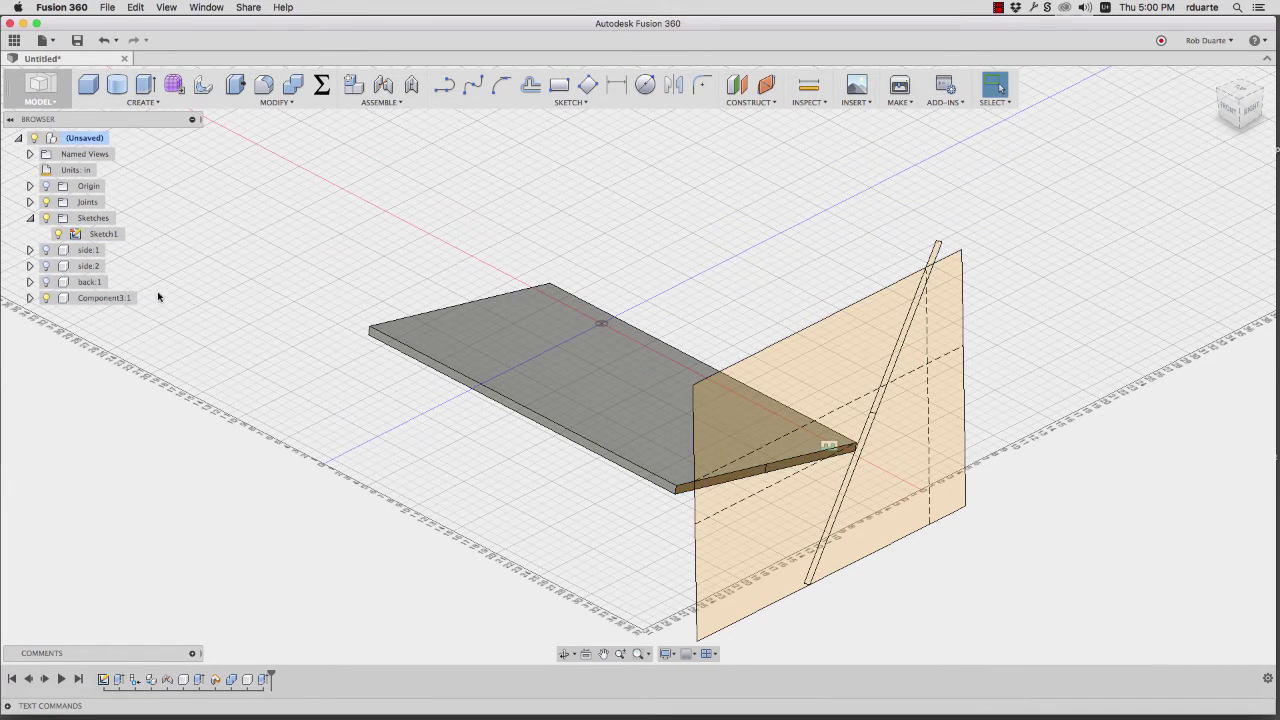
Rename the new seat component to bottom.
click(99, 299)
double_click(99, 299)
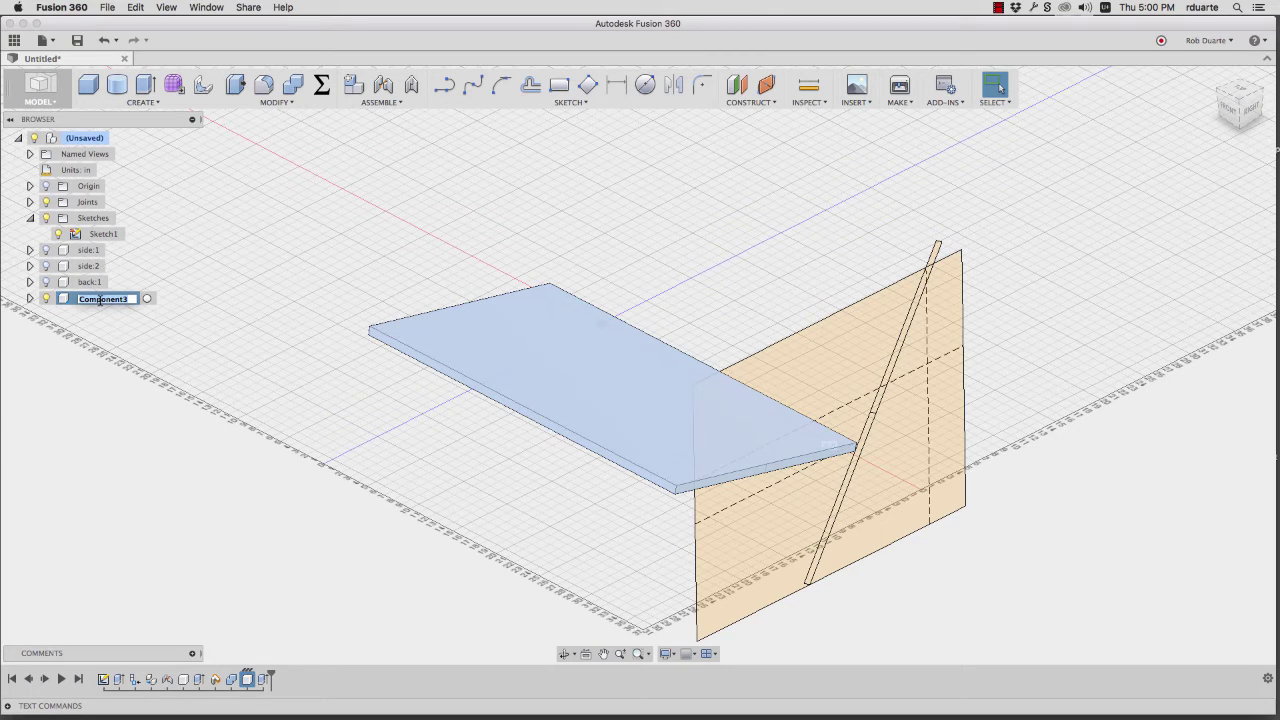
text(bottom)
key(Return)
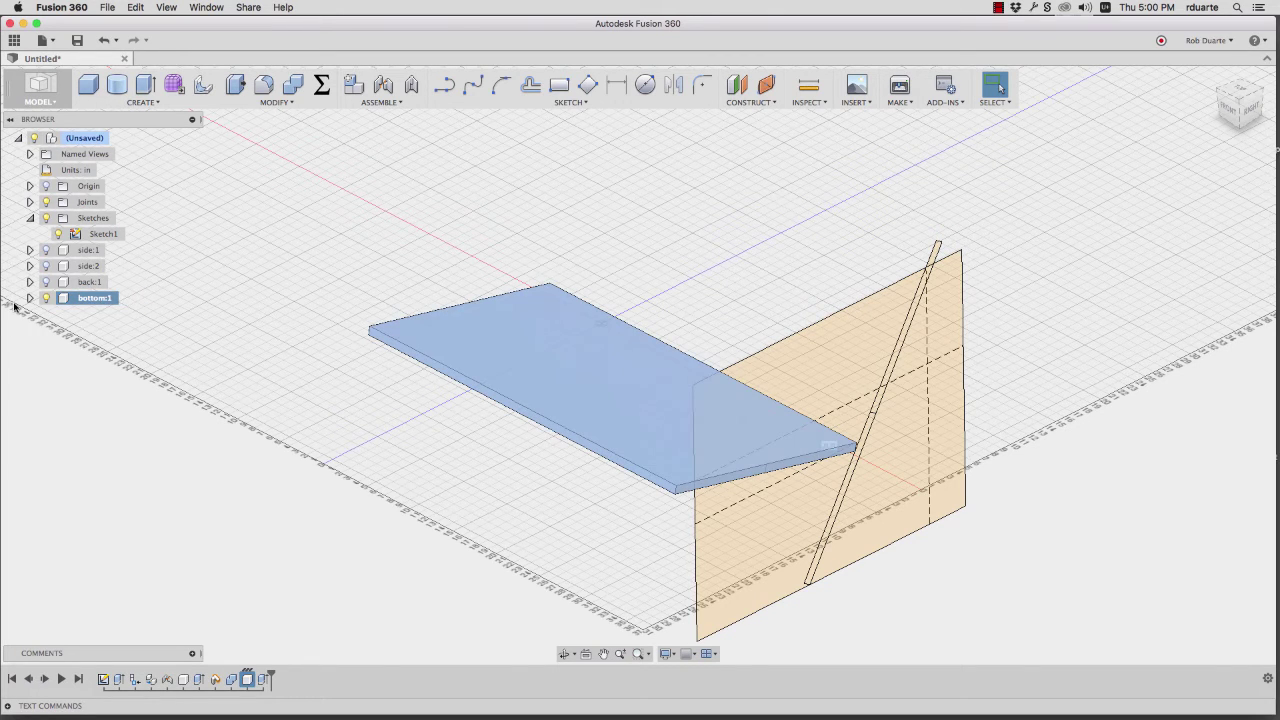
Make the hidden side panels and other body visible again.
click(45, 276)
click(45, 265)
click(45, 249)
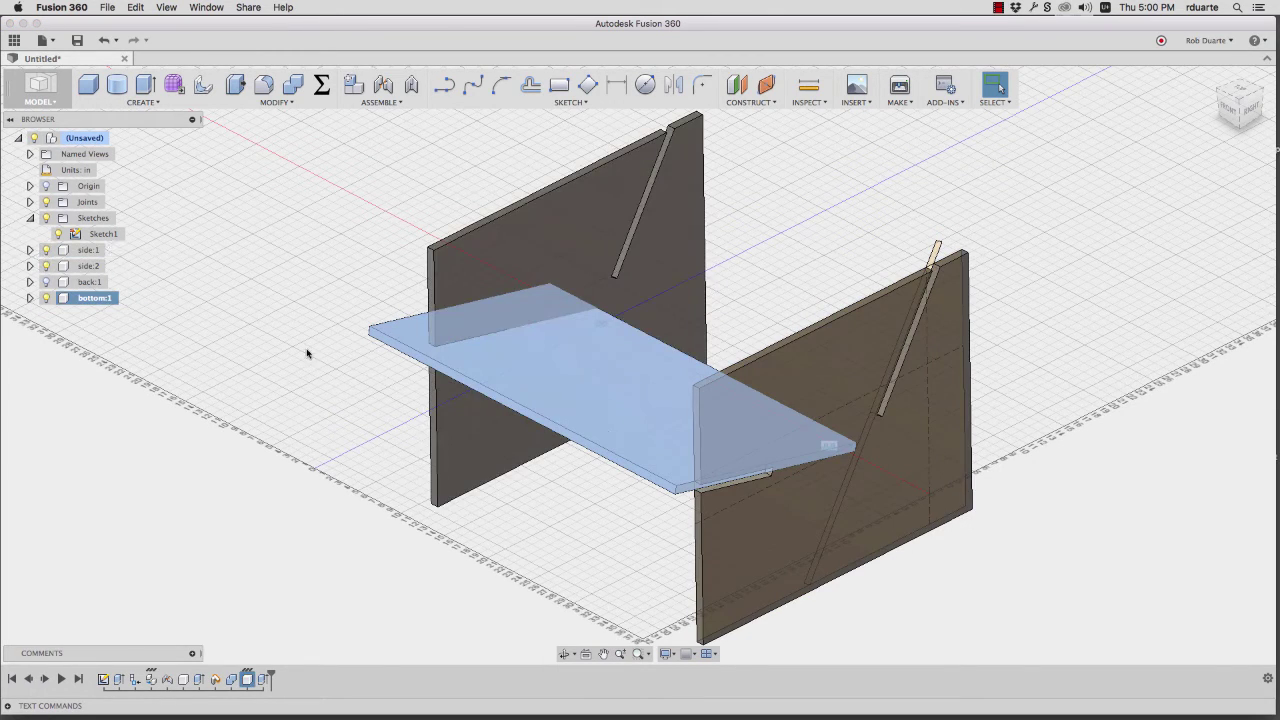
Move bottom:1 along X by 2 + thickness and check it from the front view.
right_click(97, 299)
click(122, 327)
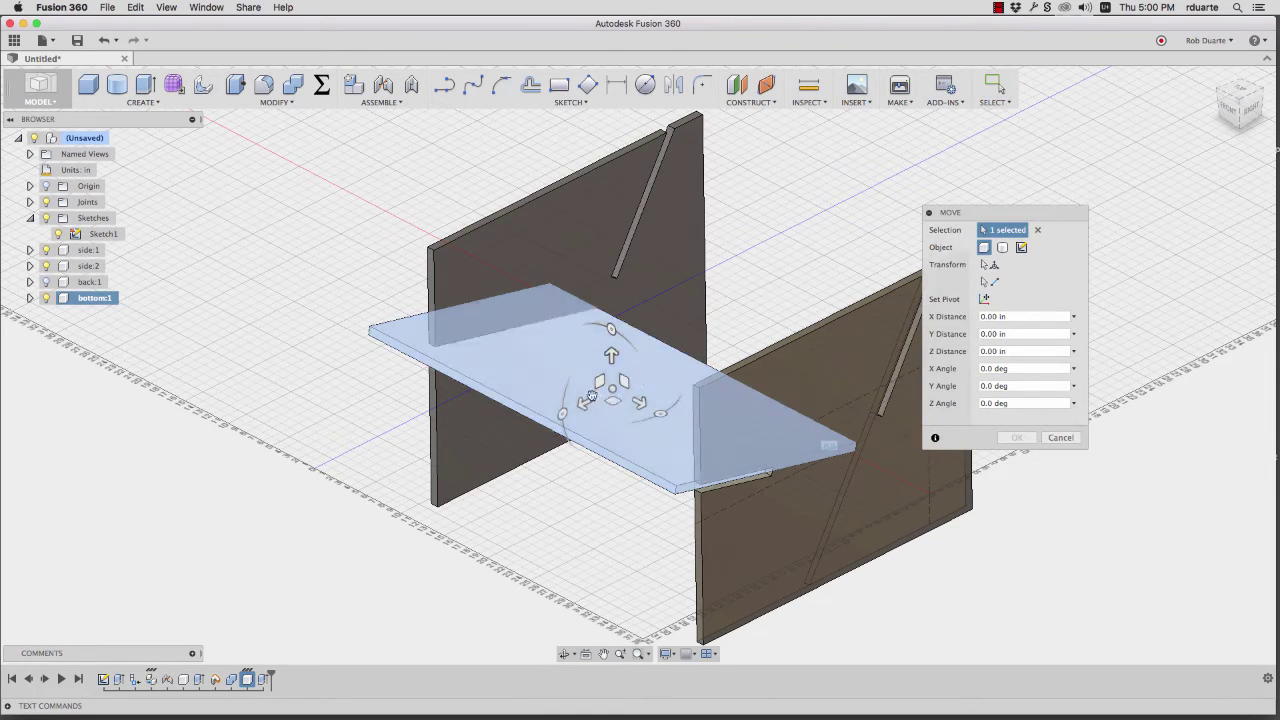
drag(641, 402, 674, 421)
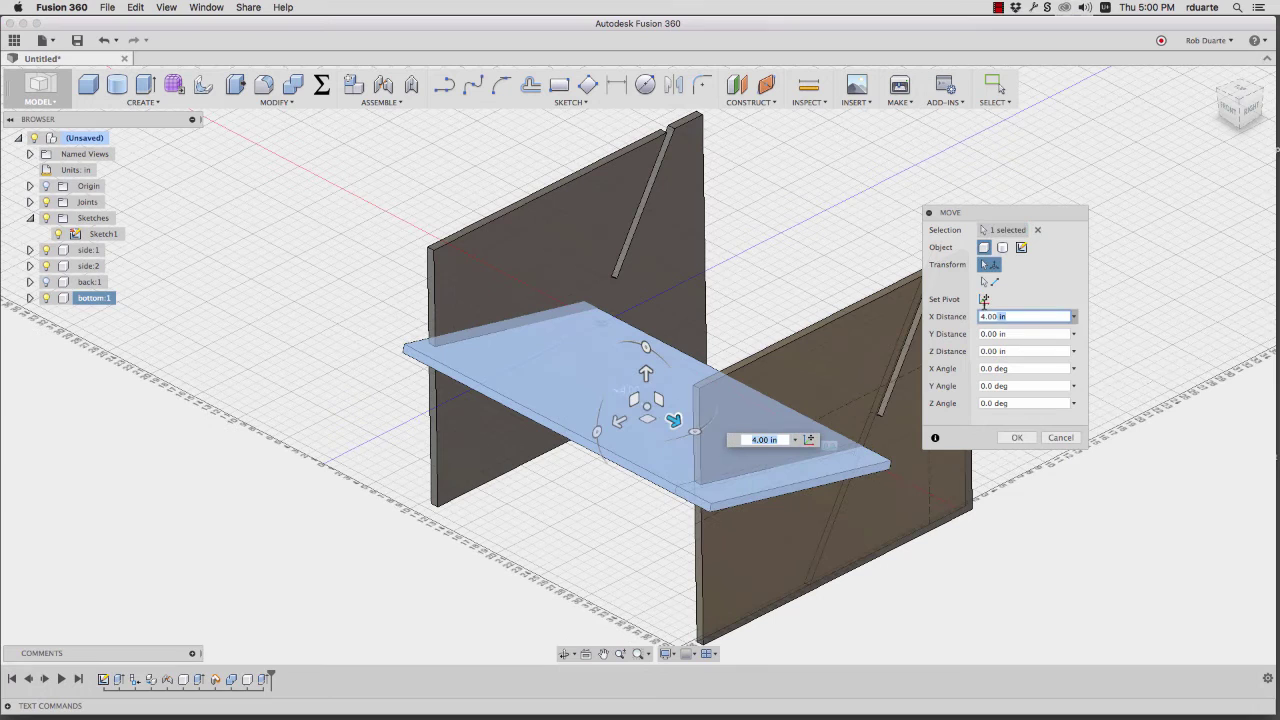
text(2 + thickness)
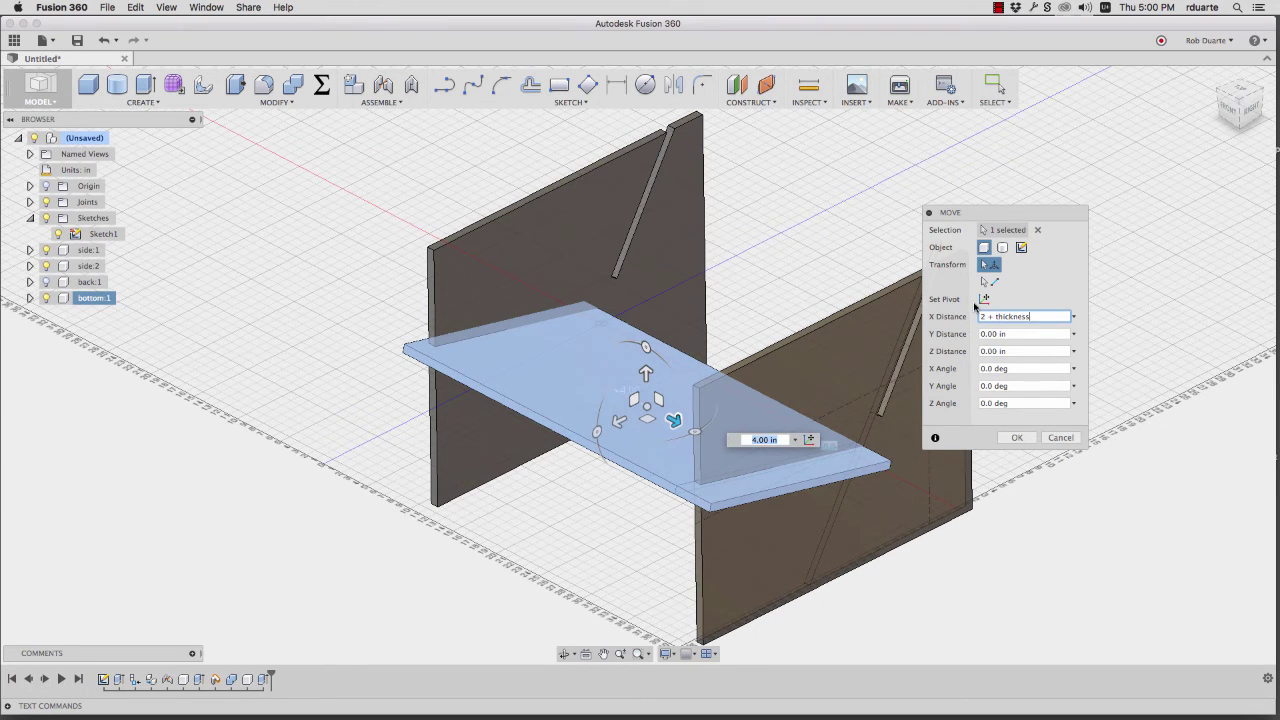
key(Tab)
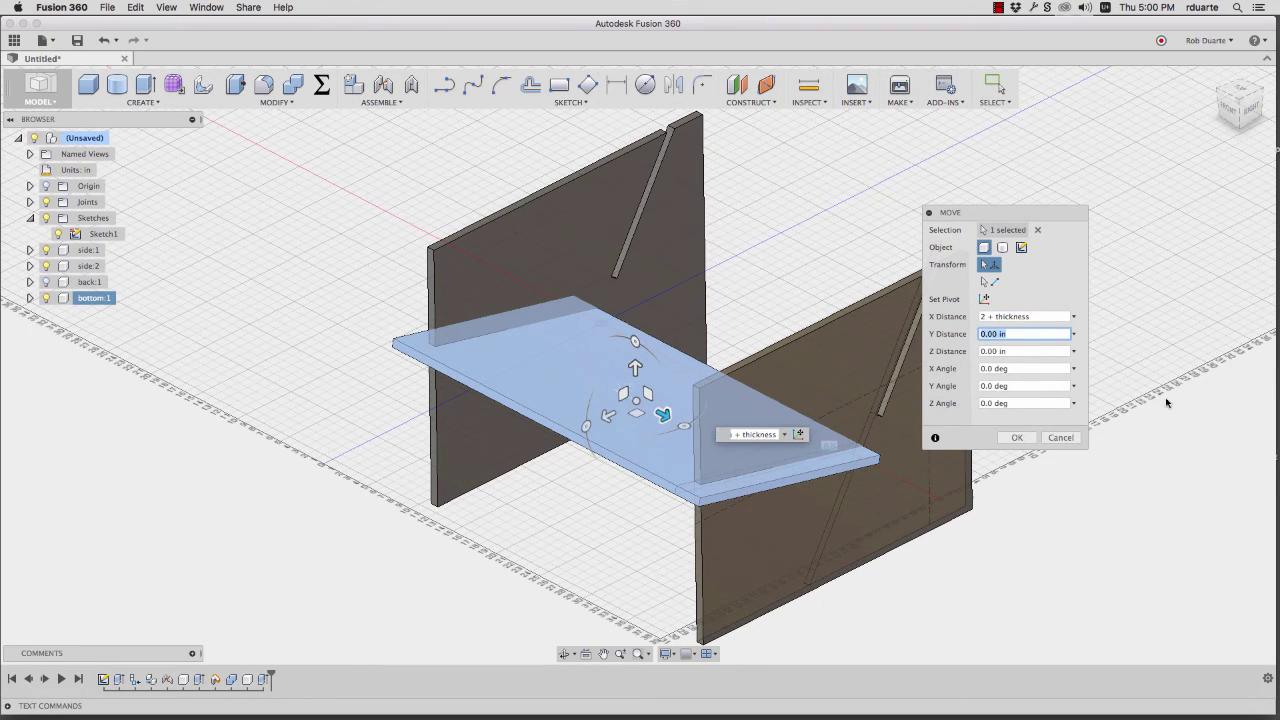
click(1017, 437)
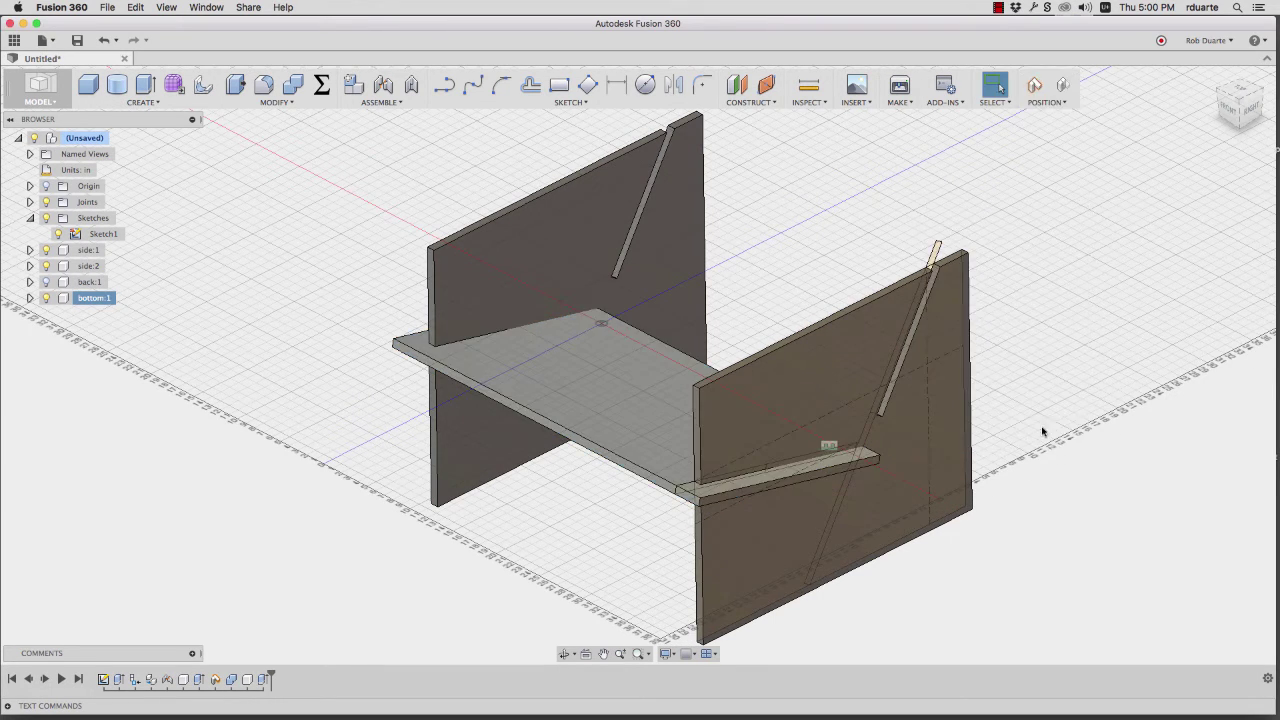
click(1234, 116)
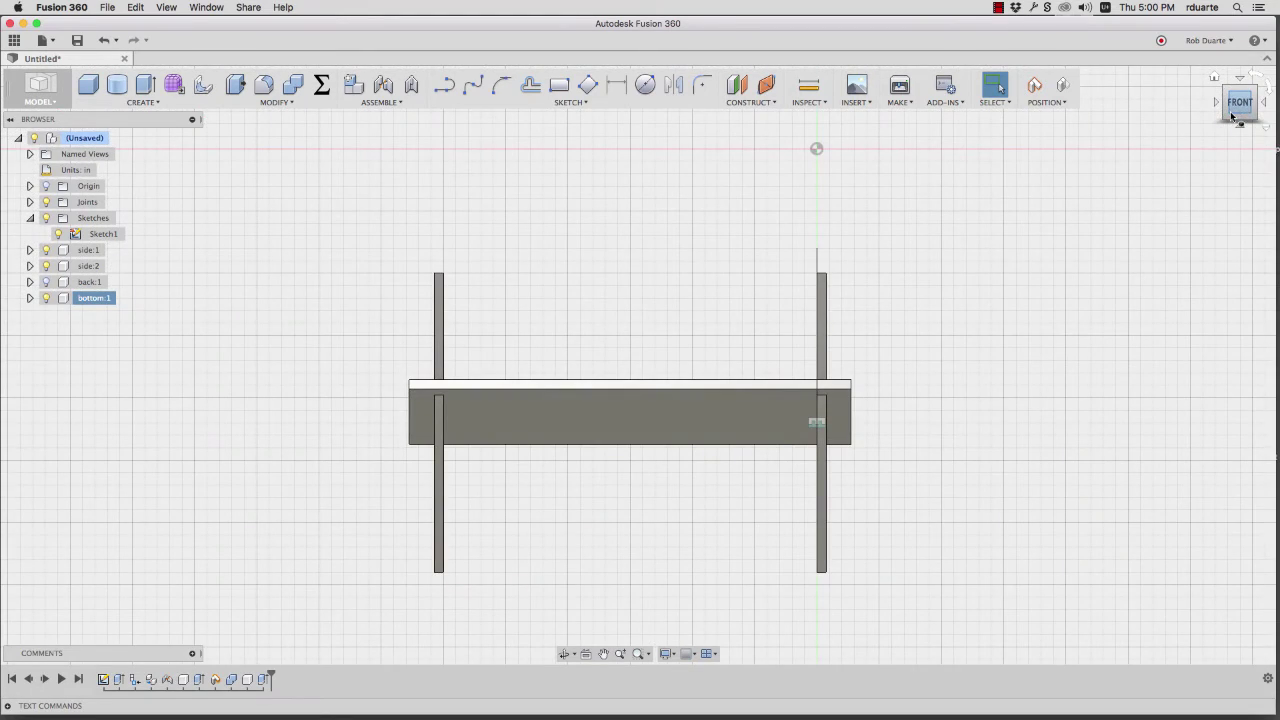
click(1214, 77)
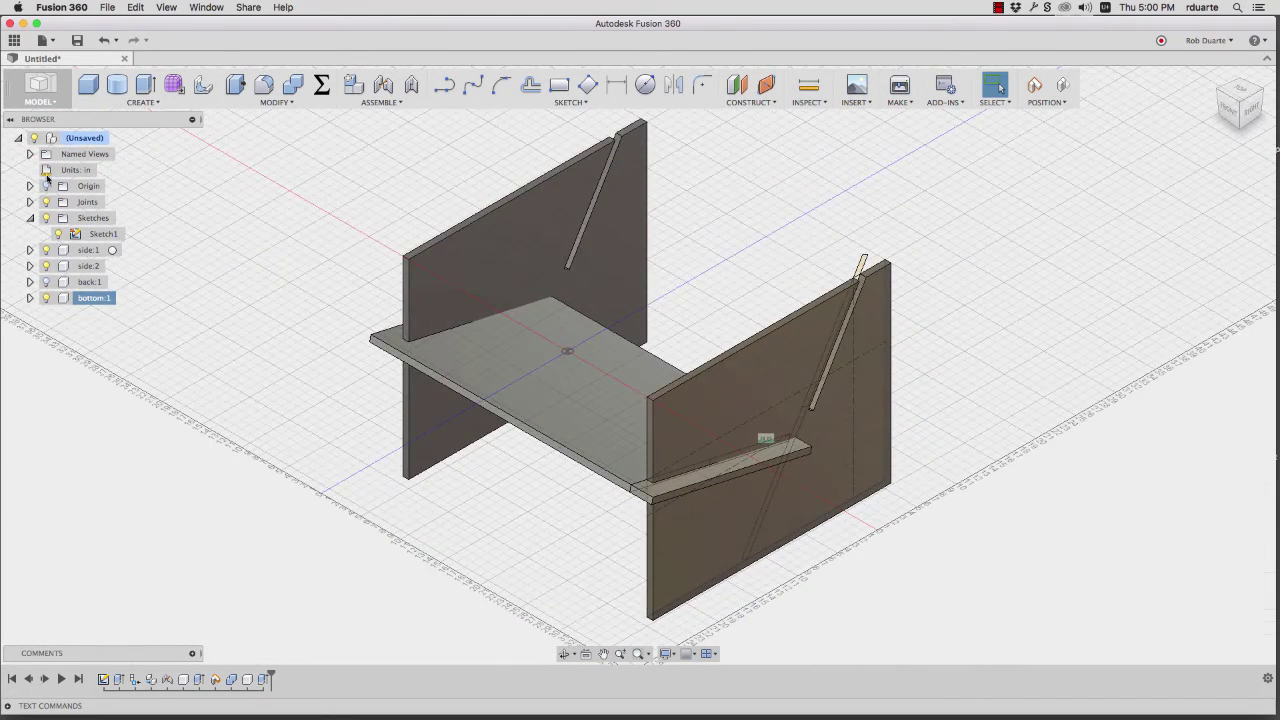
Cut slots into the bottom plate using both side panels as cutting tools.
click(292, 88)
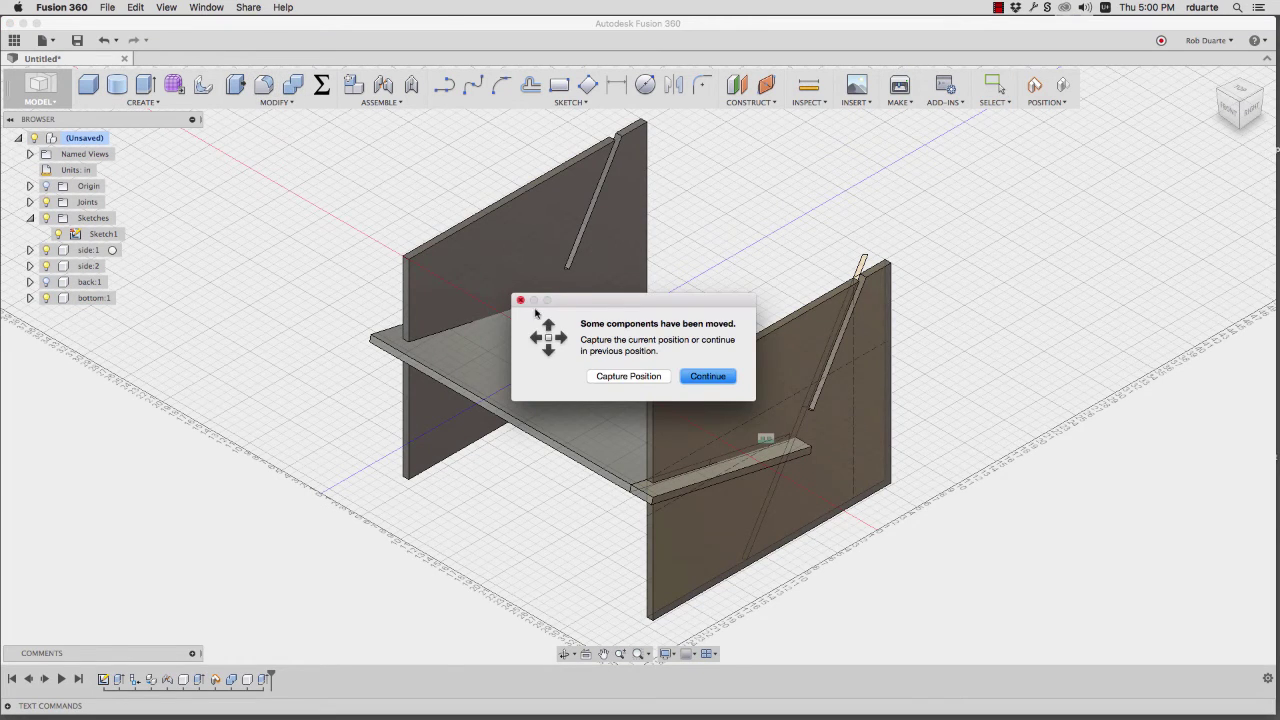
click(628, 376)
click(567, 383)
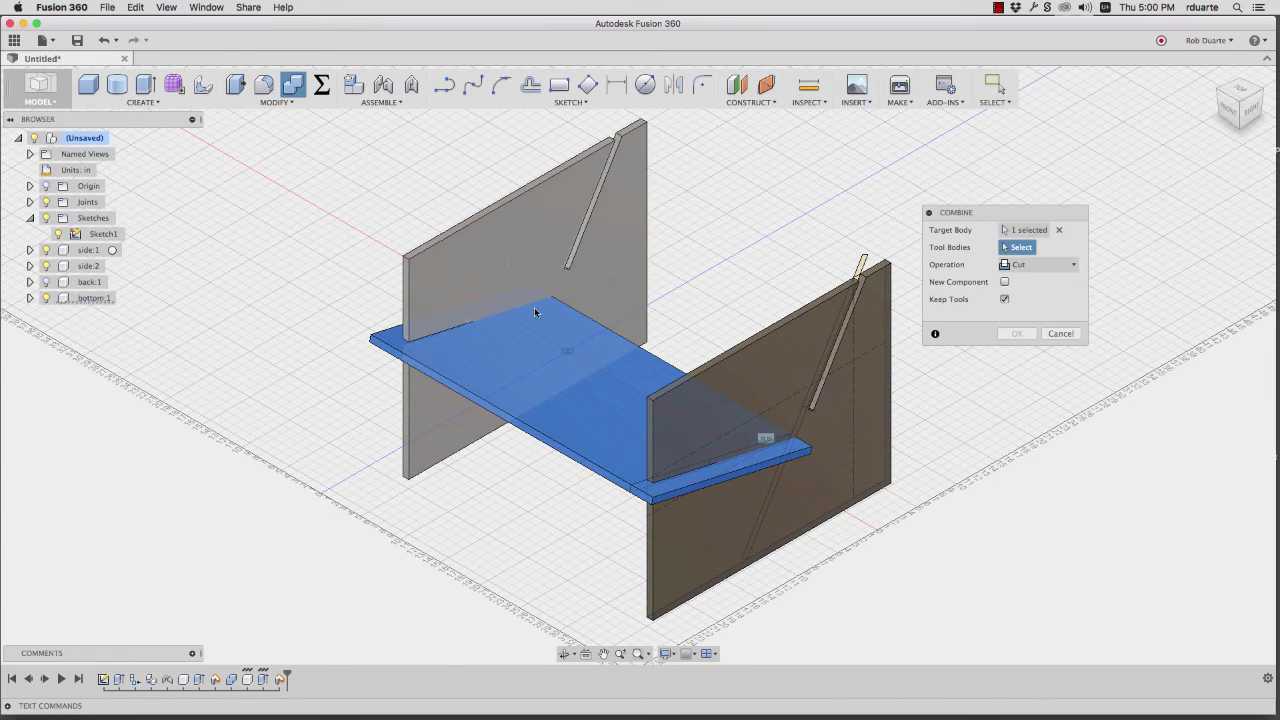
click(508, 260)
click(758, 345)
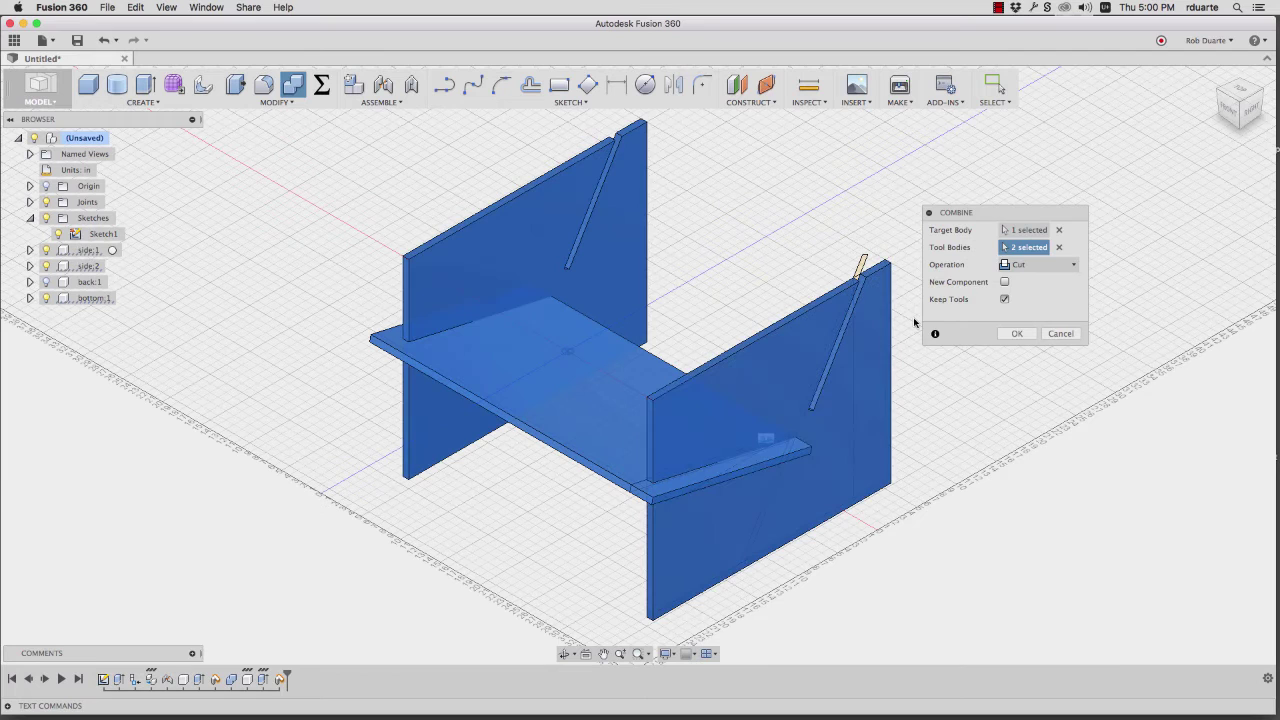
click(1020, 334)
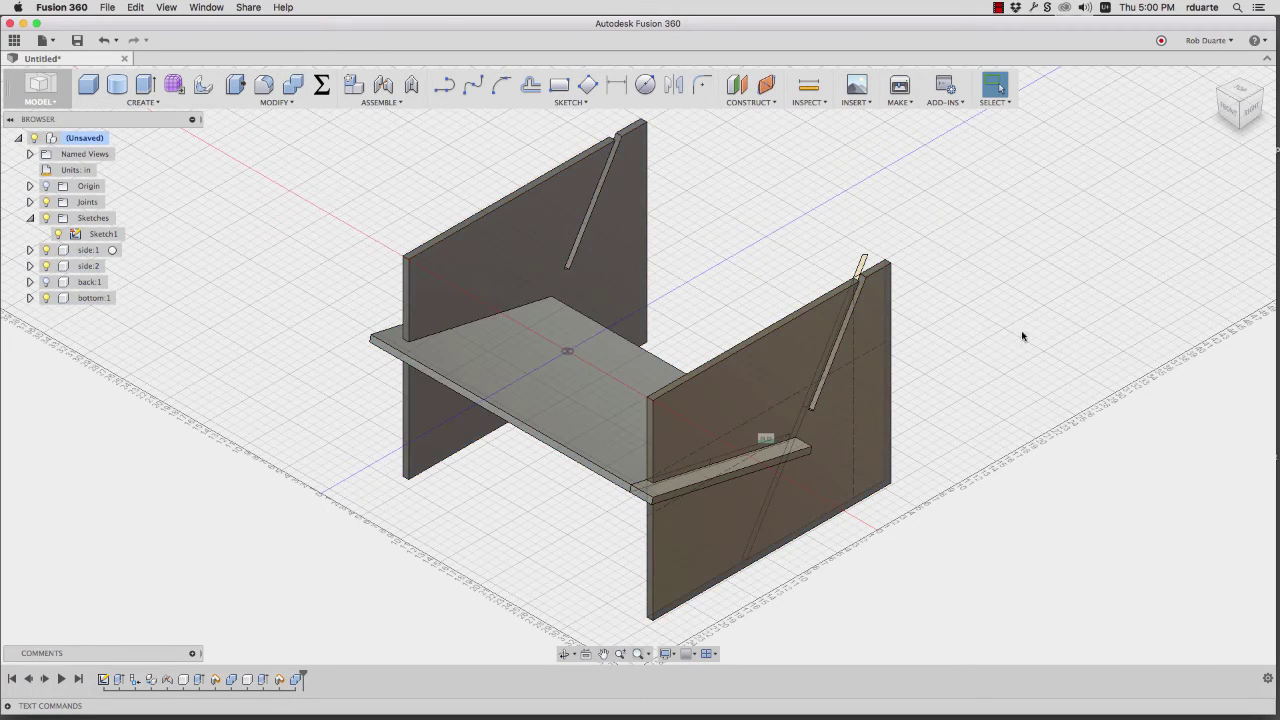
Show side:1, side:2 and back:1 so the whole chair is visible.
click(45, 250)
click(45, 266)
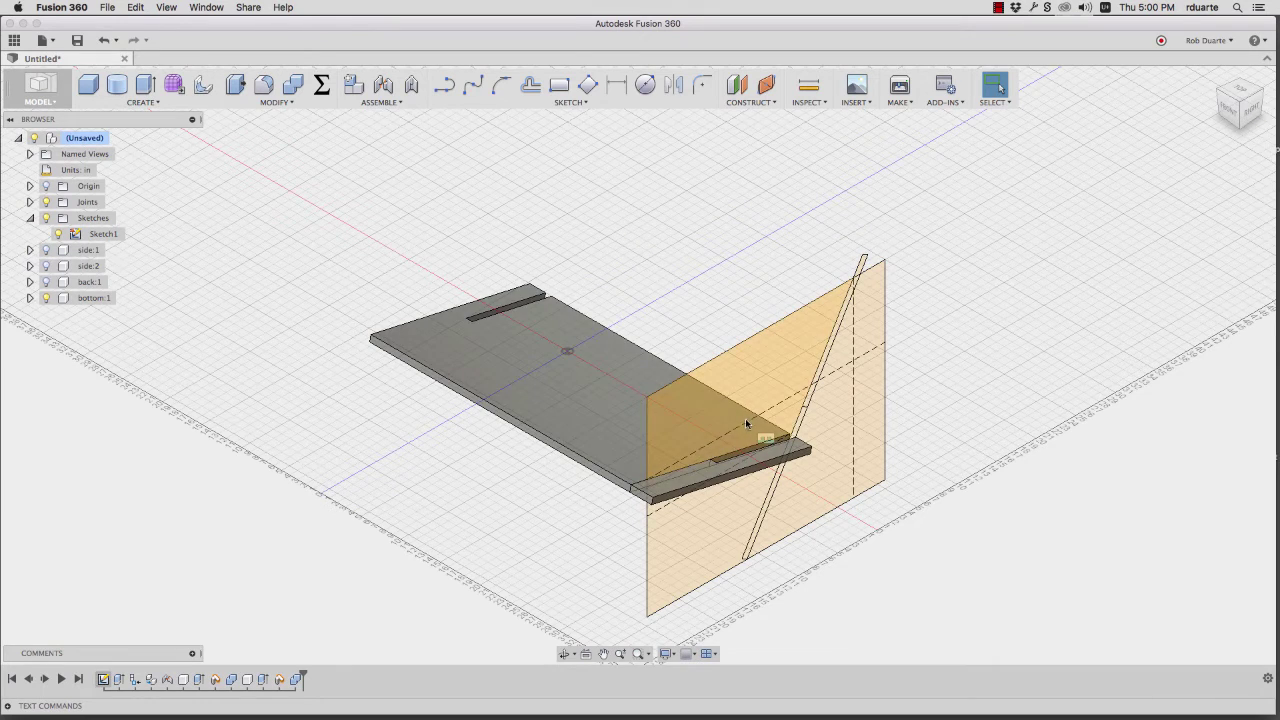
click(45, 266)
click(45, 250)
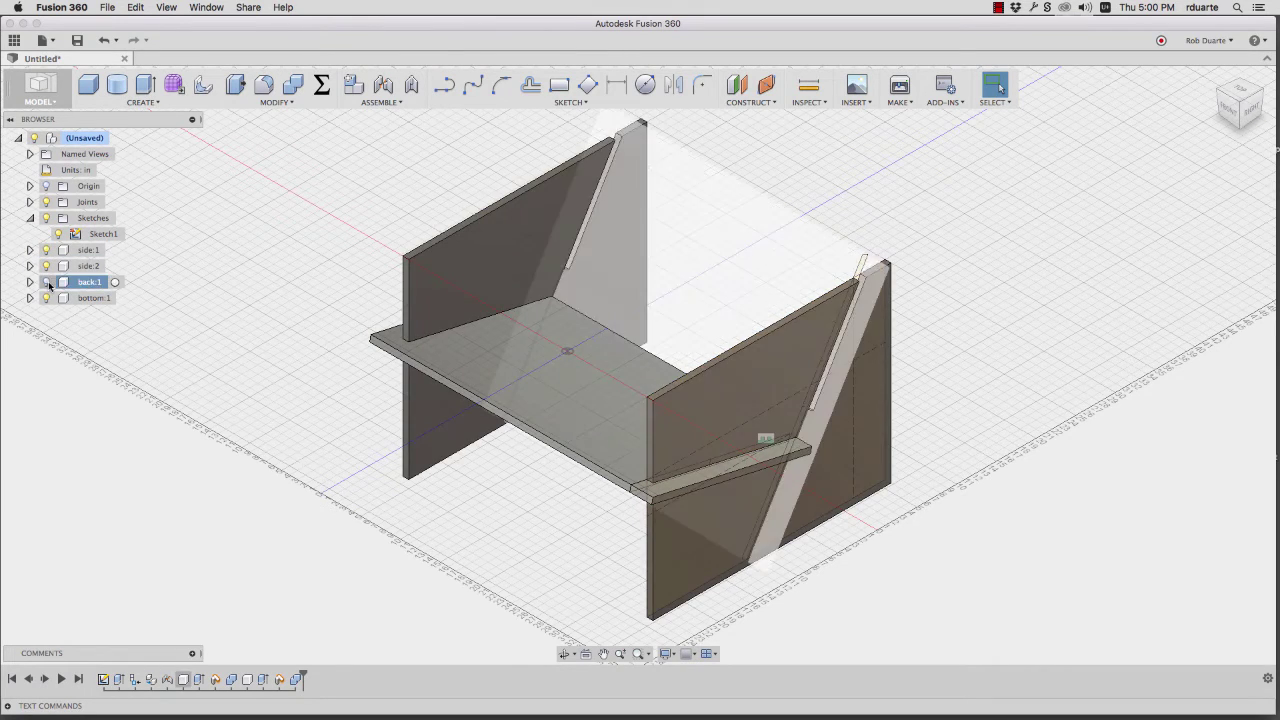
click(45, 282)
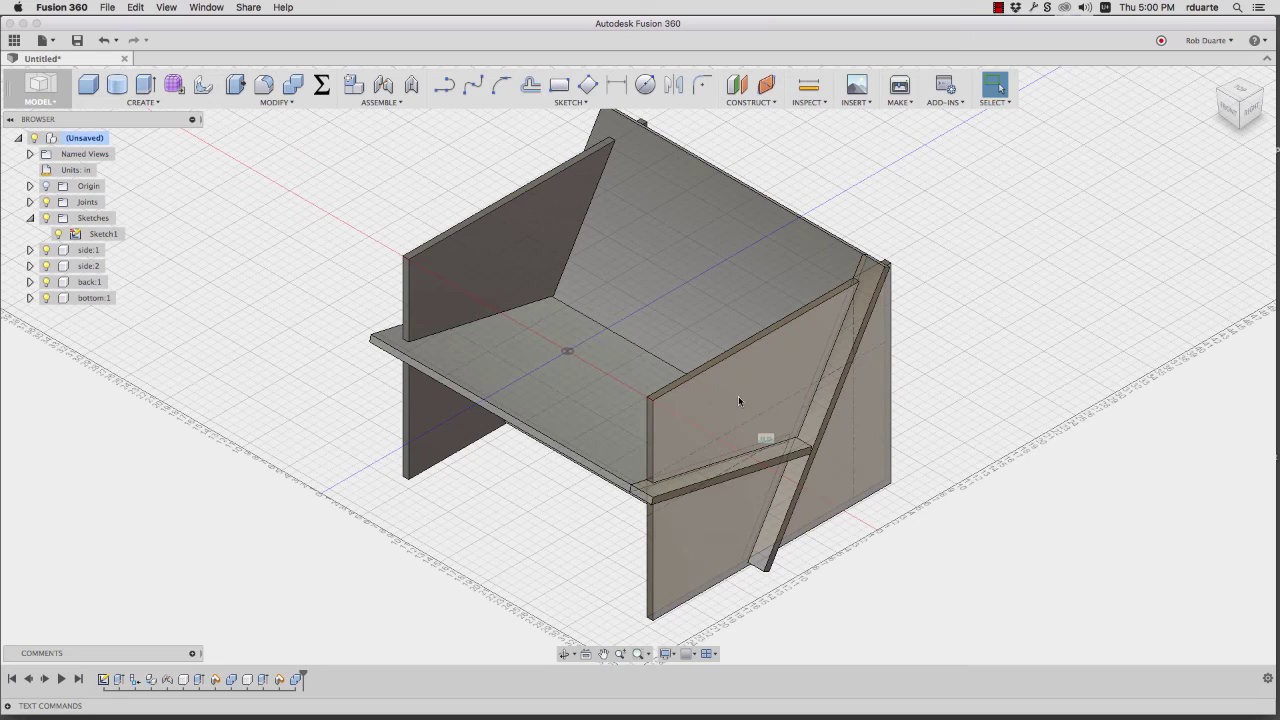
Hide side:1 and side:2 and zoom in on the slots in the back and bottom panels.
click(45, 251)
click(45, 251)
click(45, 251)
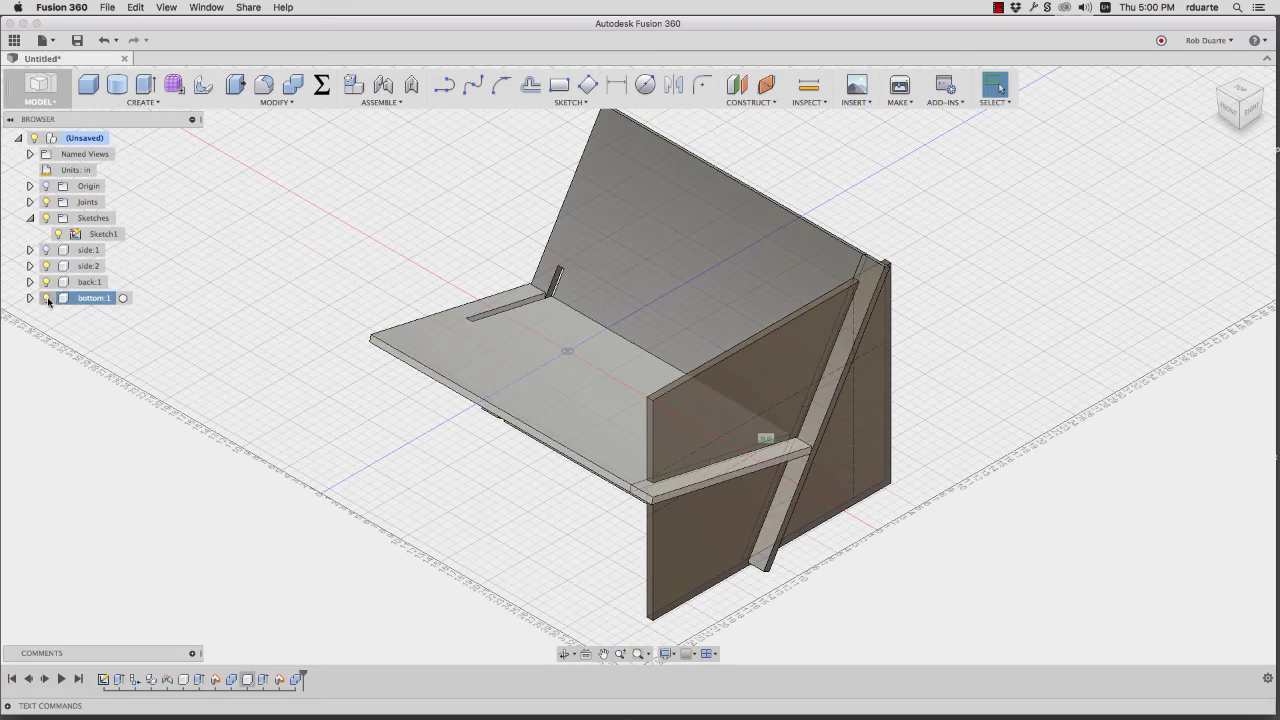
click(45, 266)
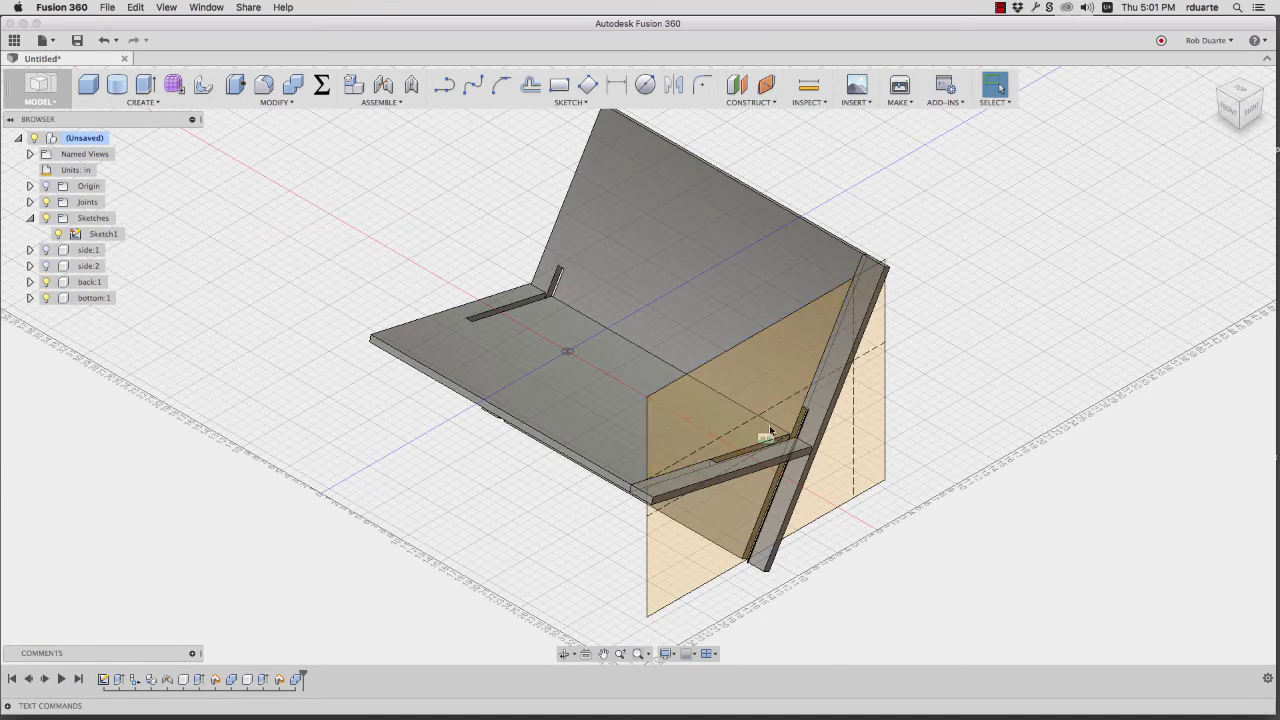
shift+scroll(642, 314, down, 5)
scroll(642, 314, up, 3)
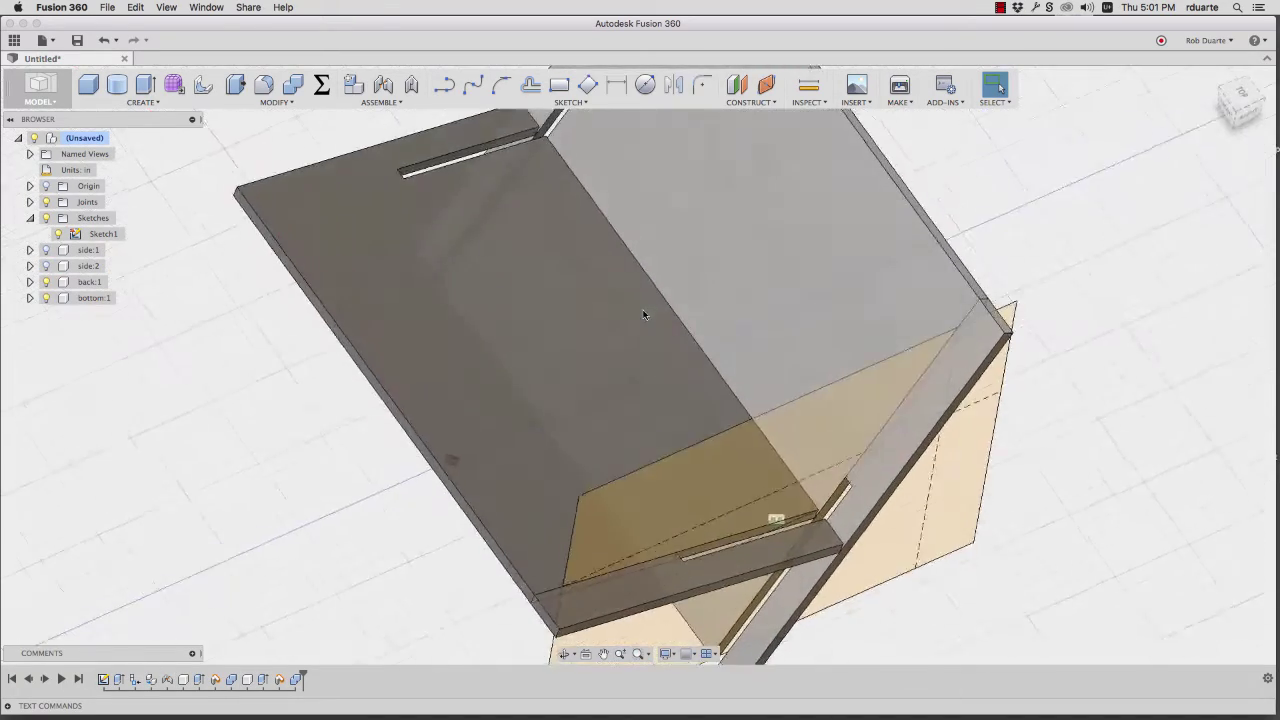
scroll(417, 223, up, 5)
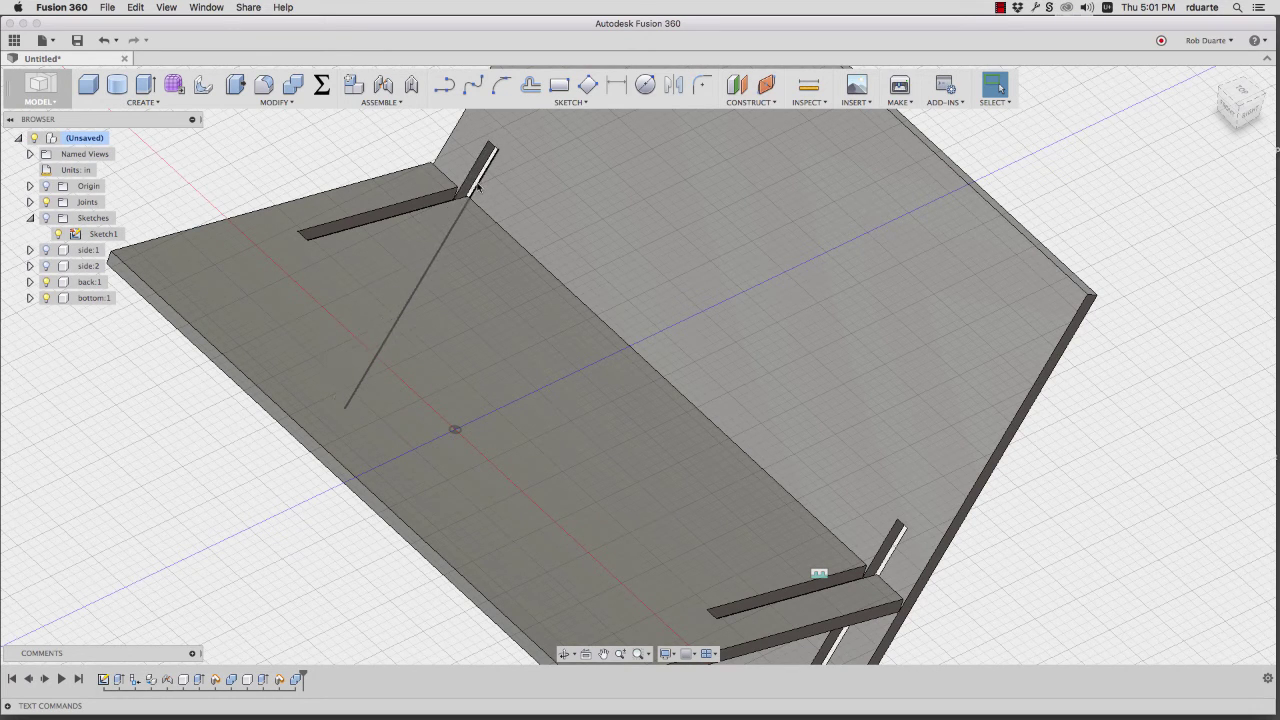
scroll(471, 197, up, 3)
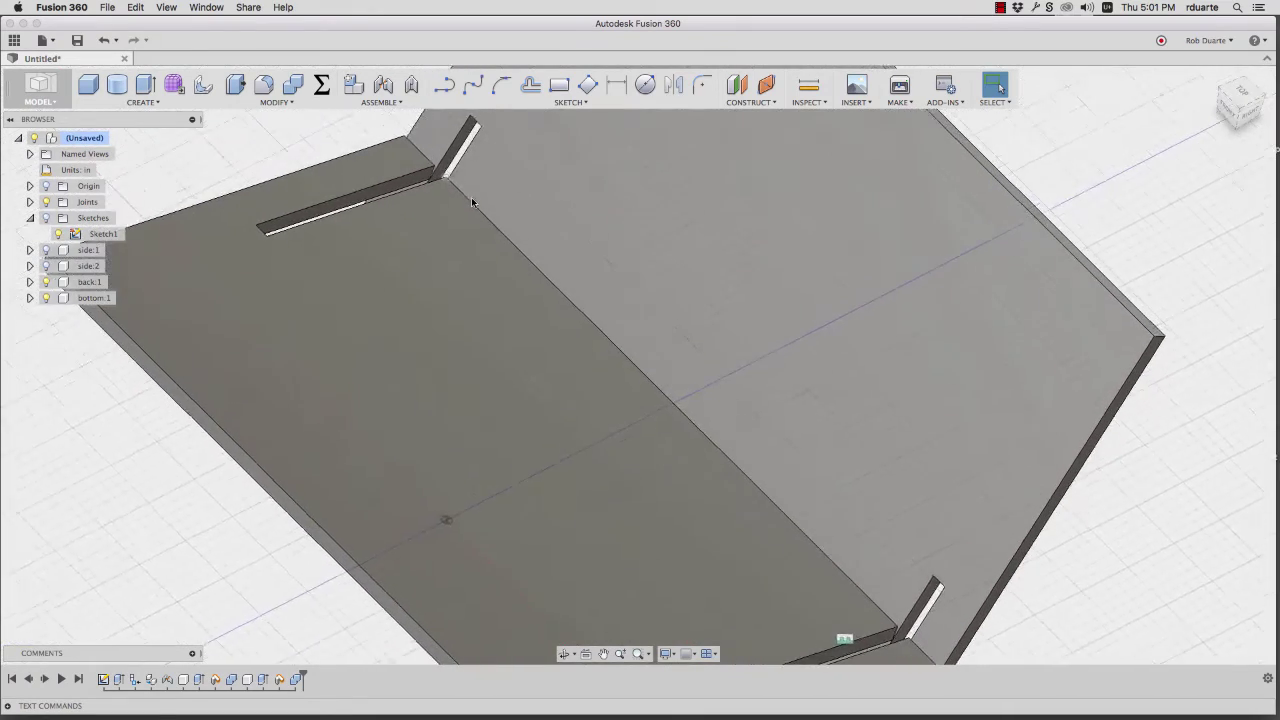
scroll(471, 197, down, 3)
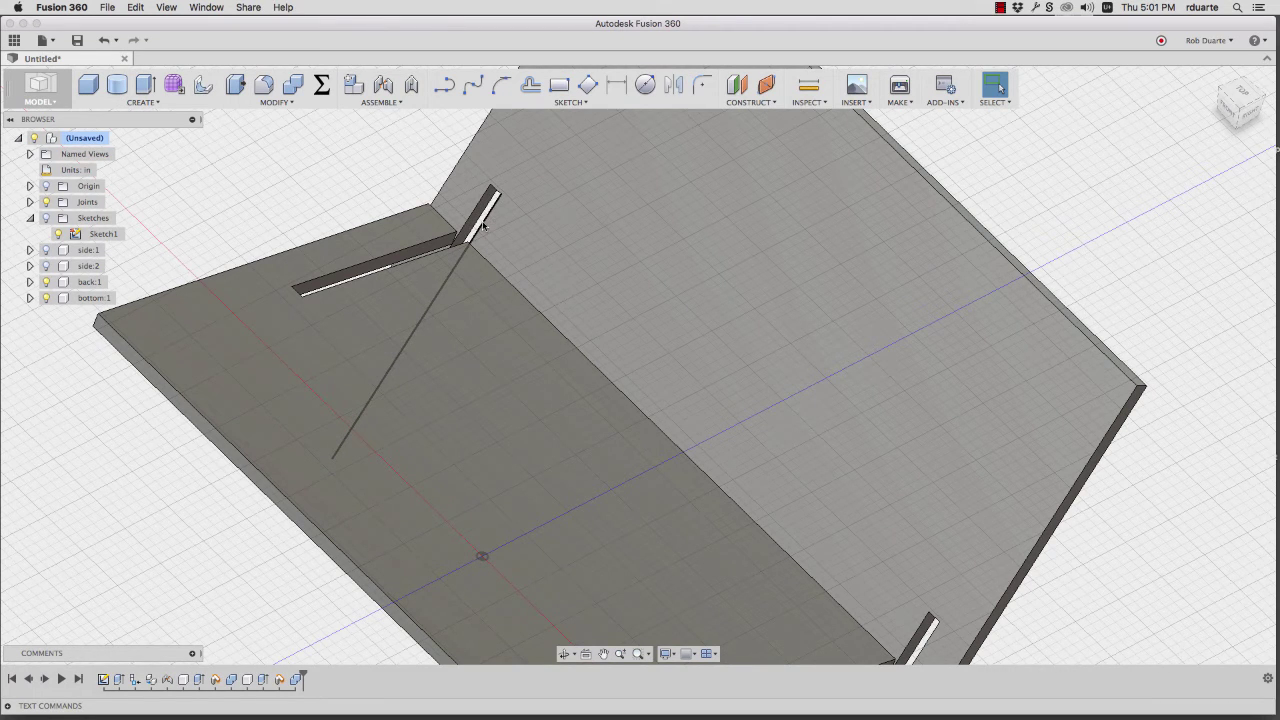
Start Press Pull and select the first four slot faces on the back and bottom panels.
click(235, 86)
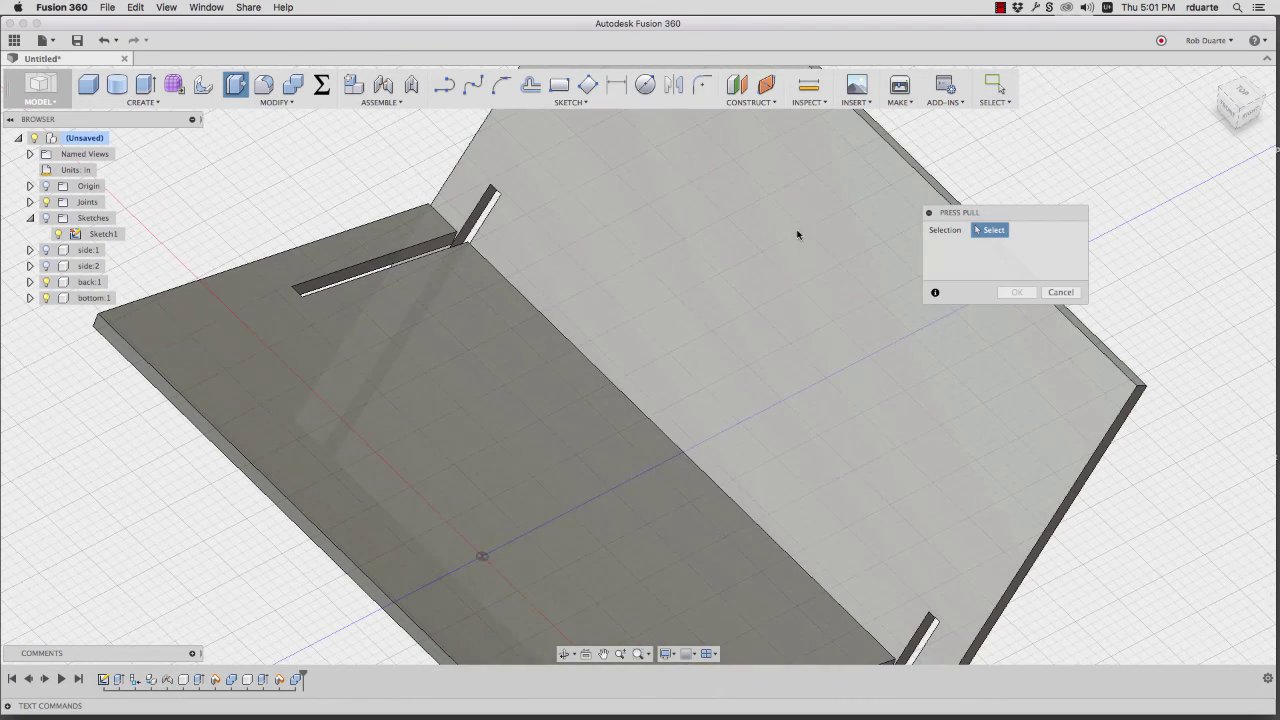
scroll(478, 216, up, 1)
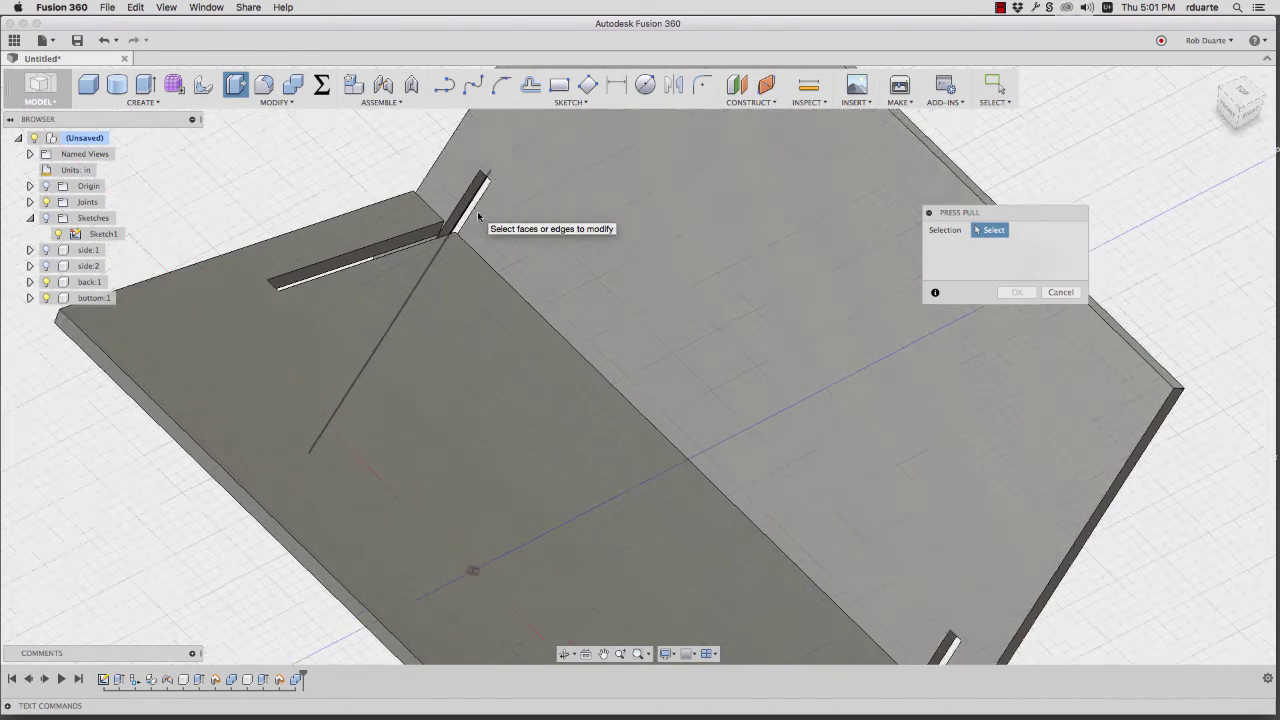
scroll(478, 216, up, 2)
middle_drag(423, 189, 460, 372)
click(508, 410)
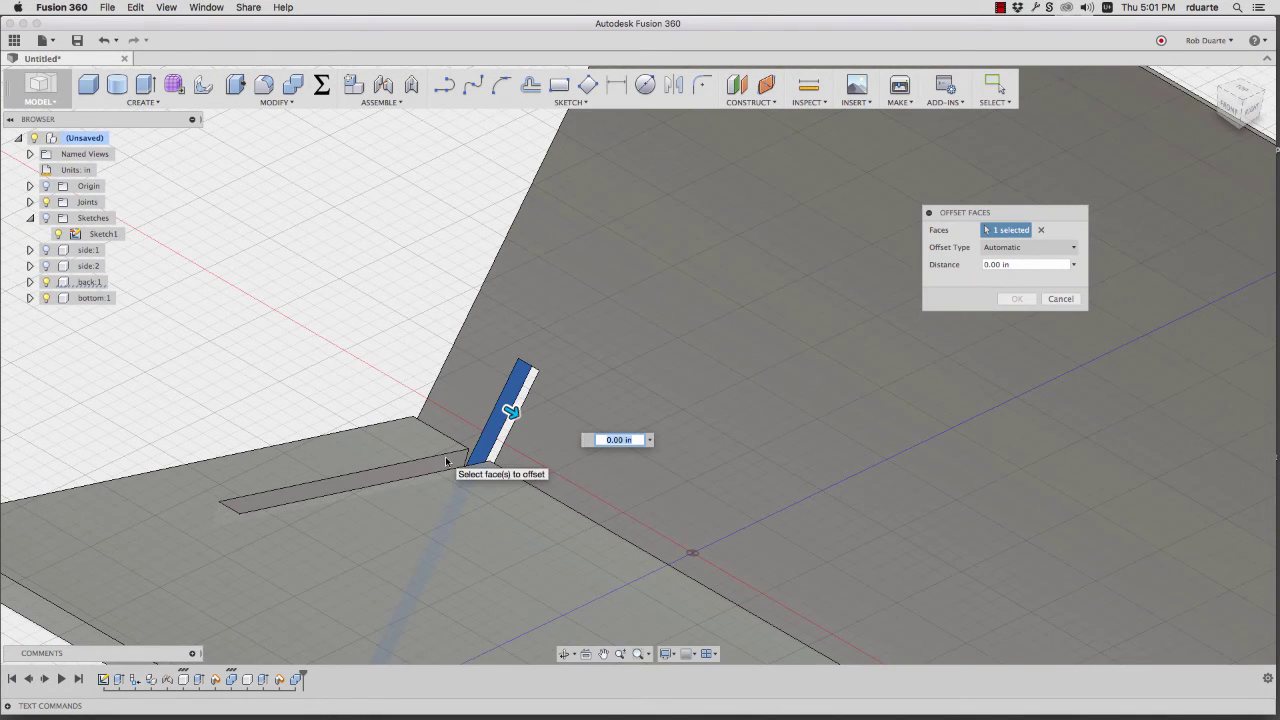
click(452, 460)
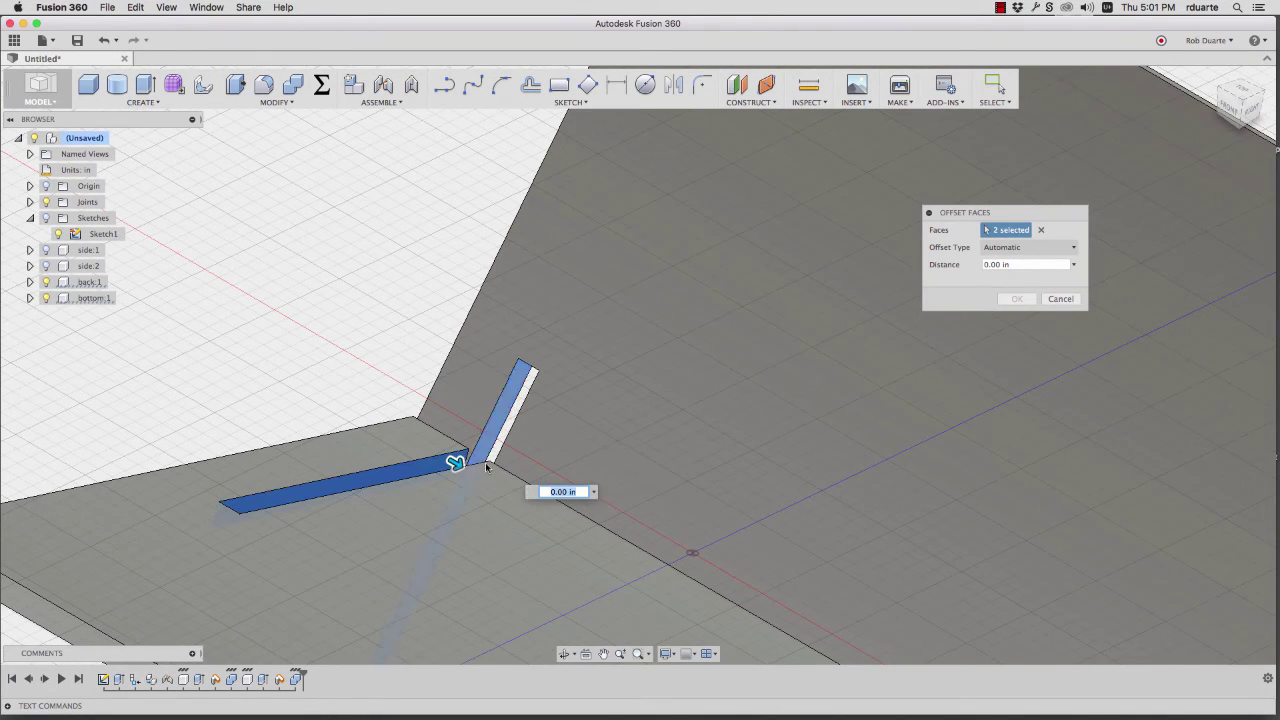
shift+middle_drag(487, 467, 152, 270)
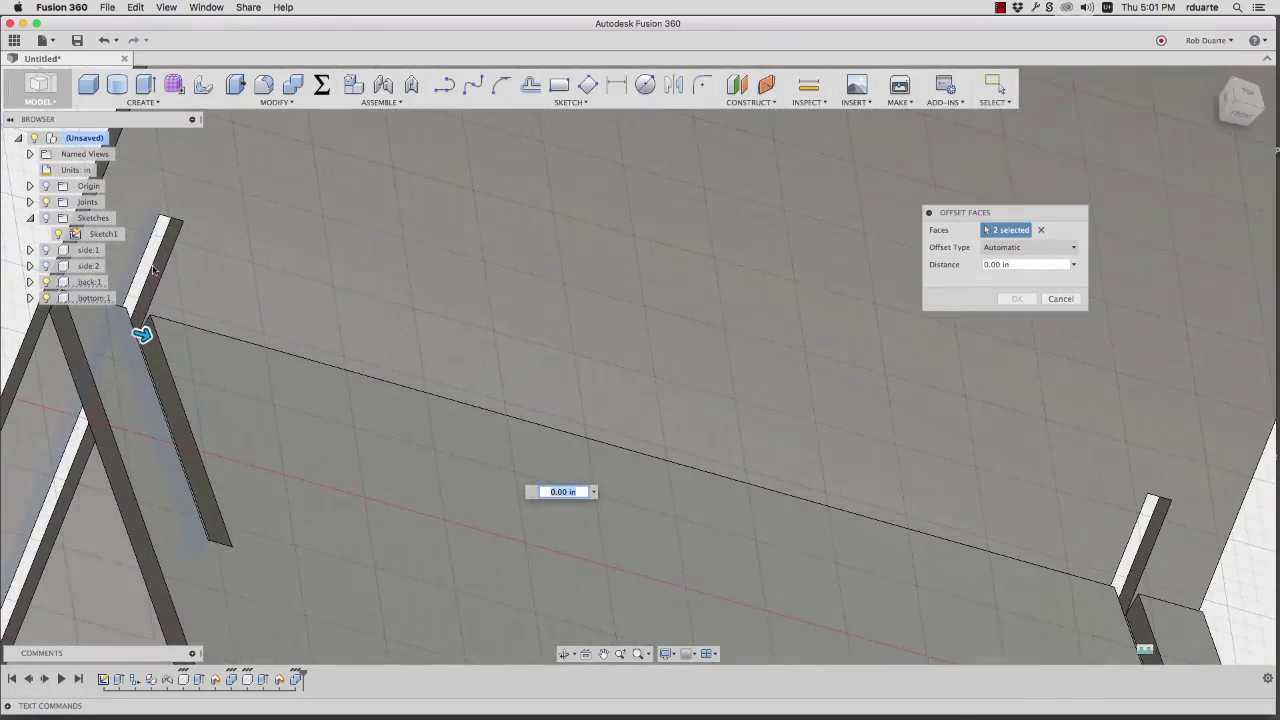
click(152, 270)
click(163, 376)
Select the remaining four slot faces and offset all eight by -tolerance.
shift+middle_drag(163, 376, 834, 608)
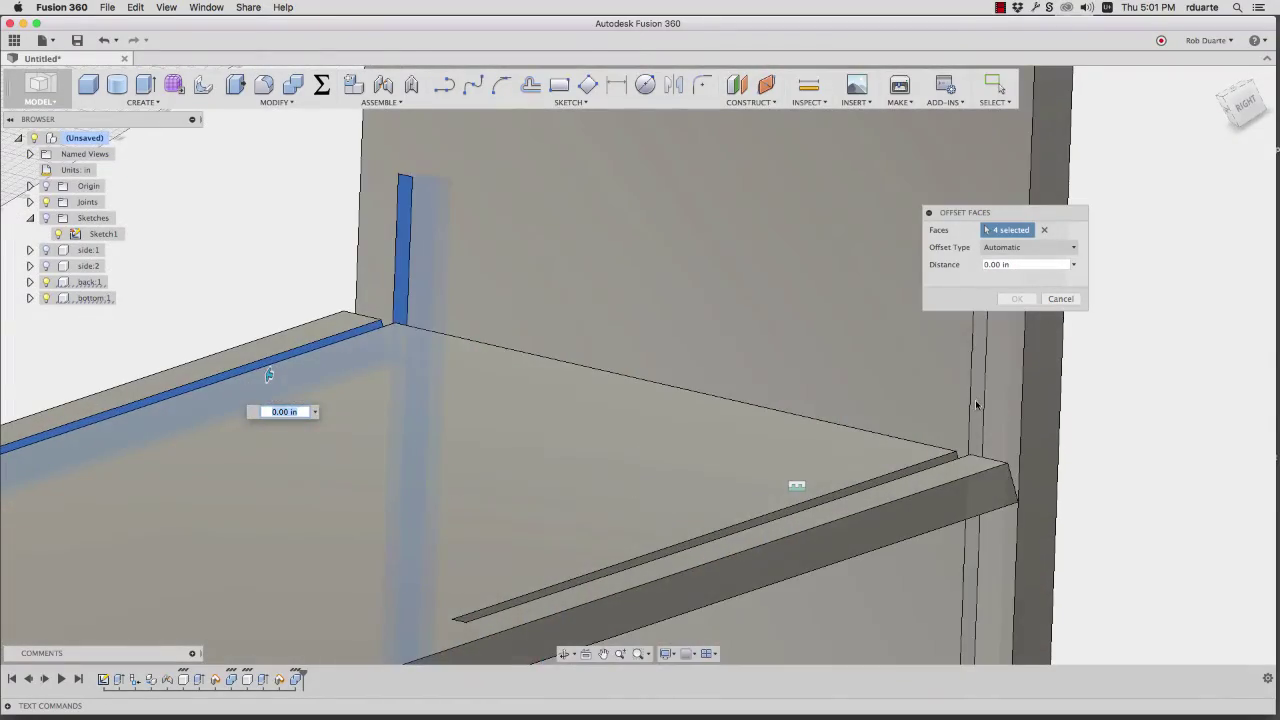
click(985, 445)
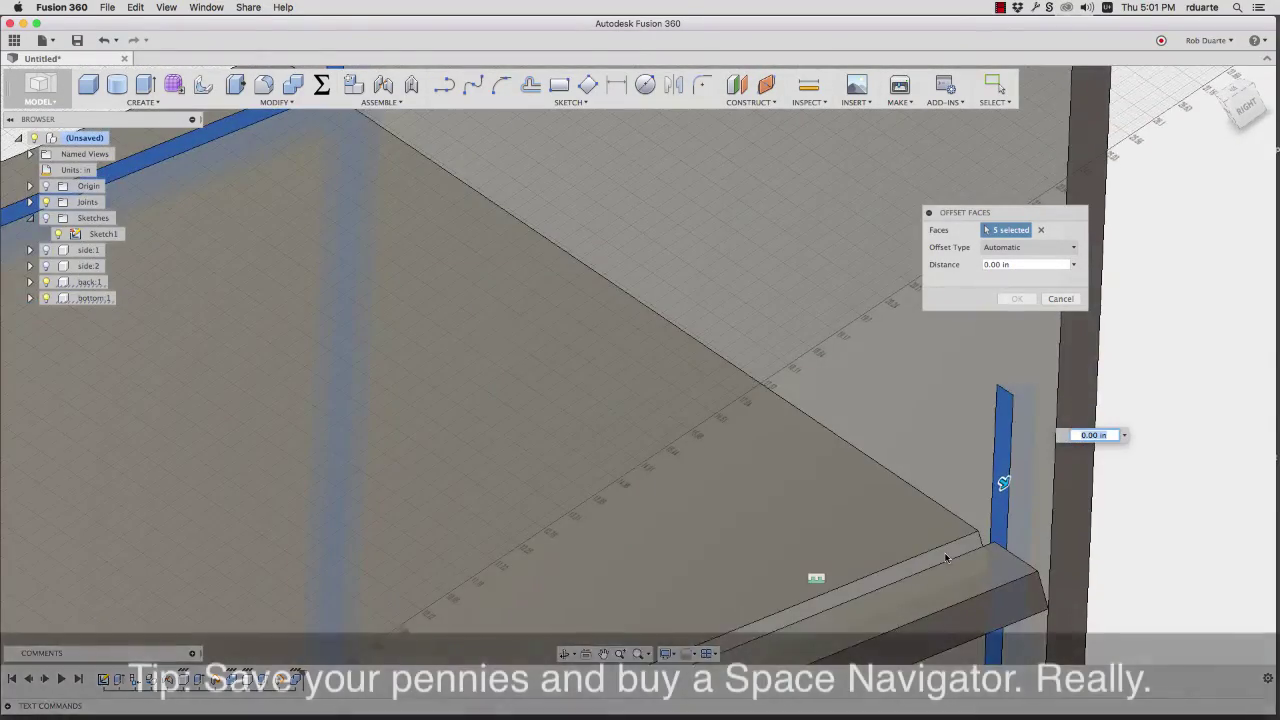
click(945, 557)
shift+middle_drag(951, 551, 999, 269)
click(1136, 202)
click(985, 162)
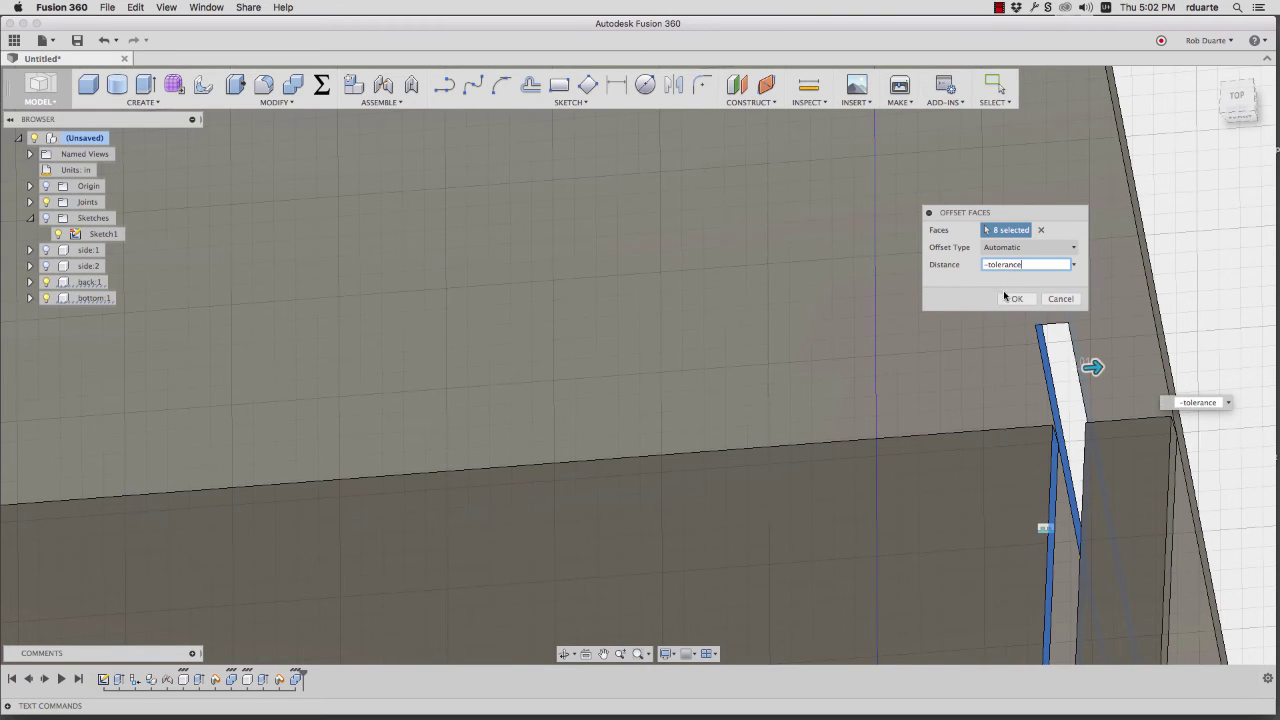
click(1012, 298)
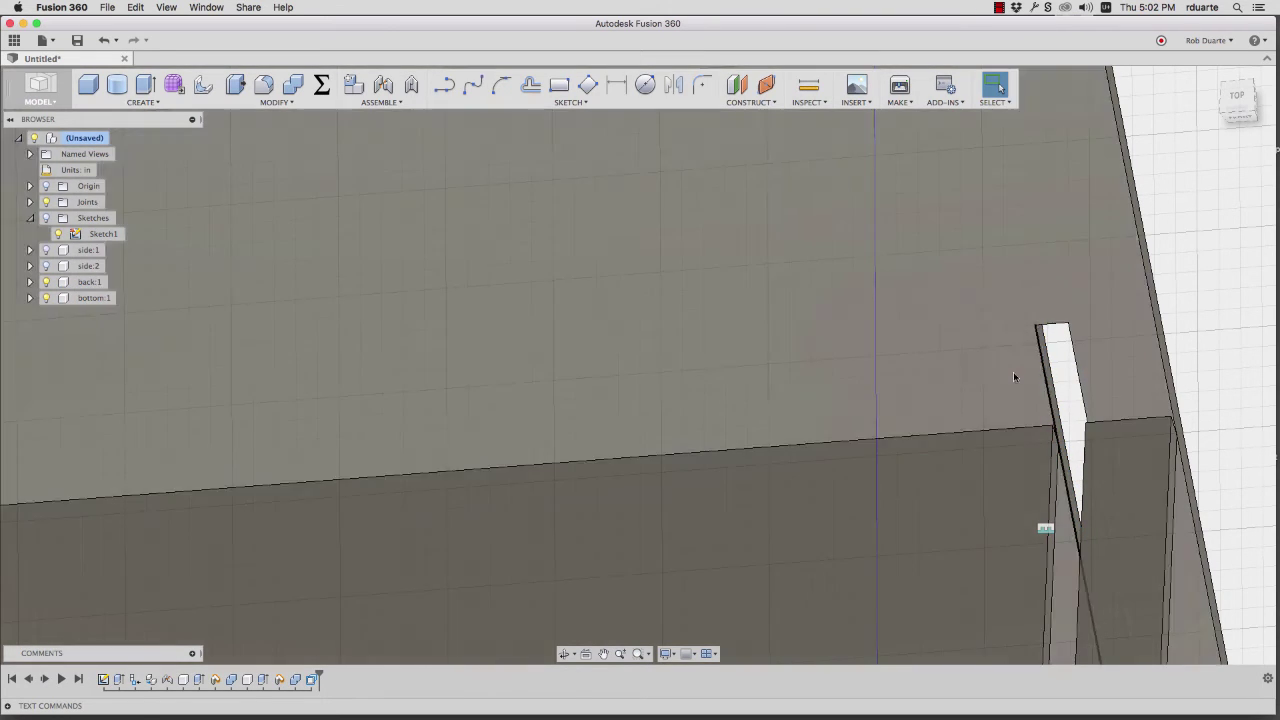
Change the tolerance parameter to 0.1 in, apply it, and orbit out to view the panels.
key(F6)
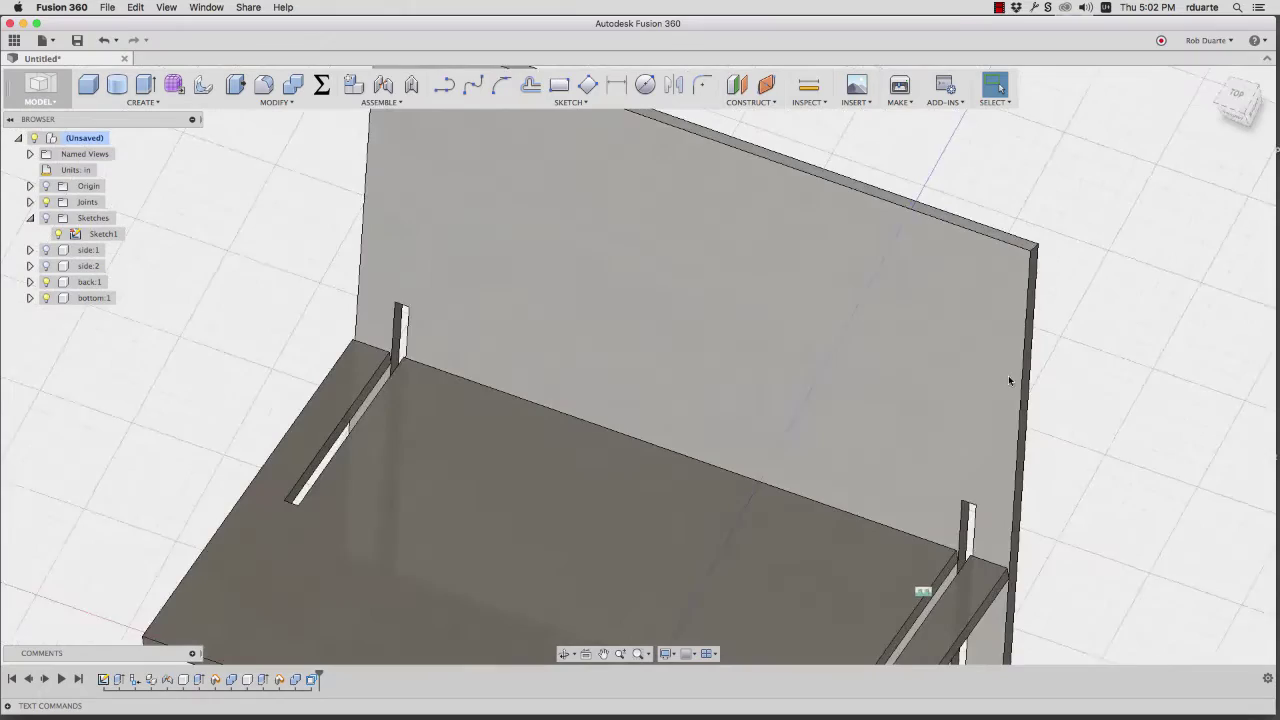
click(322, 84)
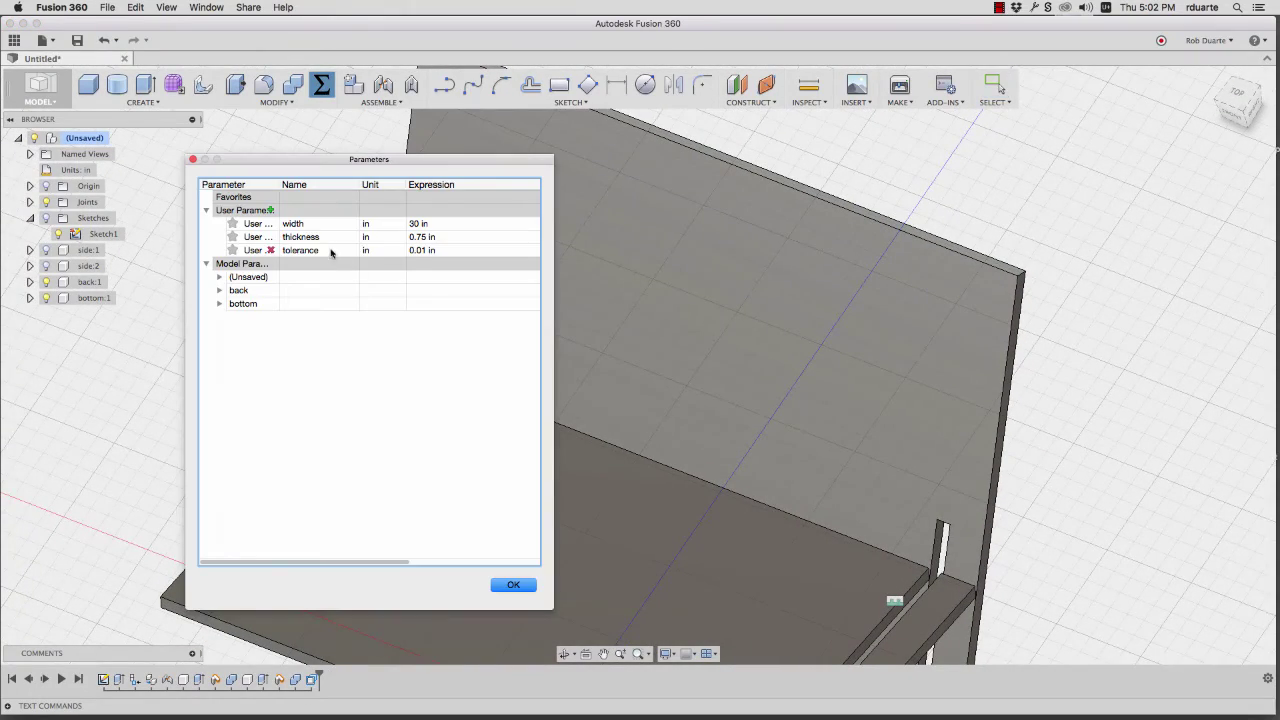
click(416, 254)
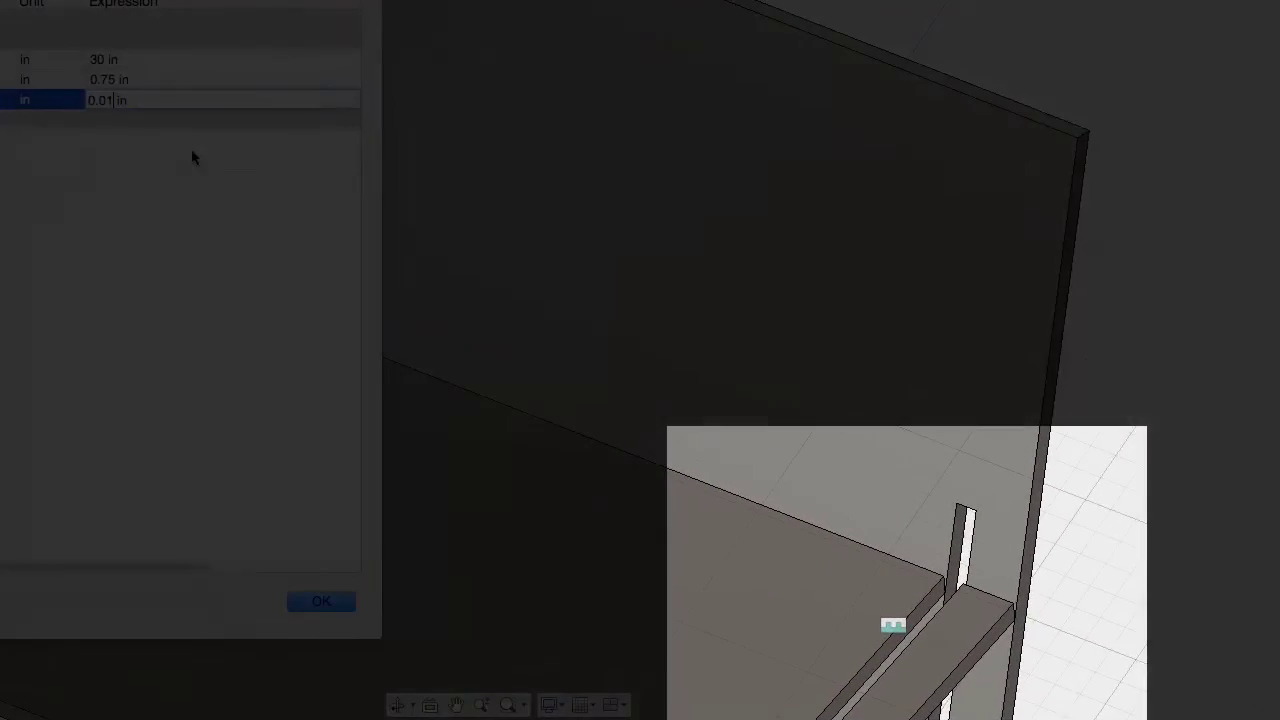
key(BackSpace)
key(Return)
click(102, 100)
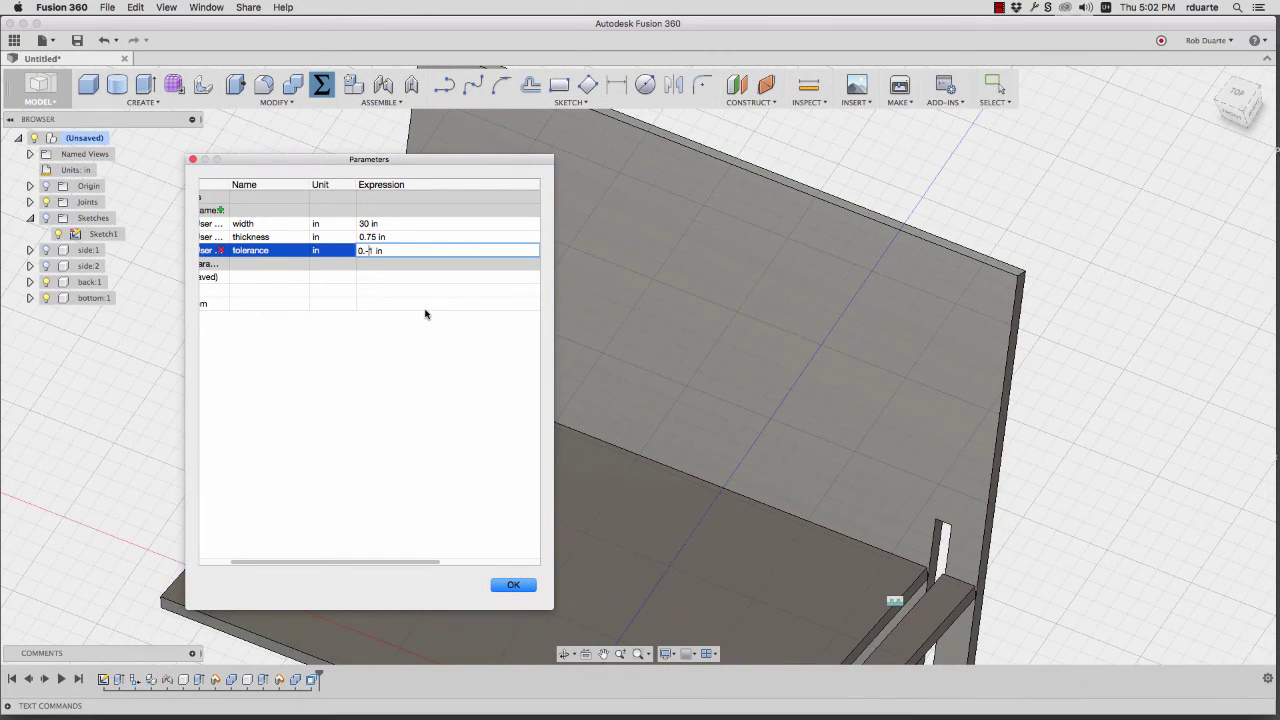
click(513, 585)
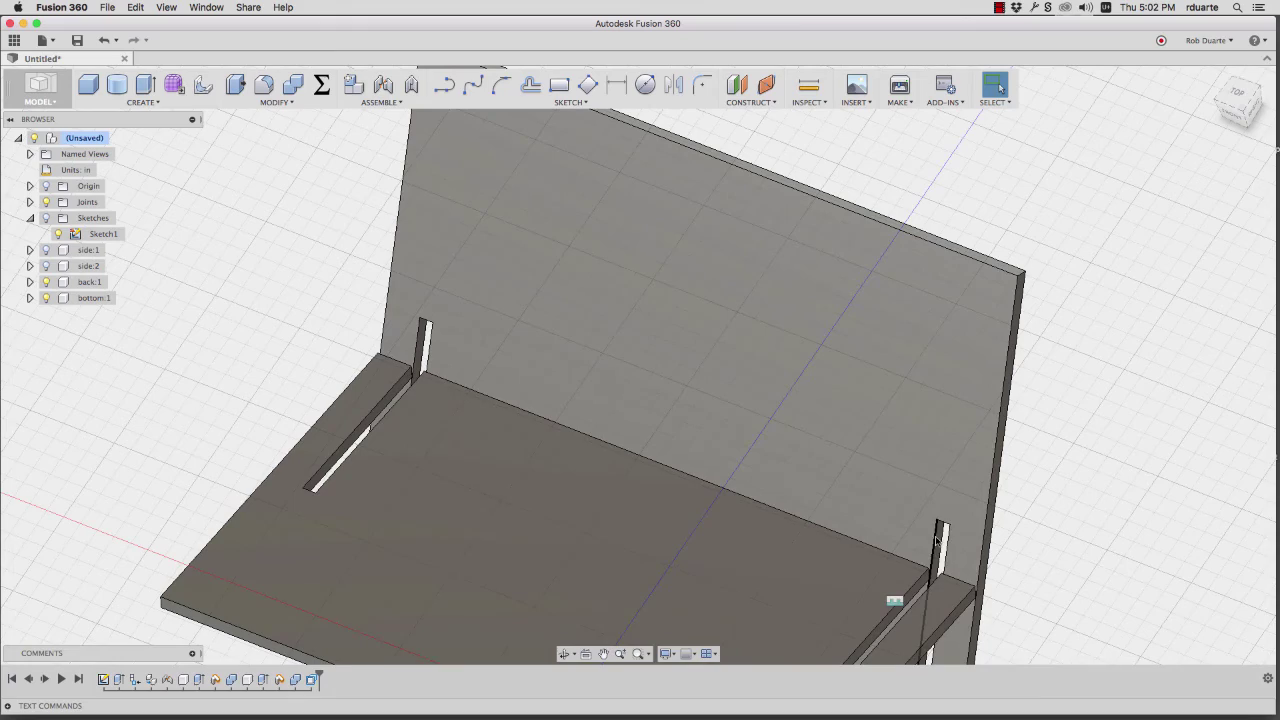
shift+middle_drag(940, 587, 434, 277)
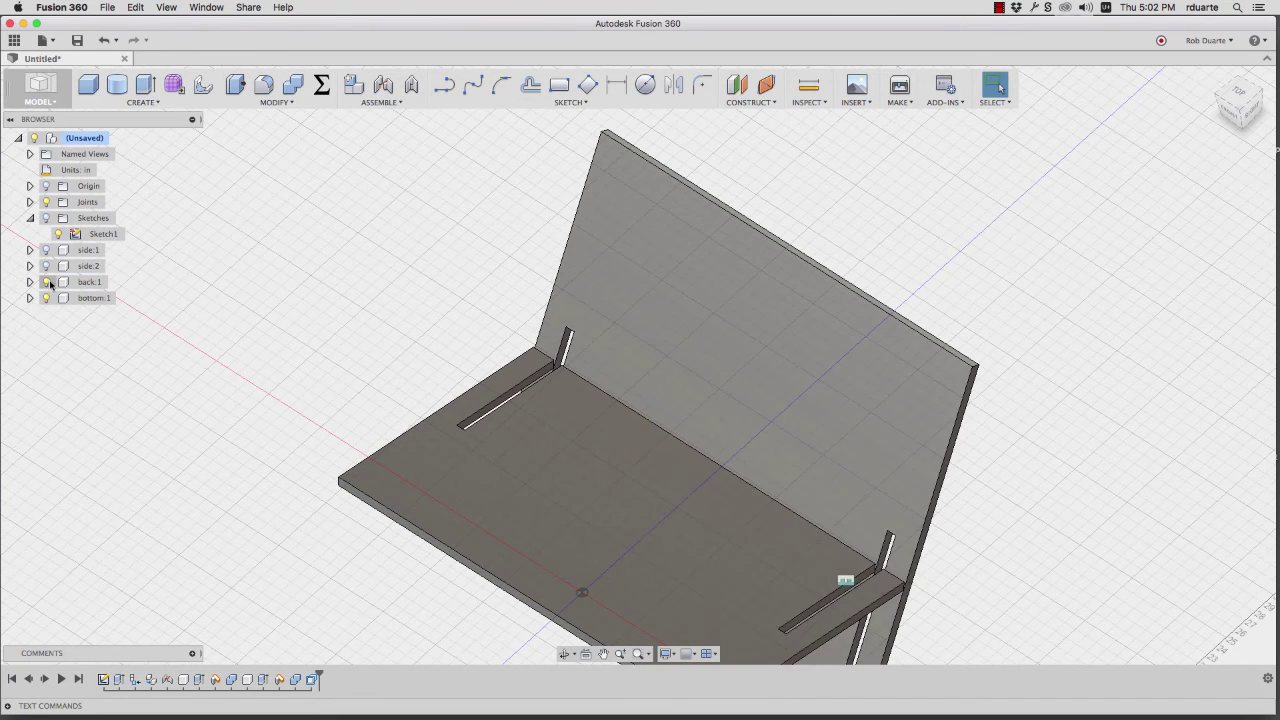
Show both side panels and hide the bottom panel.
click(45, 266)
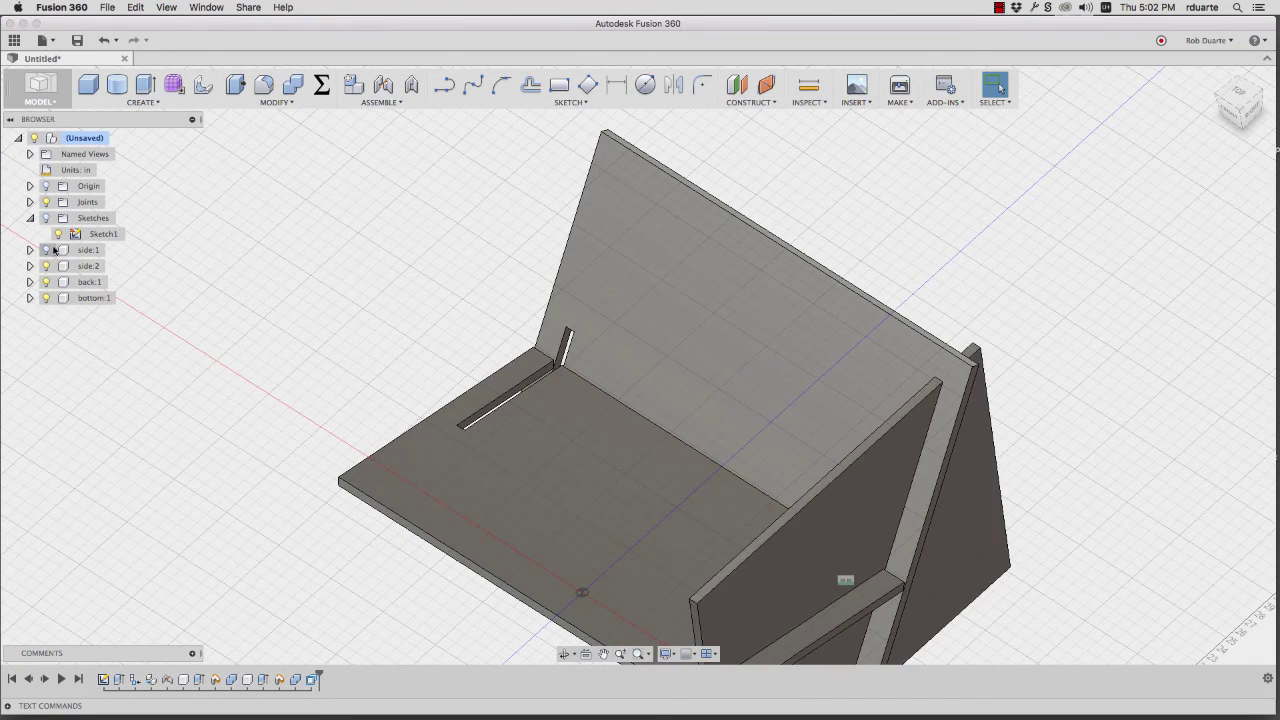
click(45, 250)
click(45, 298)
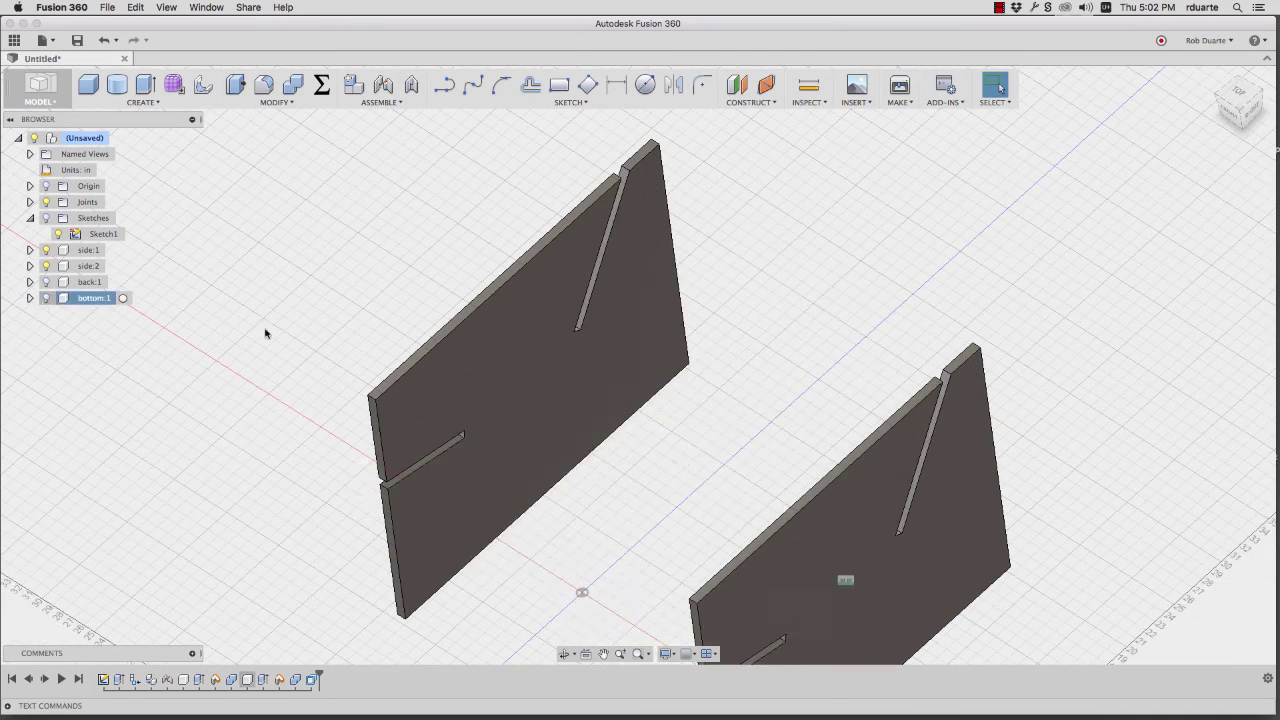
scroll(563, 380, up, 5)
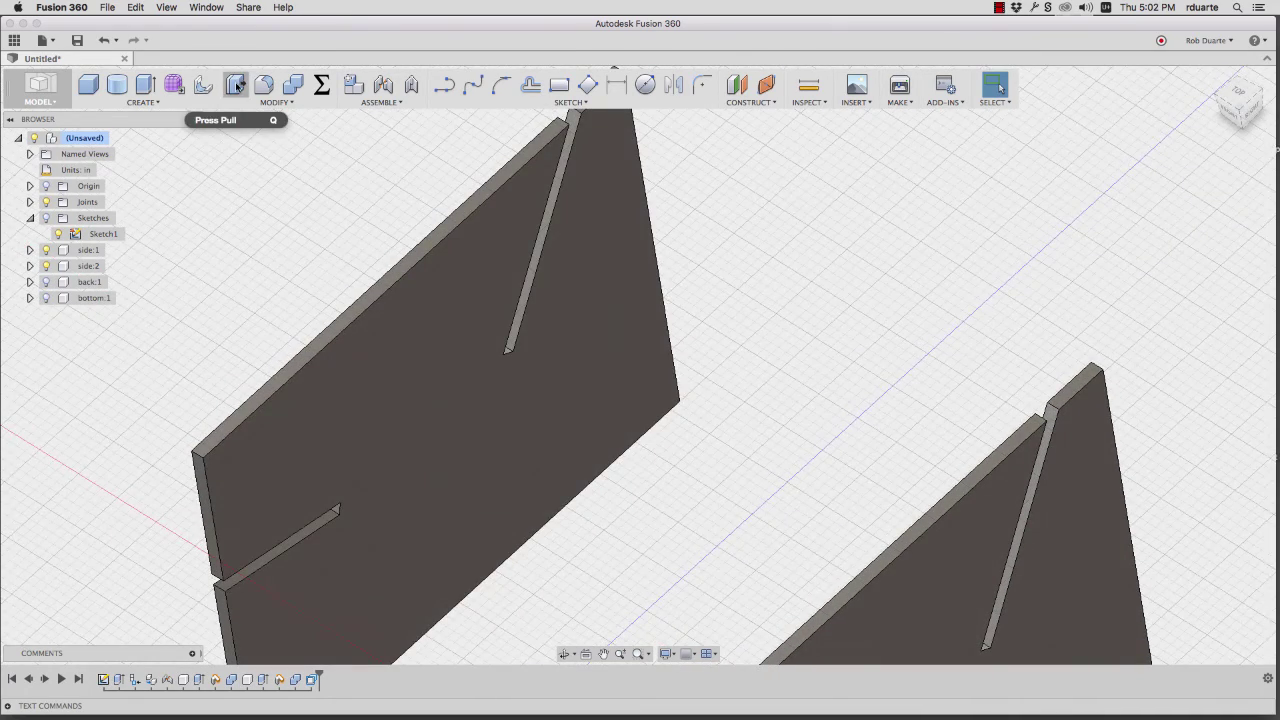
Start Press Pull and select the first four slot faces on the side panels.
click(236, 84)
scroll(561, 176, up, 5)
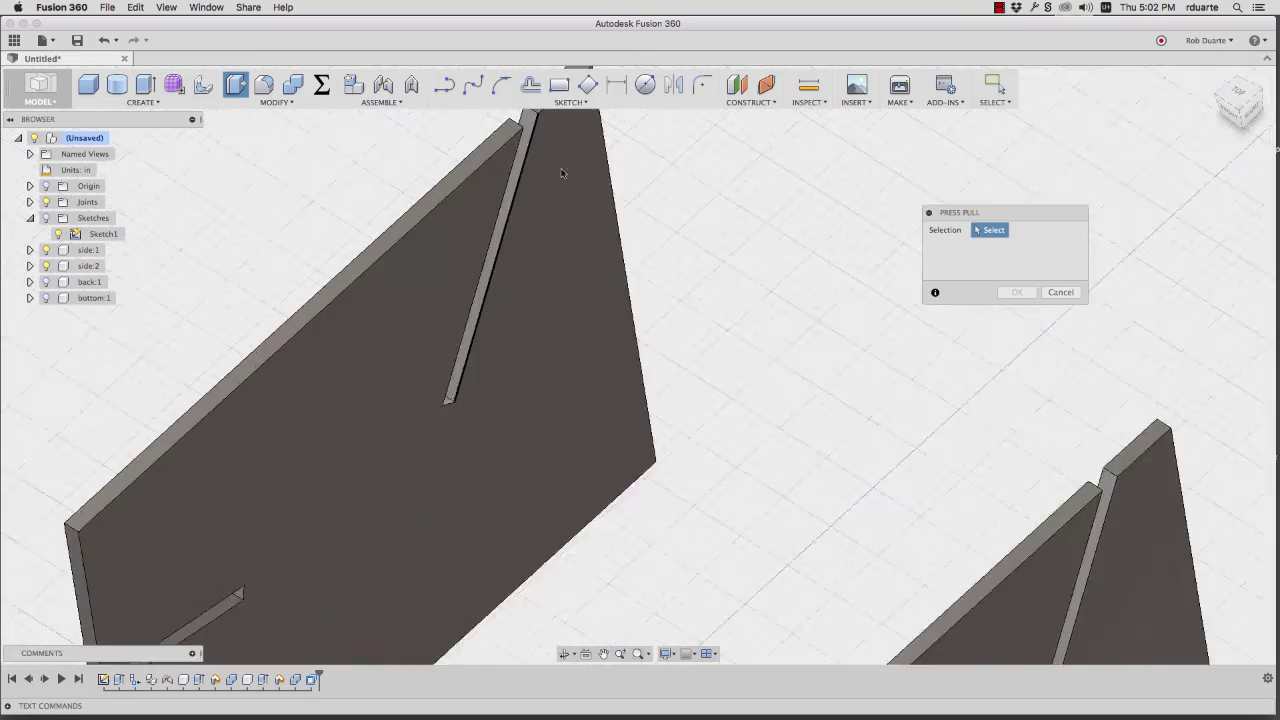
click(519, 264)
shift+middle_drag(519, 264, 154, 175)
click(1012, 452)
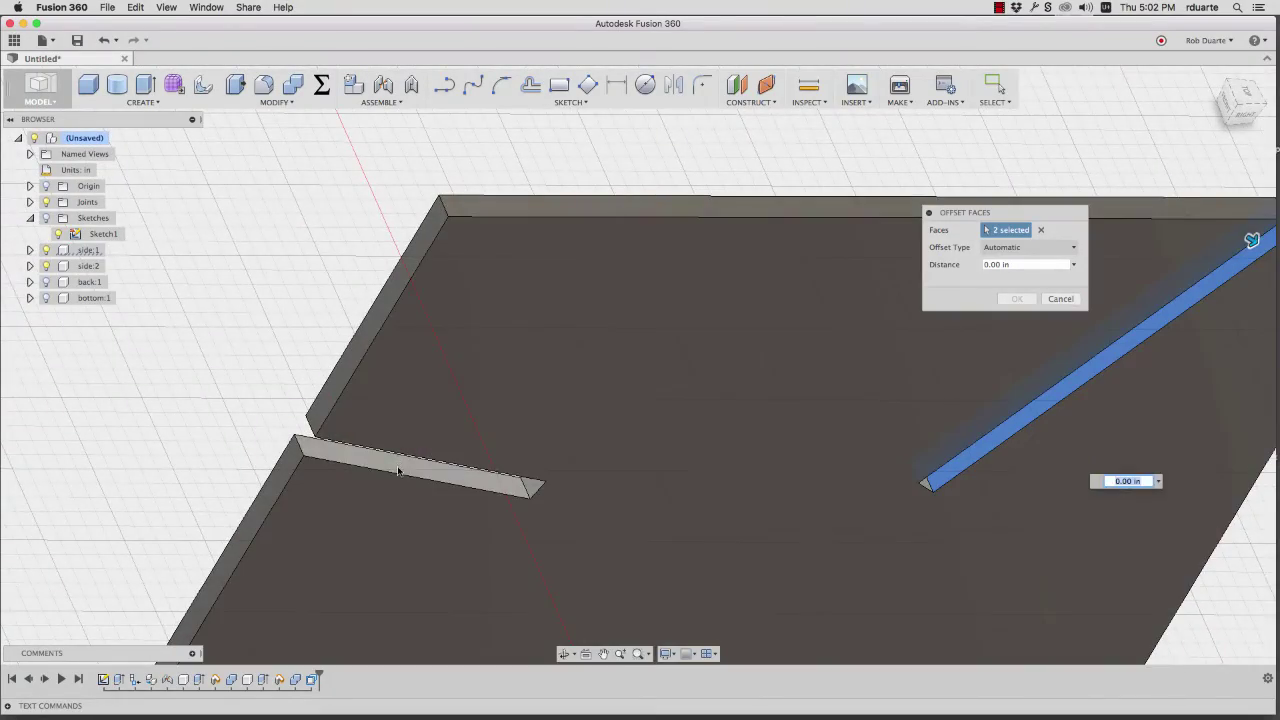
click(397, 468)
shift+middle_drag(397, 468, 500, 490)
click(500, 490)
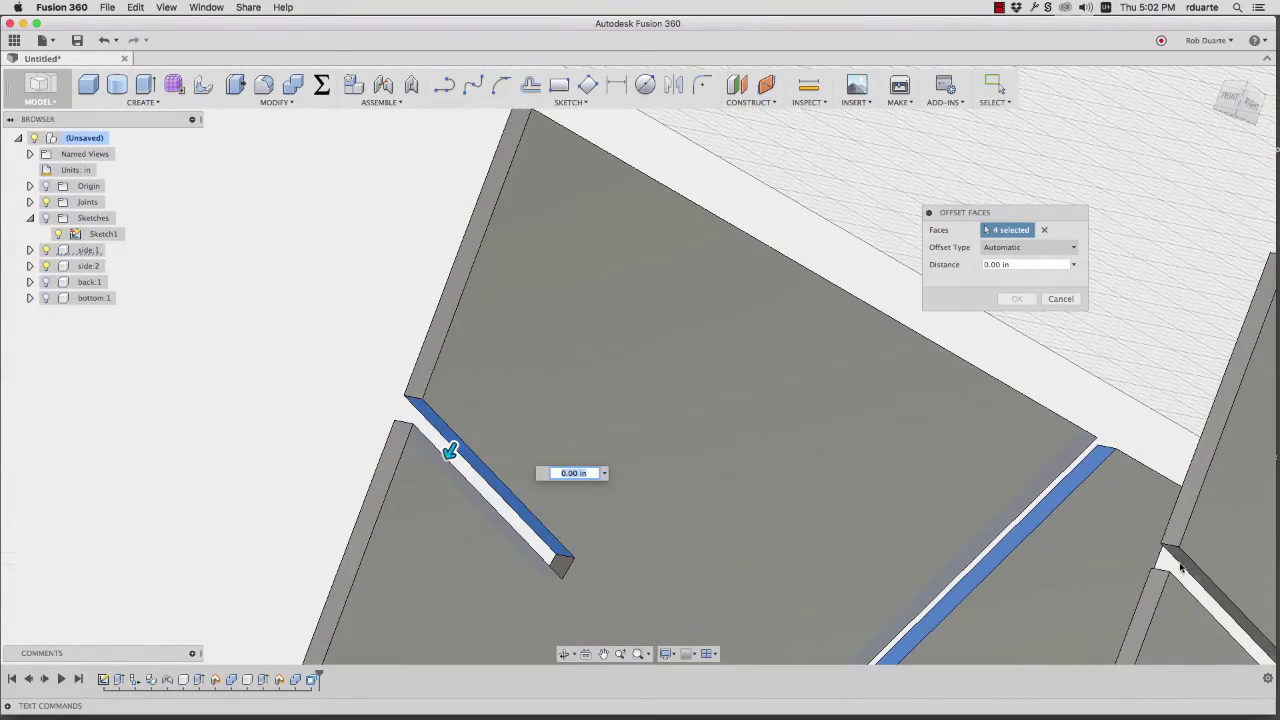
Add the last four side-panel slot faces, offset all eight by -tolerance, and show back:1.
click(1171, 571)
shift+middle_drag(1171, 571, 1090, 530)
click(1089, 528)
shift+middle_drag(910, 562, 634, 277)
click(684, 571)
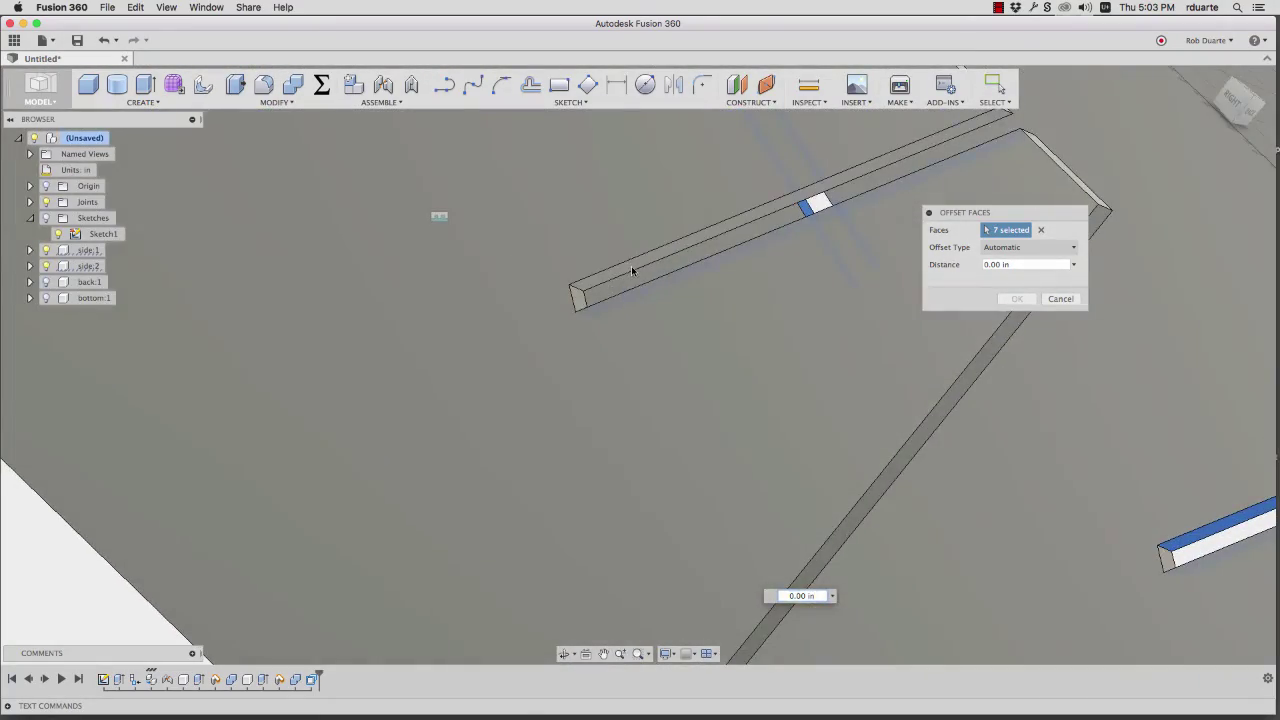
click(636, 290)
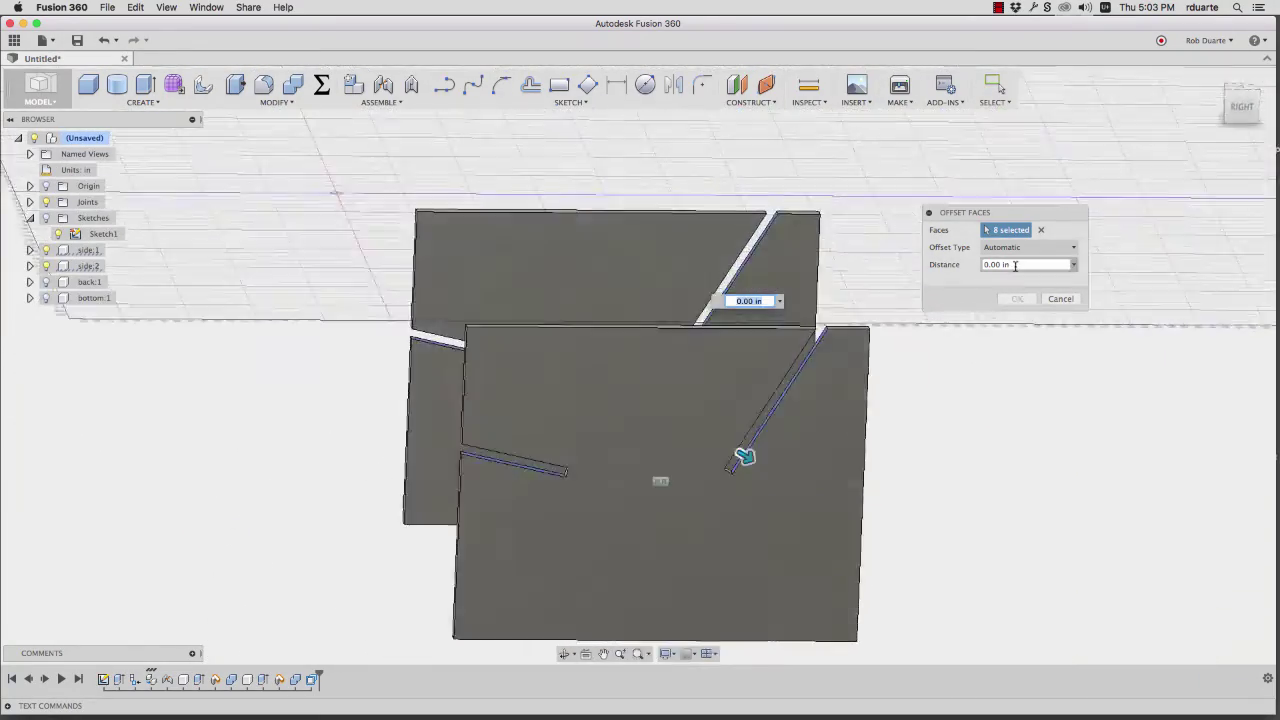
click(995, 265)
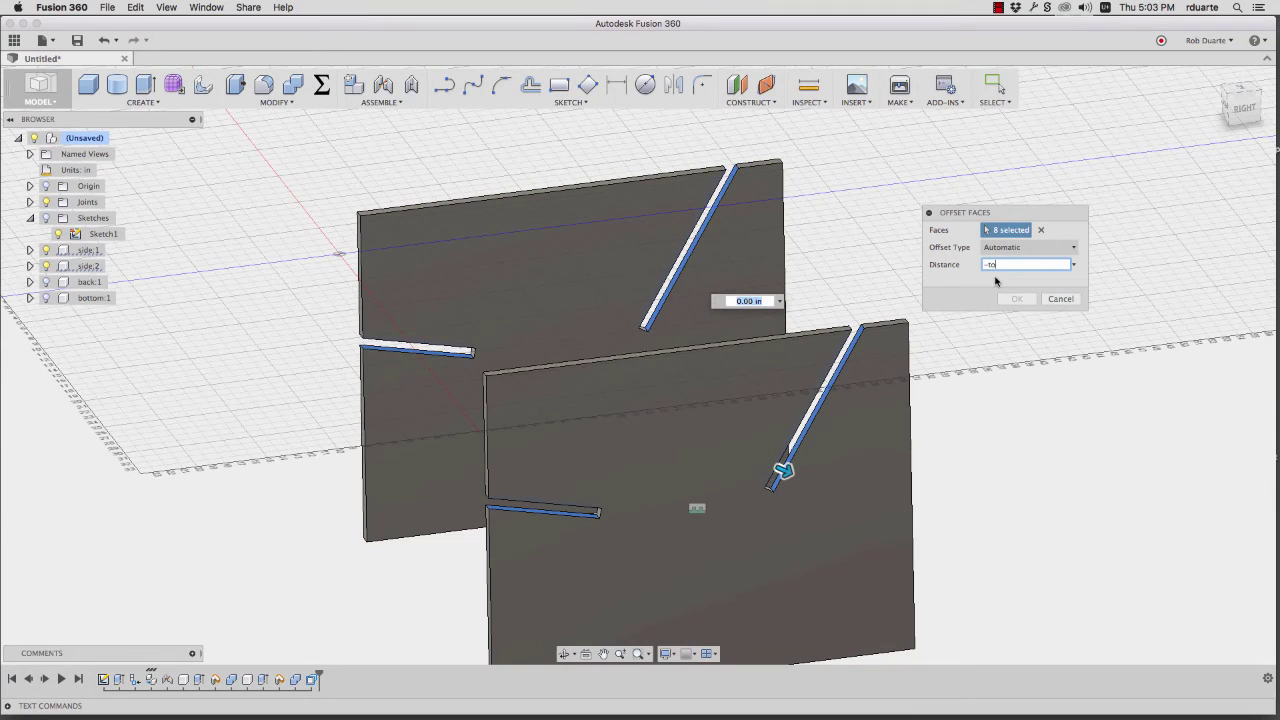
text(-tolerance)
key(super+a)
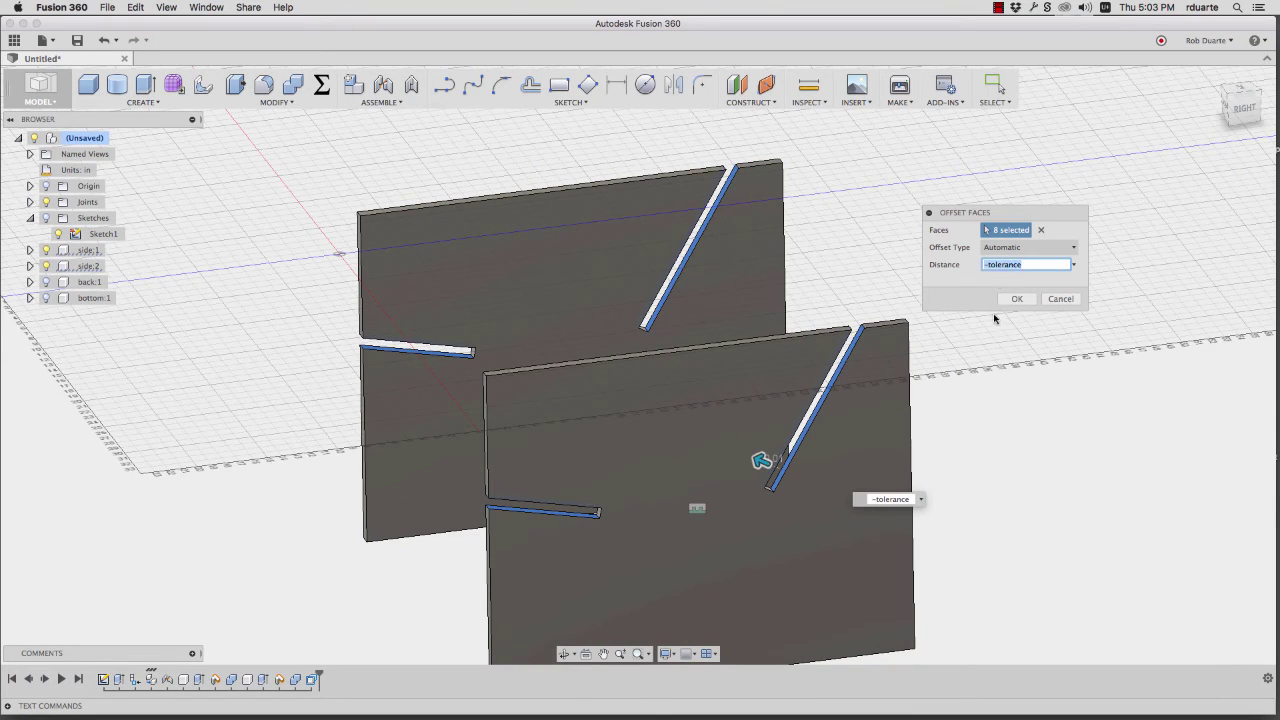
click(1015, 299)
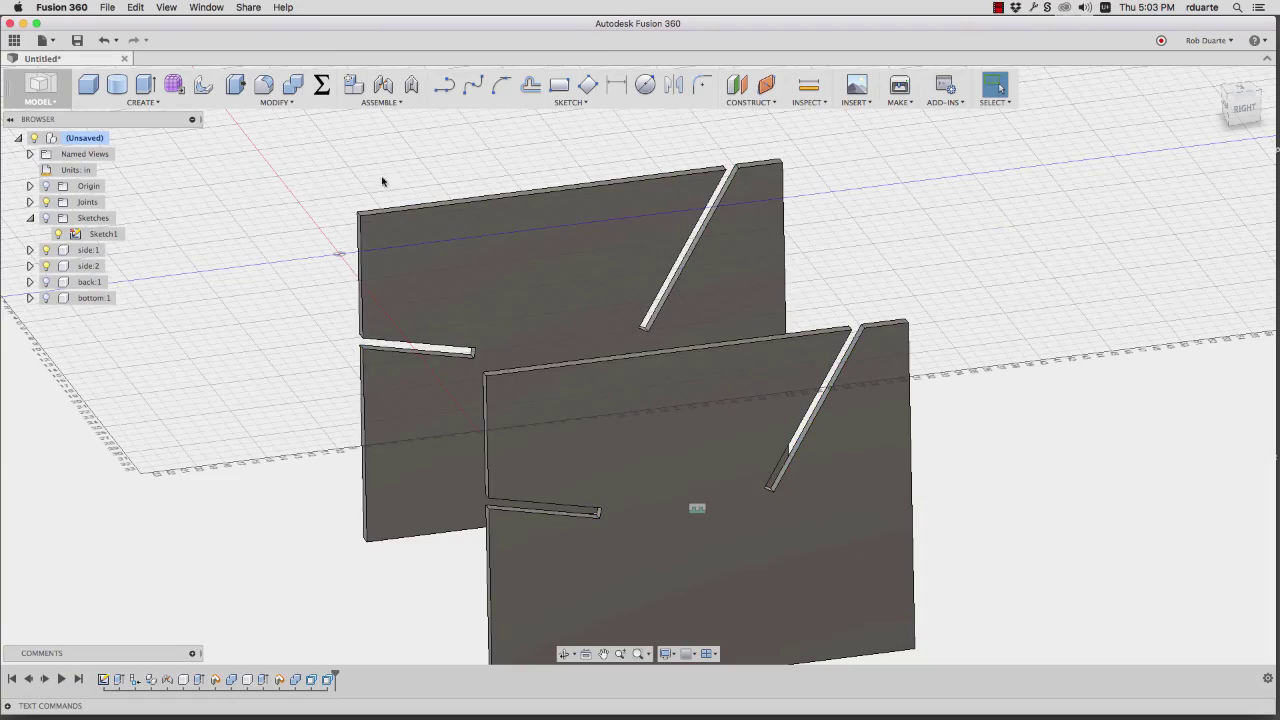
click(45, 281)
Show the bottom panel and try chair widths of 24 in and 72 in in Parameters.
click(45, 297)
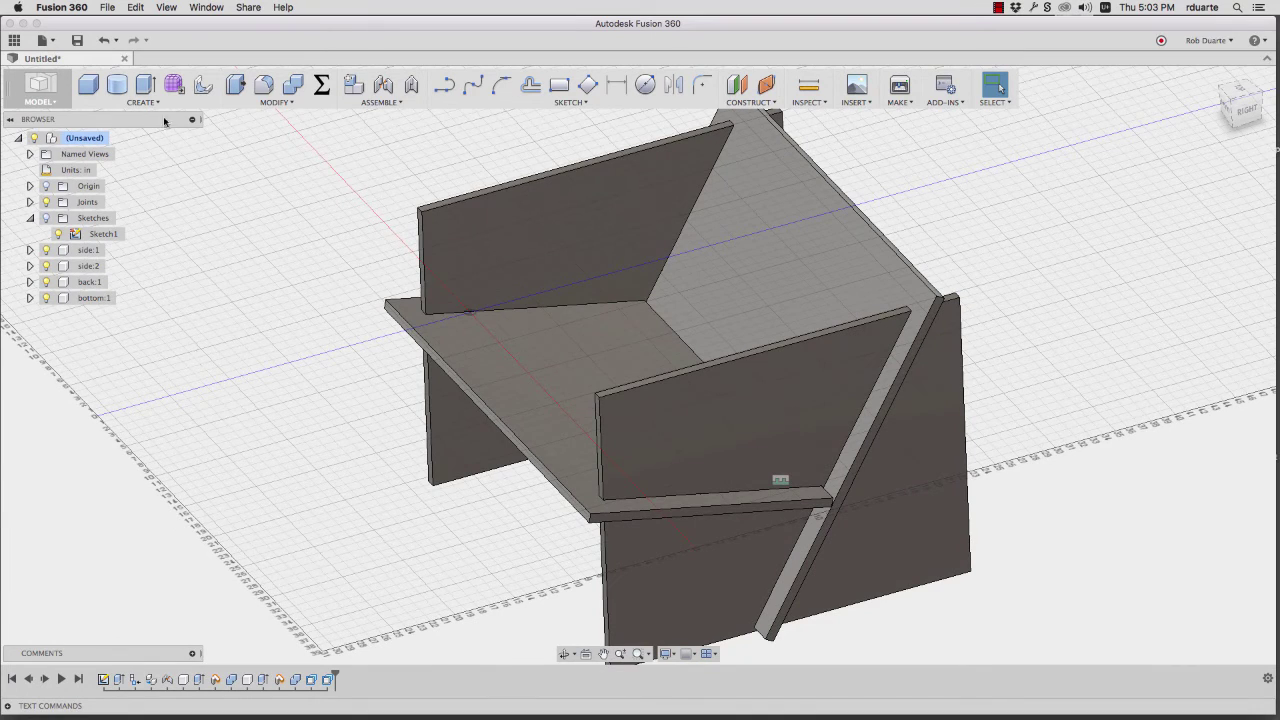
click(321, 84)
drag(338, 156, 162, 159)
double_click(258, 227)
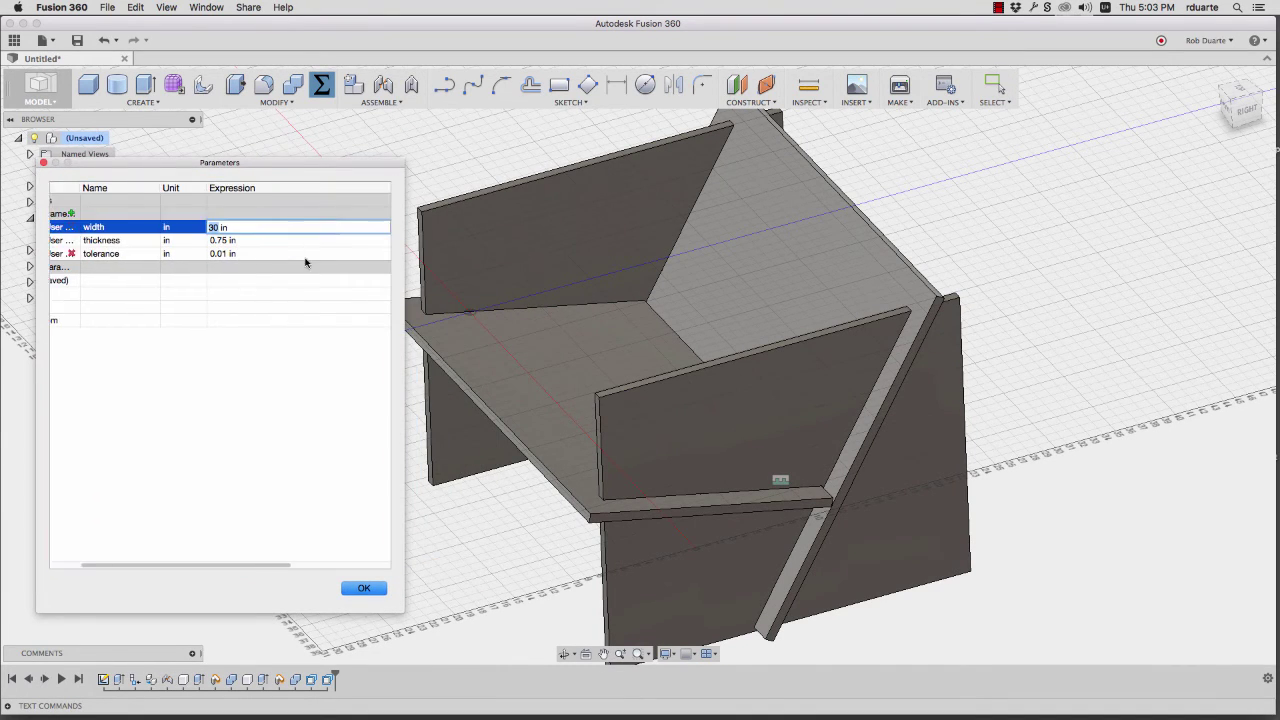
key(Tab)
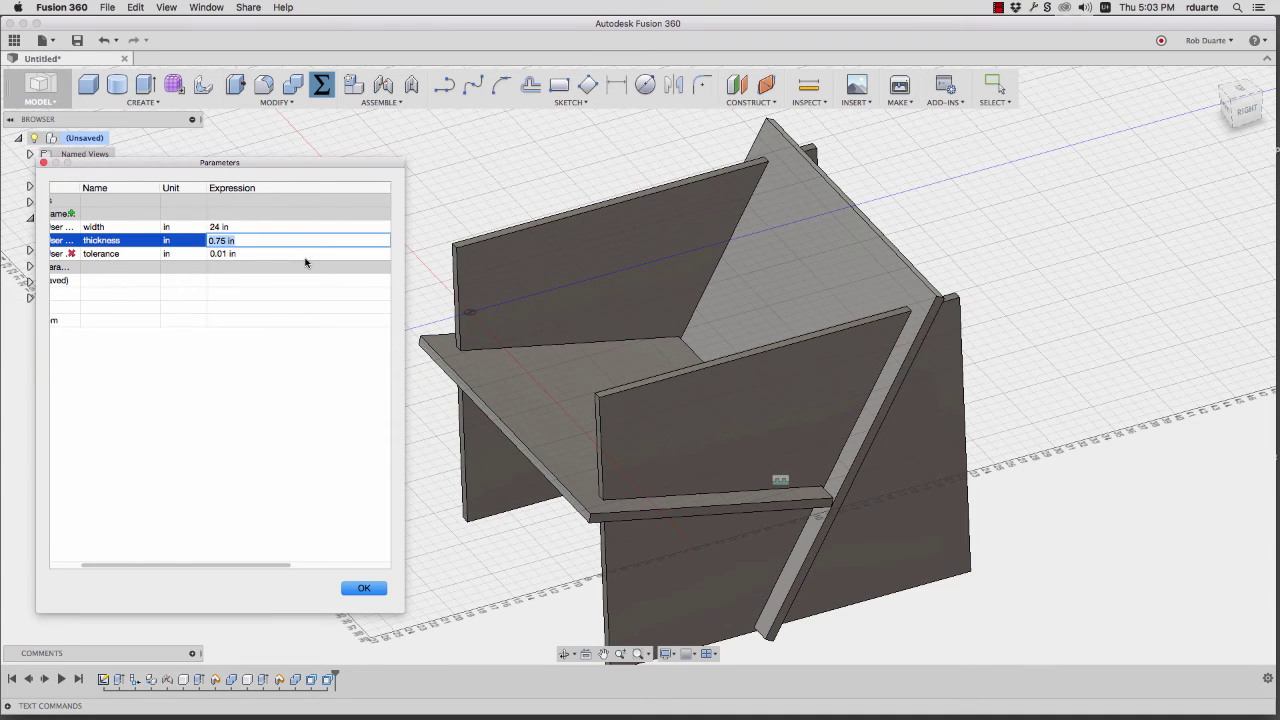
click(213, 227)
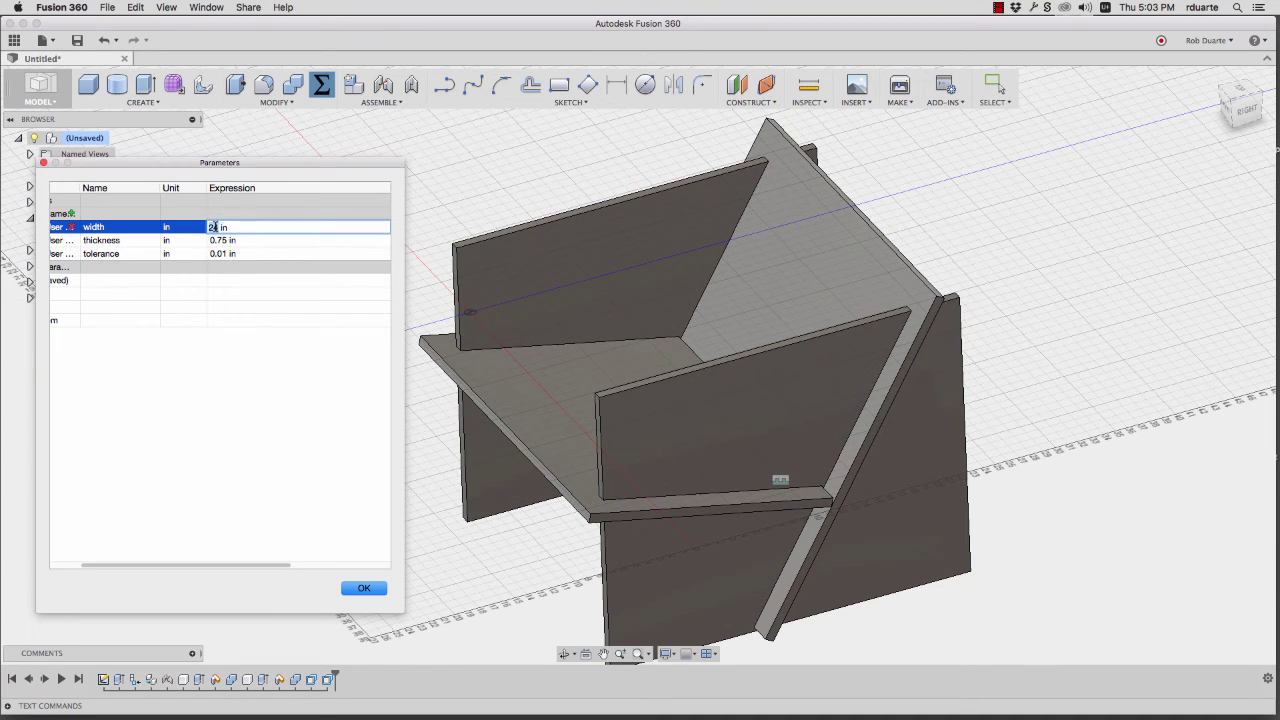
key(Tab)
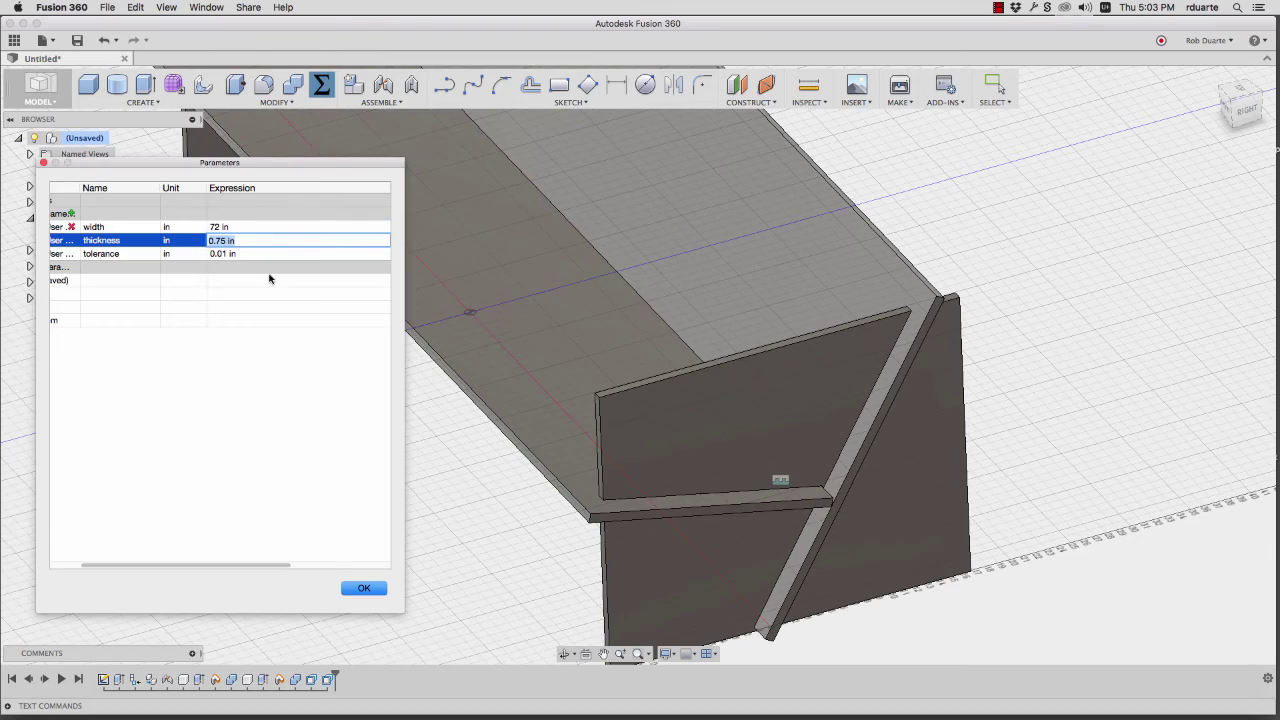
Set width to 30 in and try thicknesses of 0.5 in, then 0.125 in.
middle_drag(537, 280, 587, 375)
click(220, 245)
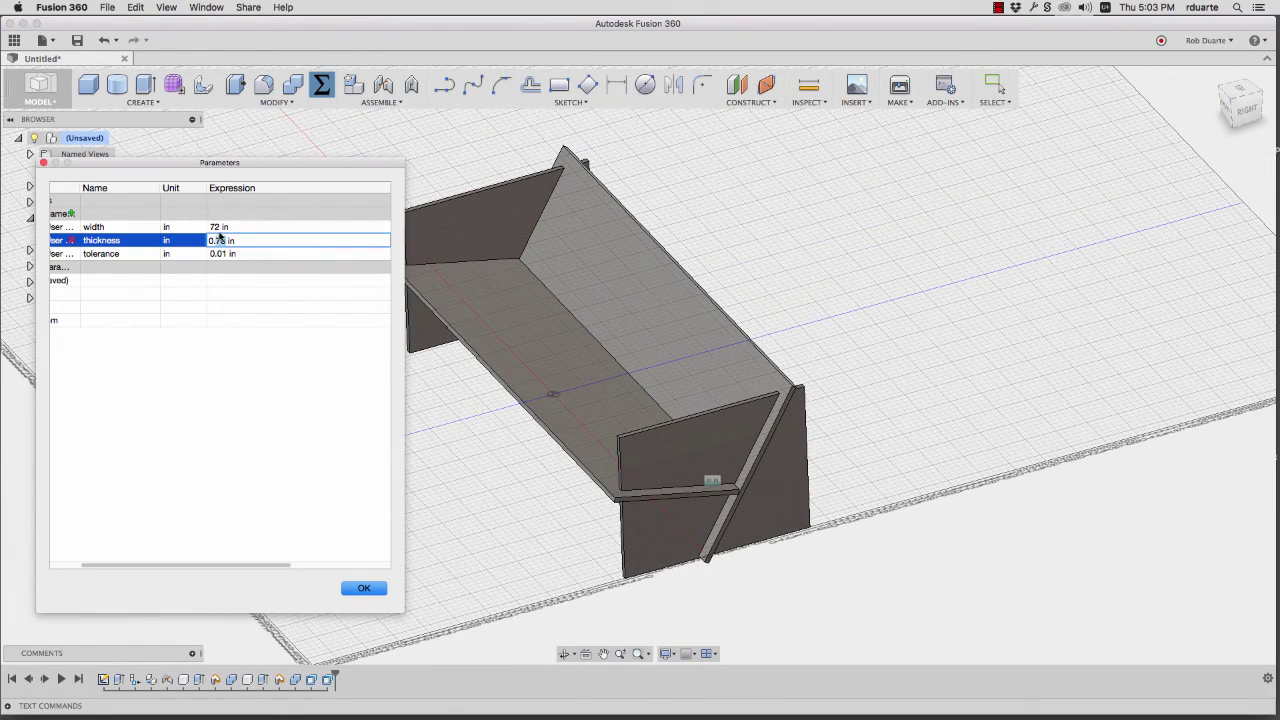
click(217, 227)
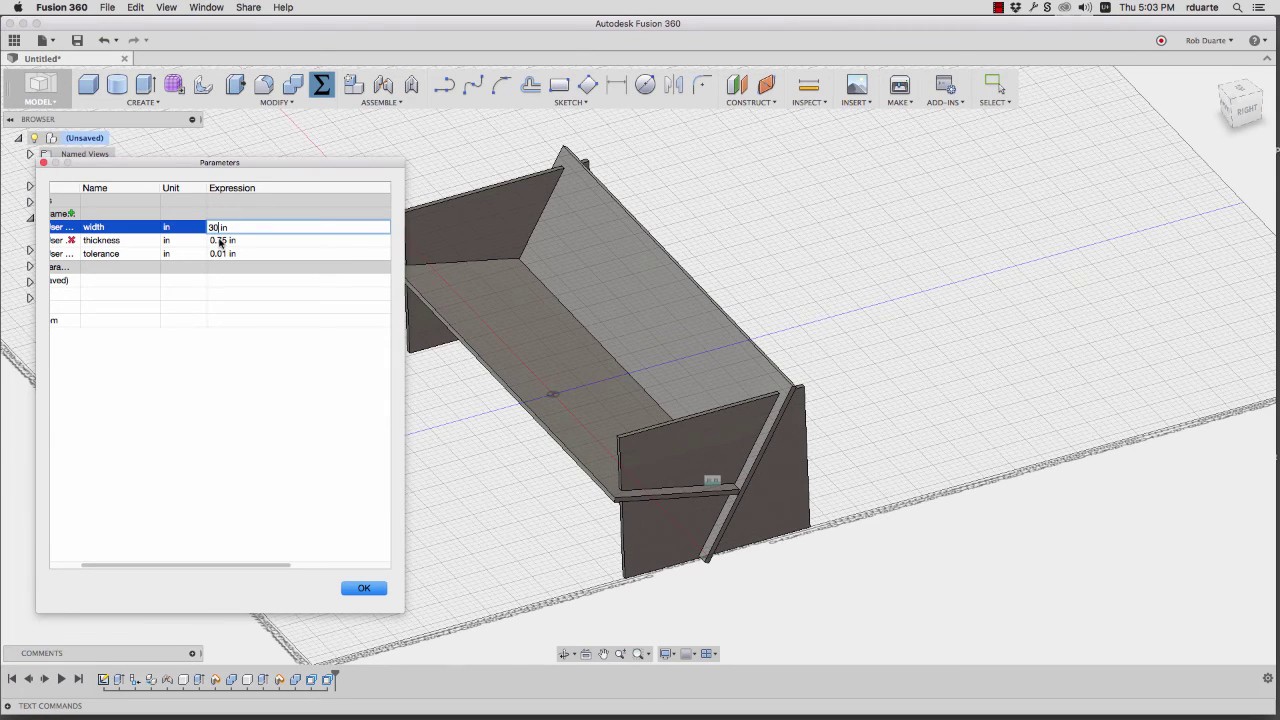
text(30)
key(Tab)
text(.5)
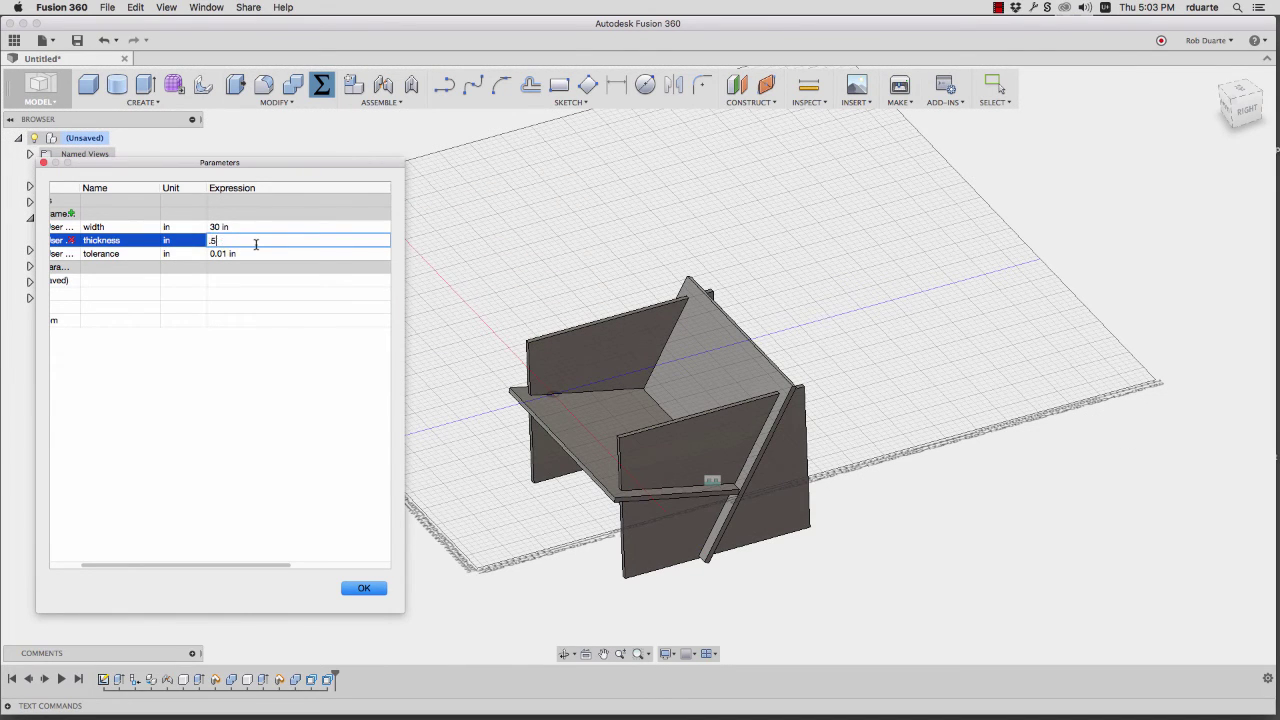
key(Tab)
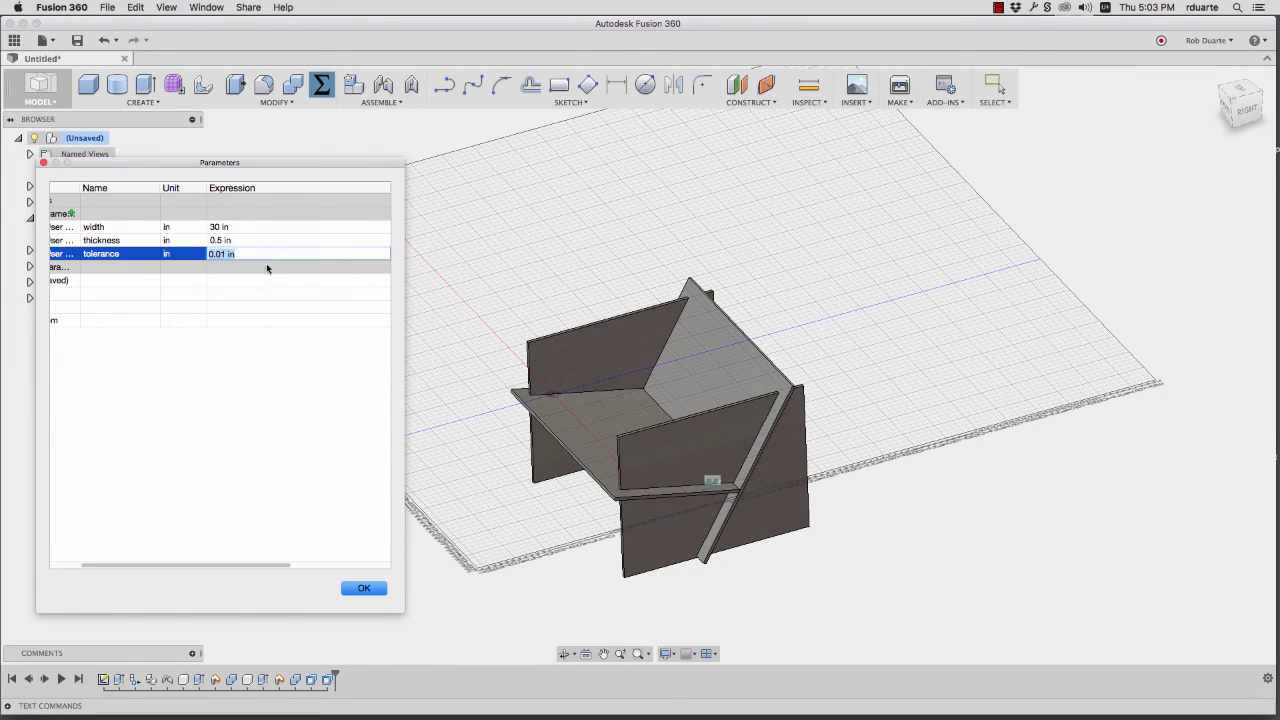
click(228, 244)
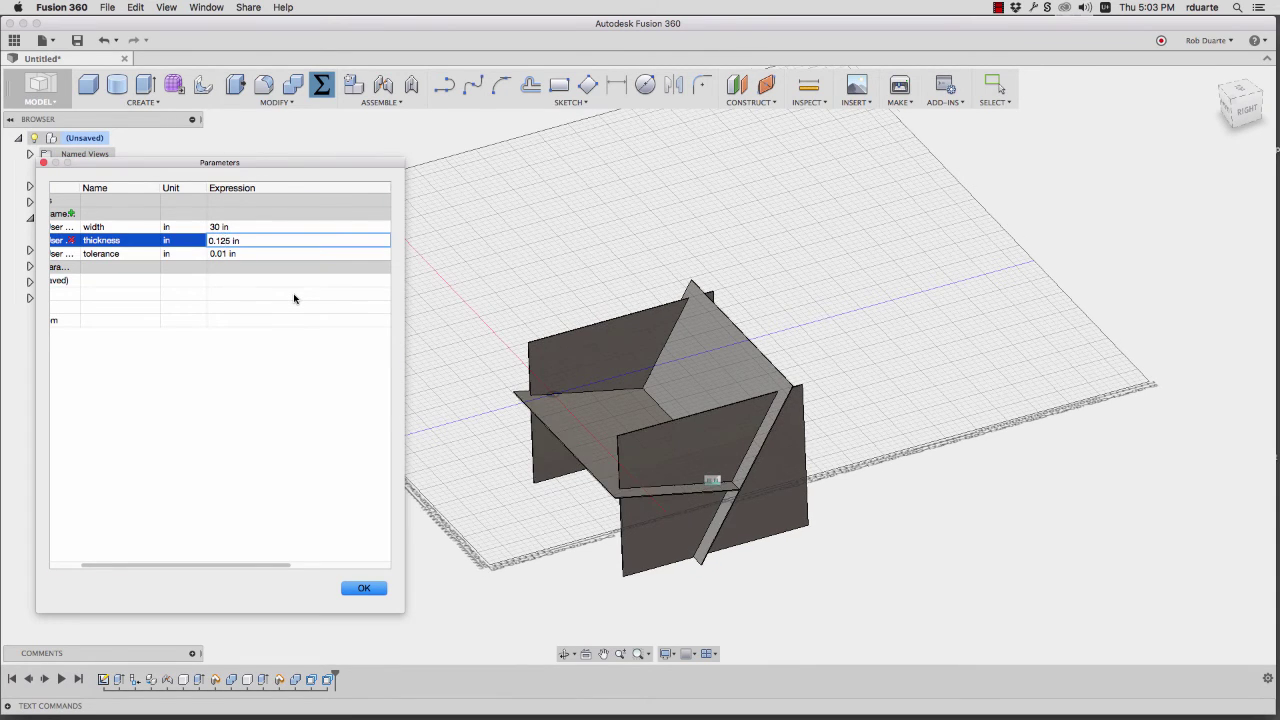
key(Tab)
scroll(706, 478, up, 3)
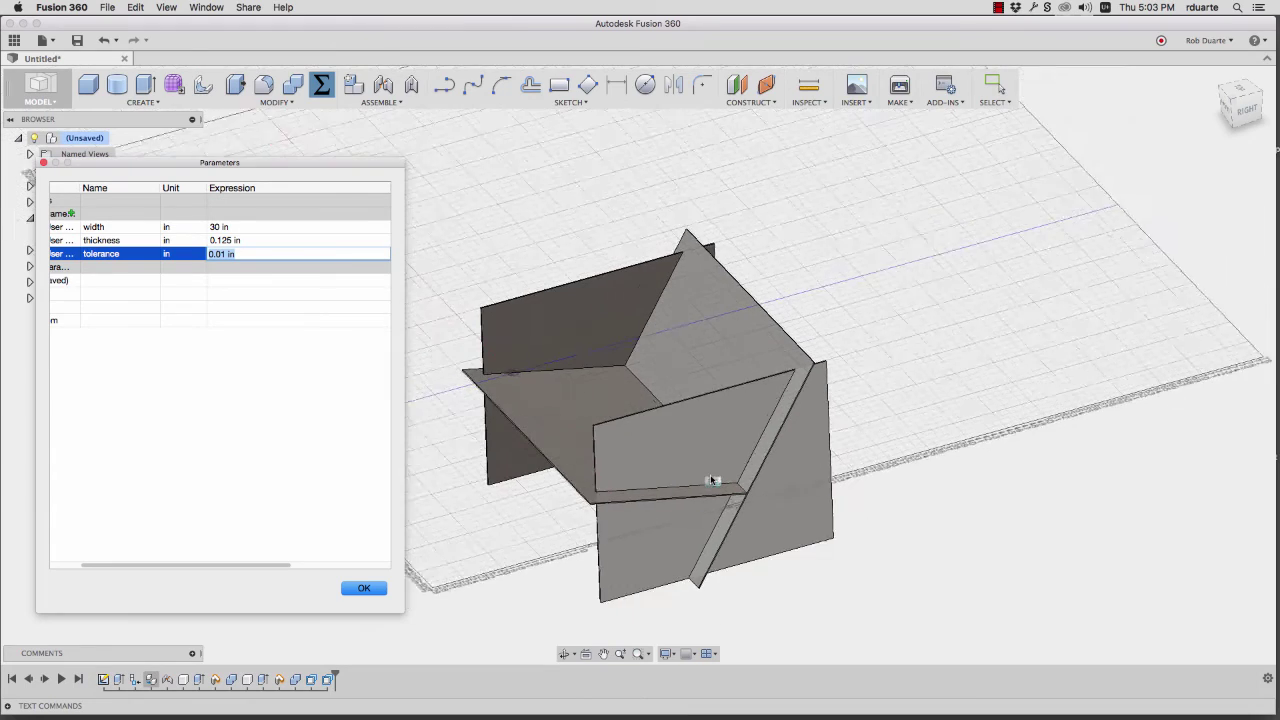
scroll(710, 474, up, 5)
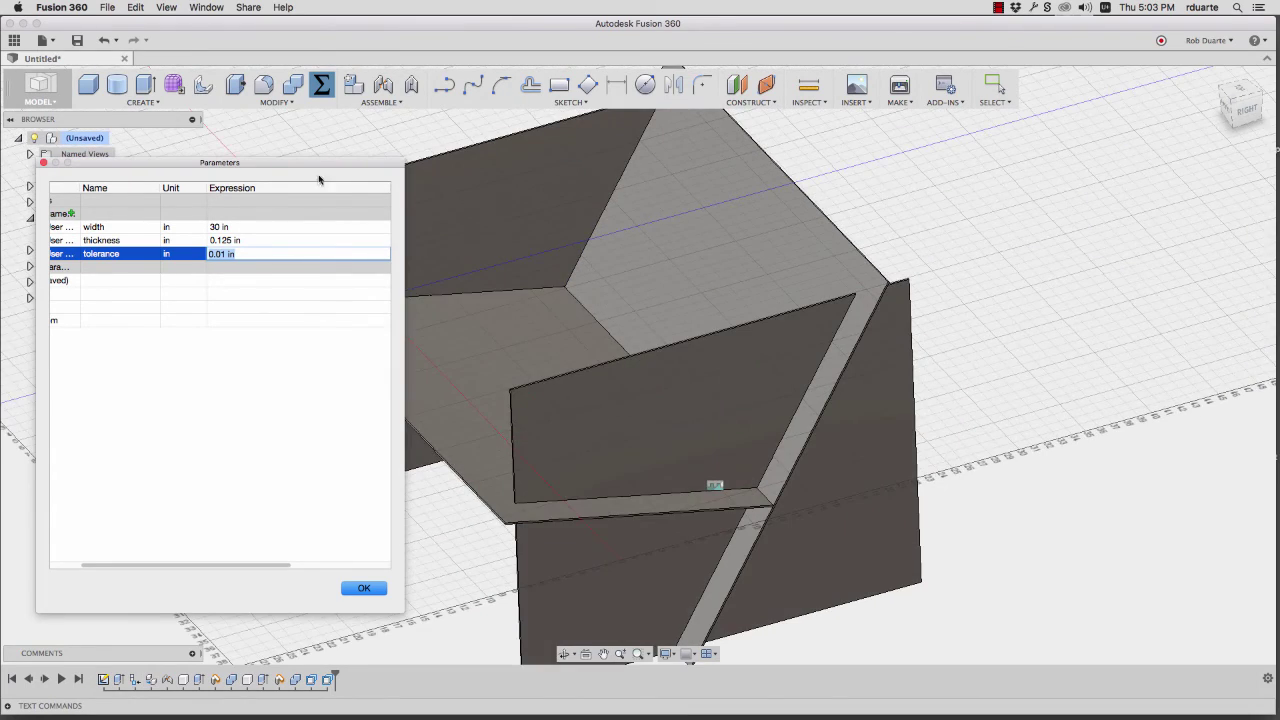
drag(219, 162, 1011, 163)
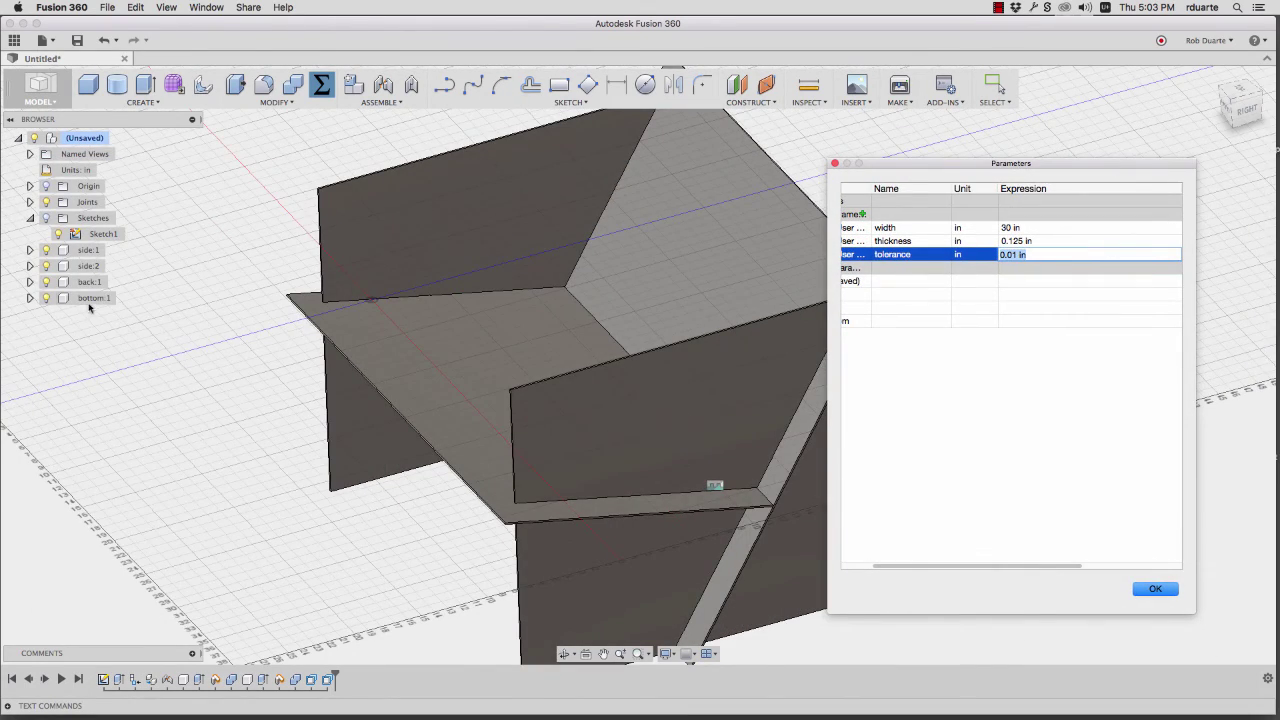
Check the slots with back:1 hidden, then restore panel thickness to 0.75 in.
click(44, 283)
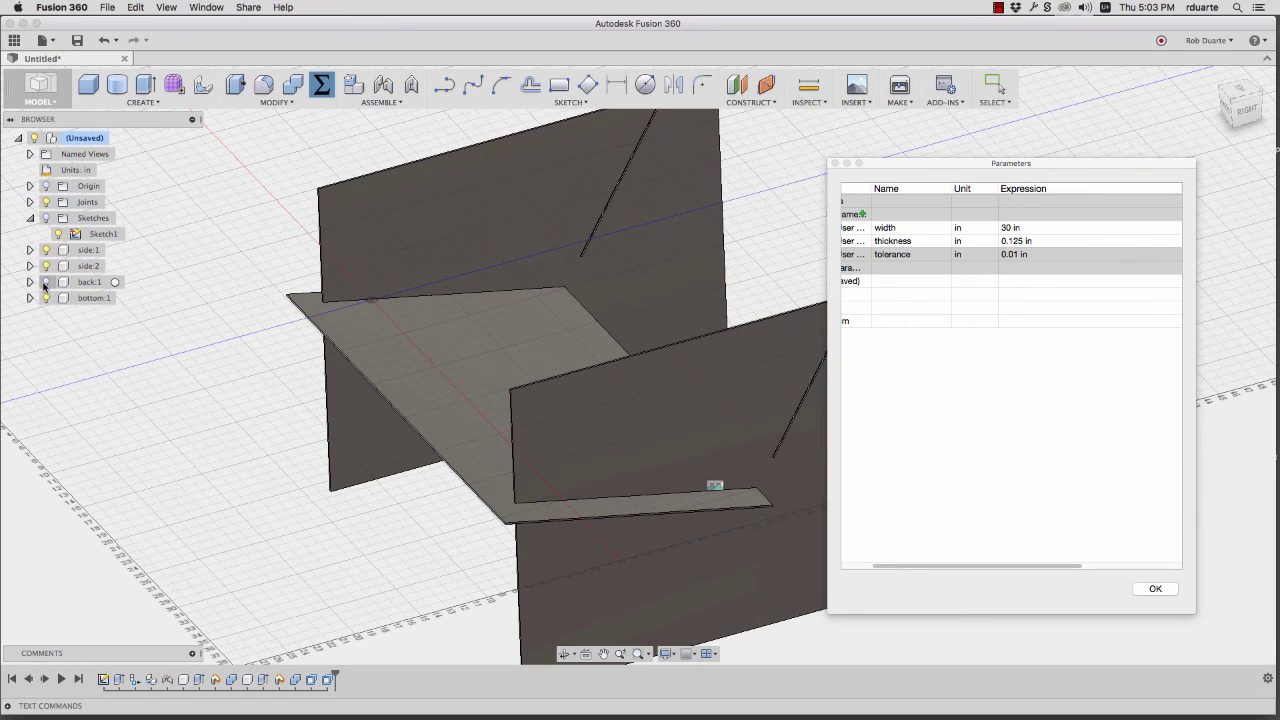
click(44, 283)
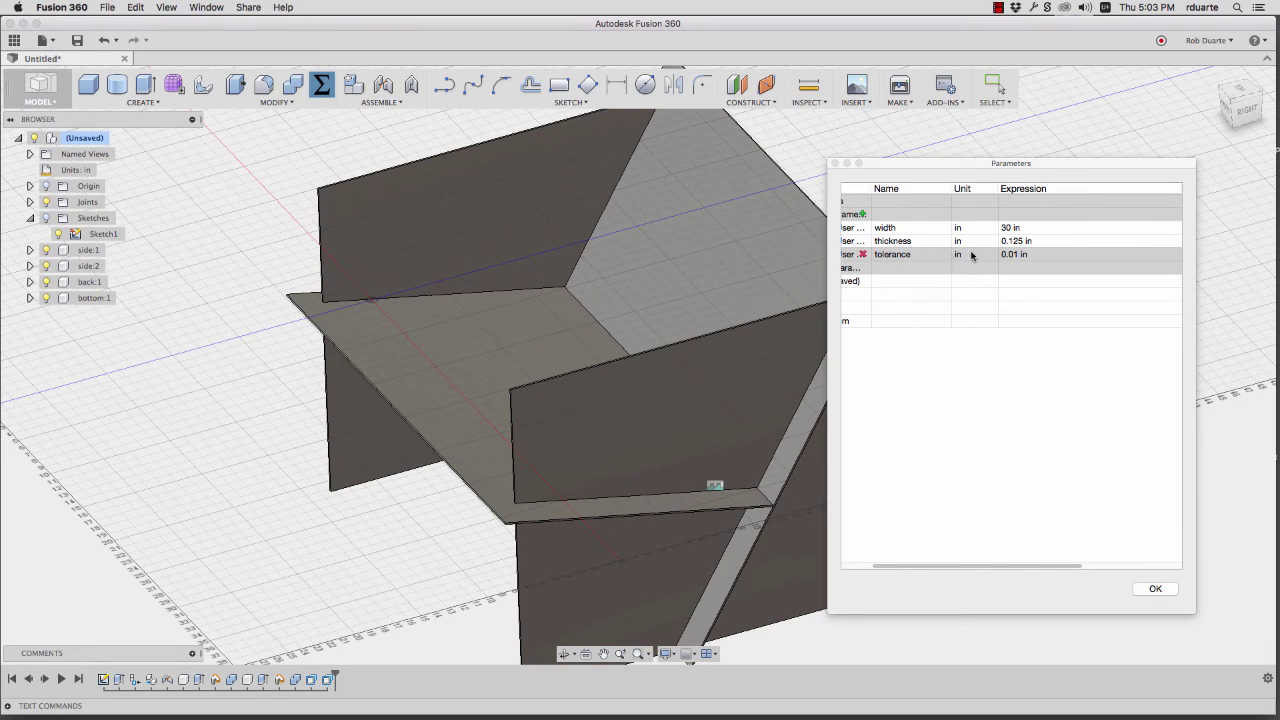
click(1018, 242)
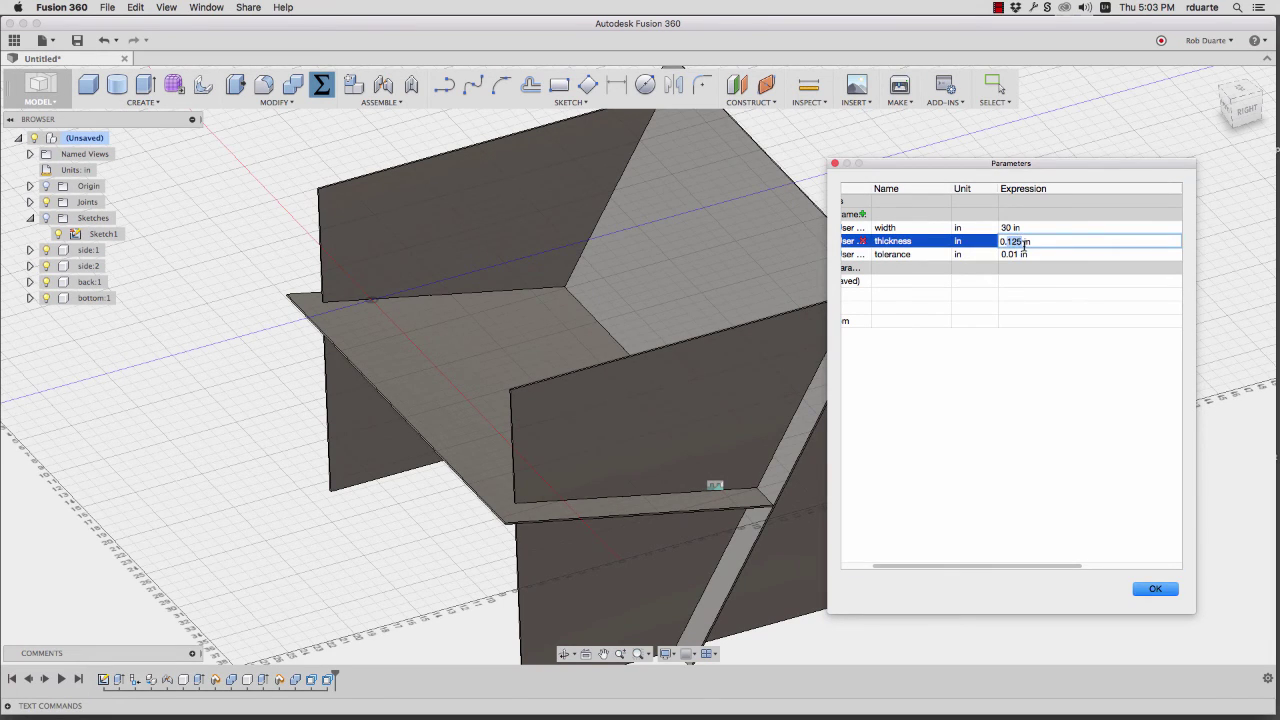
key(Return)
Try a 0.25 in tolerance, inspect the slot gaps, then return it to 0.01 in and close Parameters.
click(1019, 252)
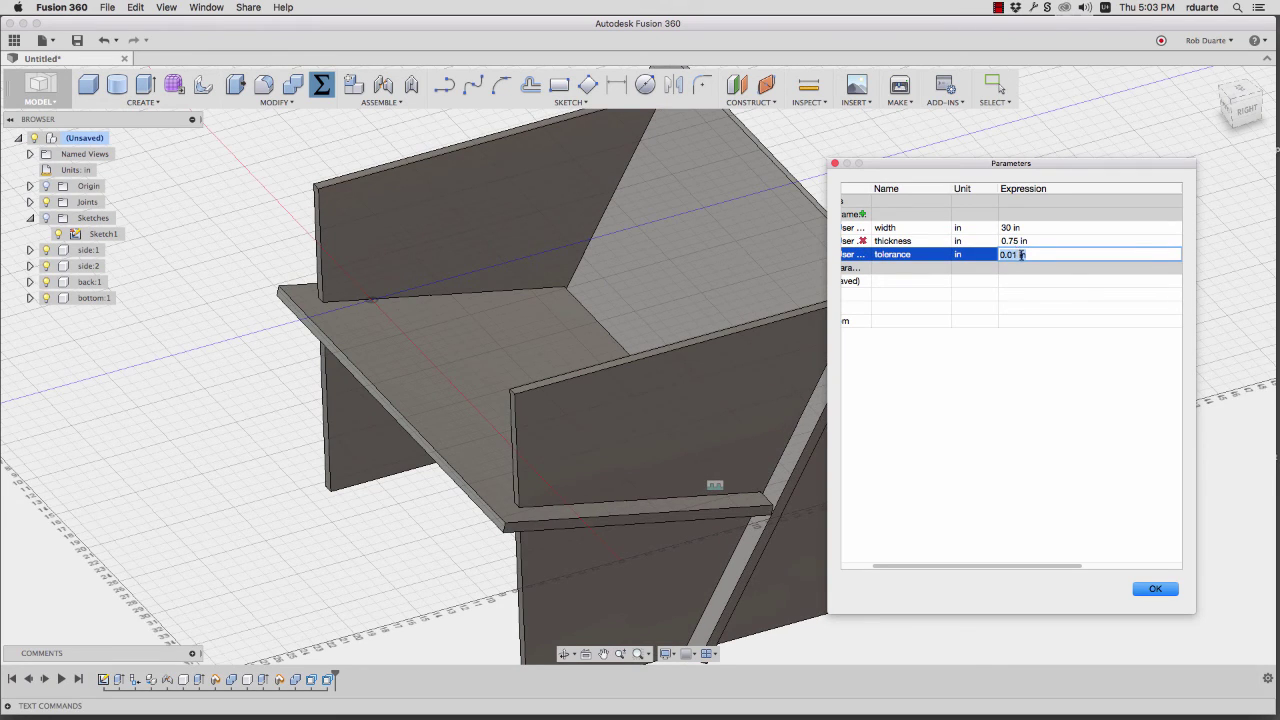
click(1020, 255)
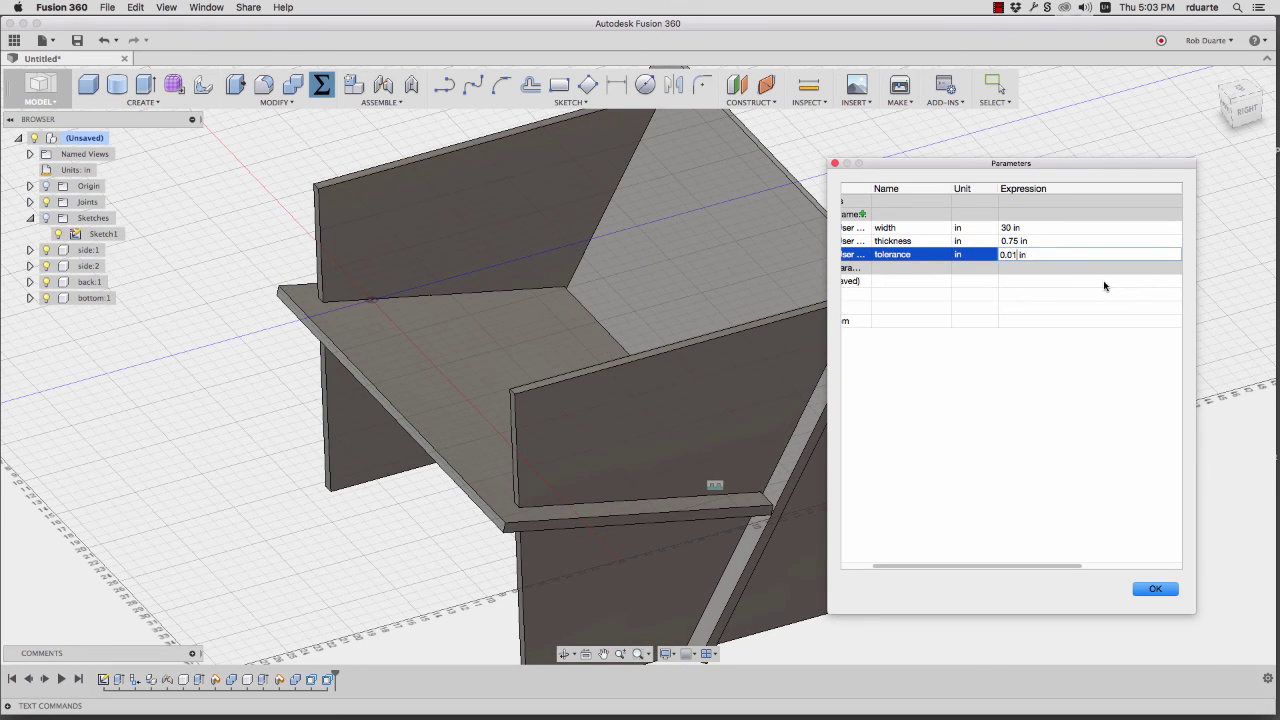
key(Return)
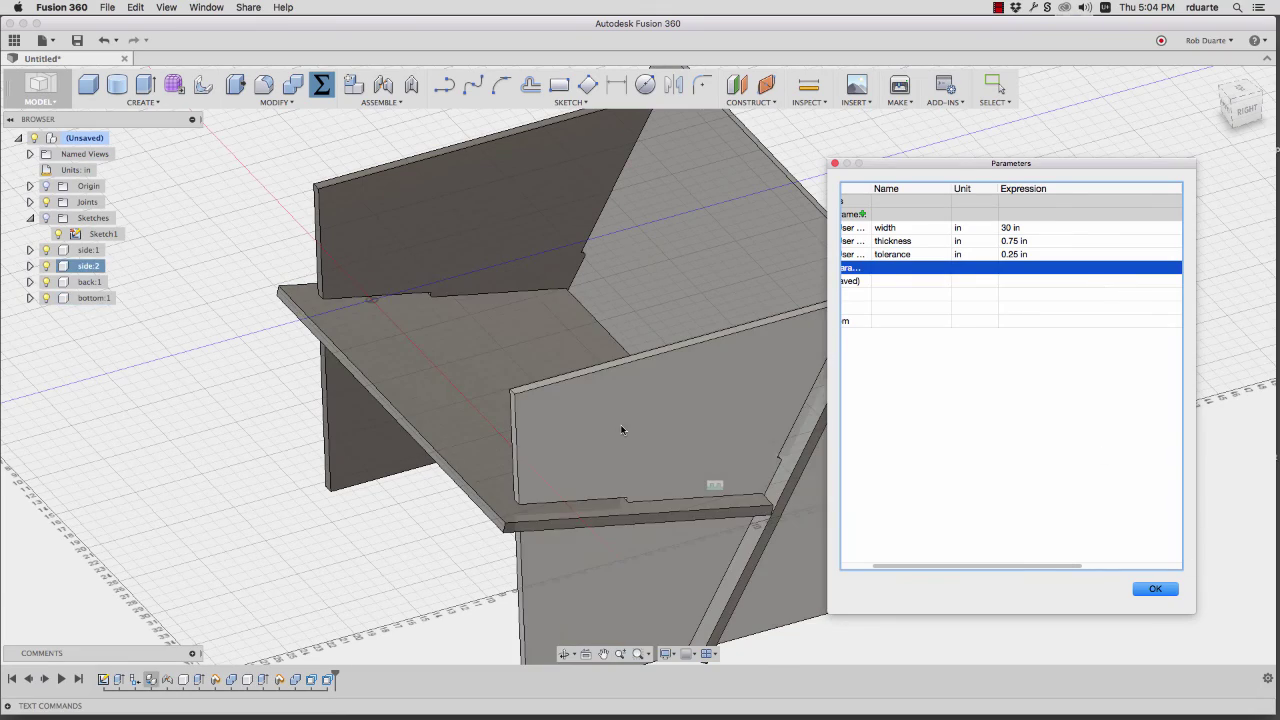
scroll(632, 424, up, 5)
shift+middle_drag(632, 424, 1029, 254)
click(1015, 254)
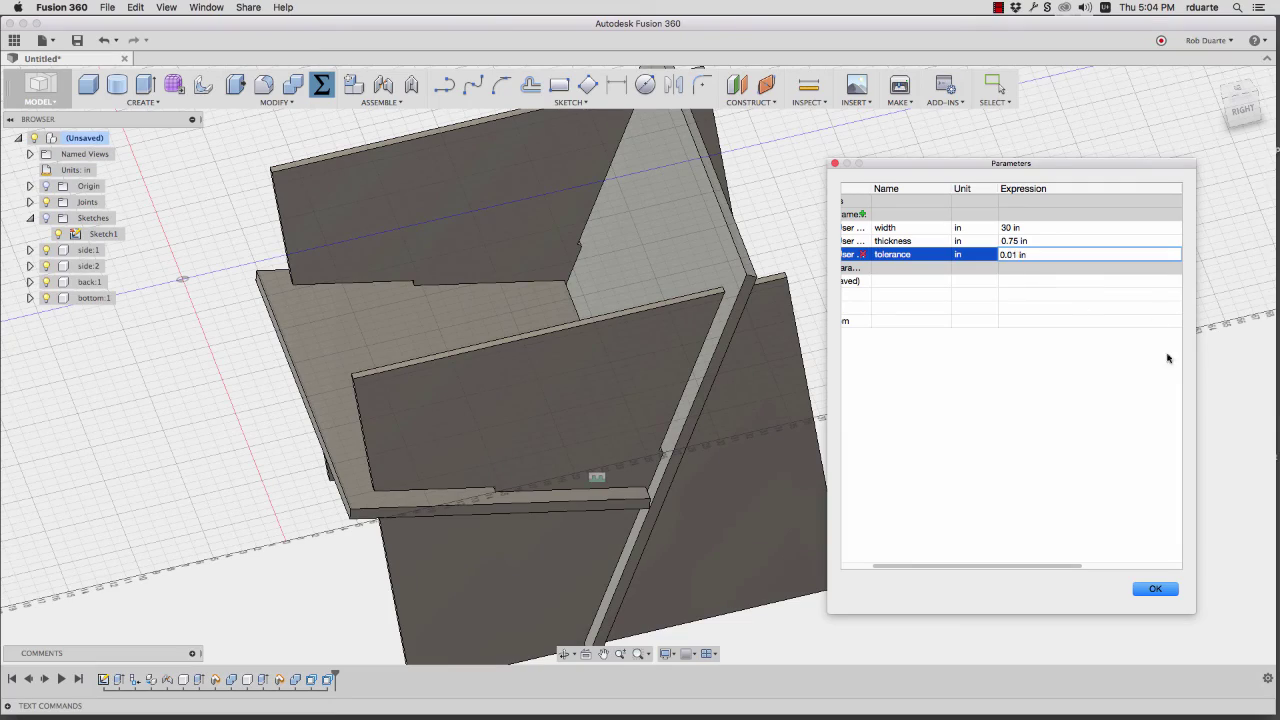
click(1156, 588)
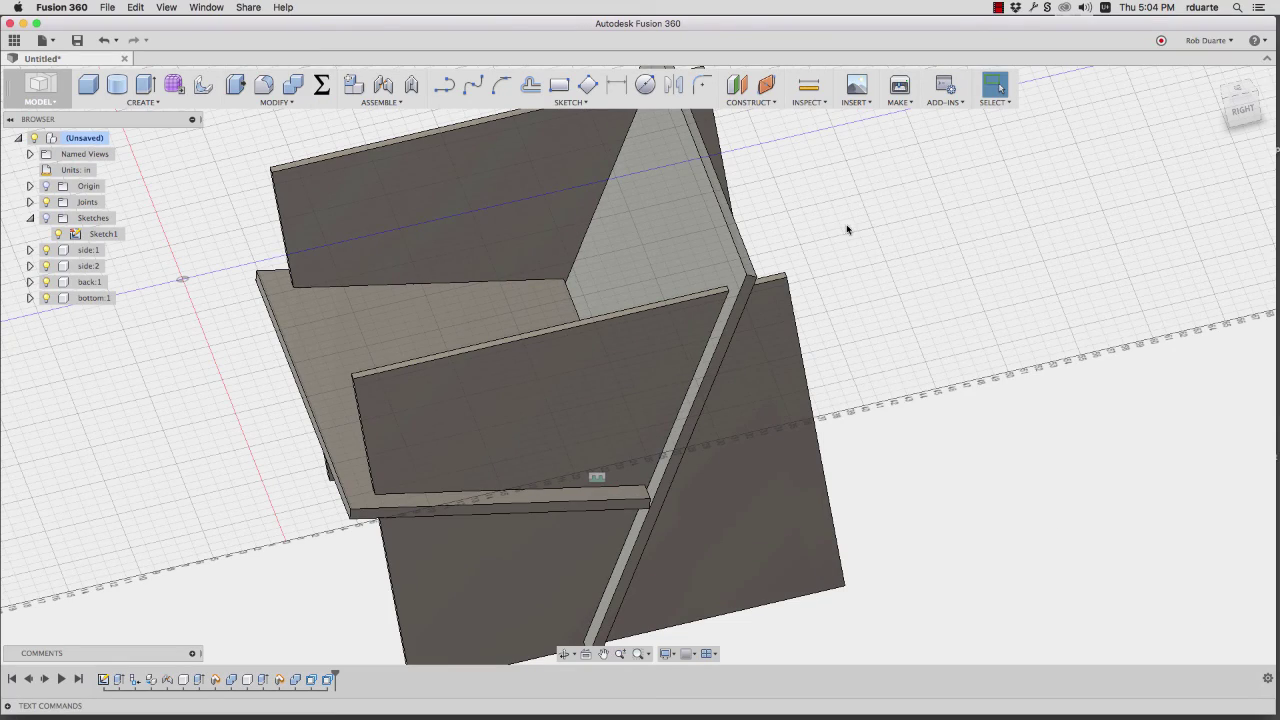